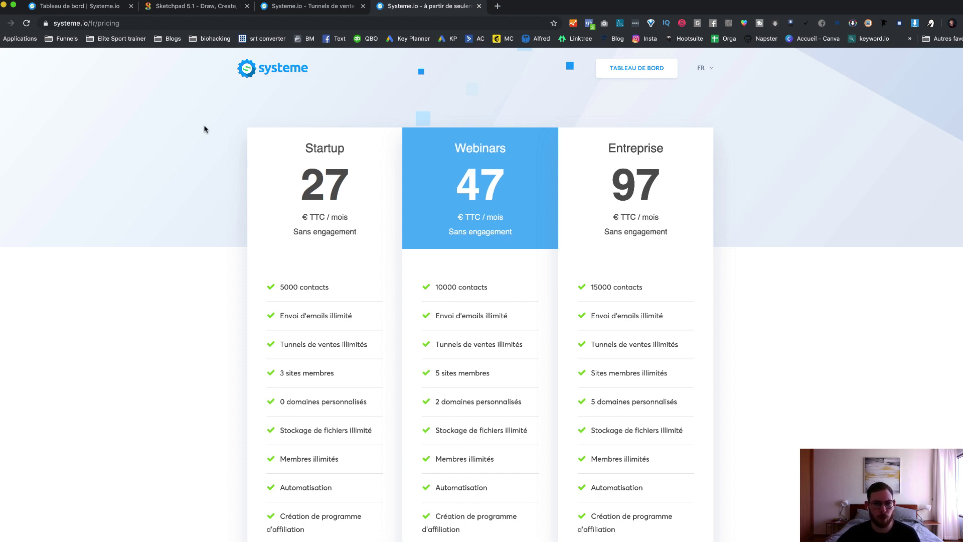
Step: Switch to the Sketchpad tab, pick the freehand brush, and change its type from Pen to Pencil
click(194, 6)
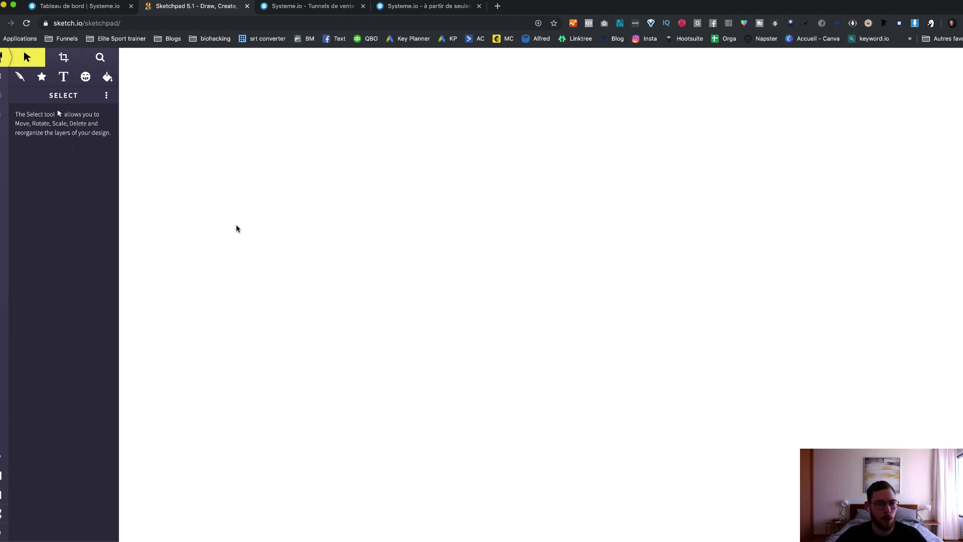
click(21, 79)
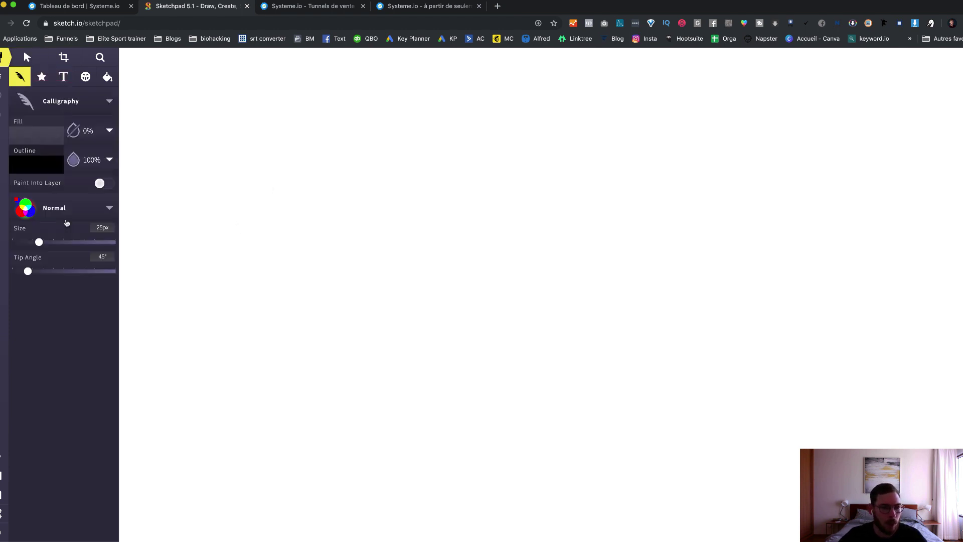
click(28, 103)
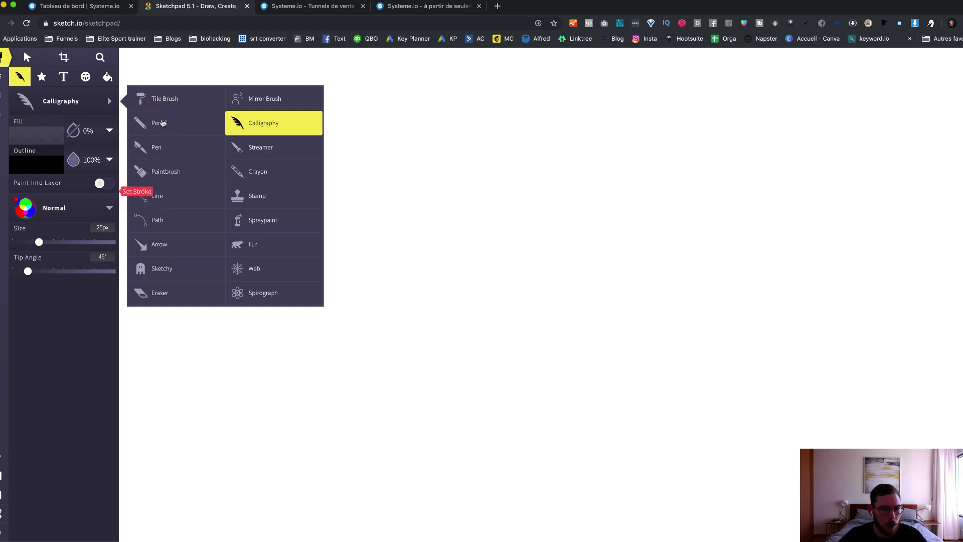
click(161, 147)
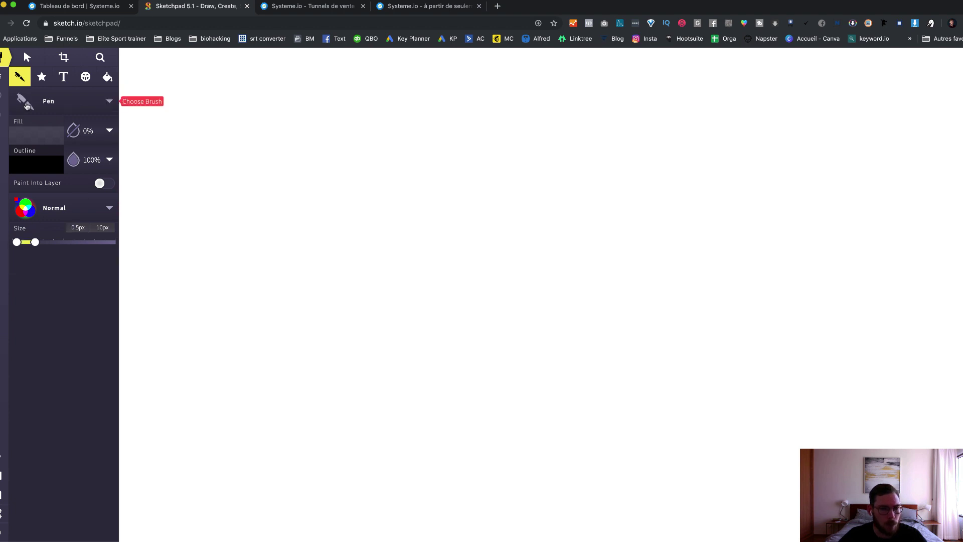
click(26, 104)
click(176, 122)
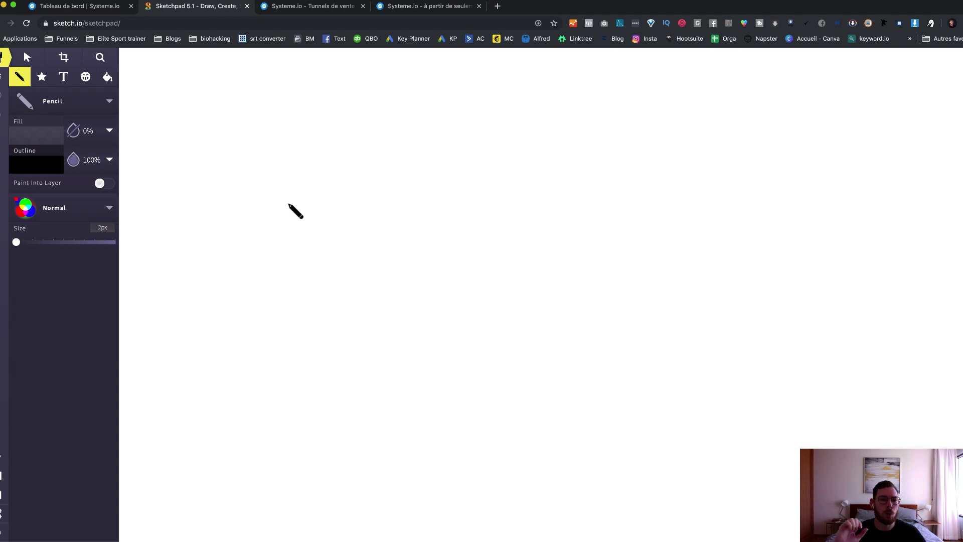
Step: Undo a stray test dot, then pencil the first box with its inner slot and an arrow stem below
click(289, 206)
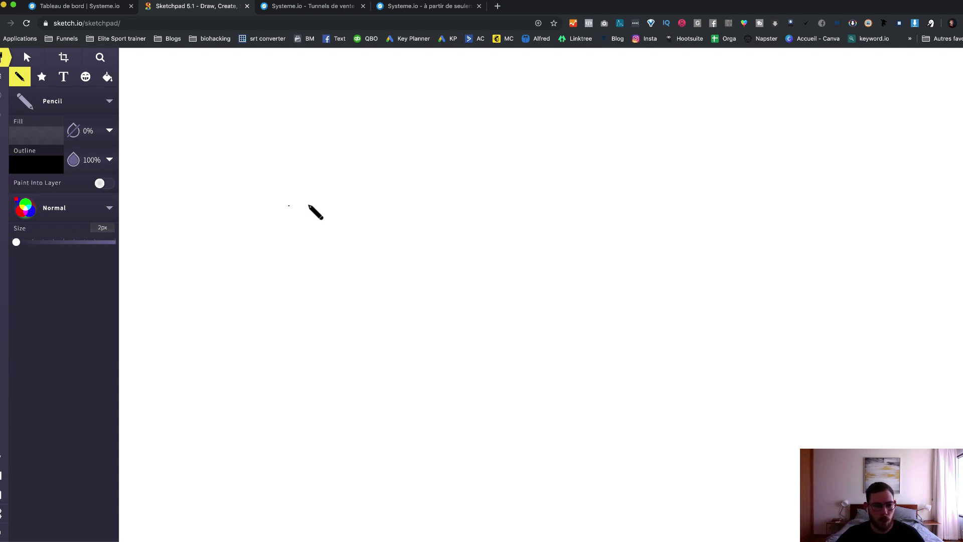
key(super+z)
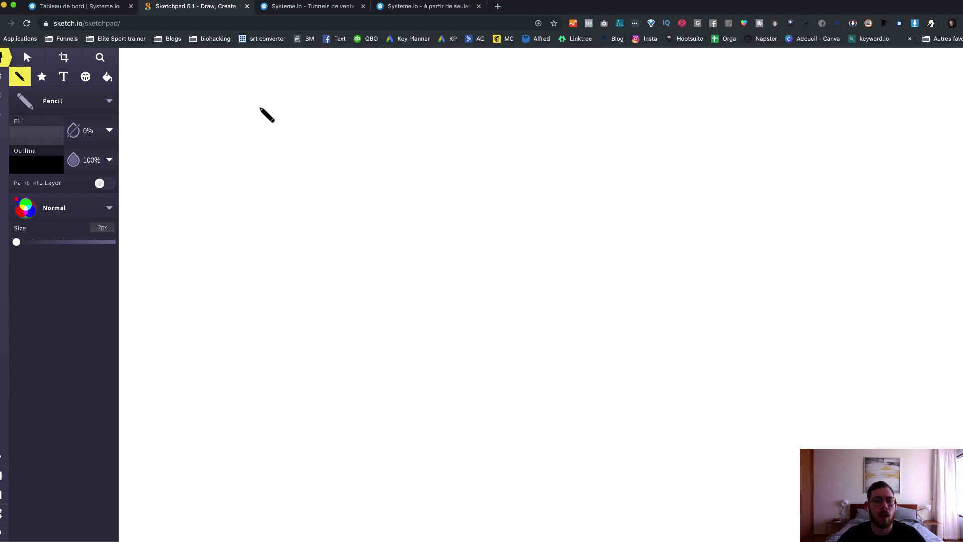
mouse_move(223, 104)
mouse_down()
mouse_move(278, 101)
mouse_move(278, 143)
mouse_move(226, 142)
mouse_move(222, 102)
mouse_up()
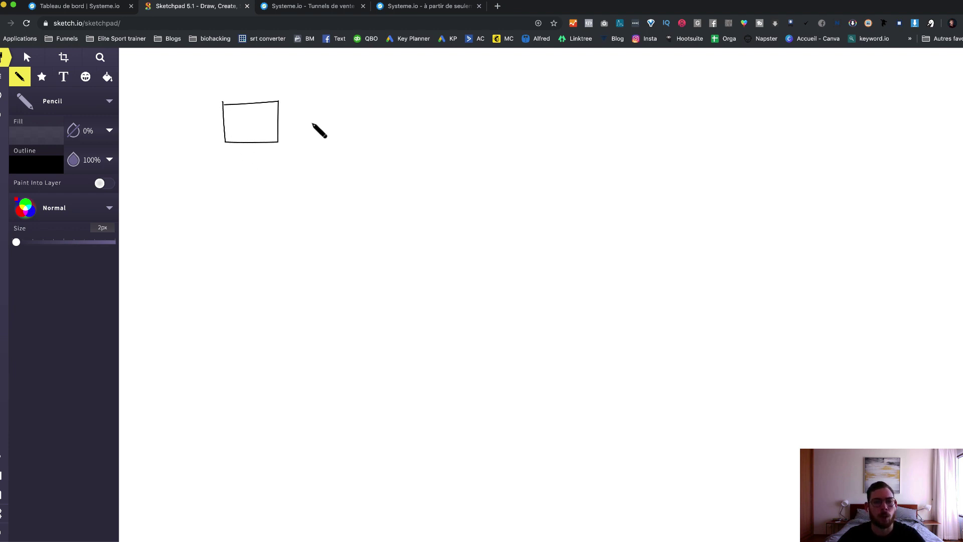
mouse_move(273, 119)
mouse_down()
mouse_move(258, 119)
mouse_move(273, 118)
mouse_up()
click(285, 123)
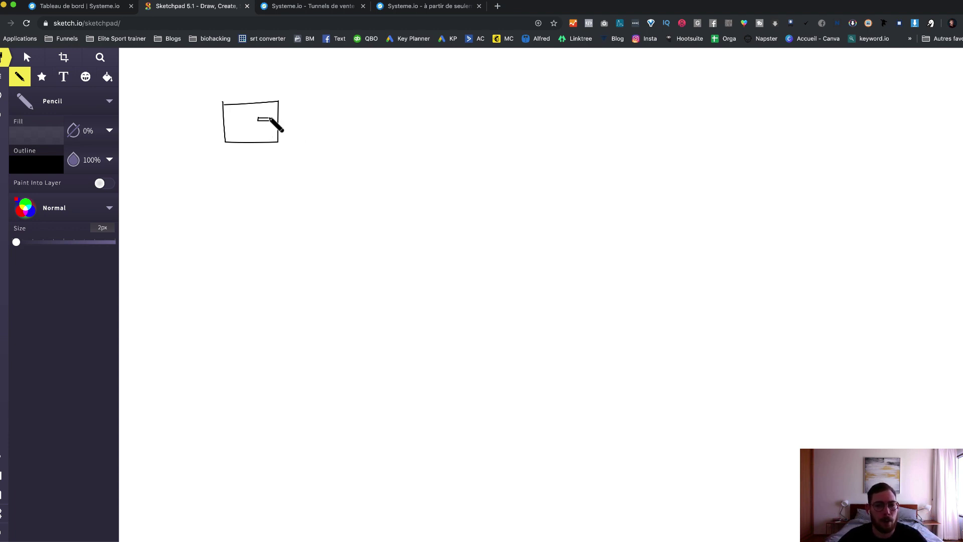
drag(270, 119, 273, 119)
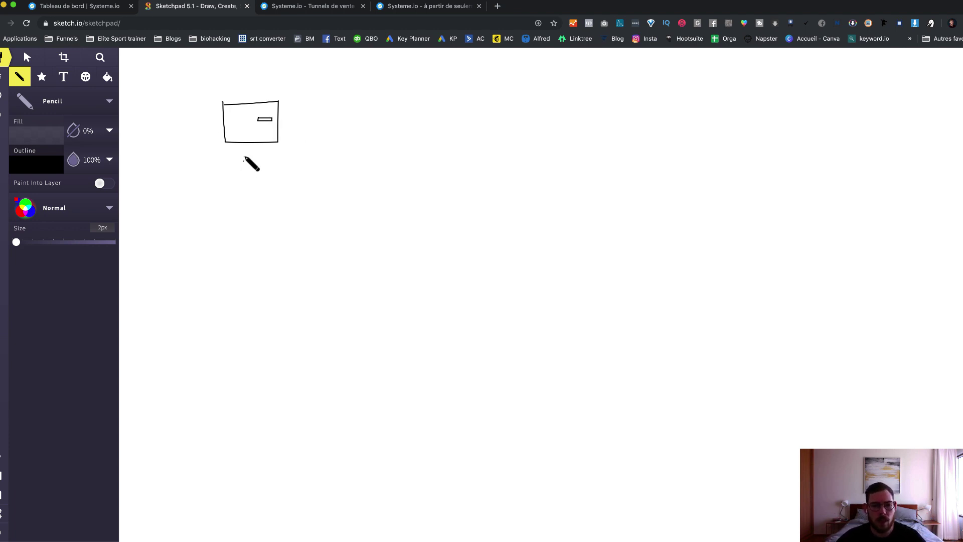
mouse_move(250, 150)
mouse_down()
mouse_move(252, 166)
mouse_move(287, 174)
mouse_move(281, 169)
mouse_up()
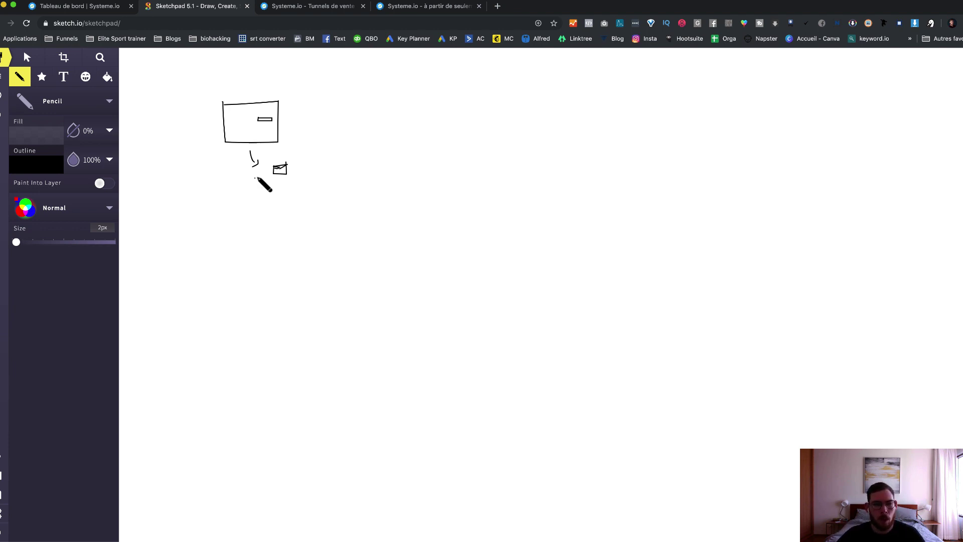
Step: Draw an arrow to a tall box labelled PDV, then another arrow to a box lettered B
drag(285, 122, 302, 123)
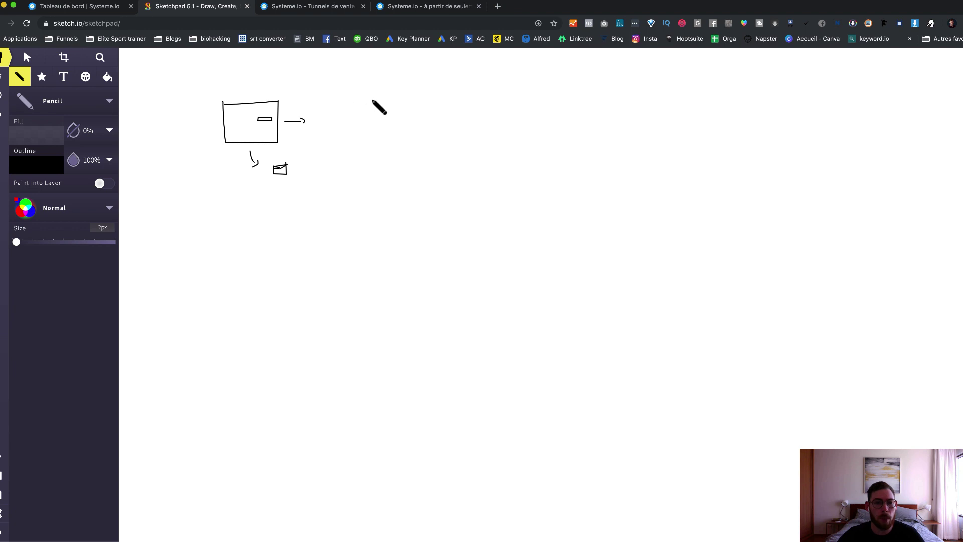
mouse_move(370, 100)
mouse_down()
mouse_move(341, 100)
mouse_move(333, 184)
mouse_move(378, 184)
mouse_move(379, 107)
mouse_move(370, 100)
mouse_up()
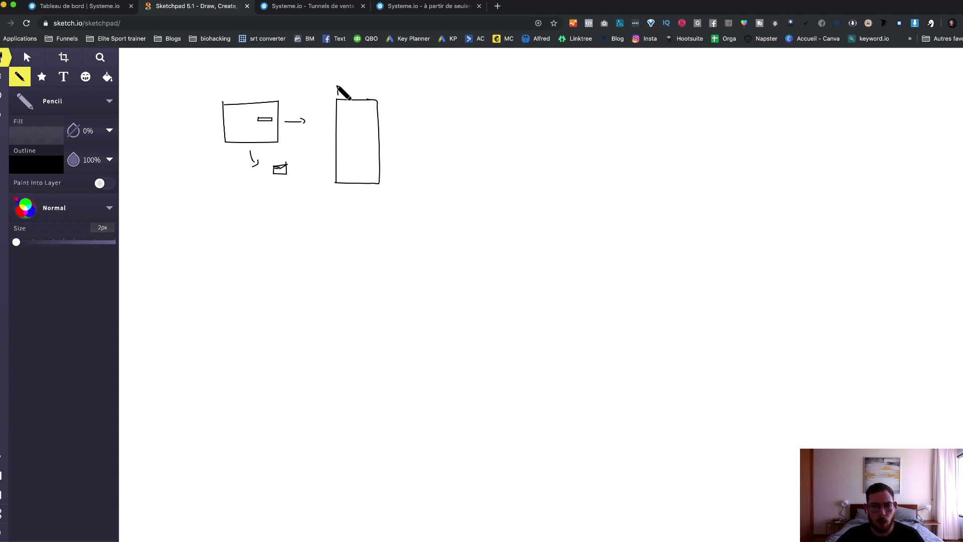
mouse_move(336, 86)
mouse_down()
mouse_move(337, 95)
mouse_move(365, 89)
mouse_up()
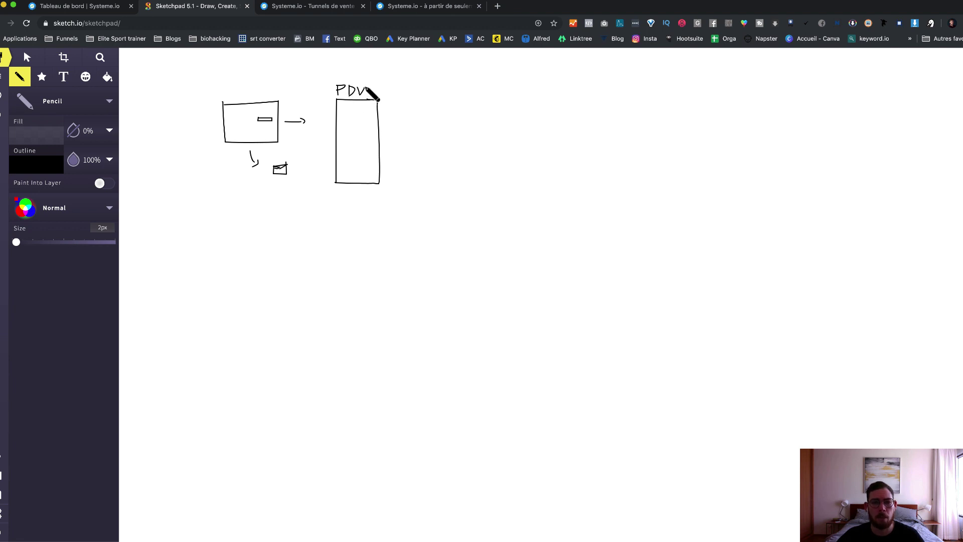
mouse_move(392, 124)
mouse_down()
mouse_move(409, 127)
mouse_move(429, 100)
mouse_move(464, 99)
mouse_move(465, 146)
mouse_move(419, 147)
mouse_move(415, 103)
mouse_move(439, 99)
mouse_up()
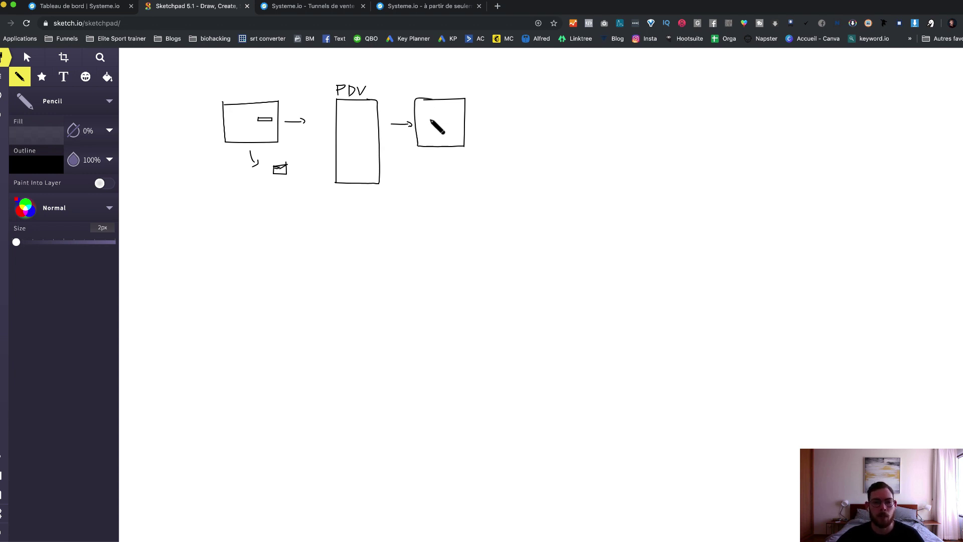
mouse_move(430, 80)
mouse_down()
mouse_move(429, 94)
mouse_move(450, 82)
mouse_up()
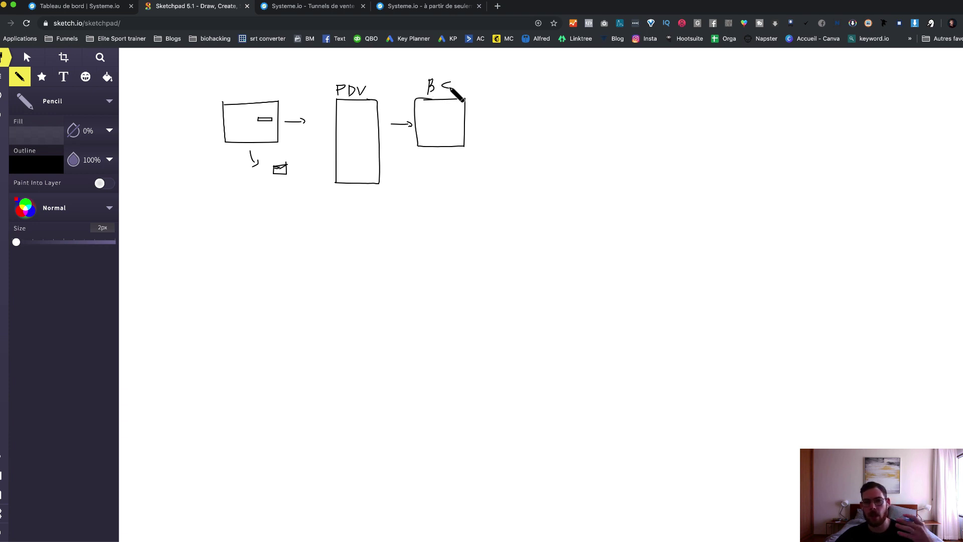
Step: Pencil an arrow to a new right-hand box, then the top and side of a lower box
click(444, 118)
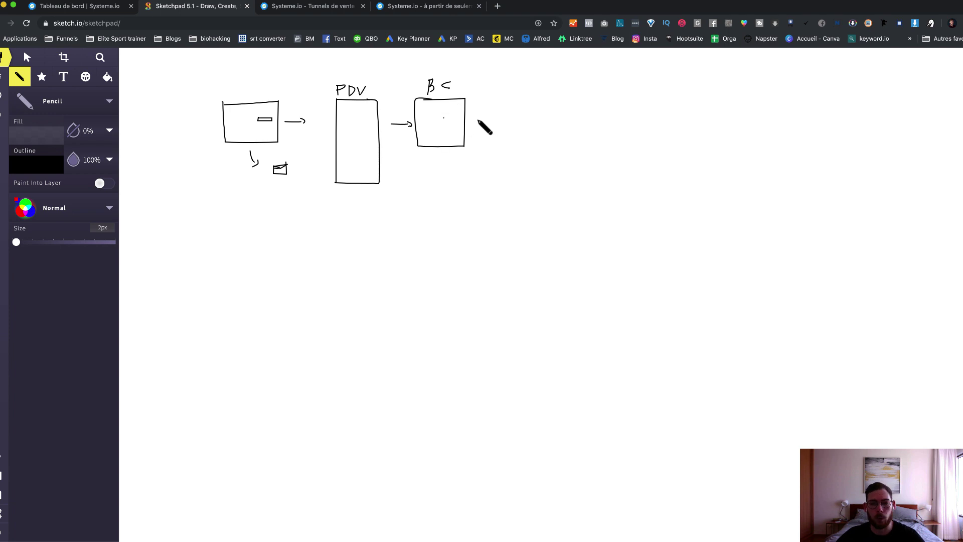
mouse_move(477, 121)
mouse_down()
mouse_move(515, 107)
mouse_move(528, 143)
mouse_move(562, 108)
mouse_move(540, 106)
mouse_move(531, 99)
mouse_move(538, 88)
mouse_move(549, 94)
mouse_move(541, 100)
mouse_up()
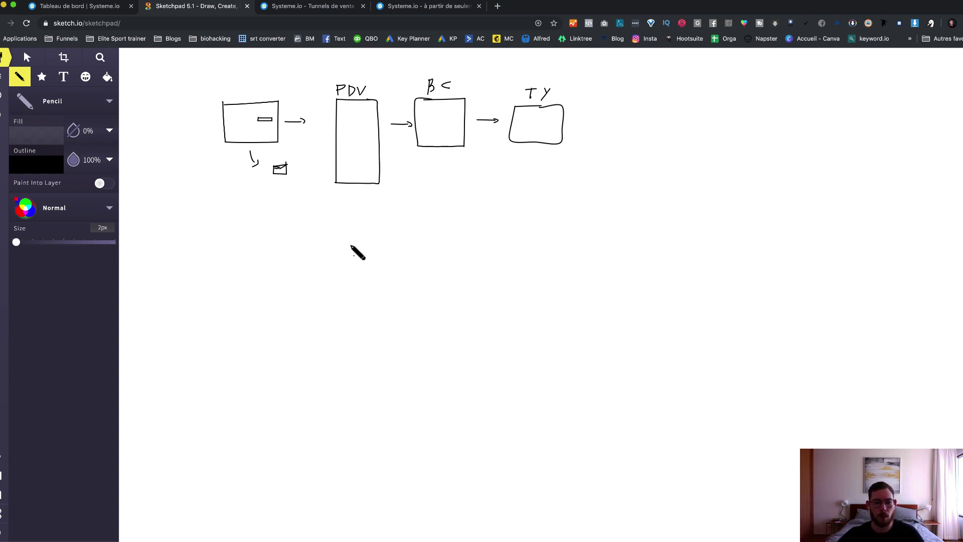
mouse_move(334, 221)
mouse_down()
mouse_move(376, 223)
mouse_move(373, 240)
mouse_move(330, 268)
mouse_move(318, 263)
mouse_move(313, 217)
mouse_move(340, 219)
mouse_move(342, 231)
mouse_move(324, 230)
mouse_move(324, 247)
mouse_move(355, 247)
mouse_move(407, 193)
mouse_move(419, 159)
mouse_move(422, 168)
mouse_up()
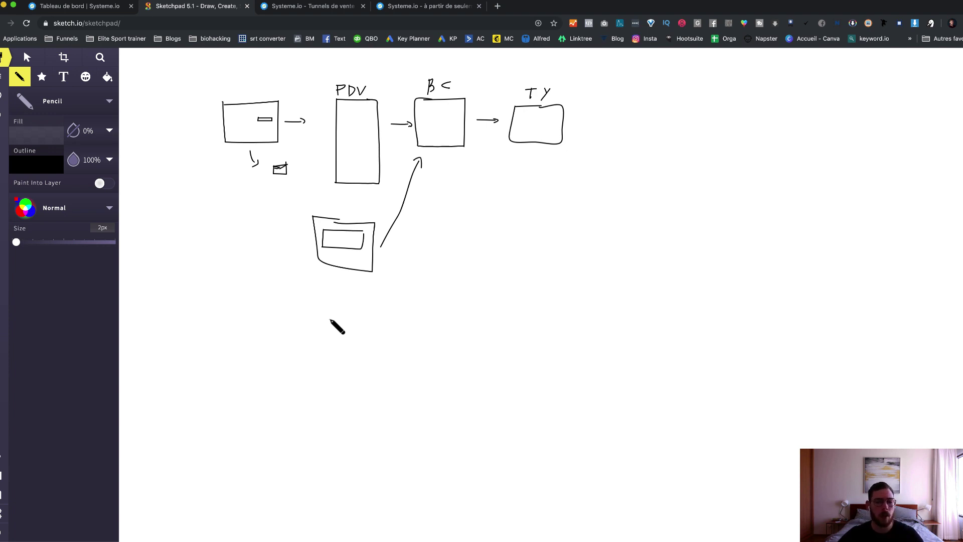
Step: Draw a tall bottom box with 47 written under it, and write 47 under the PDV box
click(334, 322)
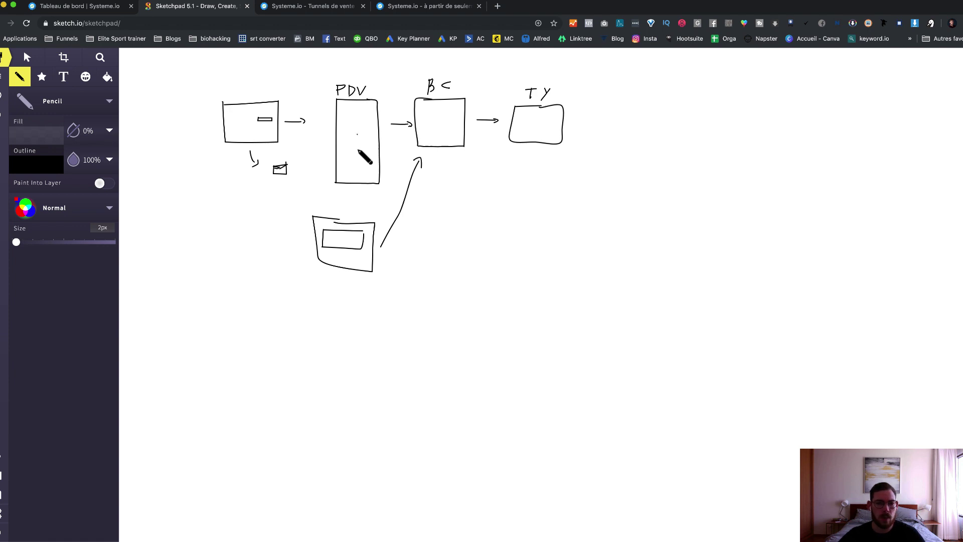
click(366, 262)
mouse_move(340, 325)
mouse_down()
mouse_move(378, 325)
mouse_move(377, 392)
mouse_move(330, 389)
mouse_move(329, 325)
mouse_move(345, 323)
mouse_up()
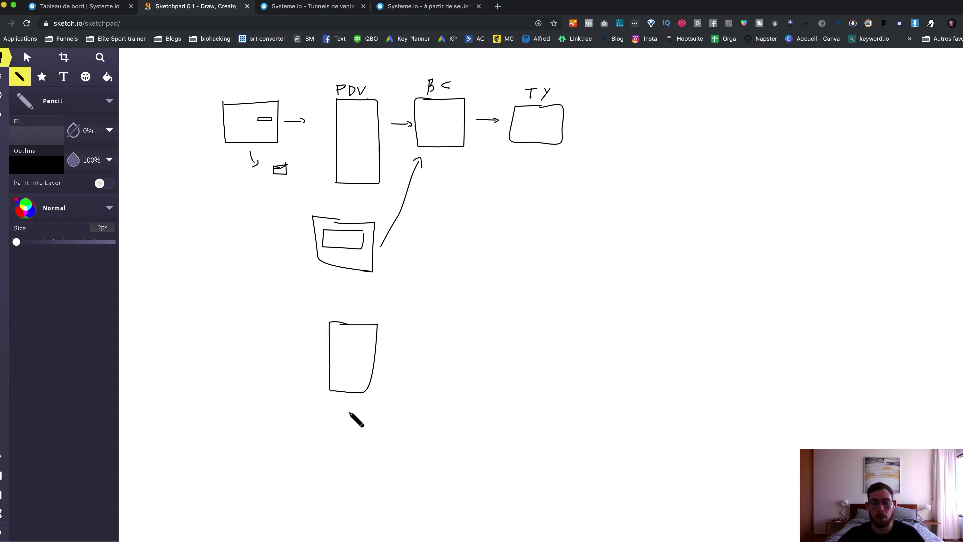
drag(336, 401, 341, 414)
mouse_move(341, 407)
mouse_down()
mouse_move(340, 419)
mouse_move(352, 407)
mouse_move(355, 417)
mouse_move(367, 413)
mouse_up()
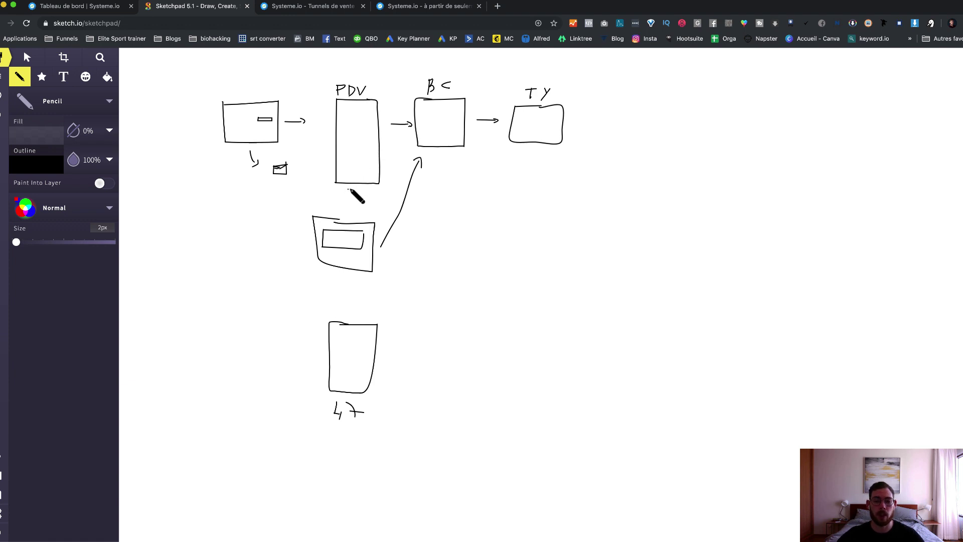
drag(348, 189, 366, 198)
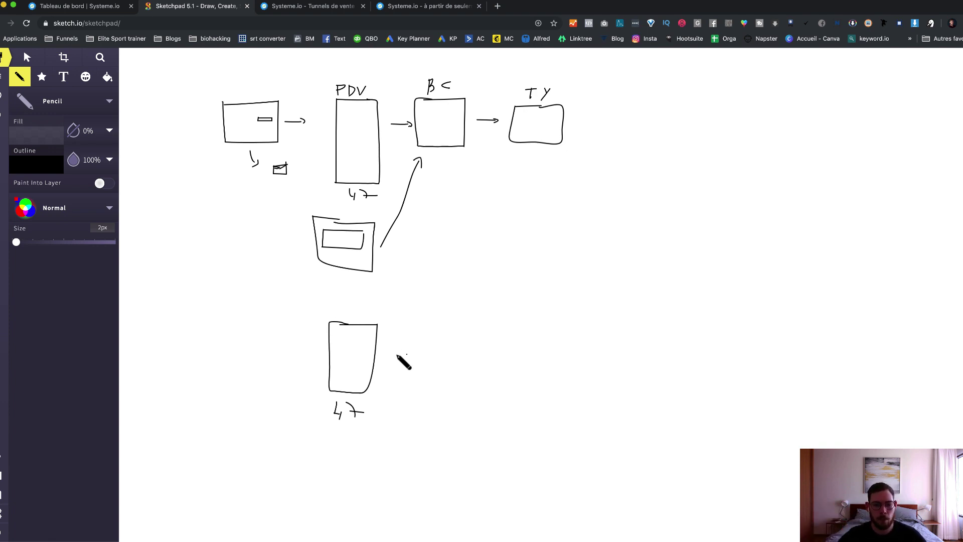
Step: Add plus signs and two more tall boxes to the bottom row, labelled 7/17 and 2/47
mouse_move(390, 356)
mouse_down()
mouse_move(406, 357)
mouse_move(398, 363)
mouse_up()
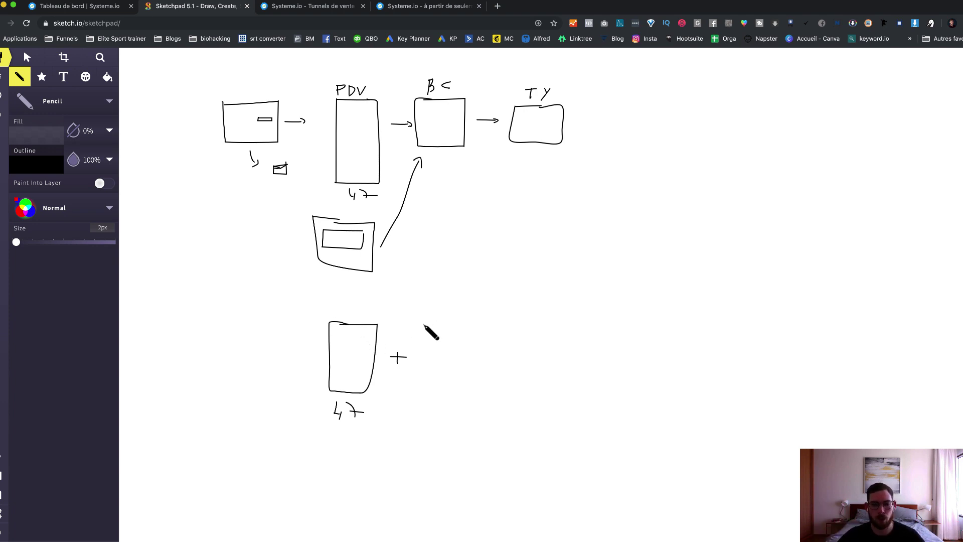
drag(424, 325, 424, 328)
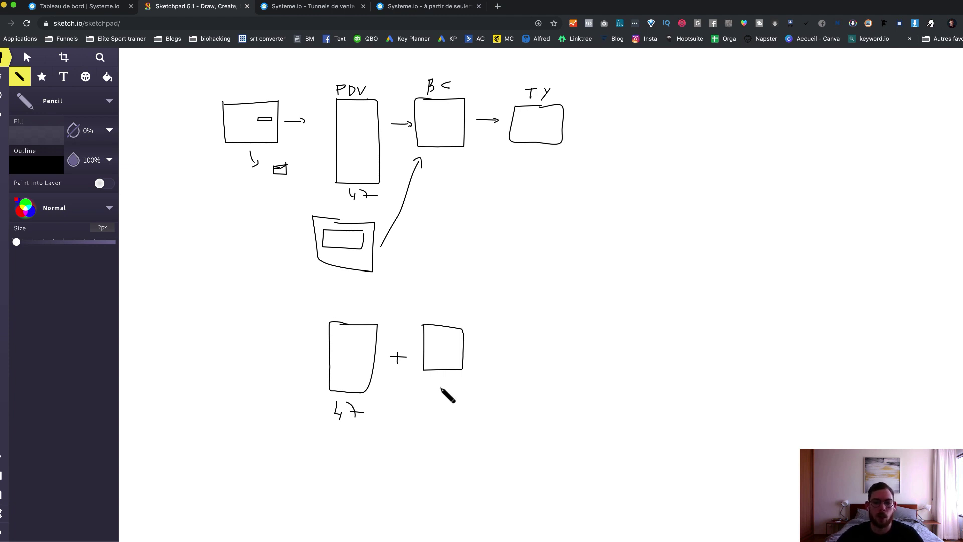
click(427, 388)
mouse_move(433, 383)
mouse_down()
mouse_move(433, 398)
mouse_move(450, 391)
mouse_up()
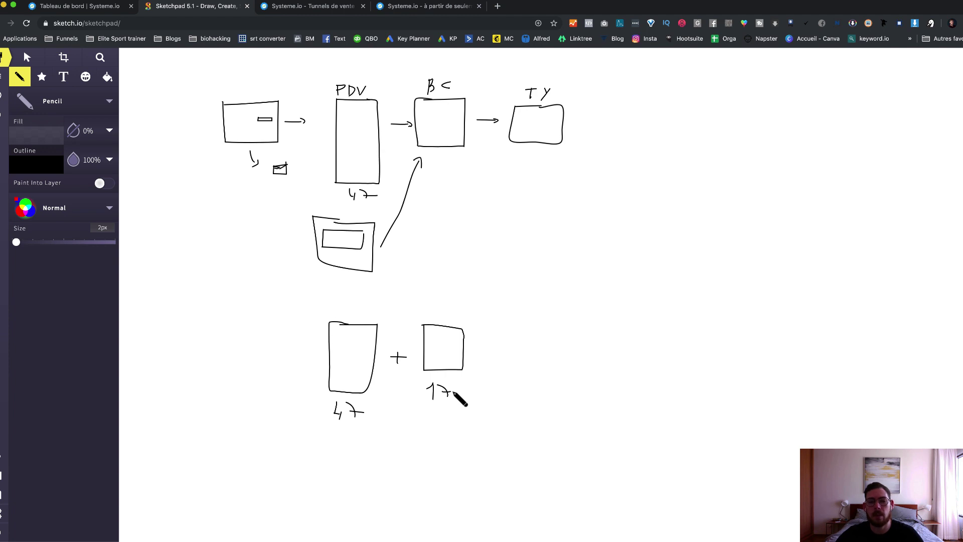
mouse_move(476, 353)
mouse_down()
mouse_move(490, 351)
mouse_move(484, 357)
mouse_up()
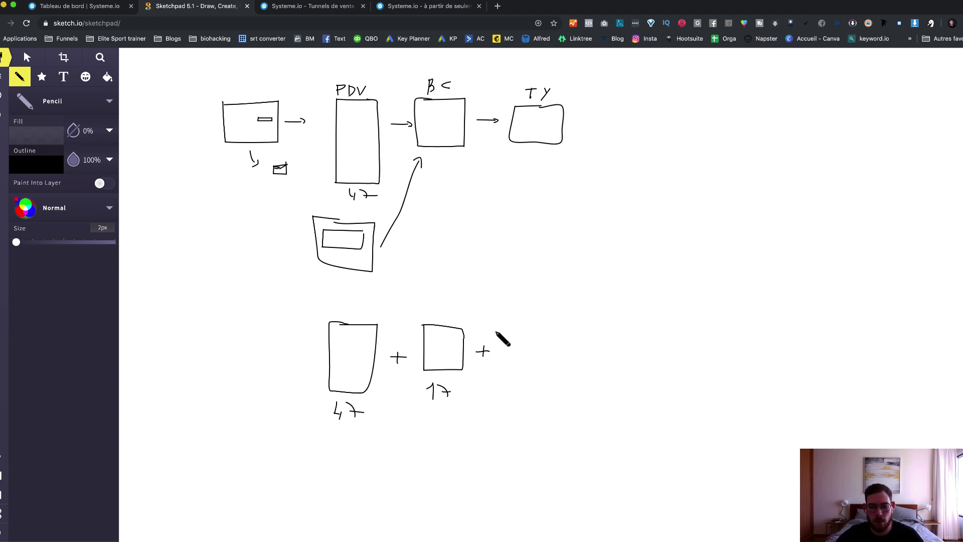
mouse_move(496, 333)
mouse_down()
mouse_move(495, 401)
mouse_move(543, 404)
mouse_move(544, 338)
mouse_move(497, 332)
mouse_up()
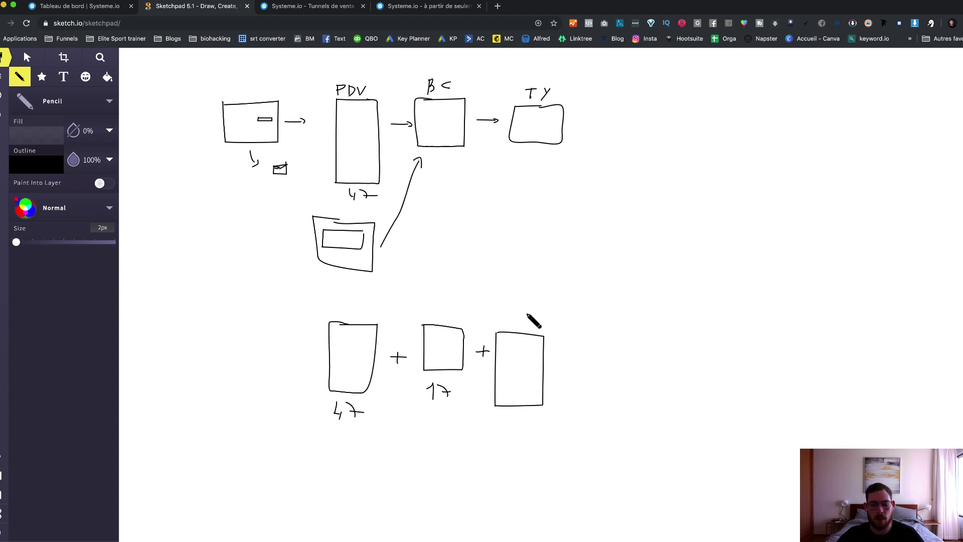
drag(436, 313, 441, 318)
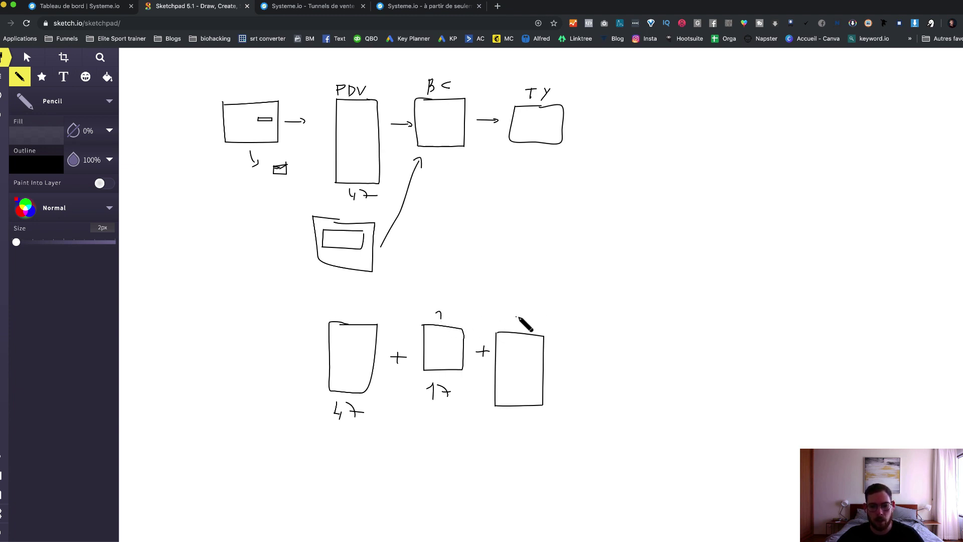
drag(515, 317, 522, 325)
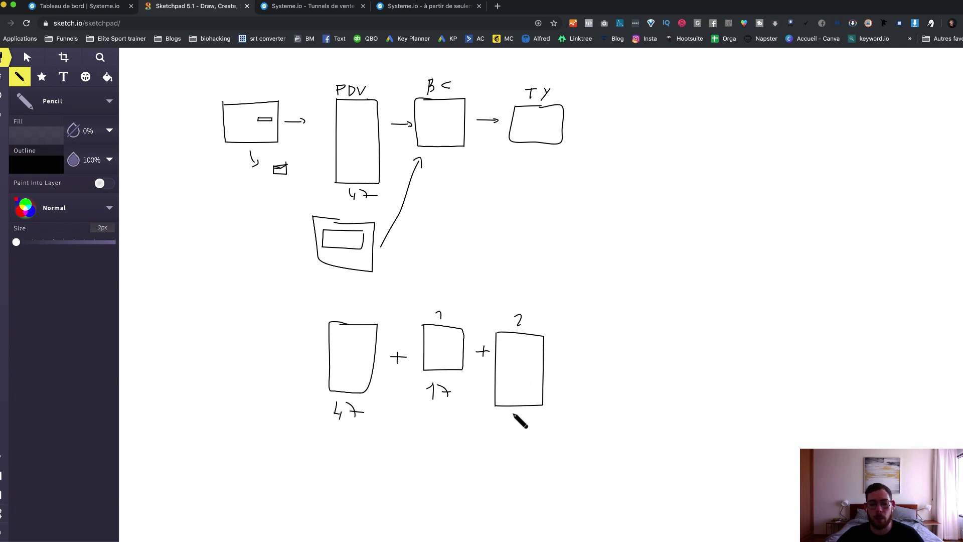
mouse_move(507, 412)
mouse_down()
mouse_move(511, 427)
mouse_move(530, 423)
mouse_up()
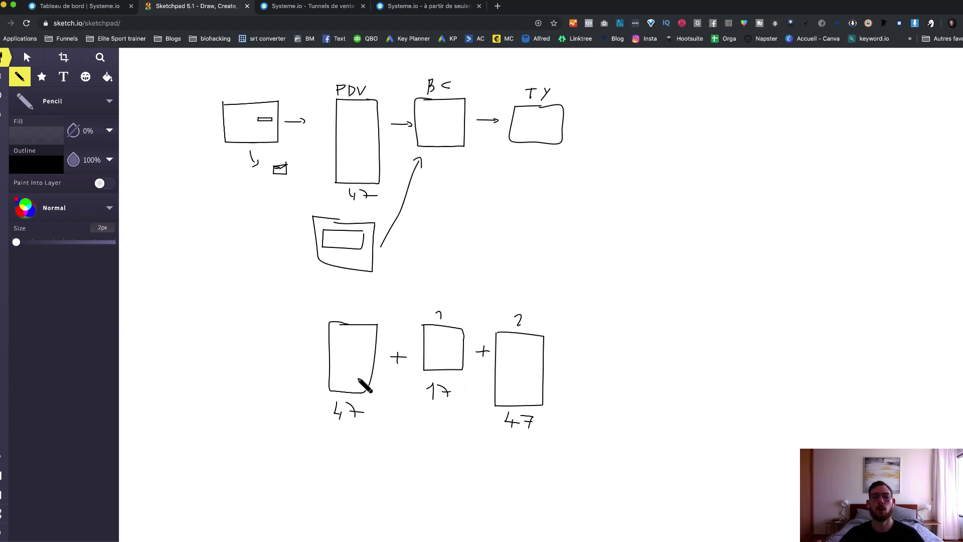
click(393, 418)
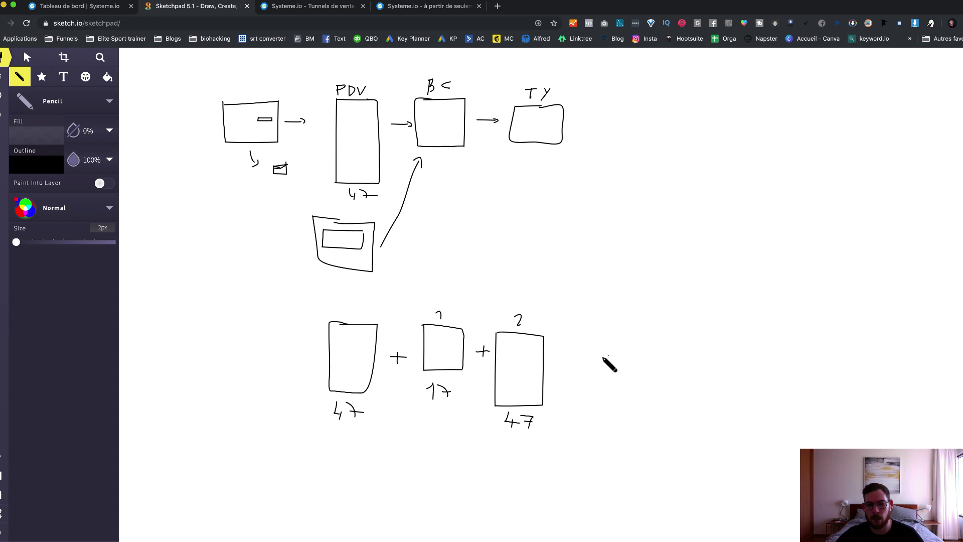
Step: Write 777 right of the boxes, underline it and draw a box around it
drag(589, 360, 627, 362)
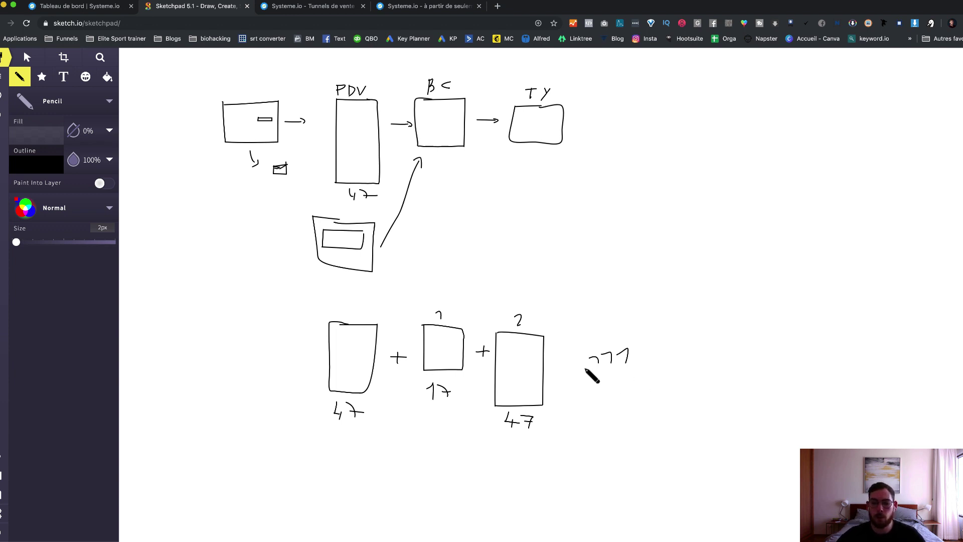
drag(585, 368, 636, 371)
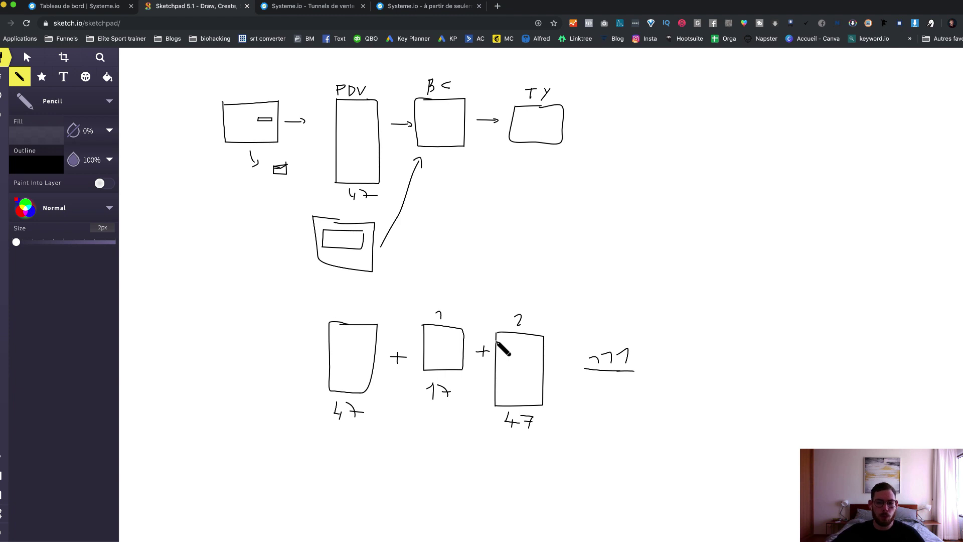
click(525, 348)
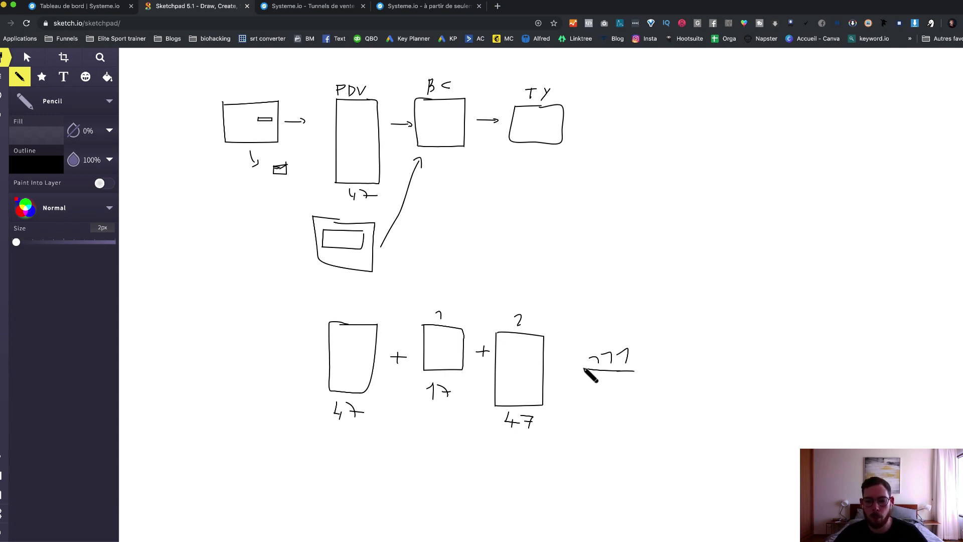
mouse_move(584, 369)
mouse_down()
mouse_move(585, 335)
mouse_move(655, 343)
mouse_move(649, 371)
mouse_move(624, 370)
mouse_up()
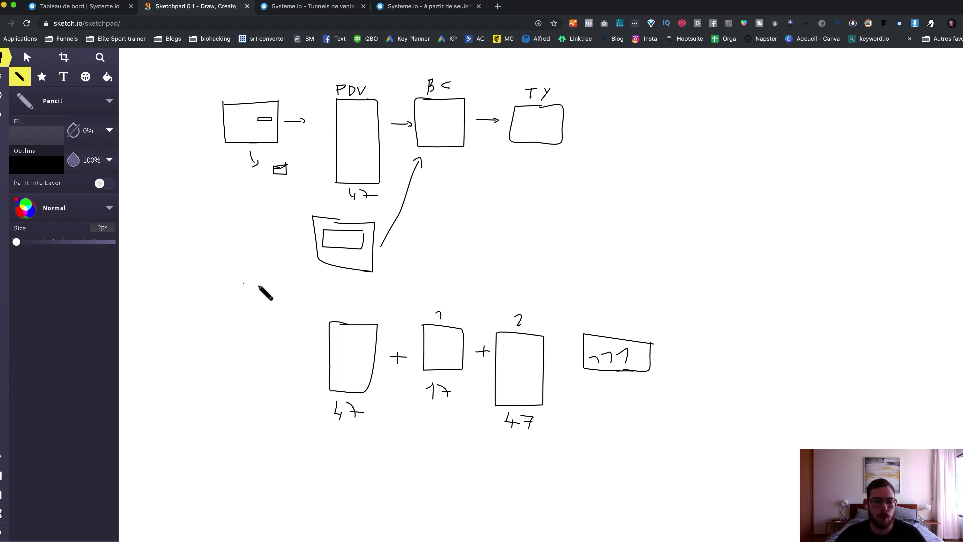
Step: Draw two boxes on the left, each with an arrow pointing into the first 47 box
mouse_move(260, 285)
mouse_down()
mouse_move(192, 282)
mouse_move(187, 312)
mouse_move(247, 315)
mouse_move(262, 286)
mouse_up()
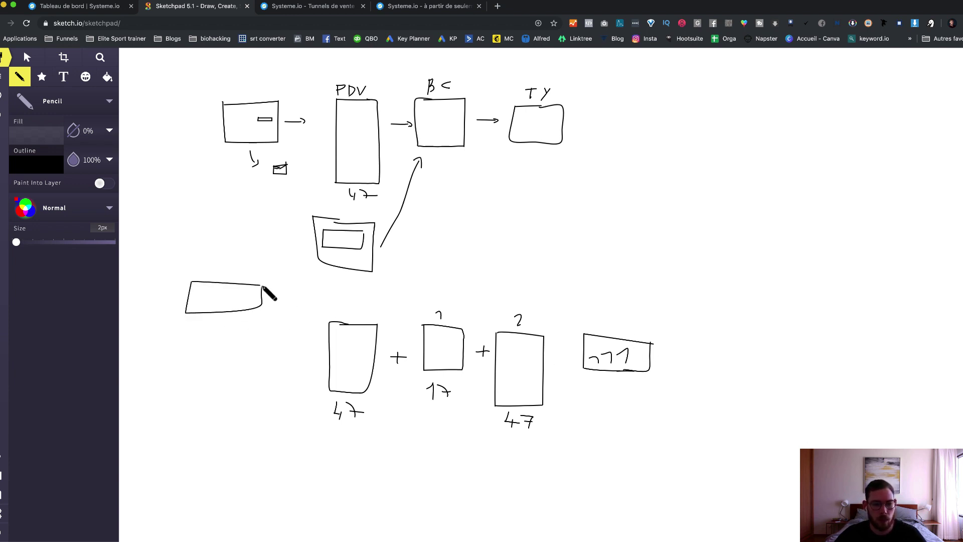
mouse_move(256, 338)
mouse_down()
mouse_move(184, 336)
mouse_move(184, 366)
mouse_move(248, 369)
mouse_move(256, 345)
mouse_move(314, 355)
mouse_up()
click(258, 351)
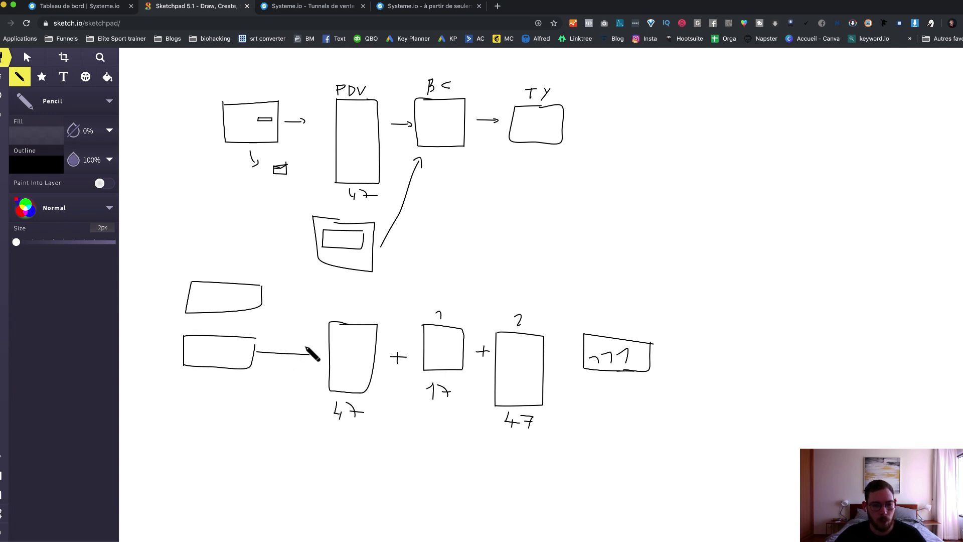
mouse_move(268, 294)
mouse_down()
mouse_move(309, 331)
mouse_move(318, 355)
mouse_move(307, 360)
mouse_up()
click(333, 359)
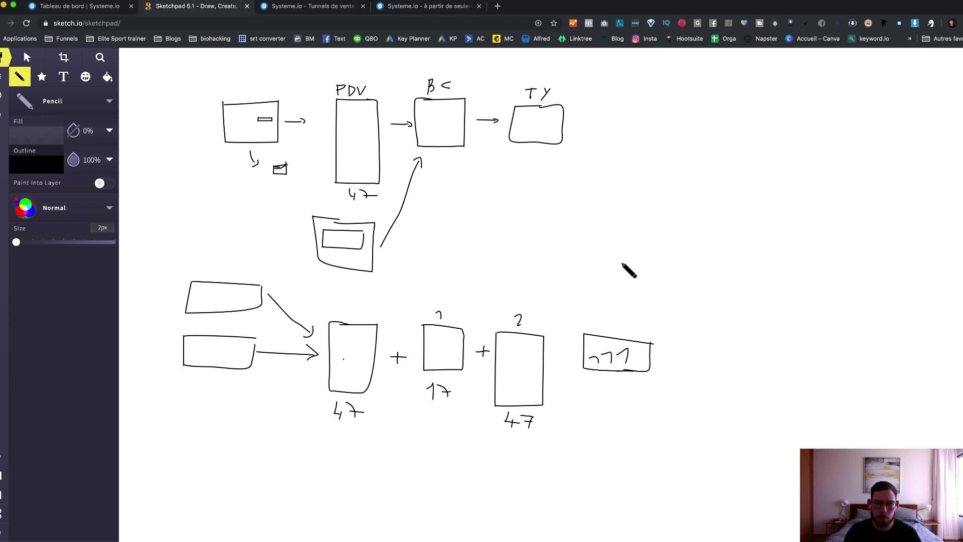
Step: Switch to the Systeme.io pricing tab with Ctrl+Tab
key(ctrl+Tab)
key(ctrl+Tab)
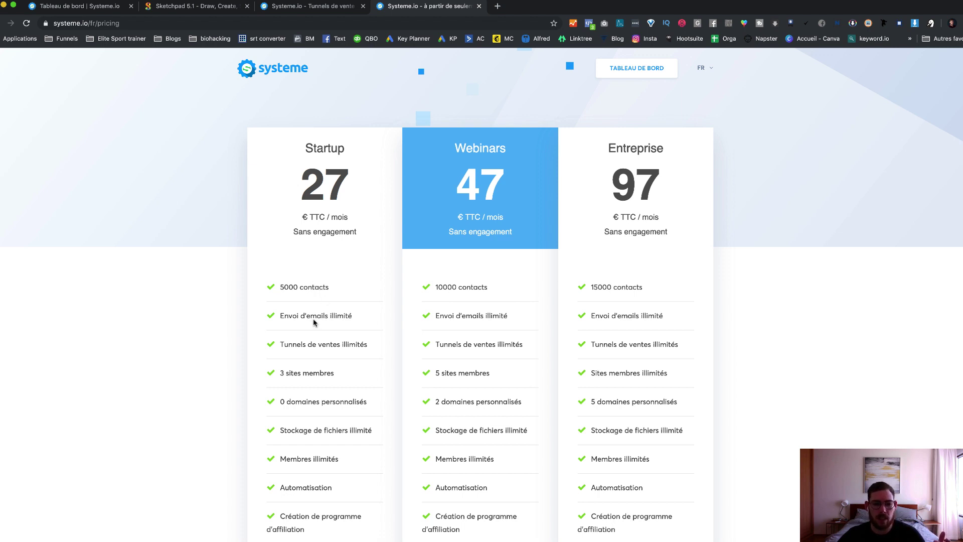
scroll(313, 324, down, 1)
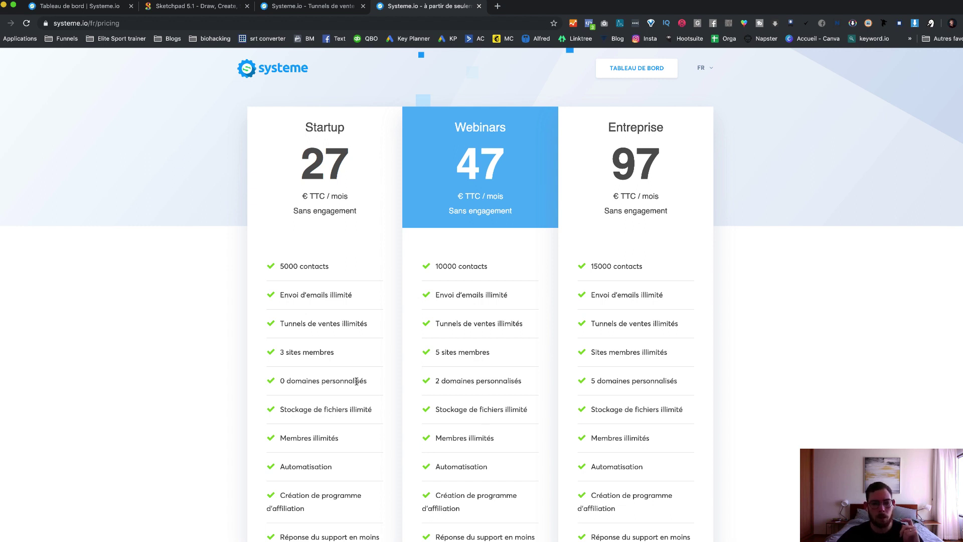
scroll(356, 383, down, 2)
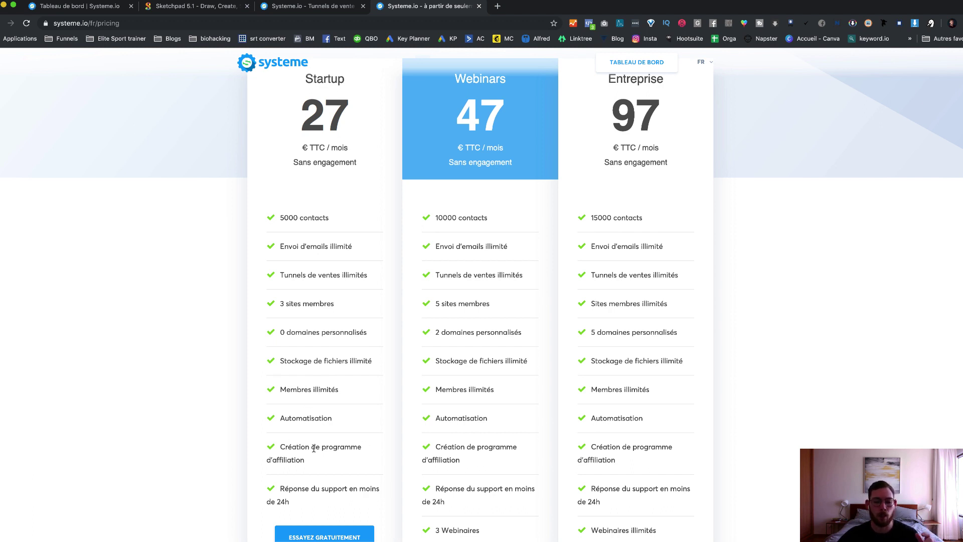
scroll(319, 446, up, 2)
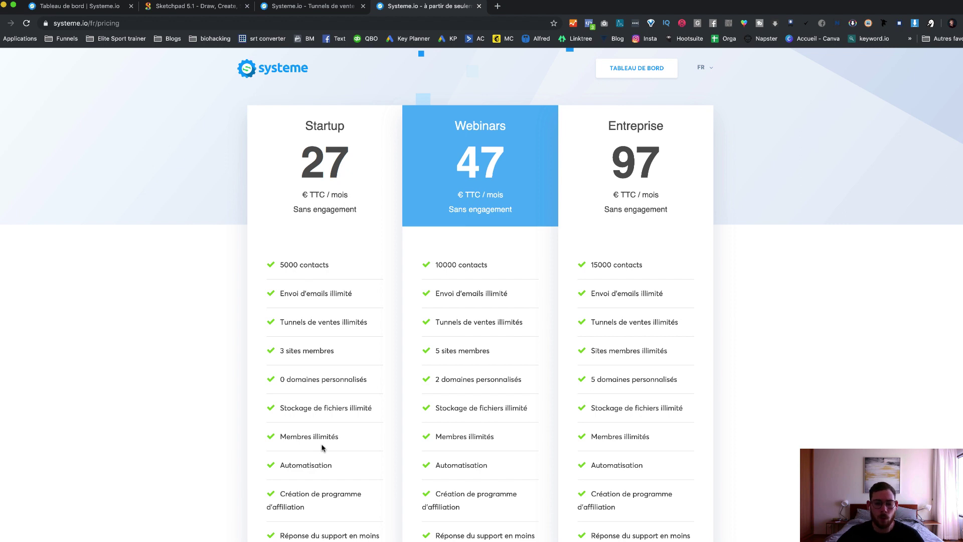
drag(441, 380, 482, 382)
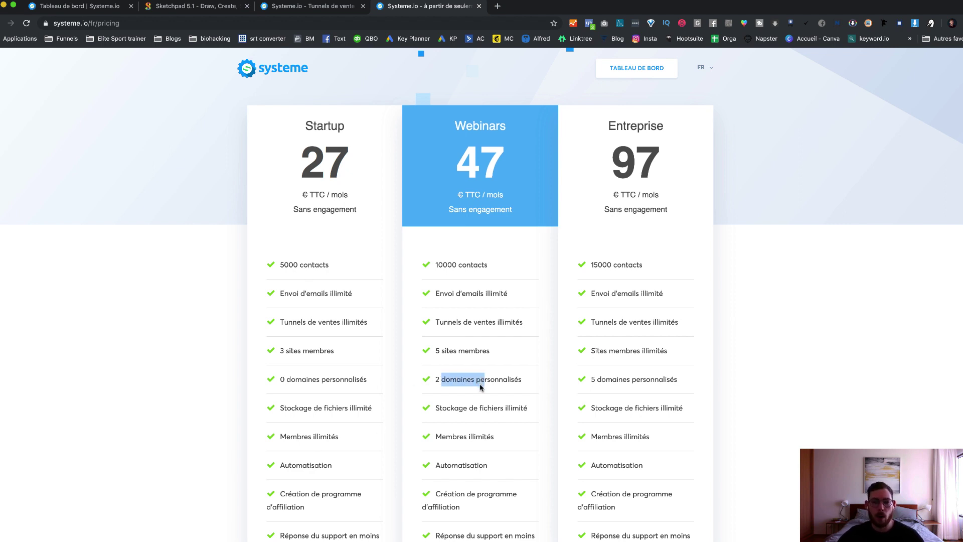
scroll(479, 388, down, 1)
scroll(480, 386, down, 4)
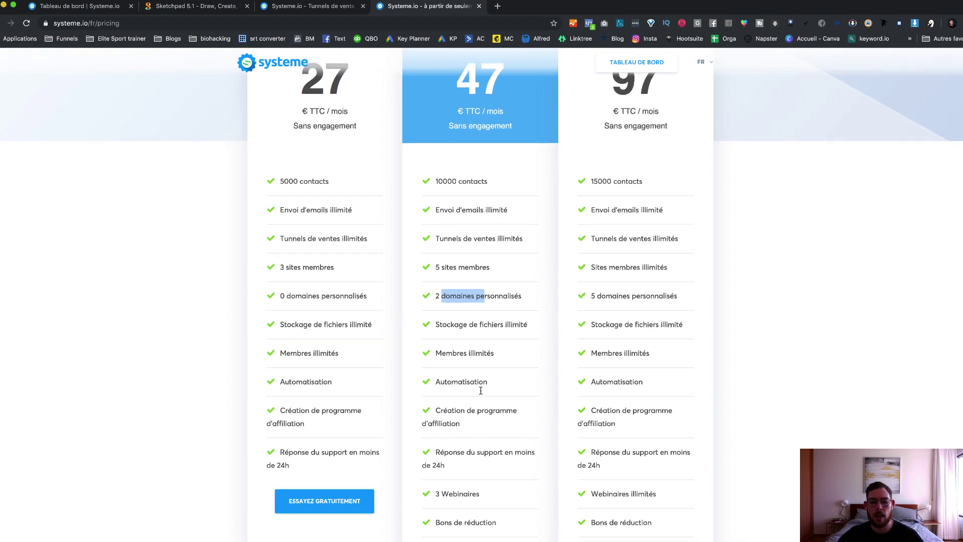
scroll(471, 411, down, 1)
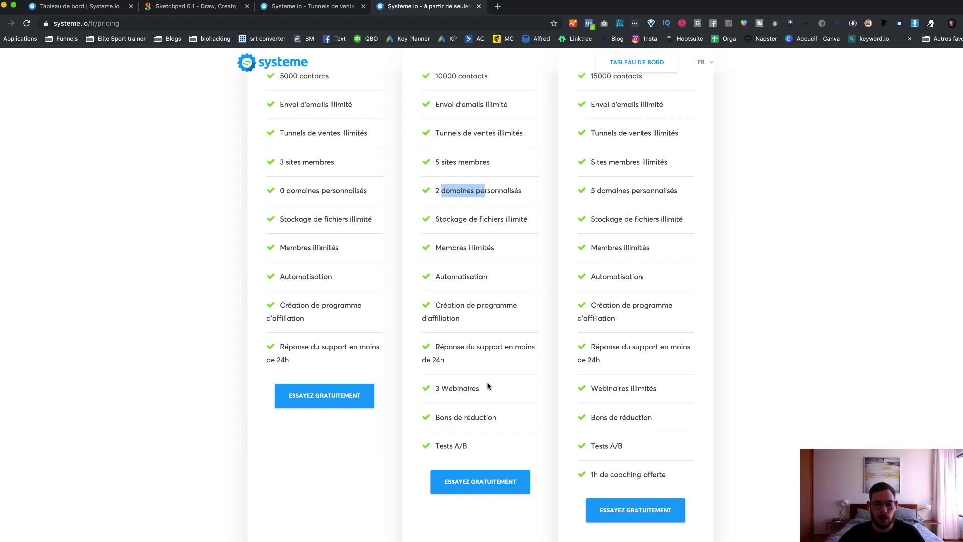
drag(484, 388, 435, 387)
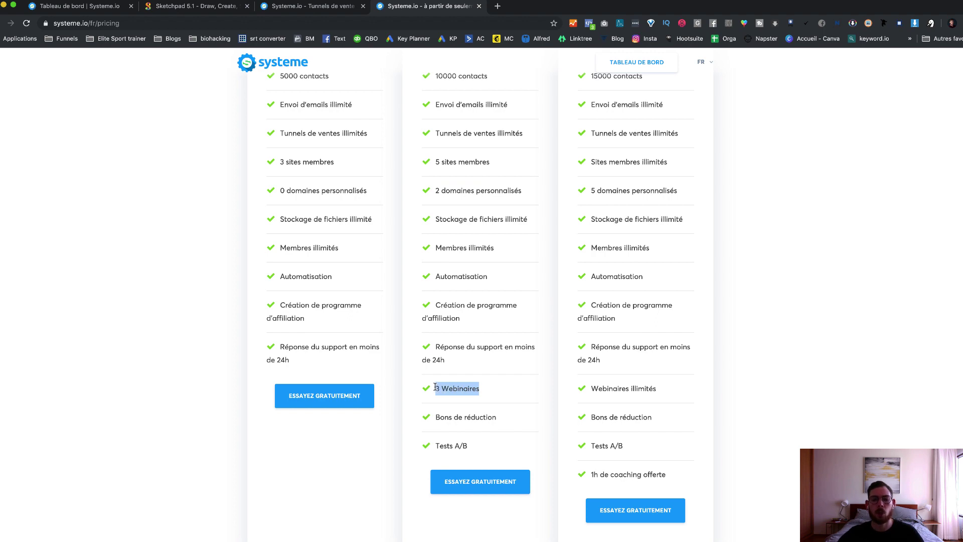
click(490, 389)
scroll(525, 363, up, 5)
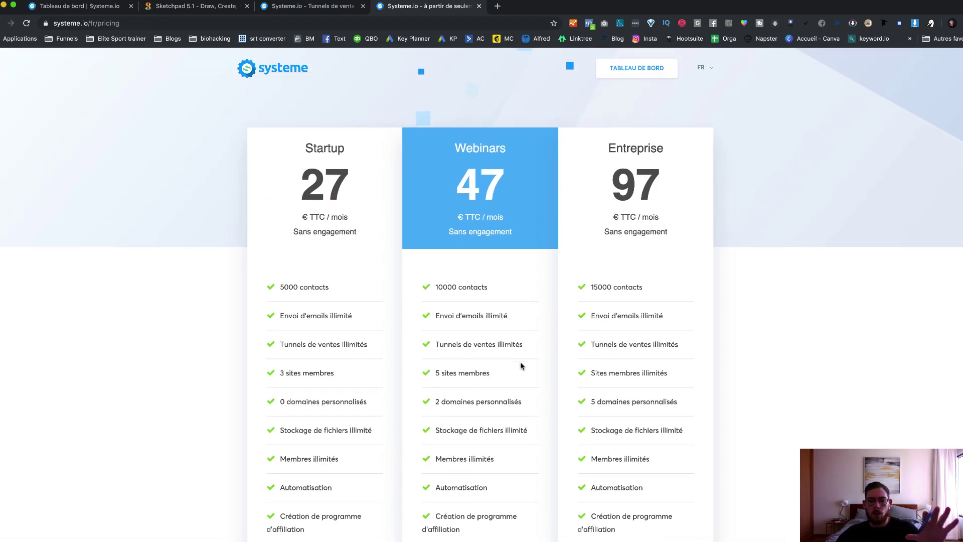
scroll(520, 366, down, 4)
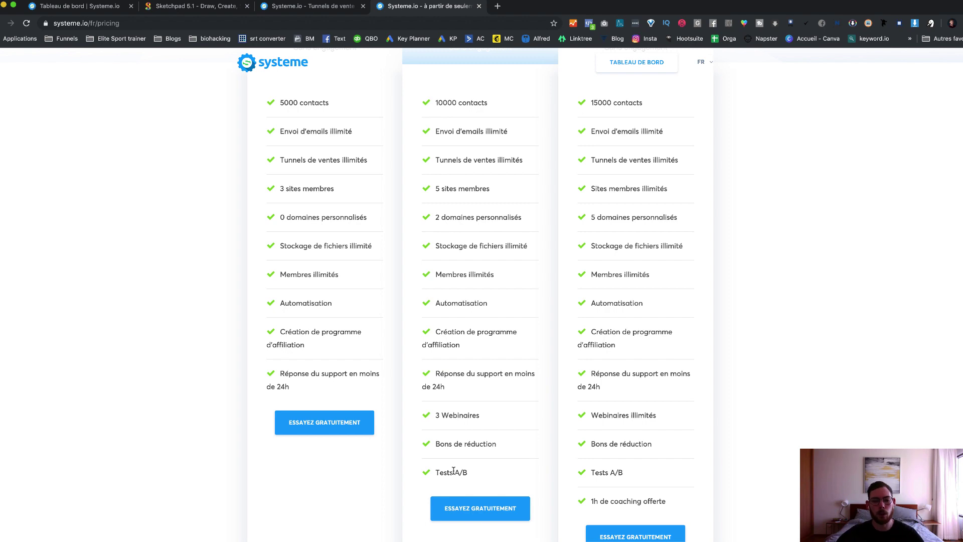
drag(509, 450, 435, 441)
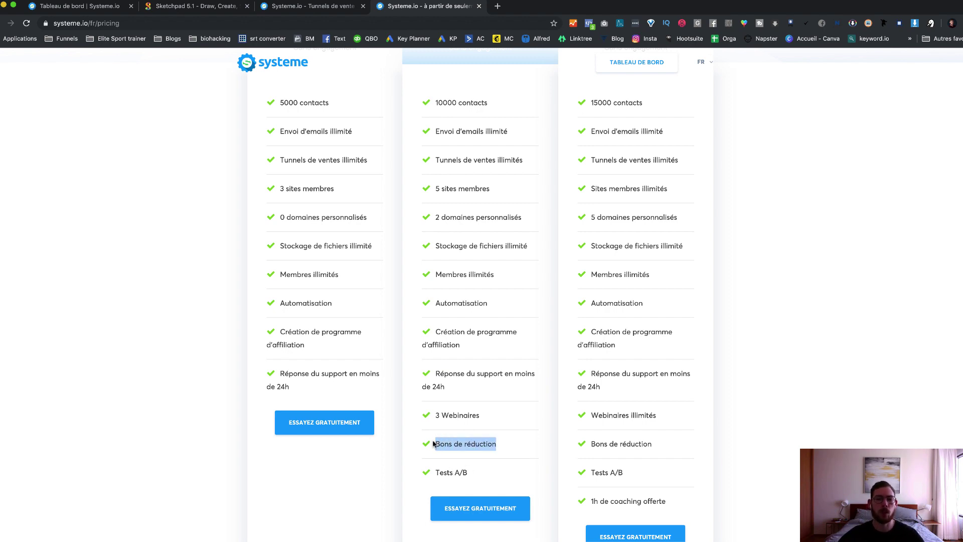
click(503, 398)
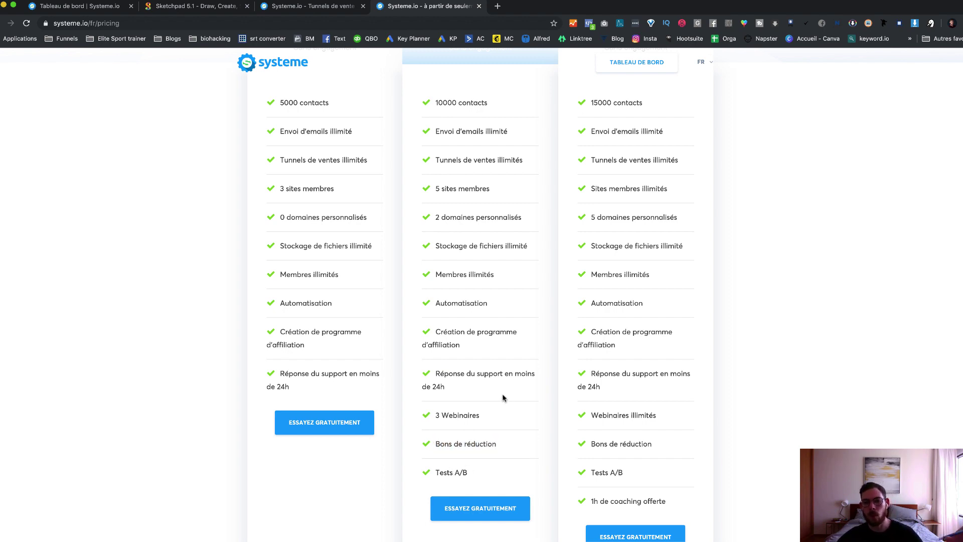
scroll(503, 397, up, 4)
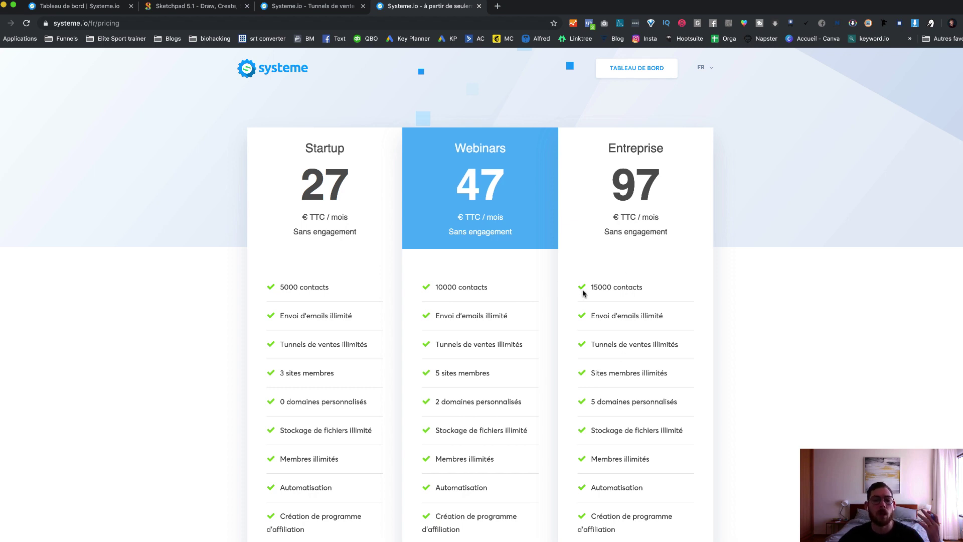
scroll(660, 308, down, 3)
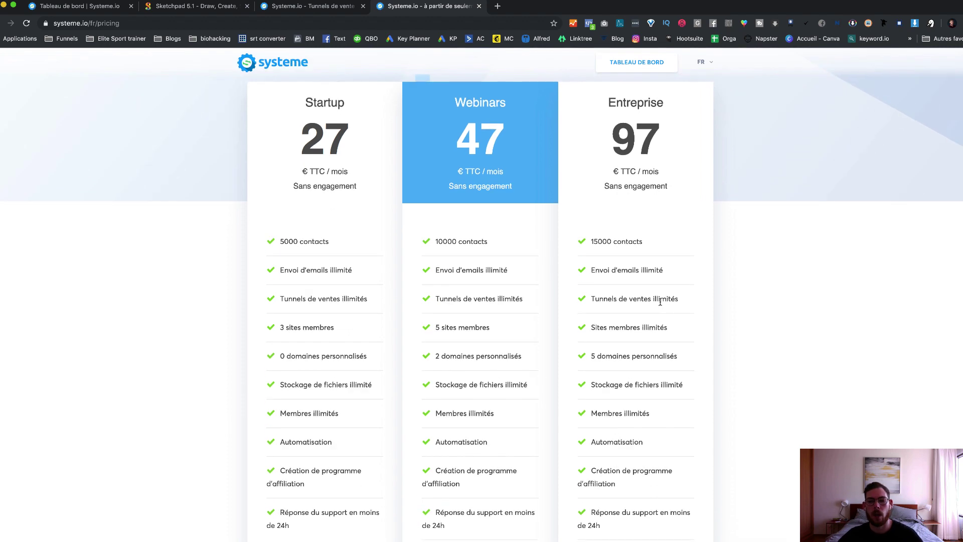
scroll(635, 304, down, 2)
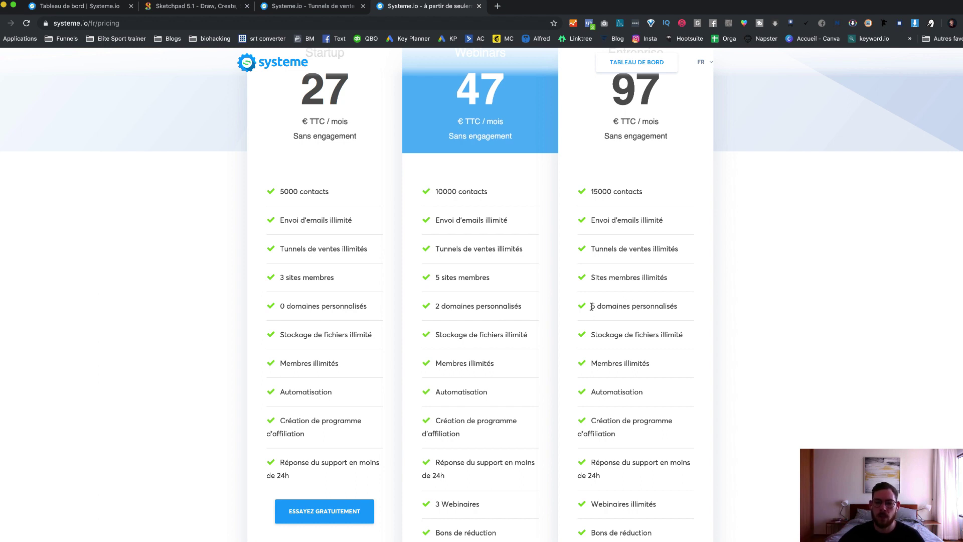
Step: Highlight the Entreprise plan's 5 custom domains, unlimited member sites and affiliate program features
drag(592, 305, 600, 306)
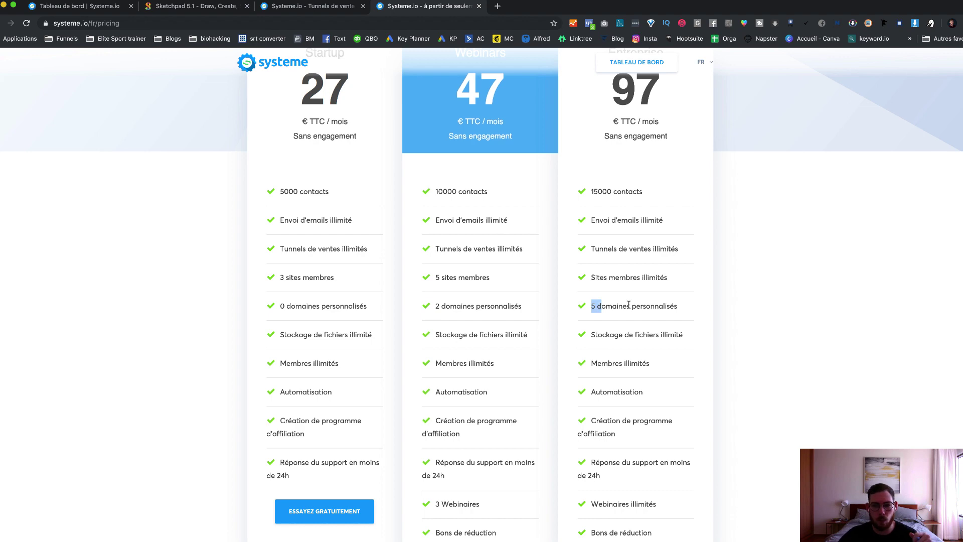
scroll(630, 305, down, 5)
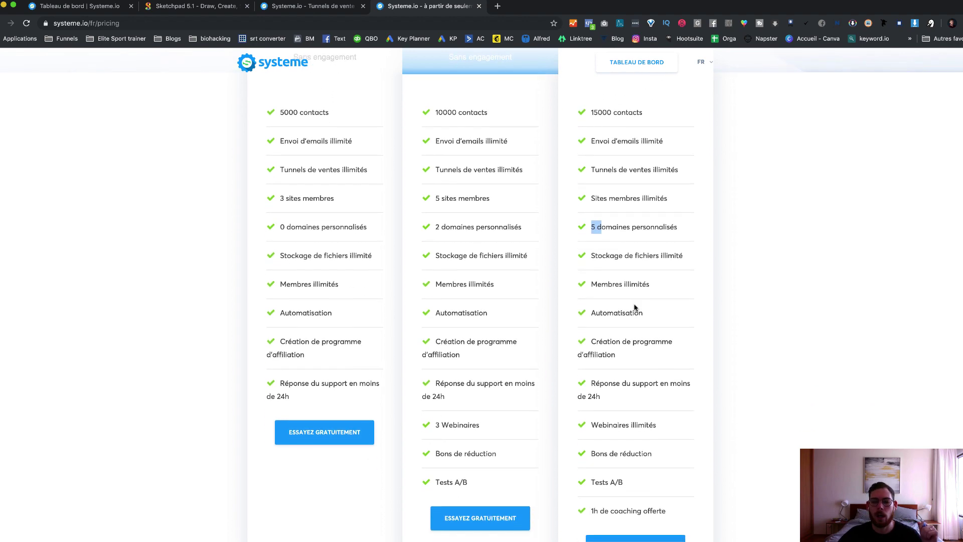
scroll(627, 303, down, 1)
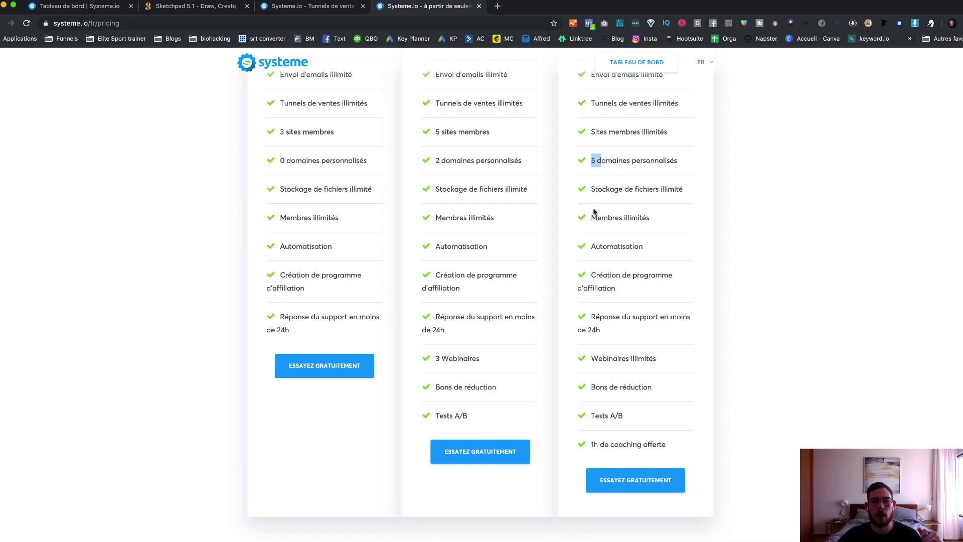
drag(591, 221, 631, 218)
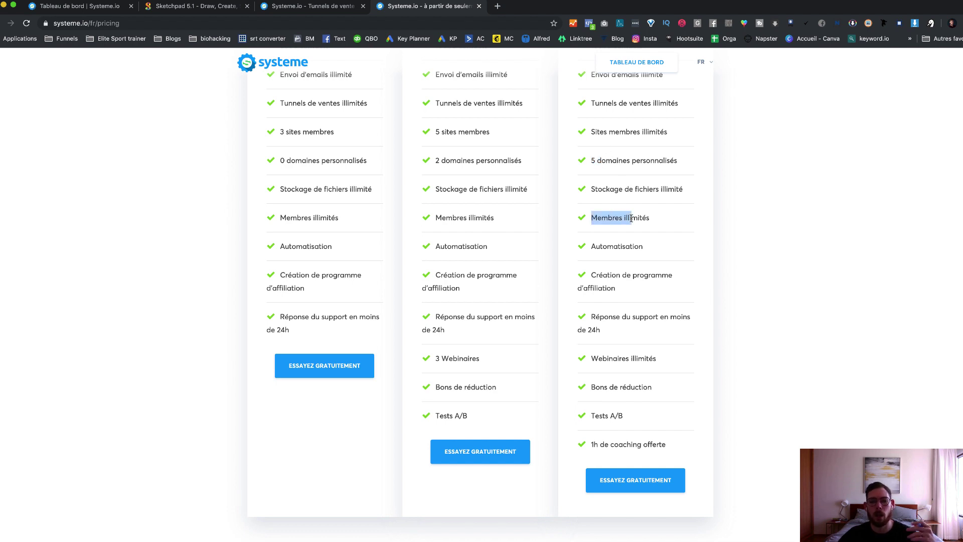
click(626, 134)
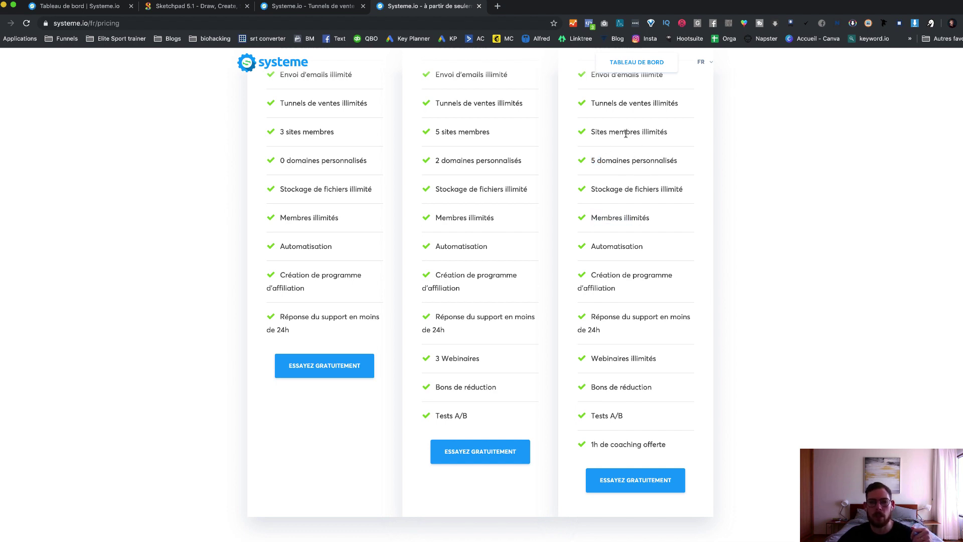
drag(590, 131, 668, 132)
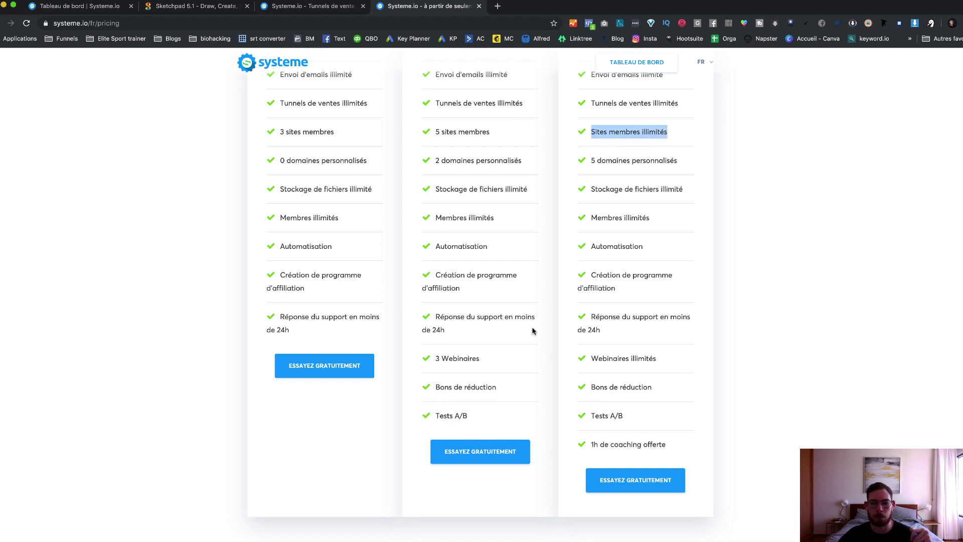
click(649, 284)
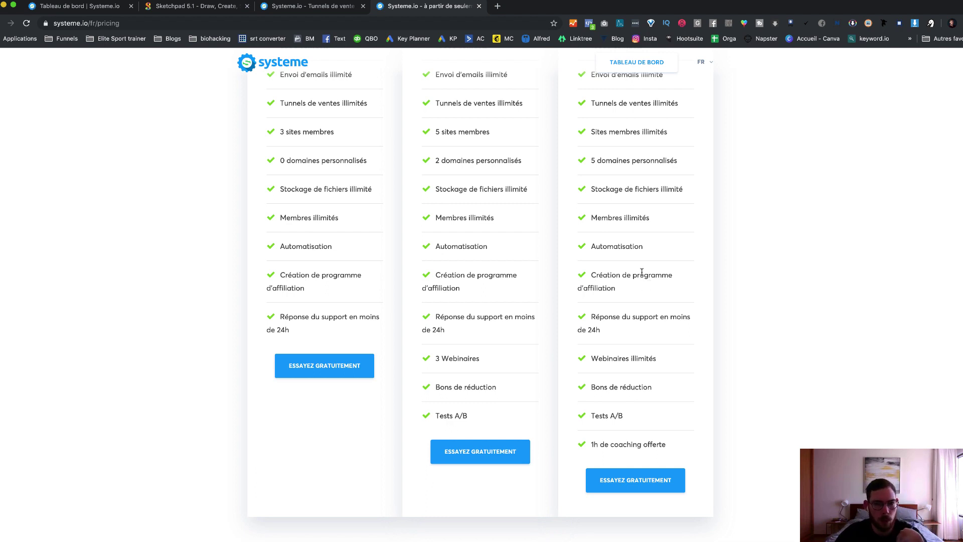
drag(589, 274, 625, 296)
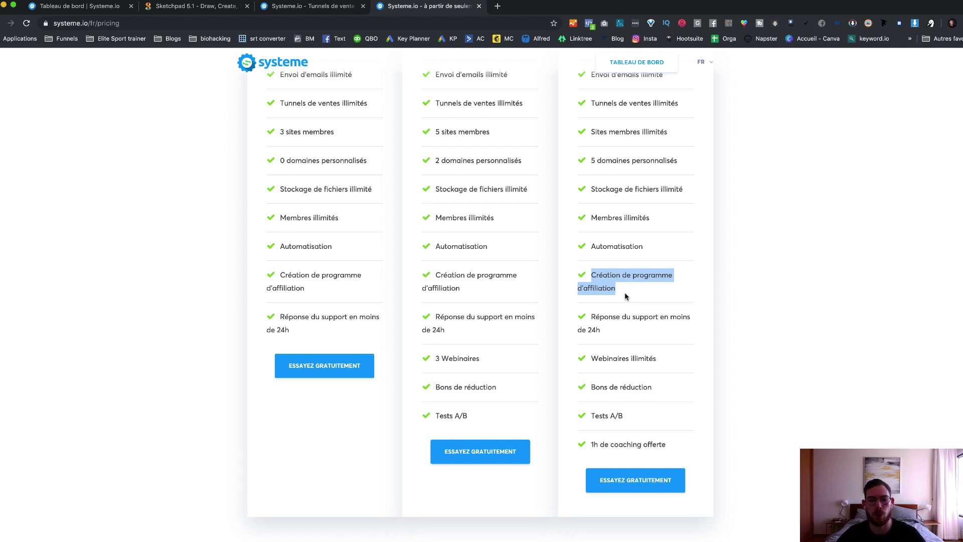
click(674, 353)
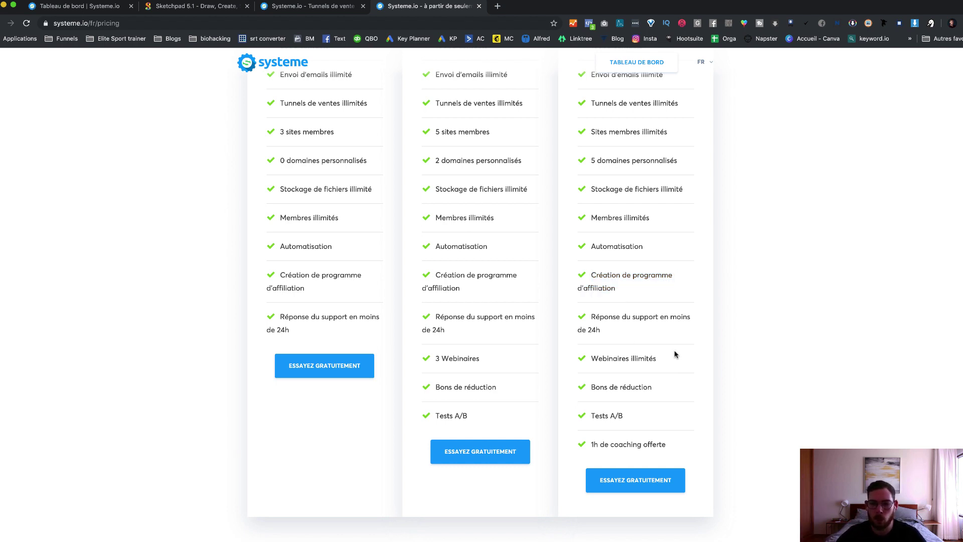
Step: Highlight the '1h de coaching offerte' perk, then close the pricing tab with Cmd+W
scroll(641, 165, up, 5)
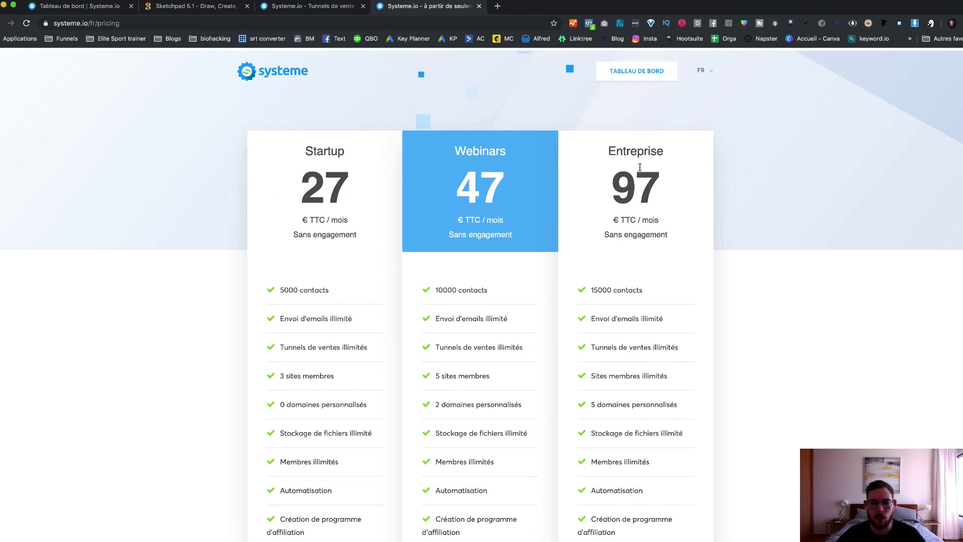
scroll(640, 179, down, 10)
drag(663, 187, 571, 188)
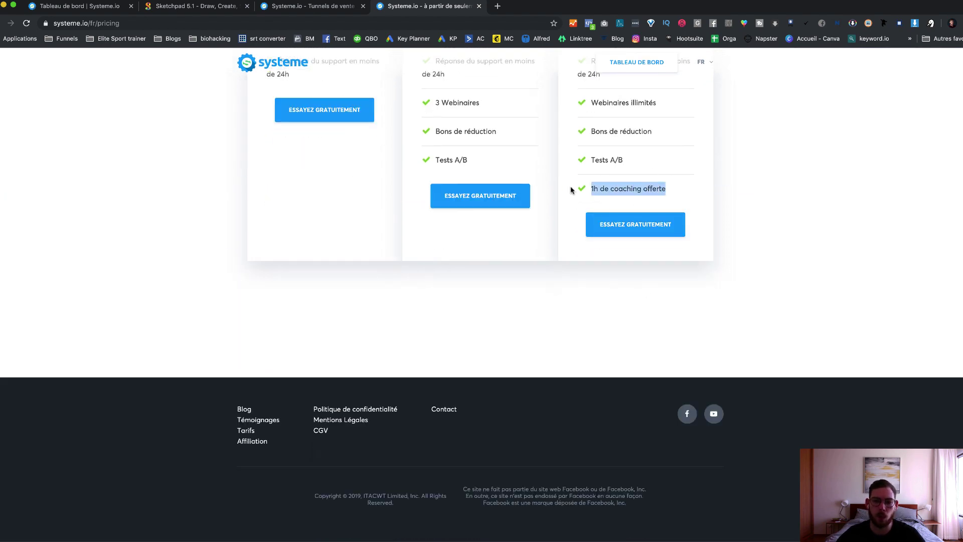
scroll(618, 170, up, 10)
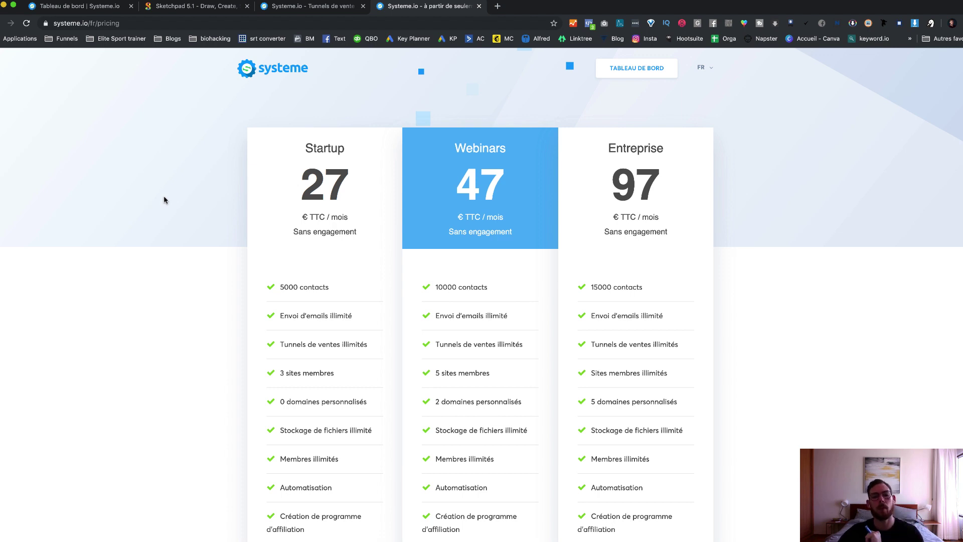
key(super+w)
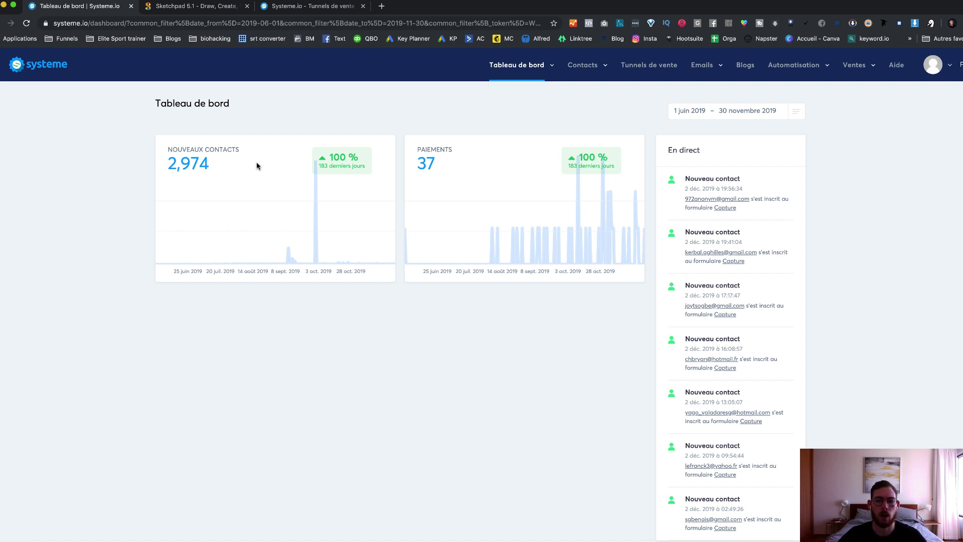
Step: Highlight the dashboard's 183-day comparison period and the 37 payments figure
drag(331, 166, 315, 167)
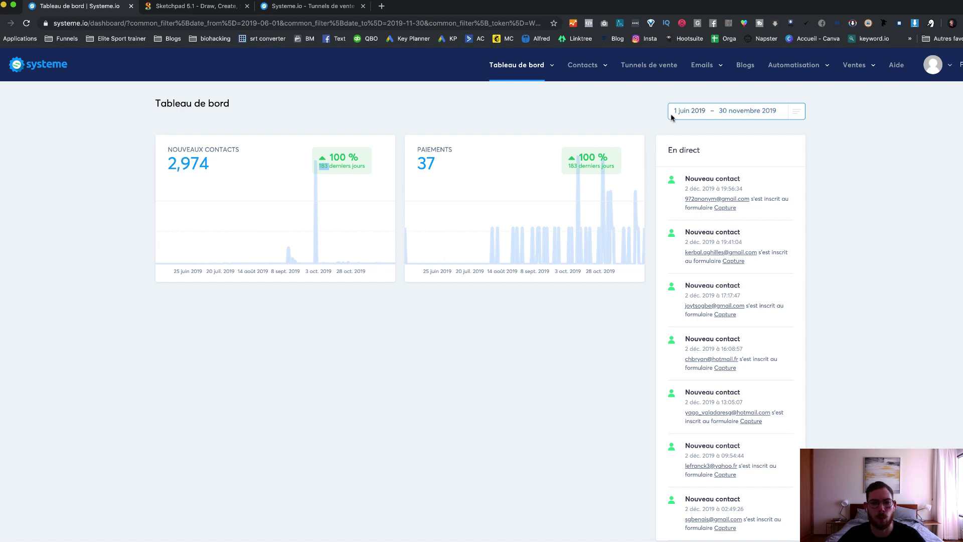
click(552, 110)
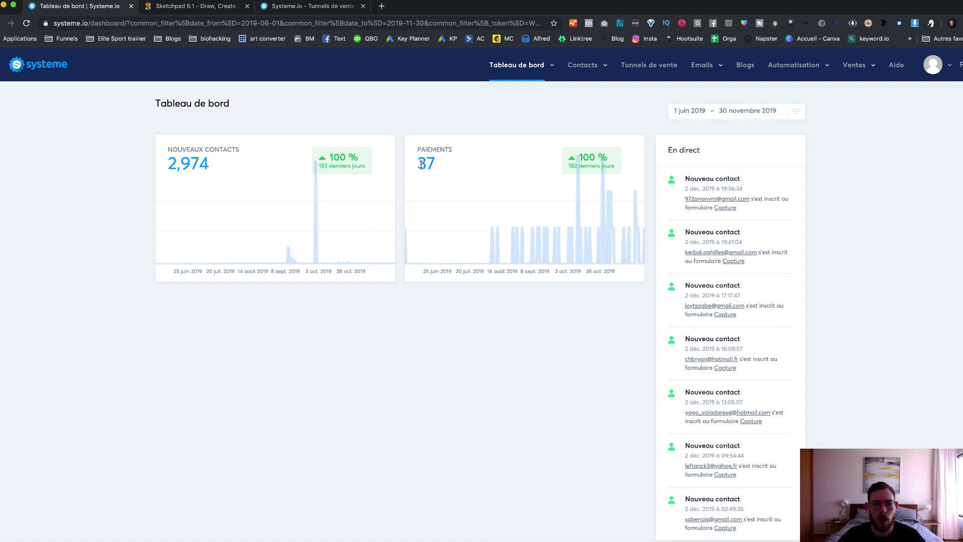
drag(415, 165, 478, 165)
click(557, 163)
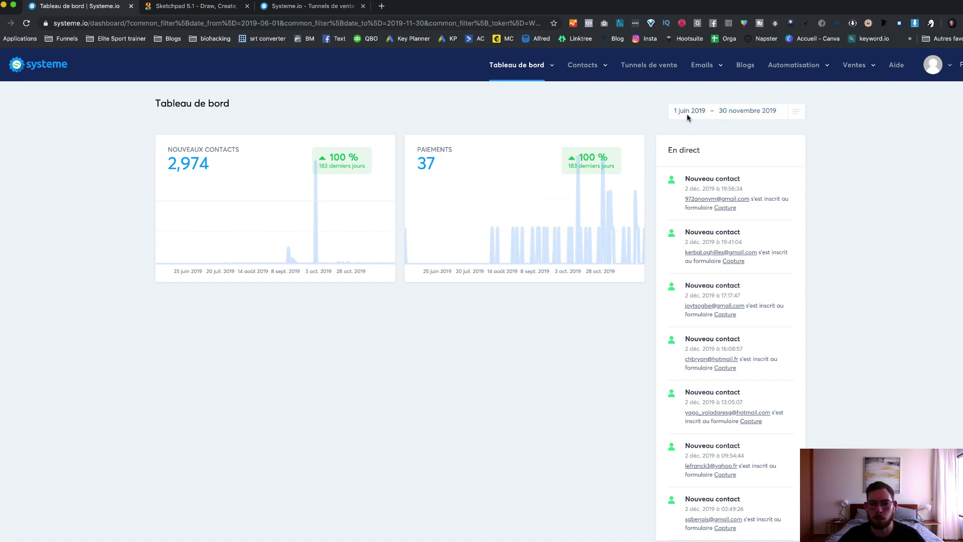
Step: Highlight the latest contact's sign-up time and the recent sign-ups list, then open the date-range calendar
scroll(754, 177, down, 1)
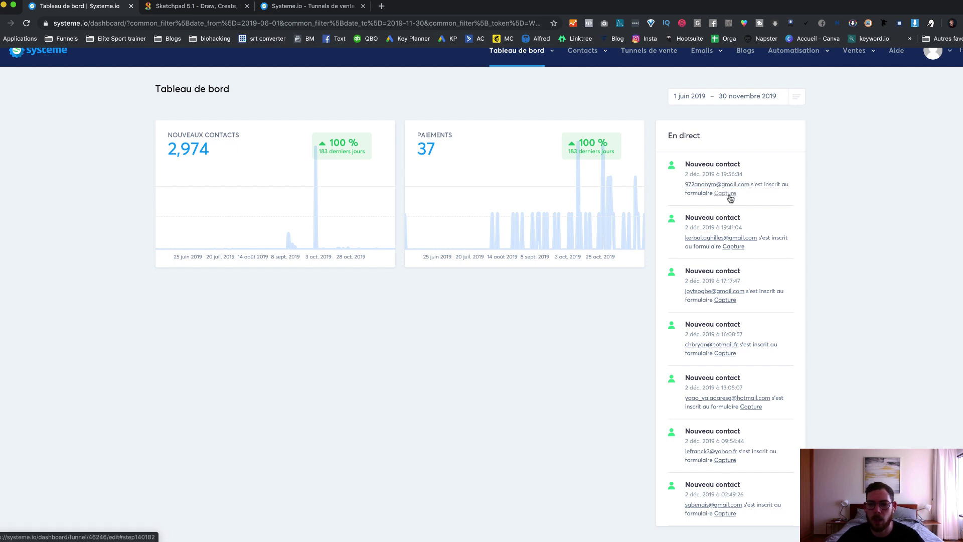
drag(721, 174, 755, 176)
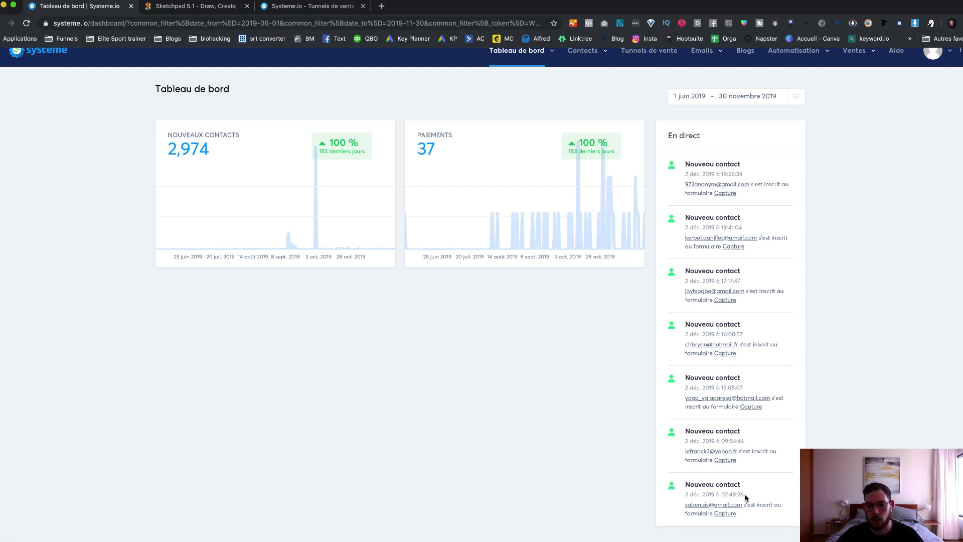
drag(745, 497, 715, 155)
click(848, 406)
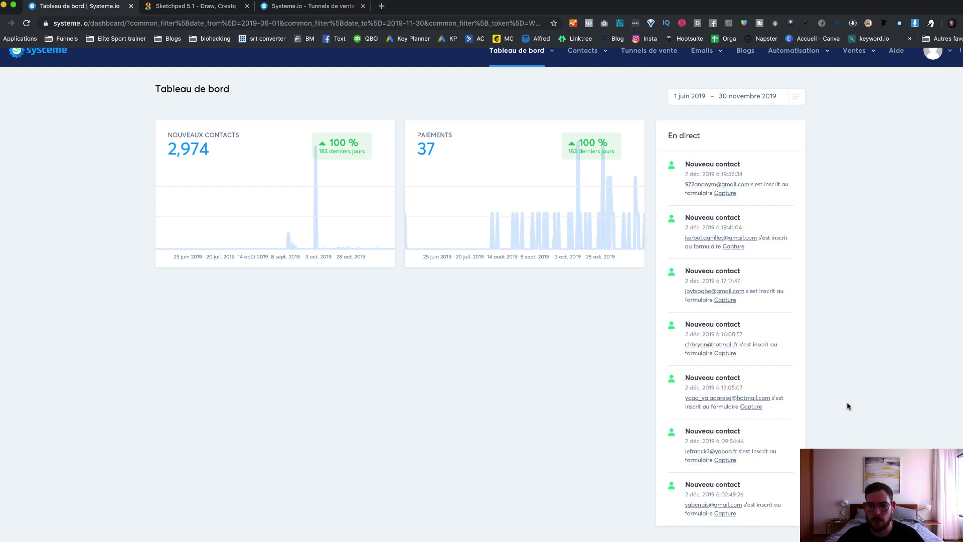
scroll(546, 347, up, 1)
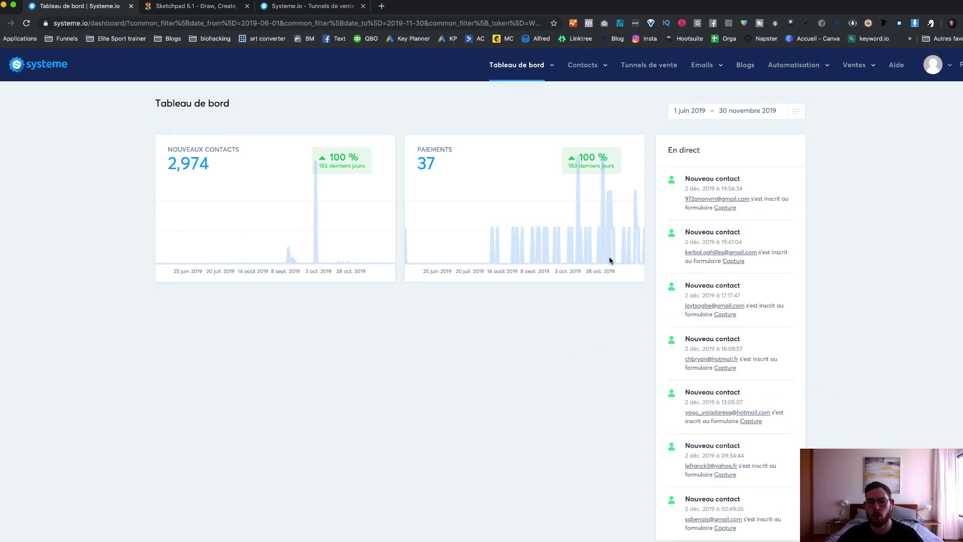
click(768, 111)
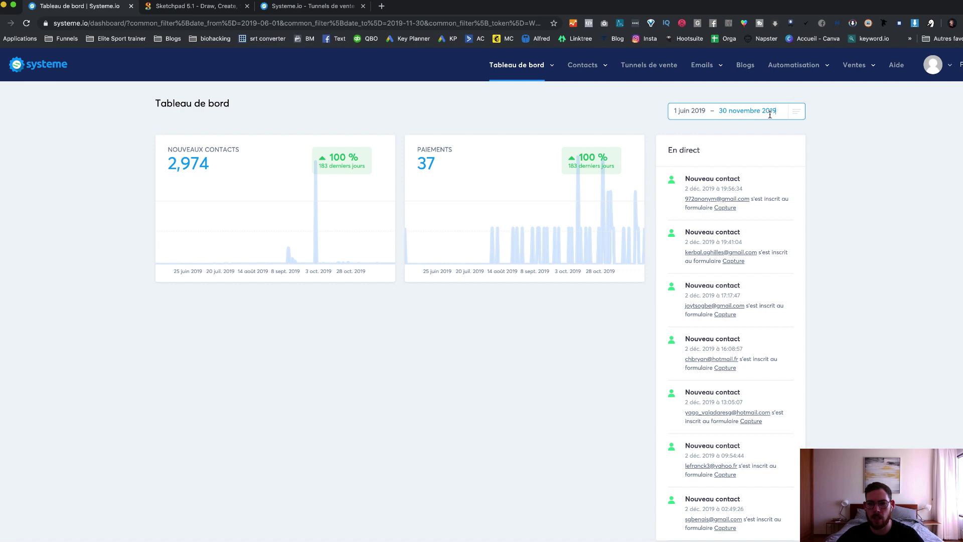
Step: Switch the dashboard to the last 30 days (4 Nov–3 Dec 2019) and list the dashboard pages
click(796, 111)
click(720, 132)
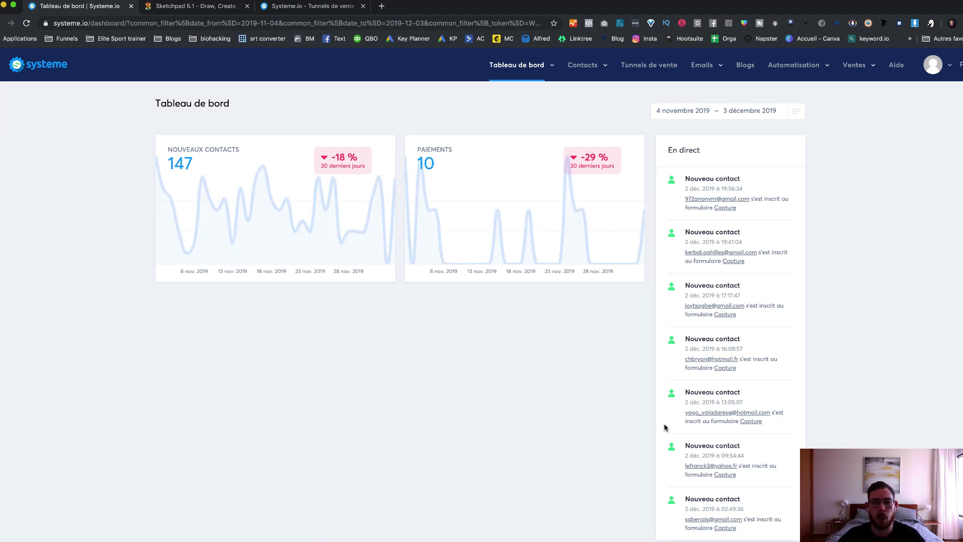
click(549, 69)
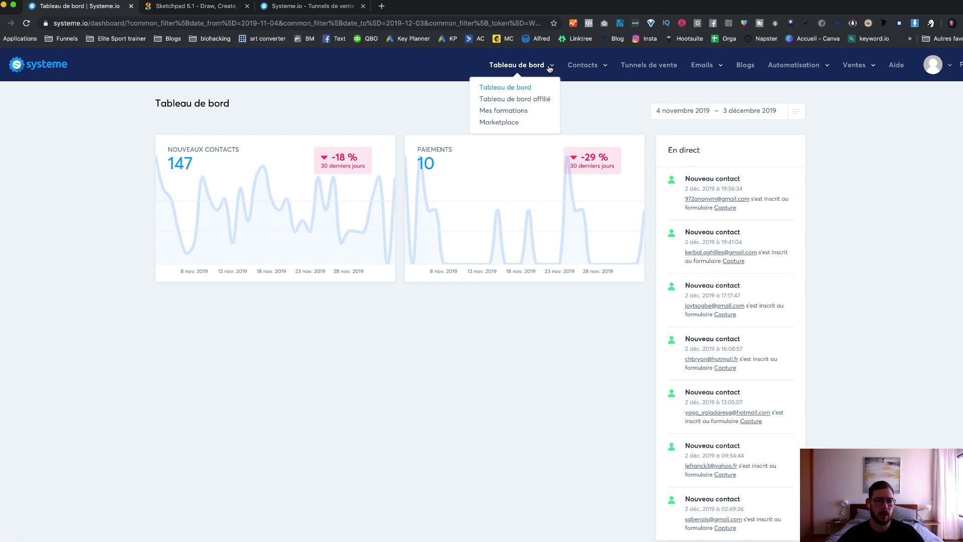
click(526, 101)
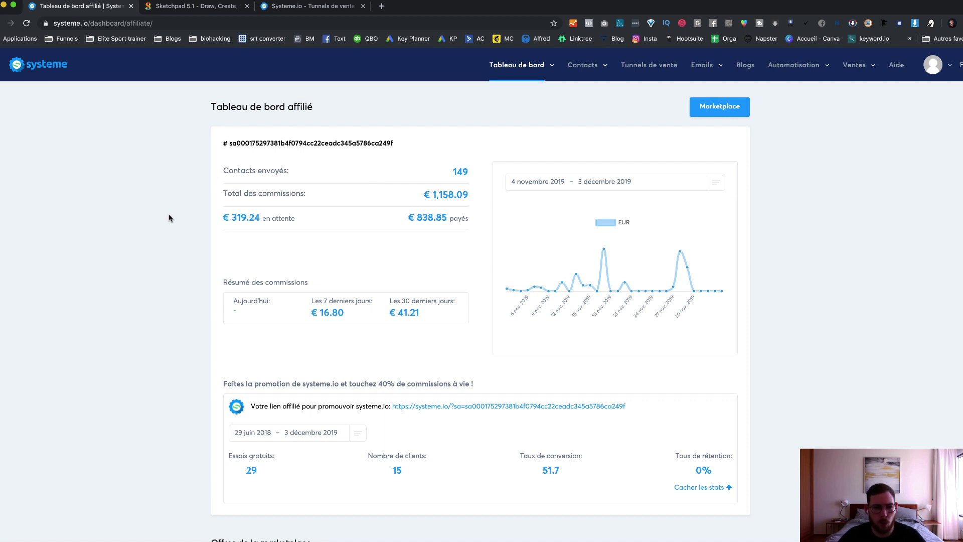
drag(419, 195, 470, 192)
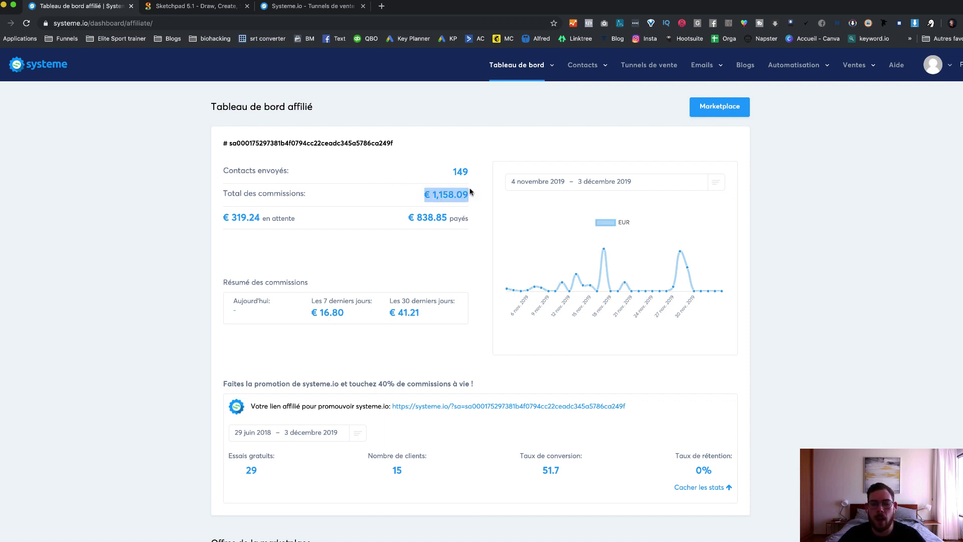
click(462, 192)
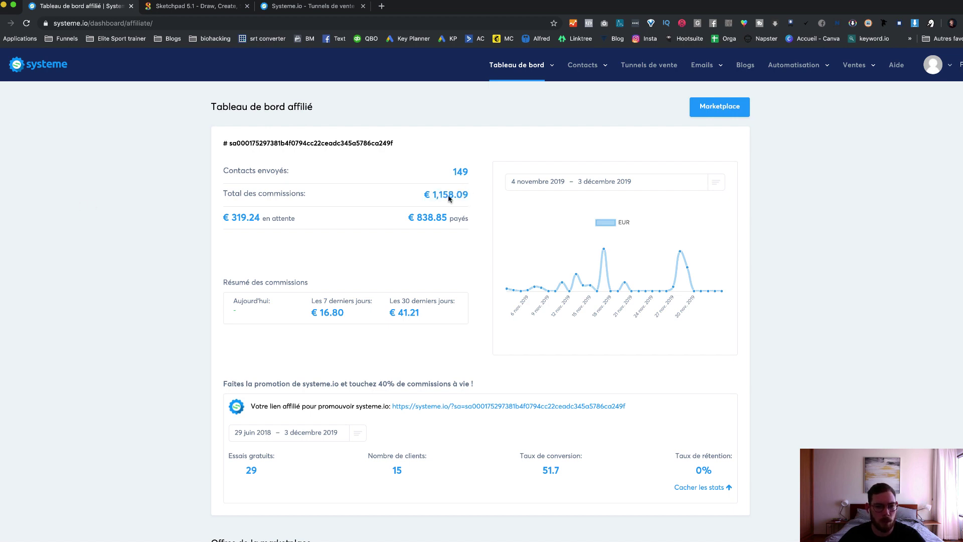
mouse_move(297, 217)
mouse_down()
mouse_move(271, 217)
mouse_move(282, 217)
mouse_up()
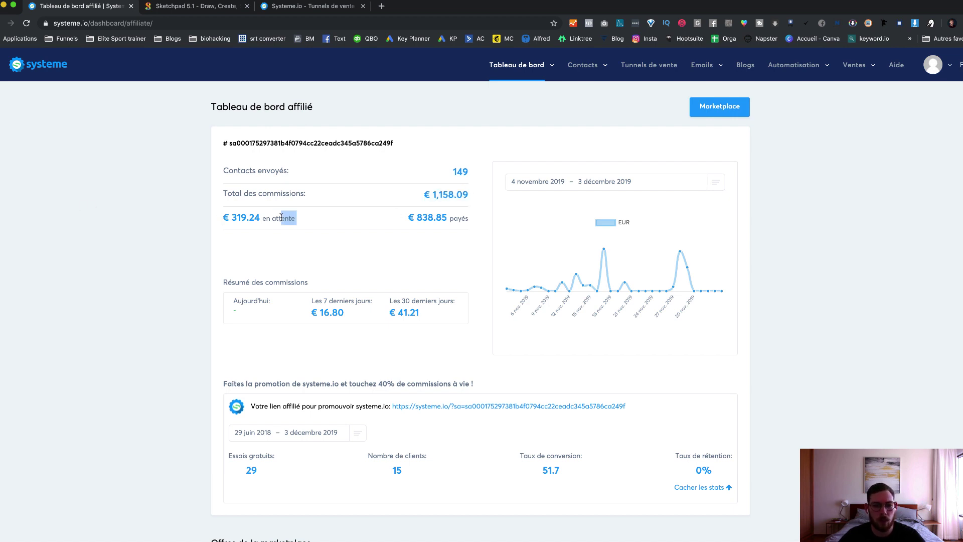
click(209, 225)
scroll(187, 230, down, 5)
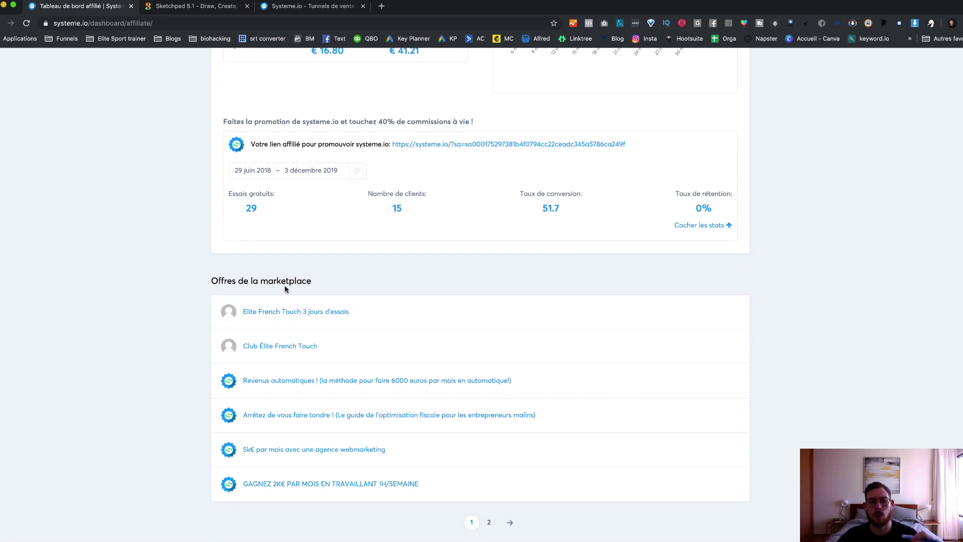
scroll(285, 289, up, 1)
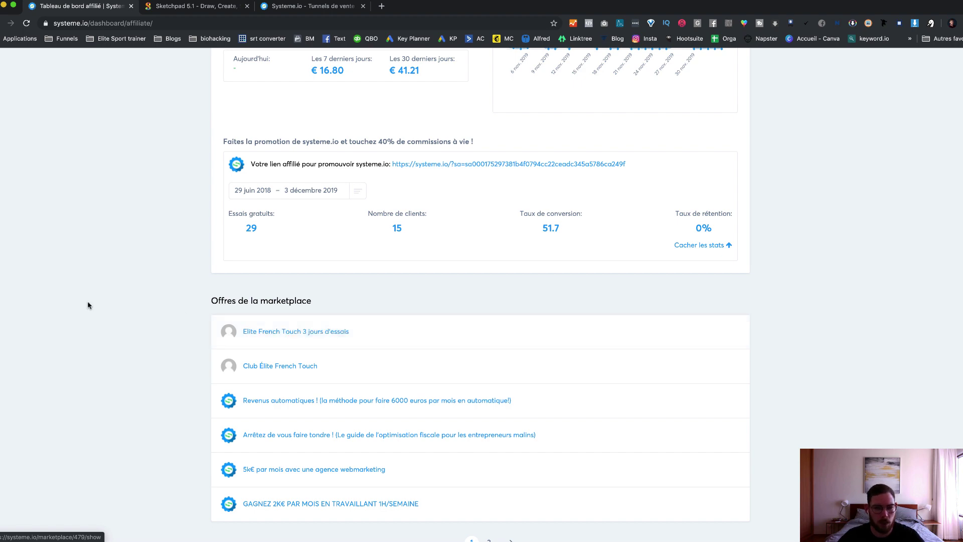
scroll(164, 274, up, 5)
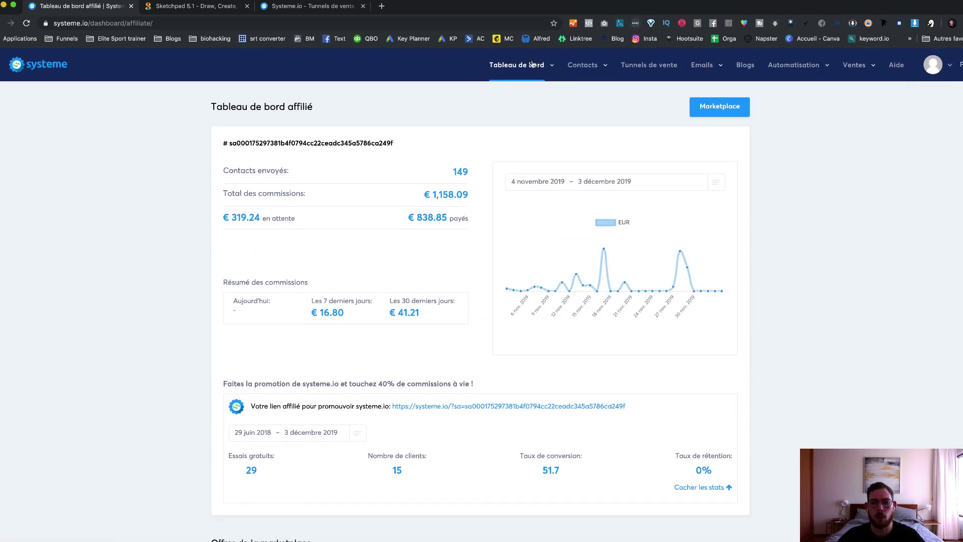
Step: Open Mes formations and highlight the titles Drop'Service and Arrêtez de vous faire tondre !
mouse_move(523, 65)
click(501, 111)
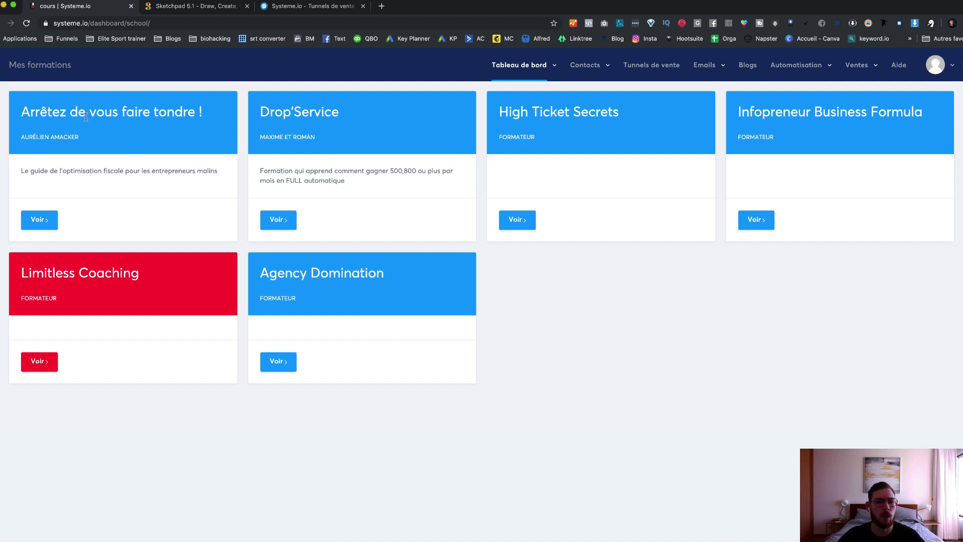
drag(24, 109, 167, 112)
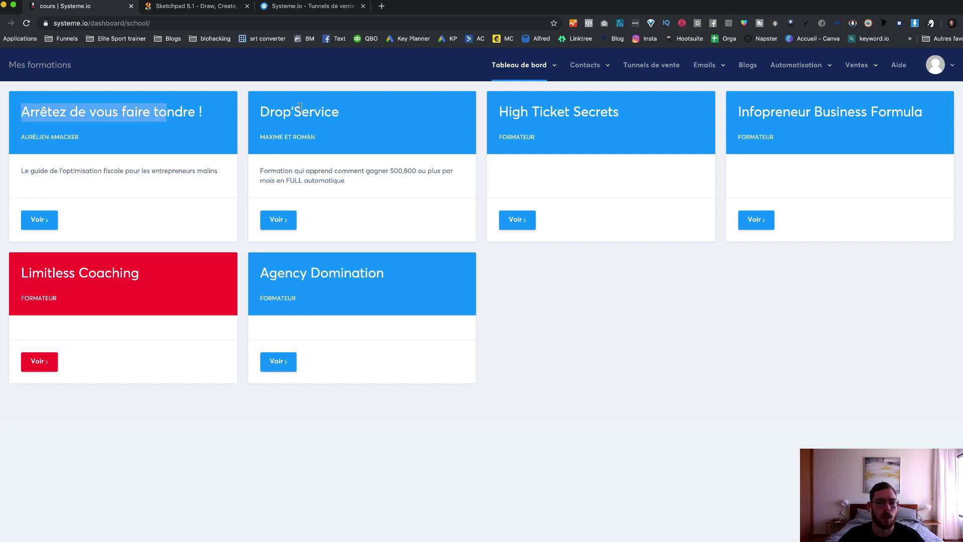
drag(354, 112, 260, 116)
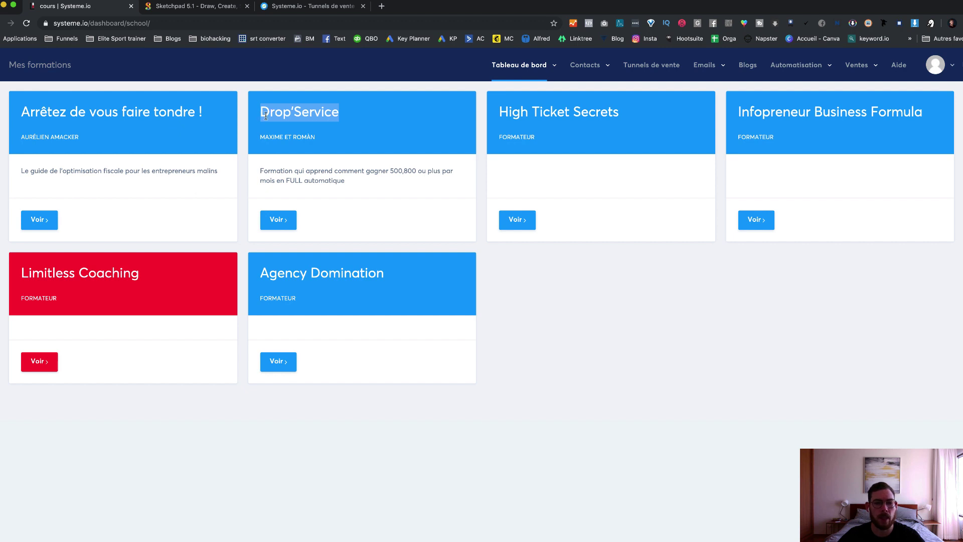
click(338, 114)
drag(208, 112, 22, 112)
click(110, 114)
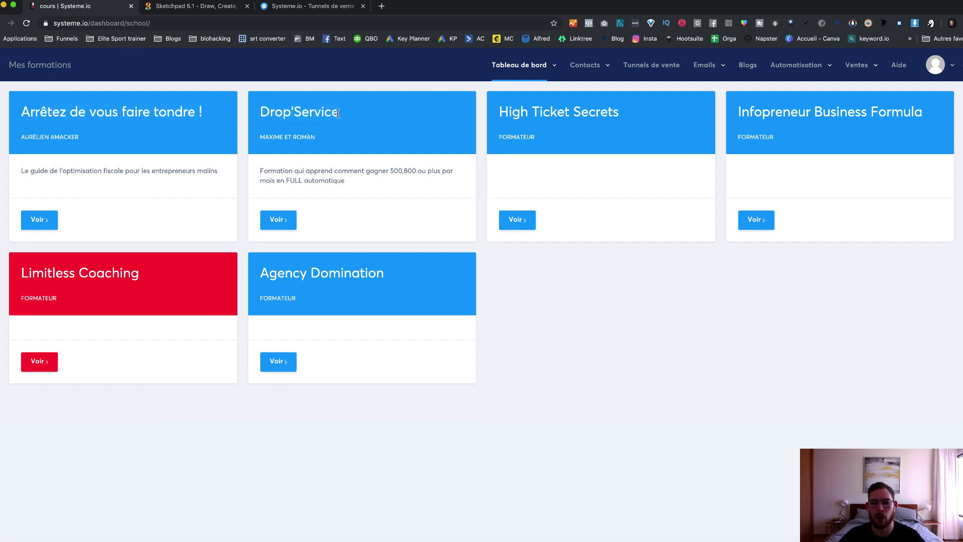
click(542, 57)
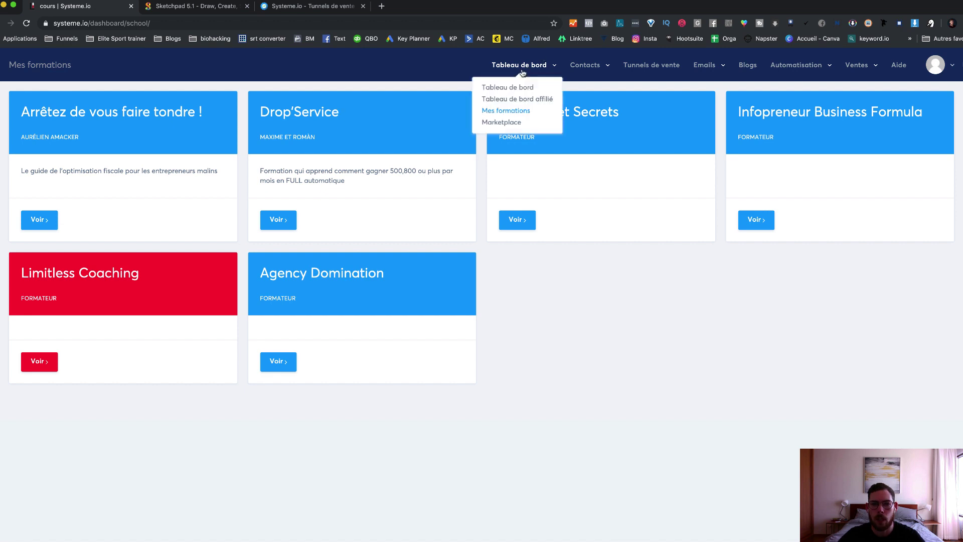
Step: Open the Marketplace and browse affiliate offers like Pack Internet and Pinterest Empire
click(504, 123)
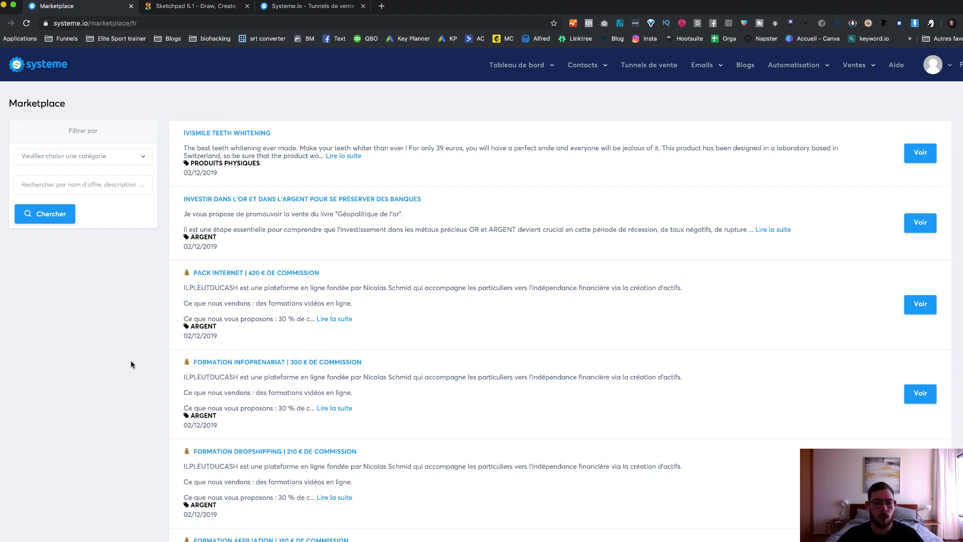
scroll(155, 376, down, 10)
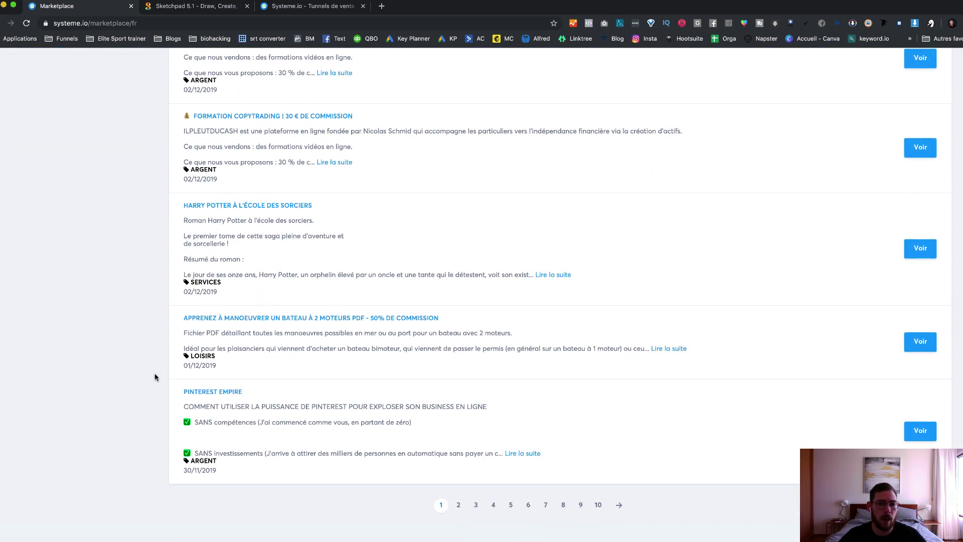
scroll(155, 376, up, 4)
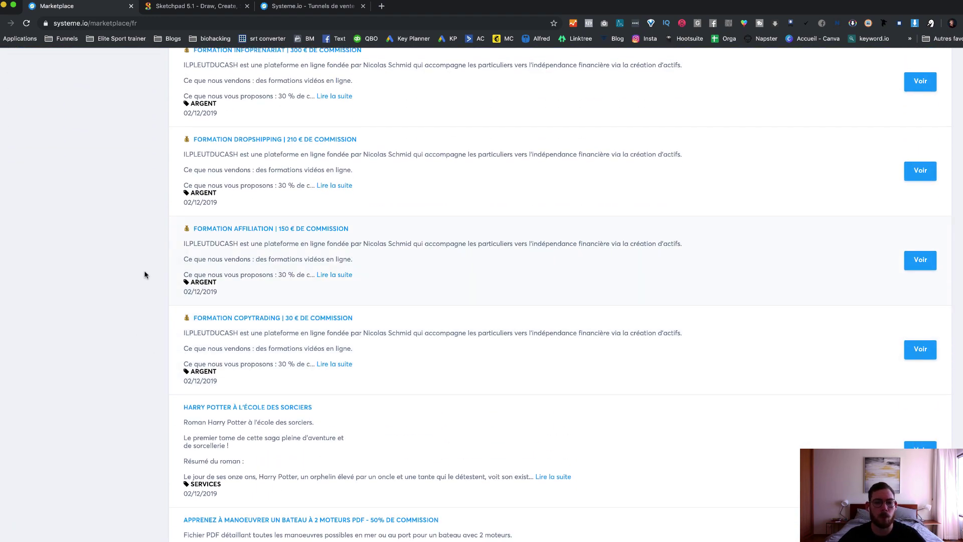
scroll(167, 254, up, 6)
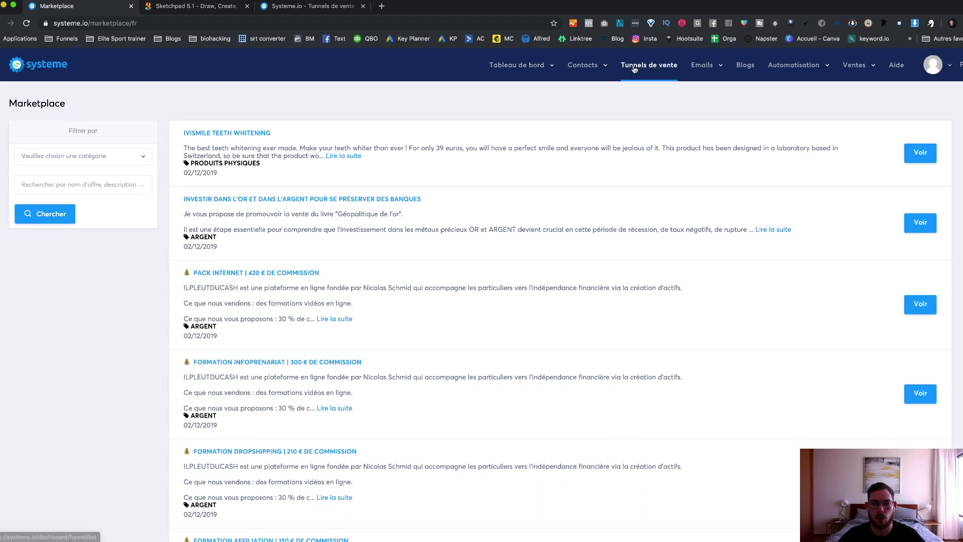
mouse_move(592, 69)
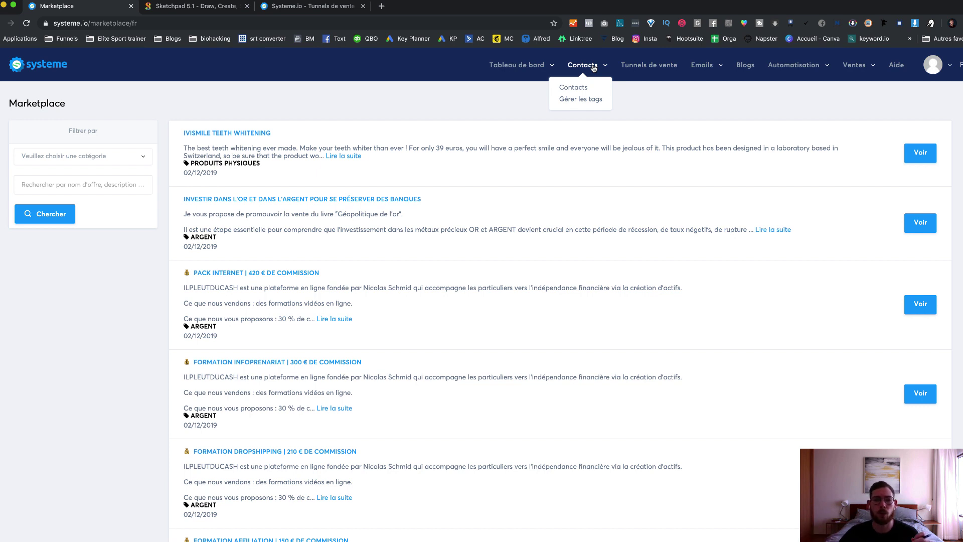
Step: Delete the unsubscribed contact from the full contact list
click(579, 85)
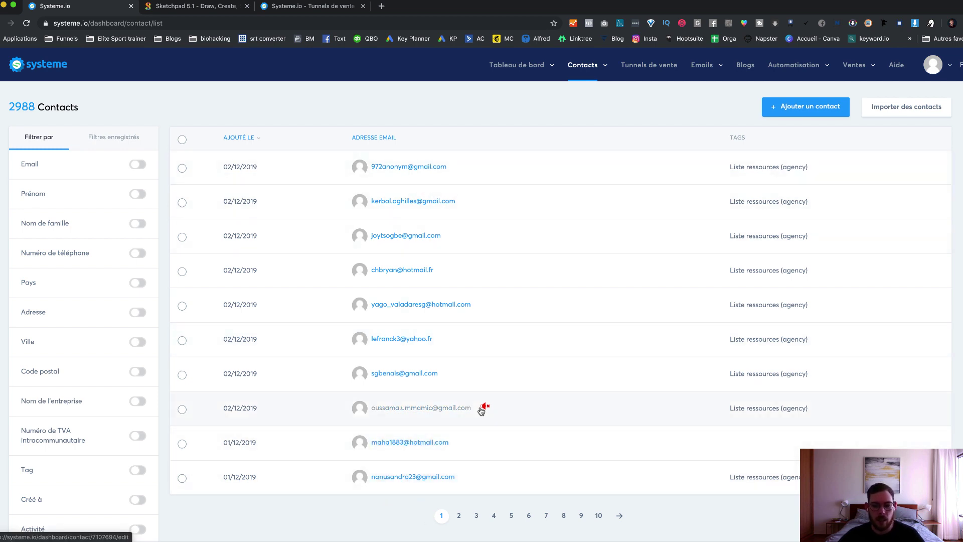
mouse_move(487, 410)
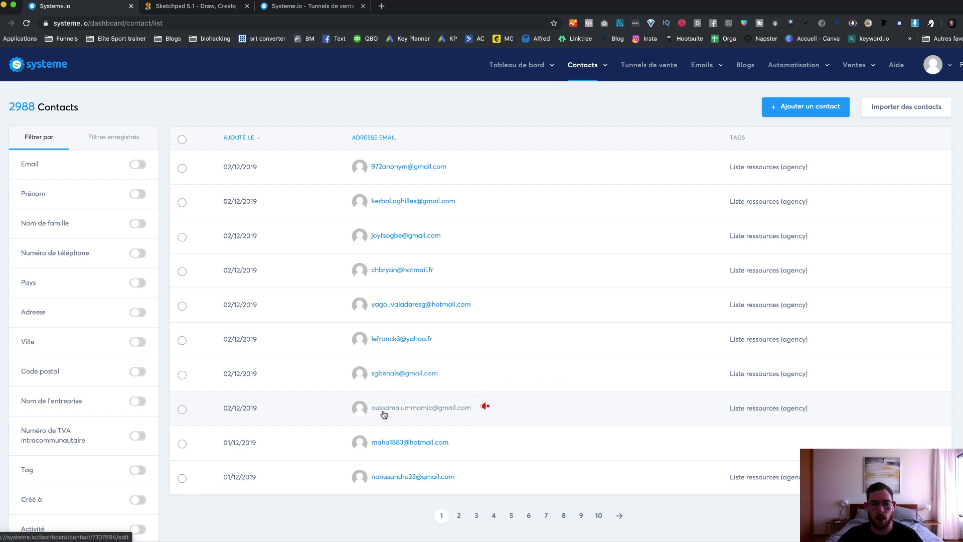
click(182, 409)
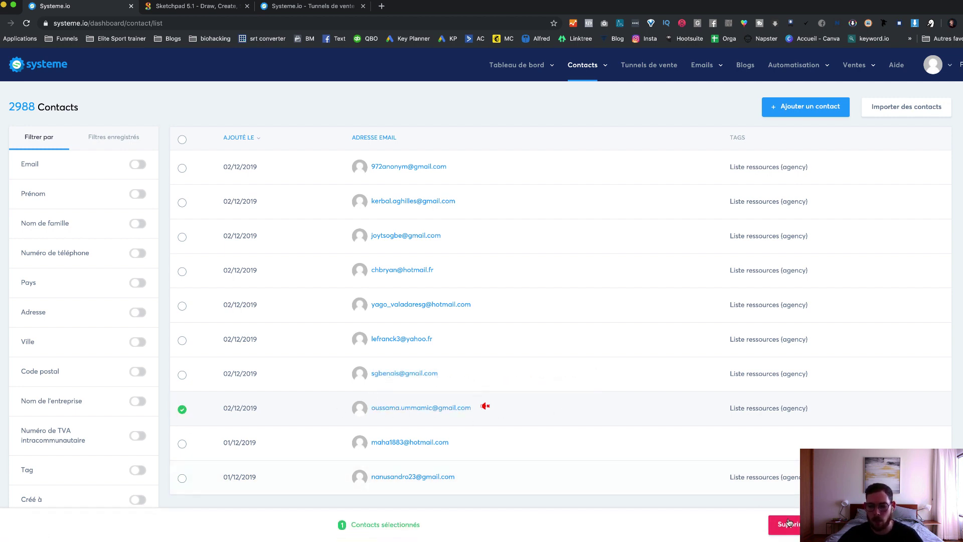
click(784, 524)
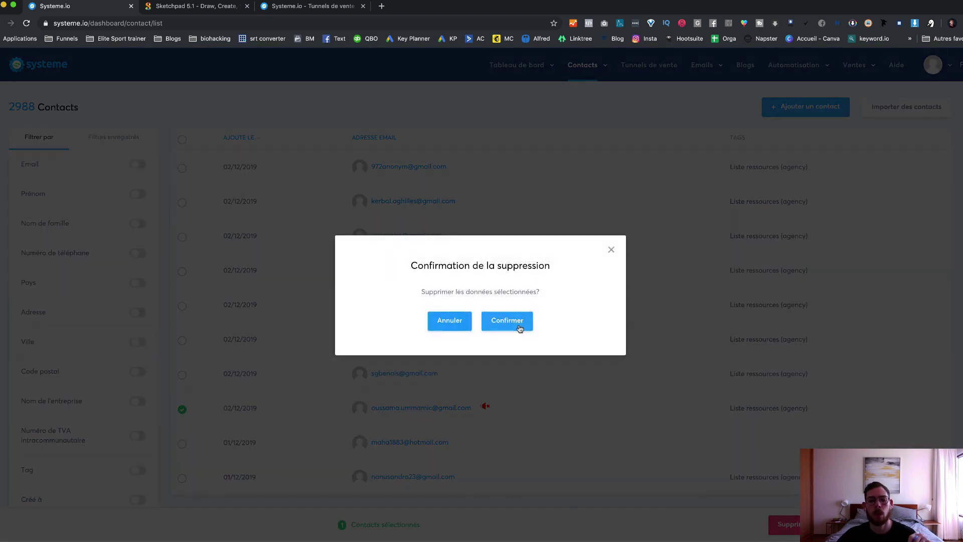
click(519, 327)
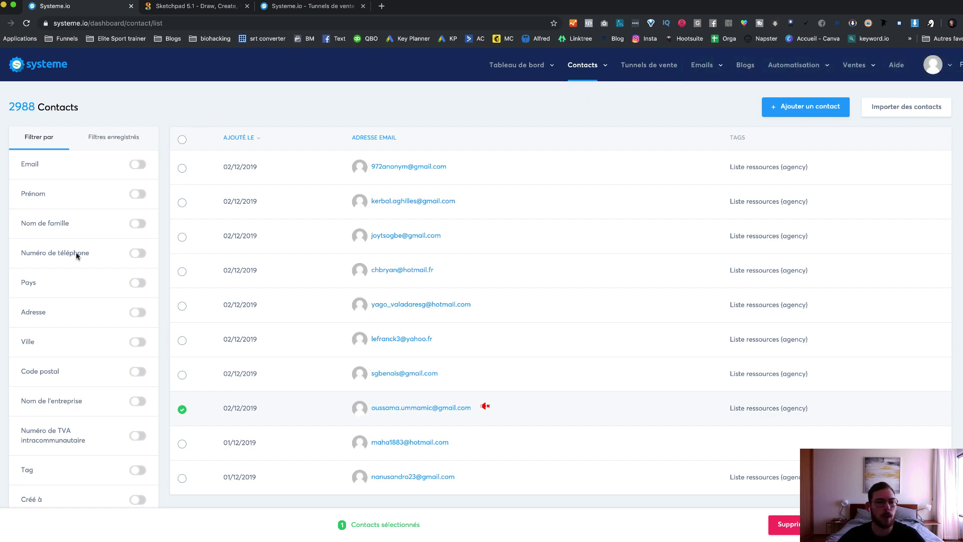
Step: Review the updated contact list, then open the list of 17 tags
scroll(96, 315, down, 2)
scroll(118, 334, down, 2)
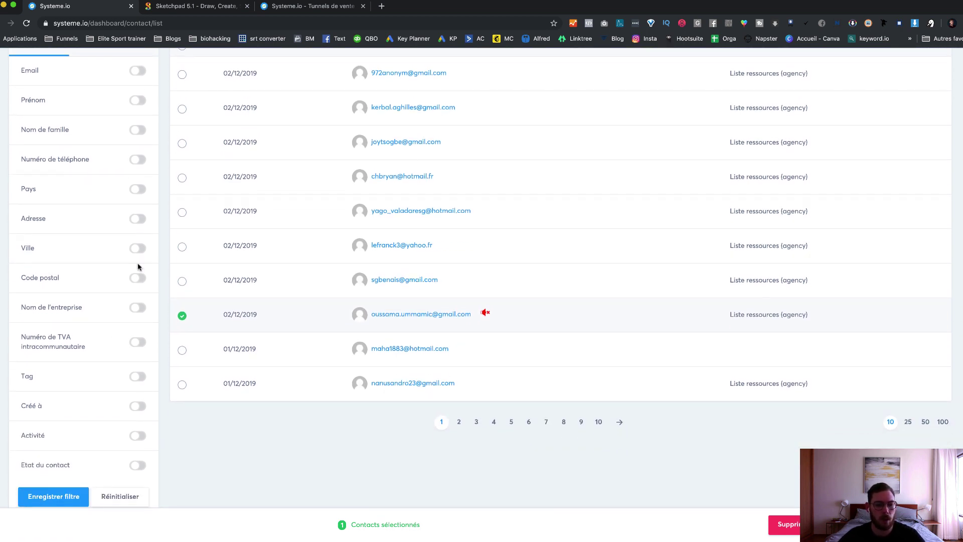
scroll(130, 333, up, 4)
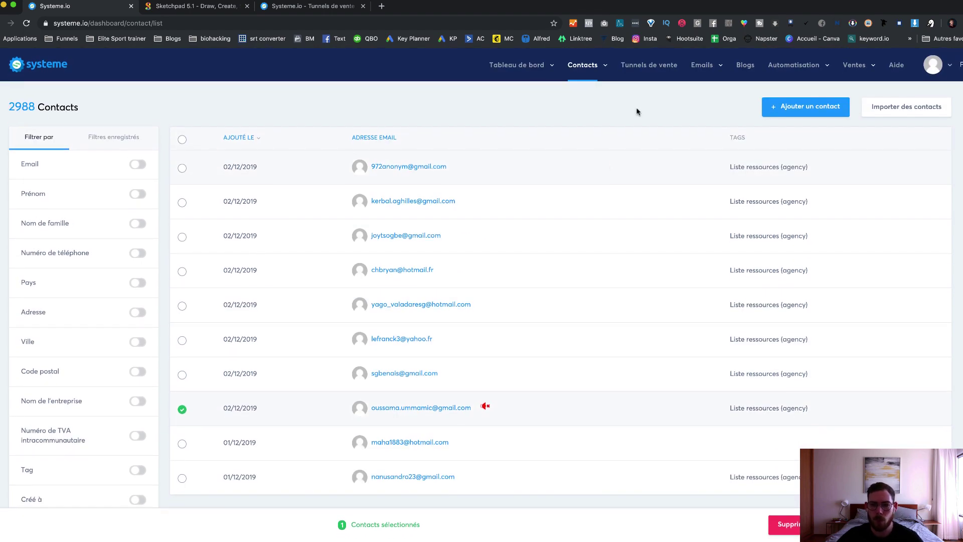
click(581, 100)
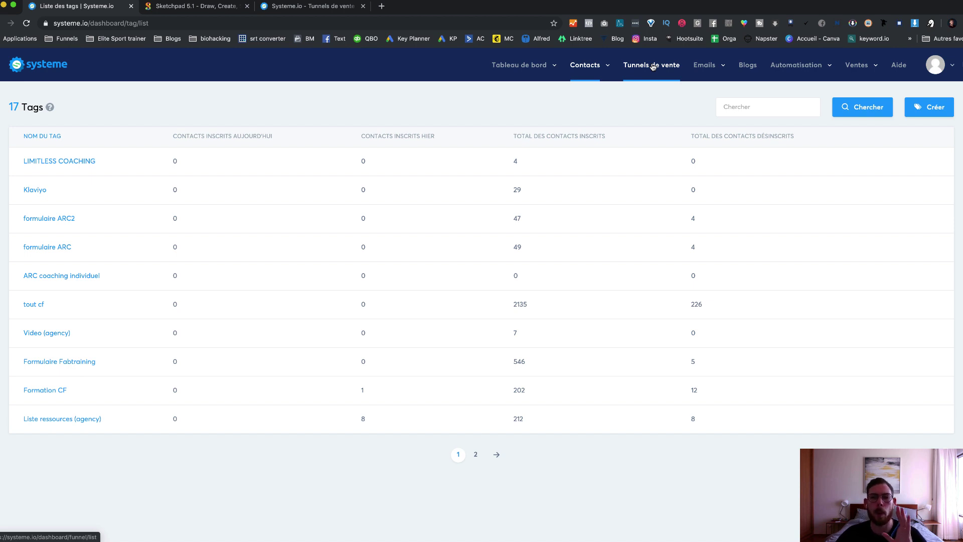
Step: Open Tunnels de vente, showing 59 funnels led by Page de capture pour nos affiliés
click(652, 66)
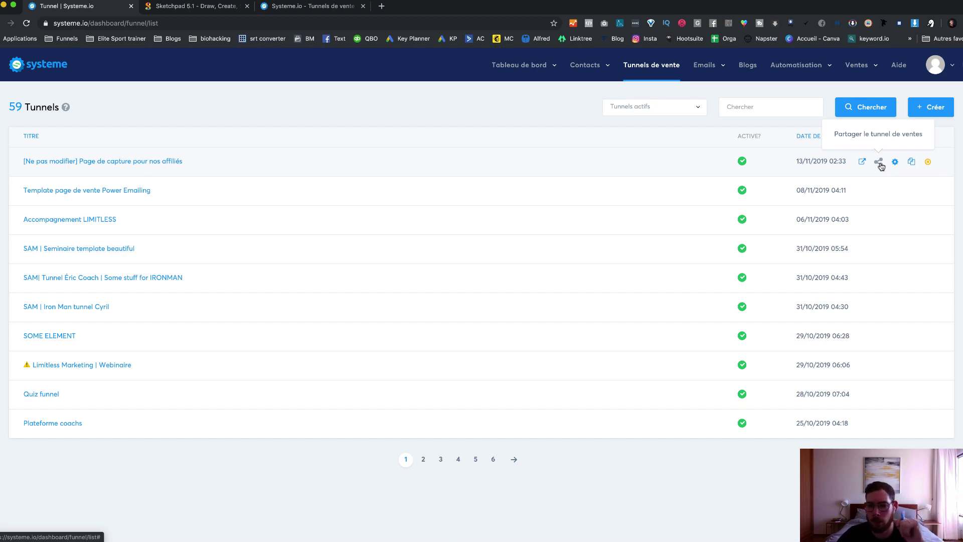
mouse_move(691, 68)
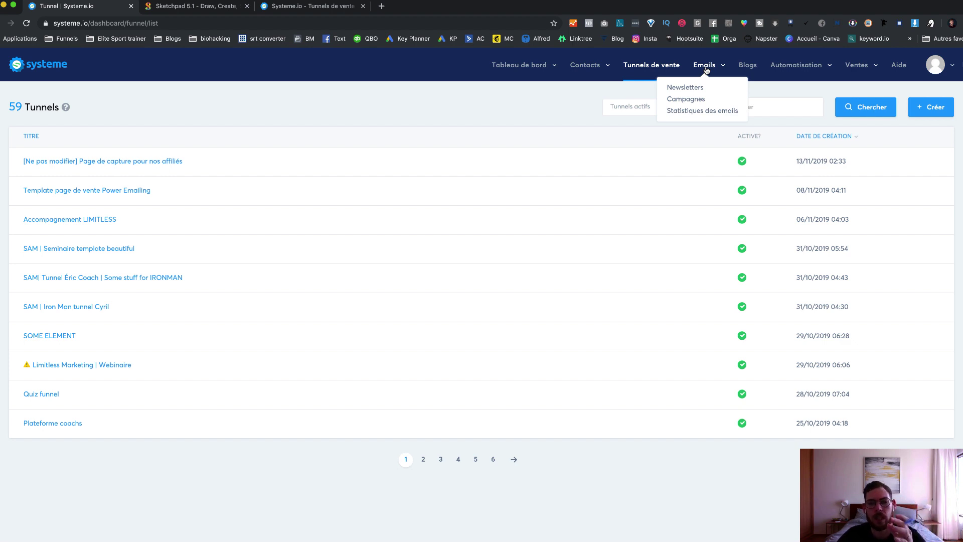
Step: Open Newsletters and highlight the first newsletter's 2202 sent, open-rate and click-rate figures
click(682, 92)
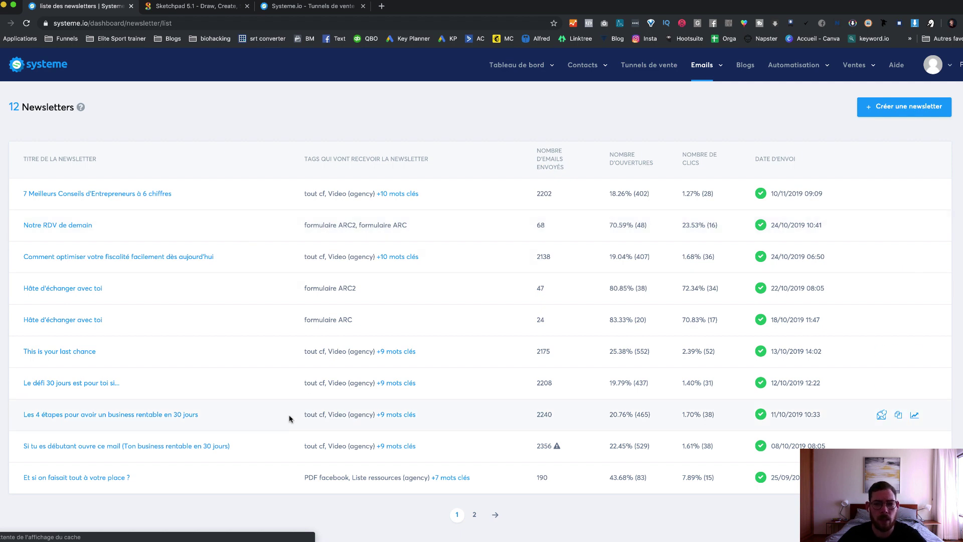
drag(522, 191, 728, 194)
click(682, 195)
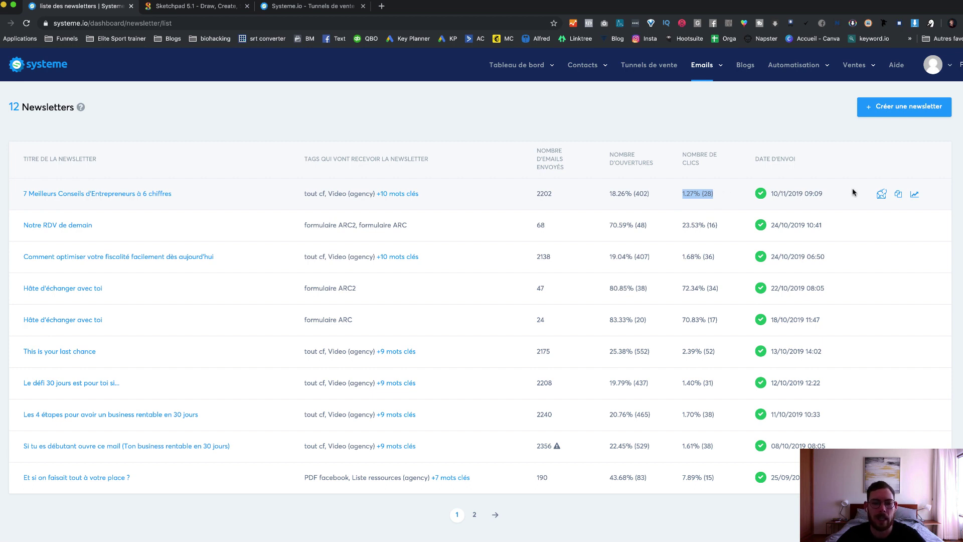
click(609, 128)
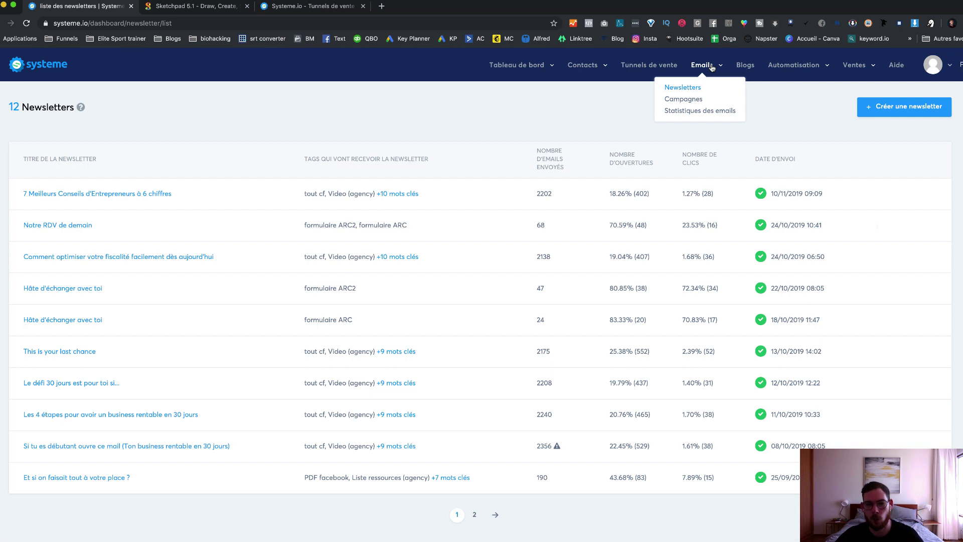
Step: View the steps of the 30 jours email campaign, then open the empty Blogs page
click(692, 100)
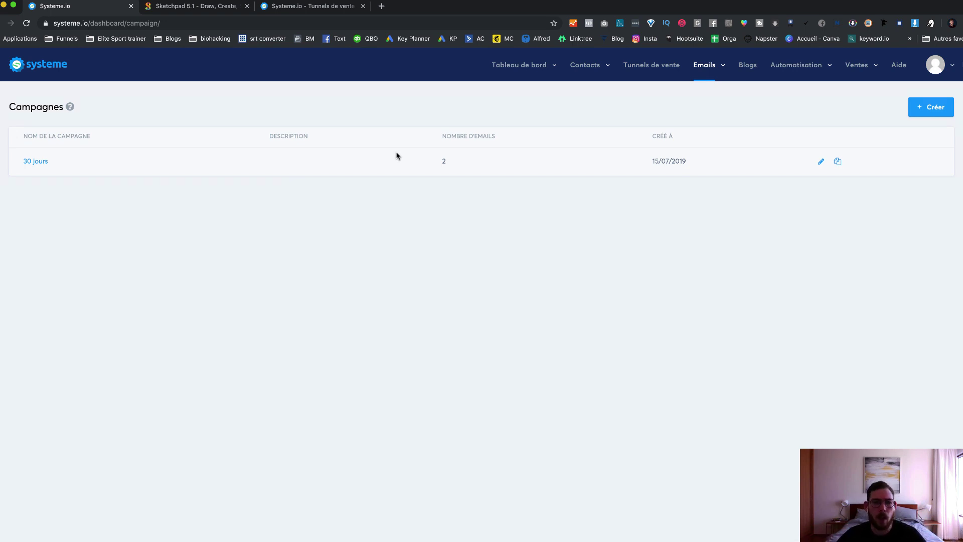
click(35, 162)
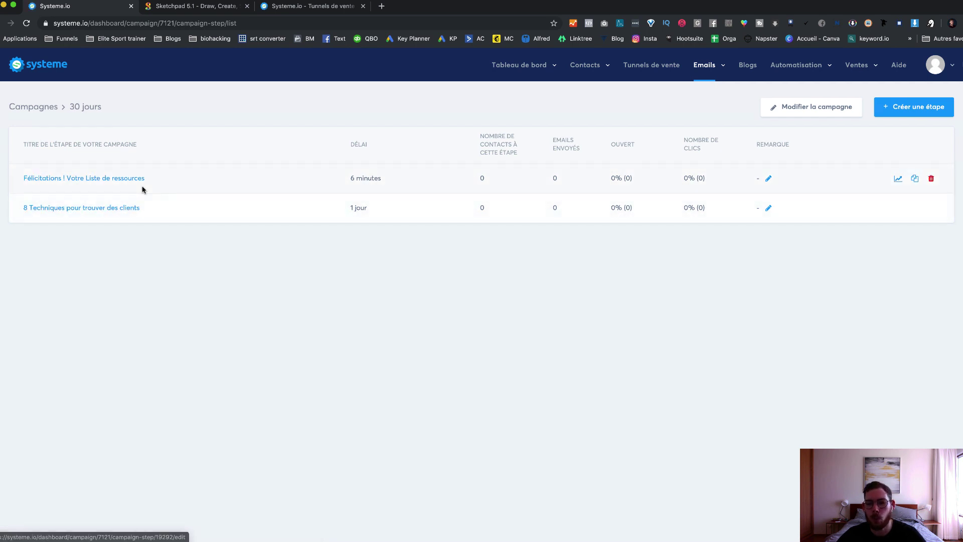
mouse_move(813, 65)
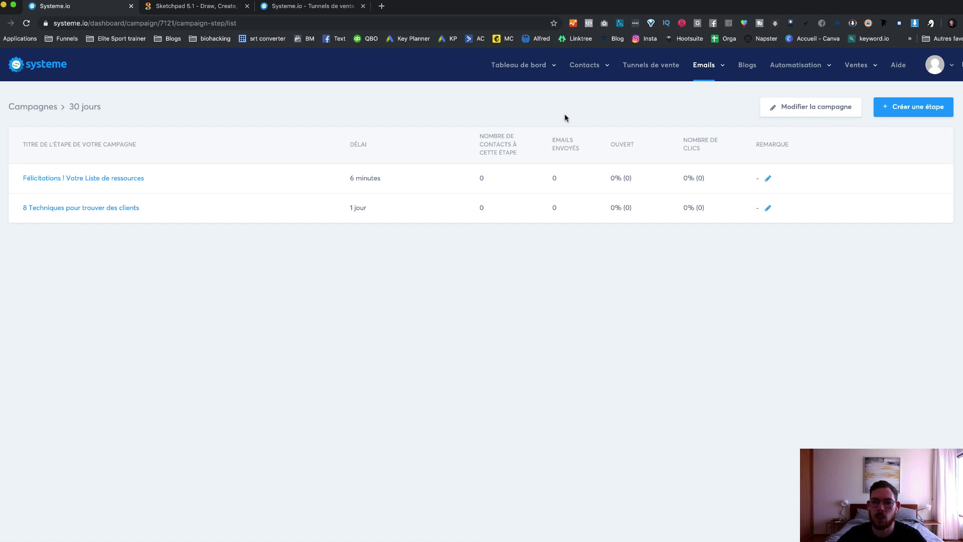
click(747, 65)
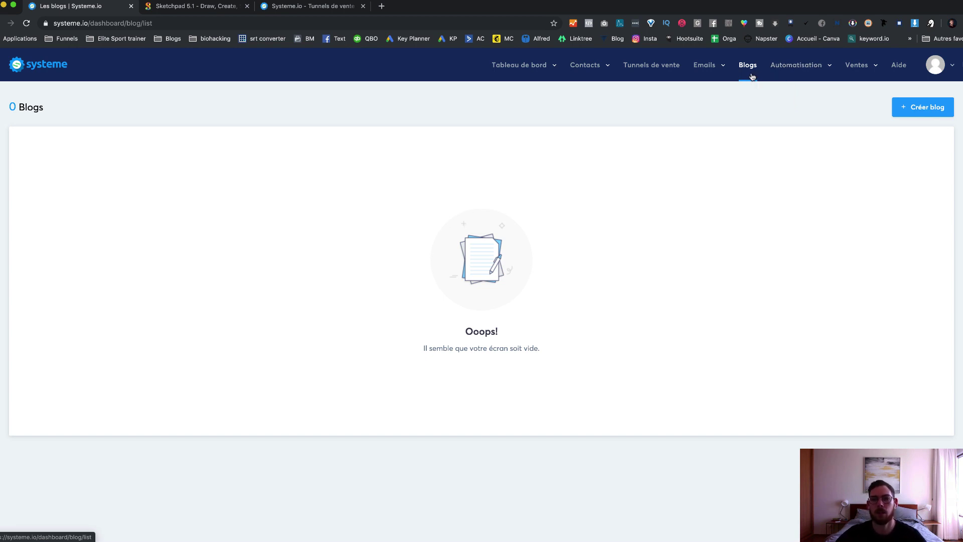
Step: Open Automatisation > Règles to list the 8 tag and email automation rules
mouse_move(801, 68)
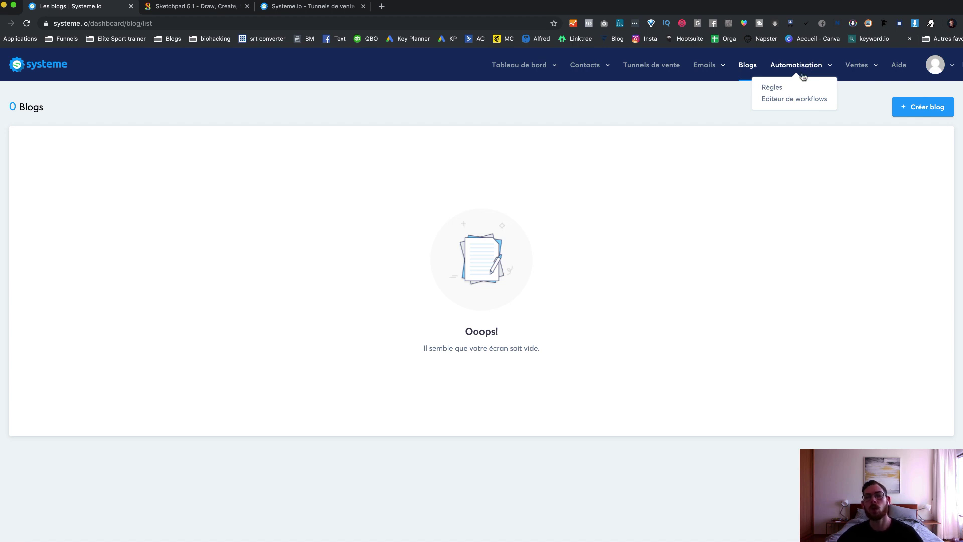
click(771, 88)
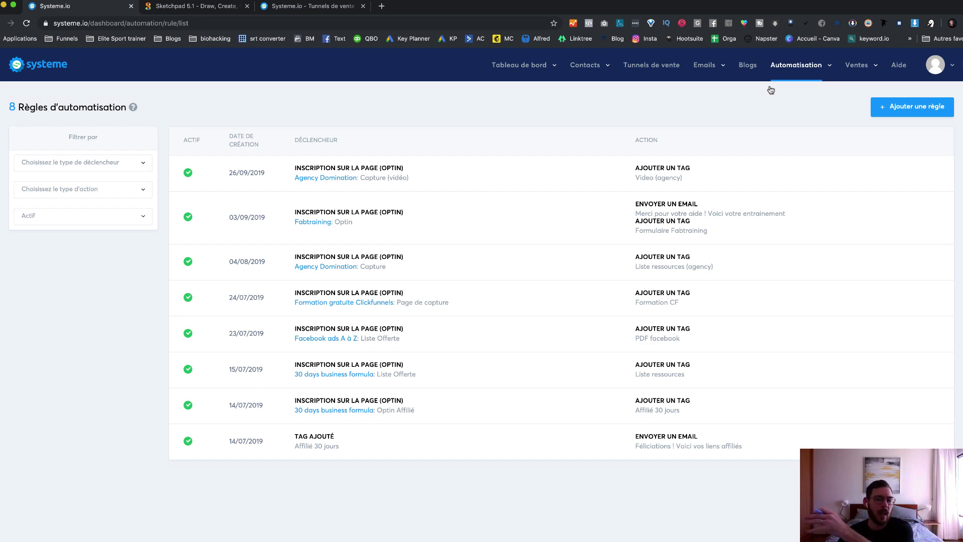
click(210, 6)
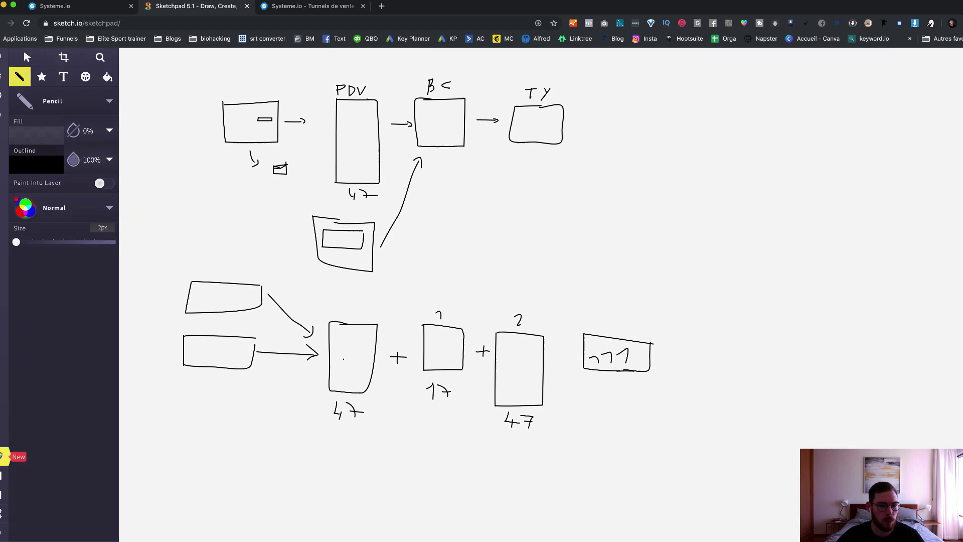
Step: Start a blank Sketchpad canvas and write TAG in the first box
click(1, 455)
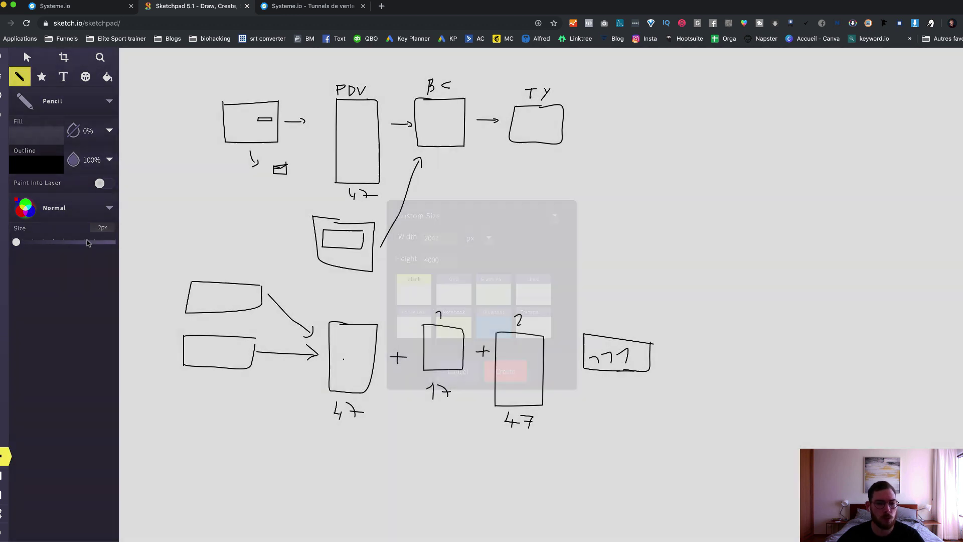
click(507, 371)
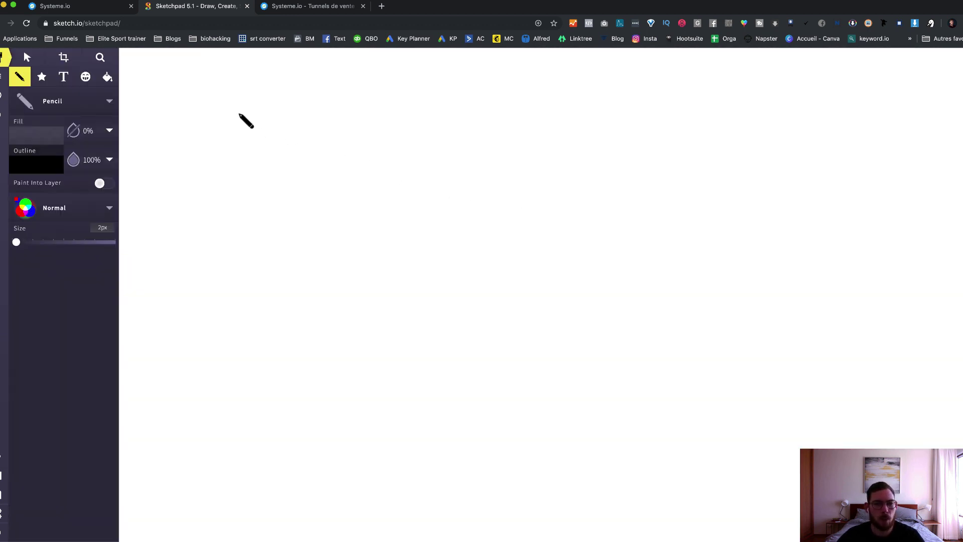
click(239, 113)
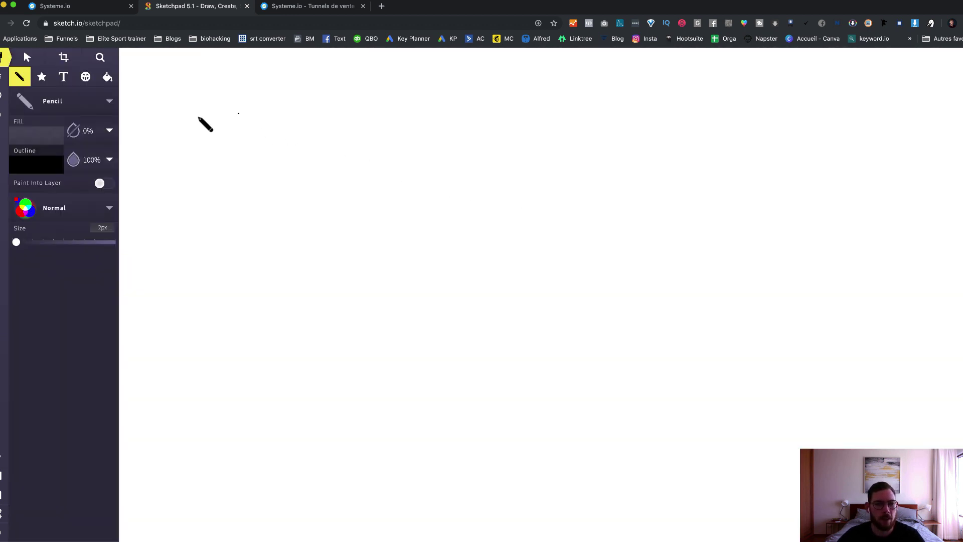
drag(192, 105, 206, 104)
mouse_move(200, 105)
mouse_down()
mouse_move(200, 114)
mouse_move(226, 110)
mouse_move(198, 129)
mouse_move(194, 158)
mouse_move(237, 159)
mouse_move(236, 129)
mouse_move(215, 150)
mouse_move(226, 144)
mouse_up()
click(225, 119)
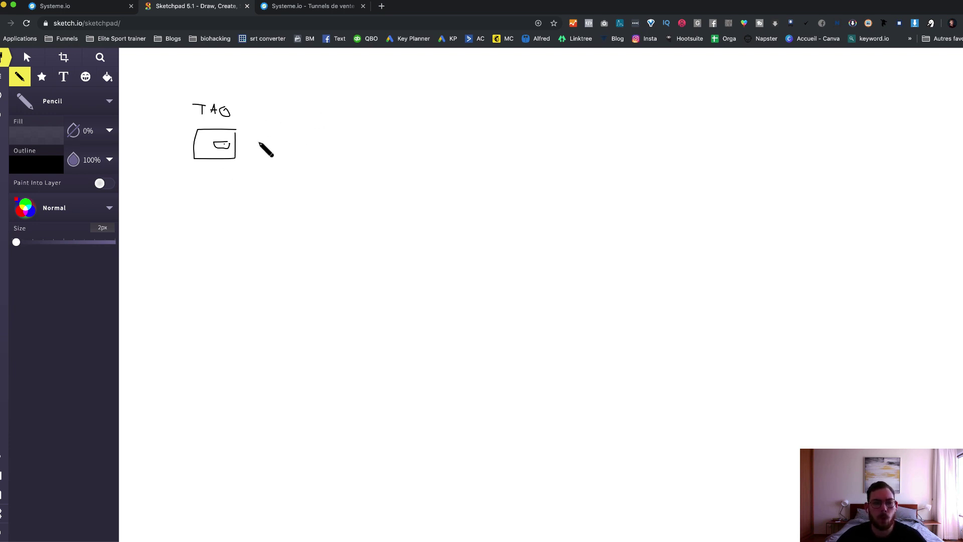
Step: Draw arrows from the TAG box to two more boxes and a downward arrow
drag(258, 142, 312, 124)
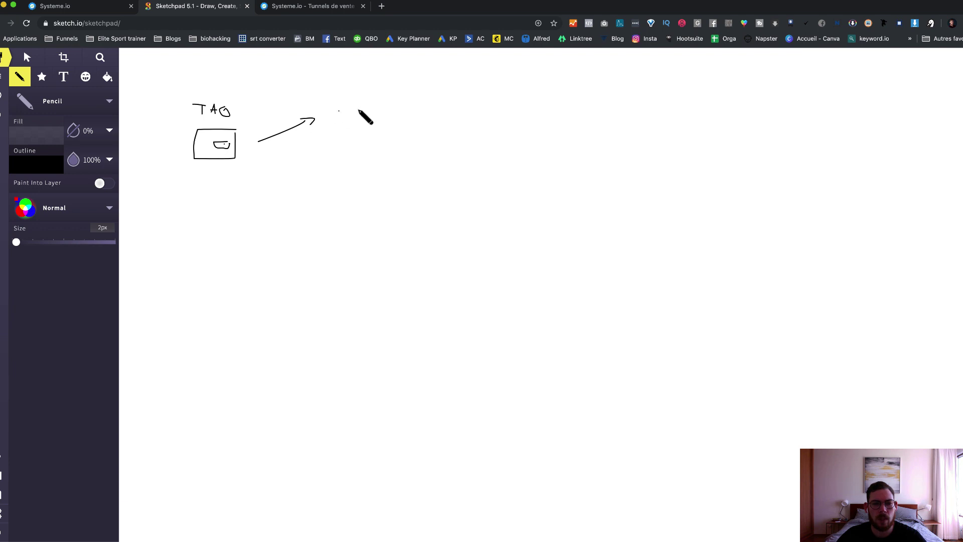
mouse_move(365, 107)
mouse_down()
mouse_move(345, 109)
mouse_move(343, 120)
mouse_move(371, 111)
mouse_move(355, 110)
mouse_move(355, 94)
mouse_move(419, 113)
mouse_up()
mouse_move(419, 112)
mouse_down()
mouse_move(405, 117)
mouse_move(475, 98)
mouse_move(446, 117)
mouse_move(477, 117)
mouse_move(477, 107)
mouse_move(461, 136)
mouse_move(465, 179)
mouse_up()
drag(464, 179, 460, 170)
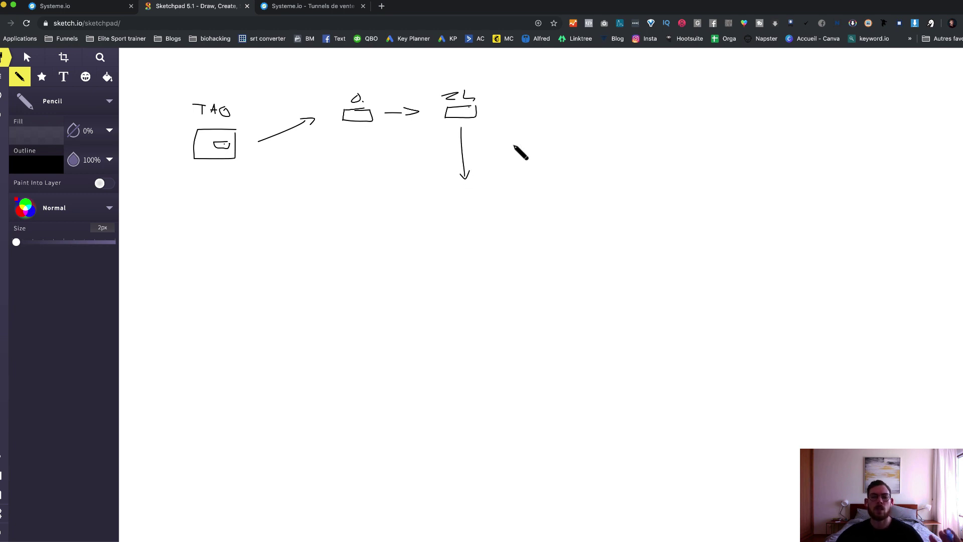
click(320, 10)
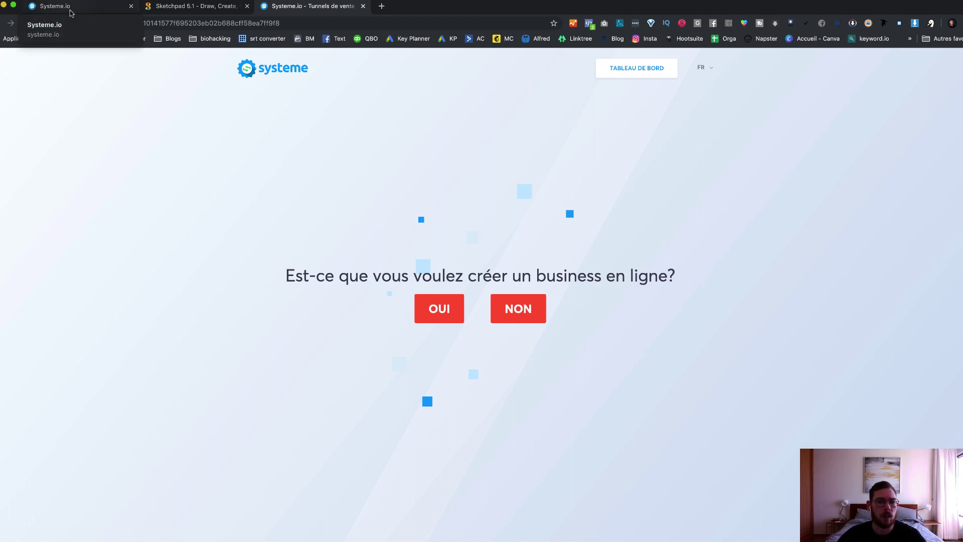
Step: Return to the Systeme.io tab showing the 8 active automation rules
click(65, 6)
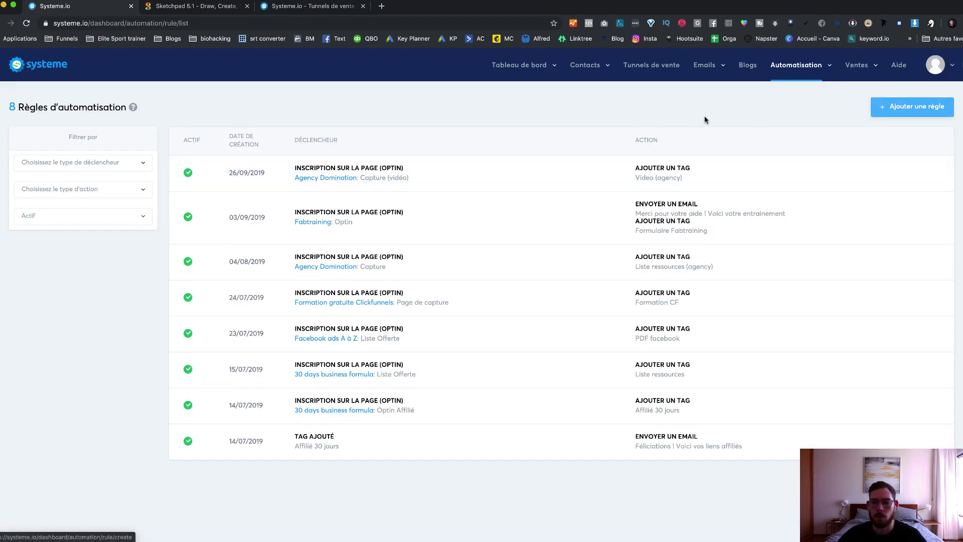
mouse_move(819, 68)
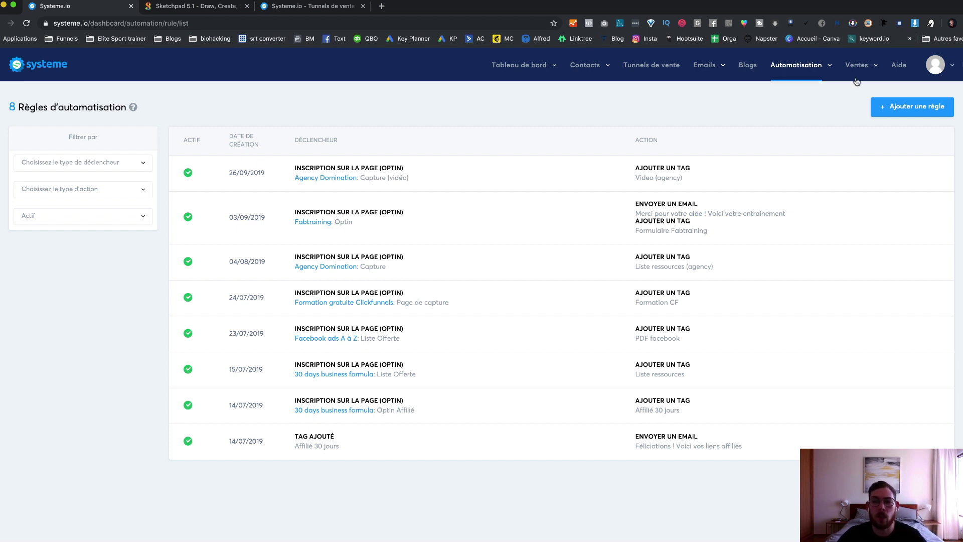
mouse_move(854, 70)
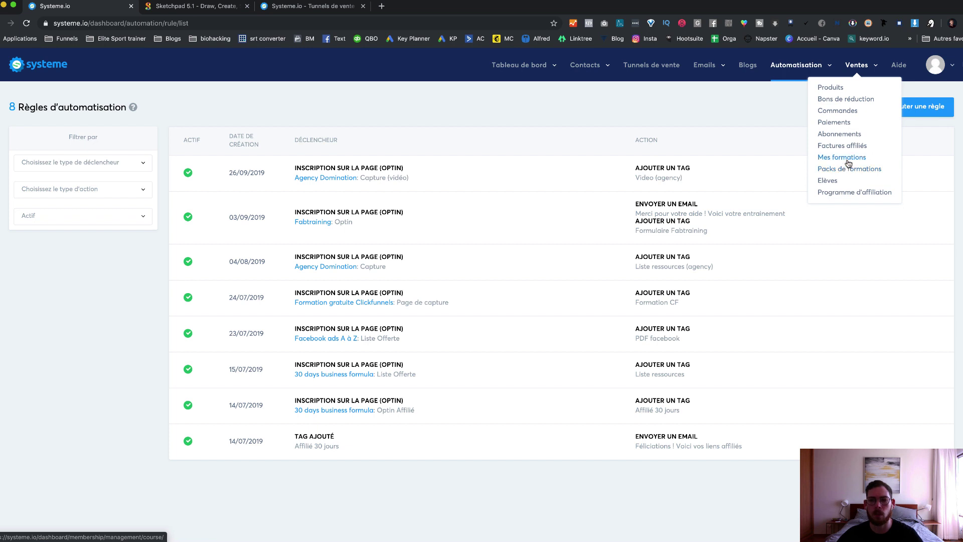
Step: Open the Agency Domination course from Mes formations and check its 33 enrolled students
click(846, 159)
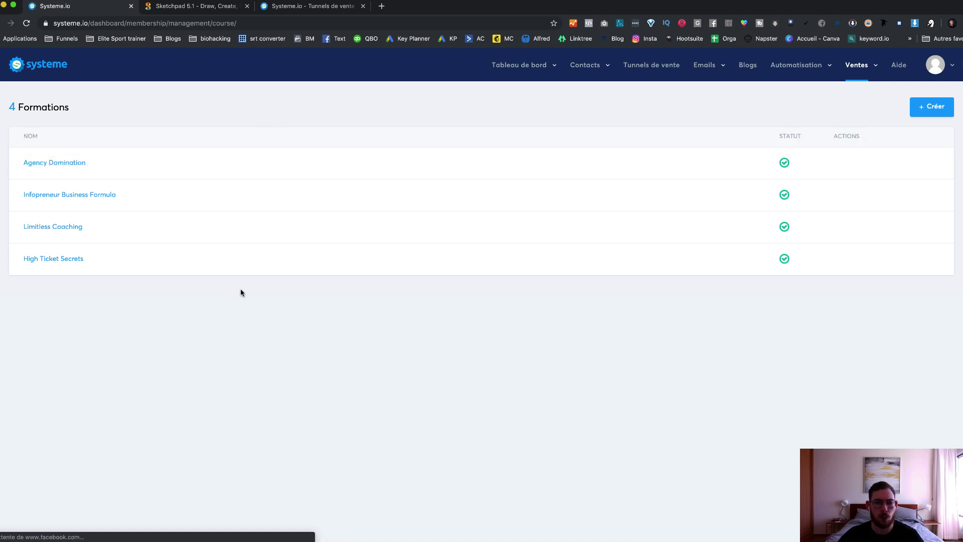
click(66, 164)
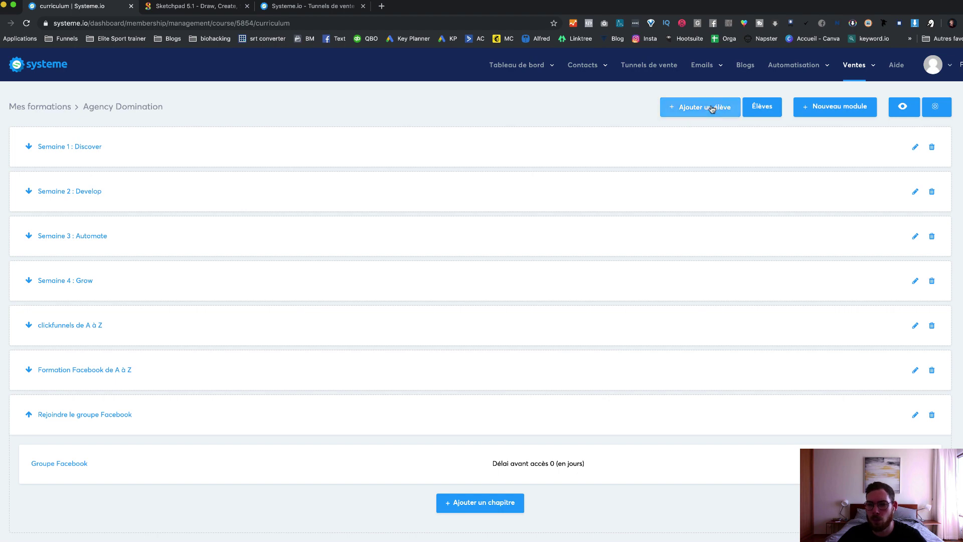
click(761, 107)
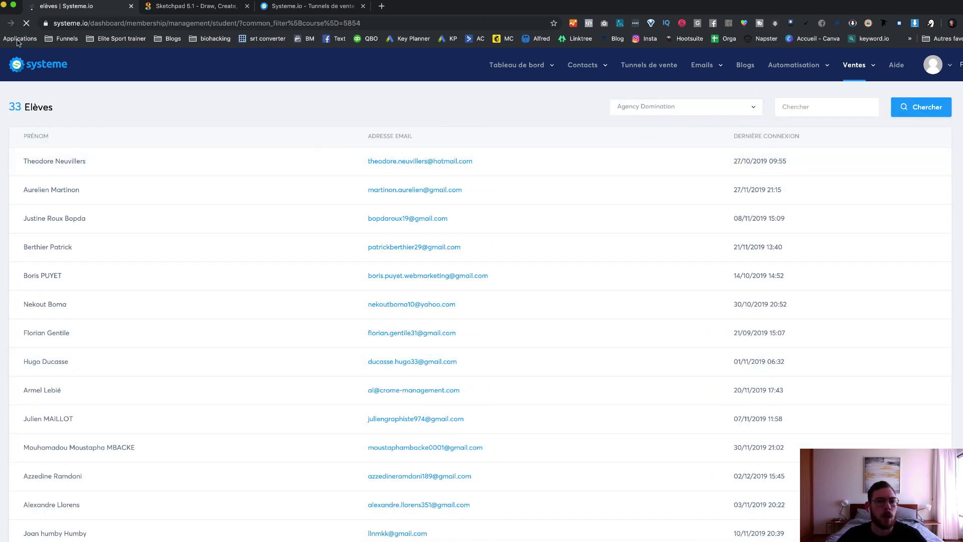
drag(9, 107, 77, 118)
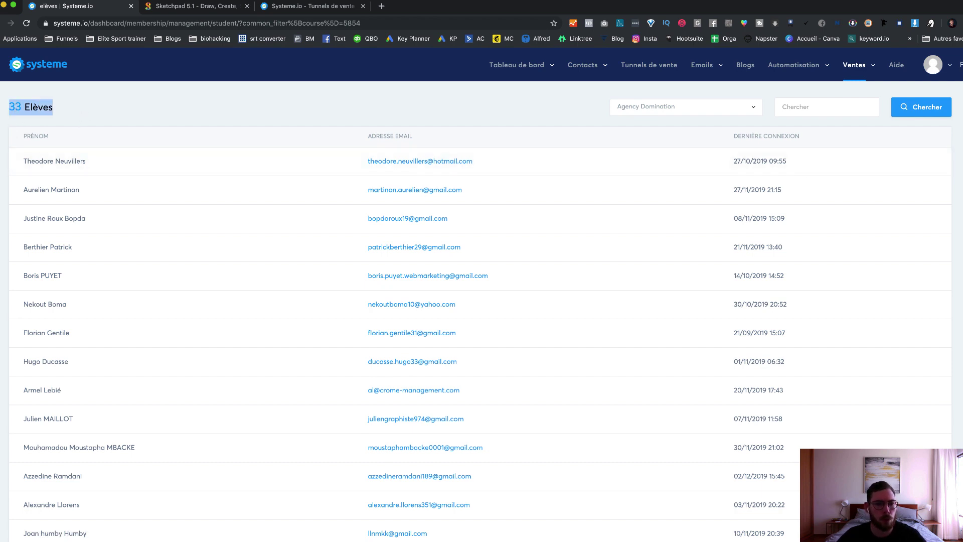
click(2, 23)
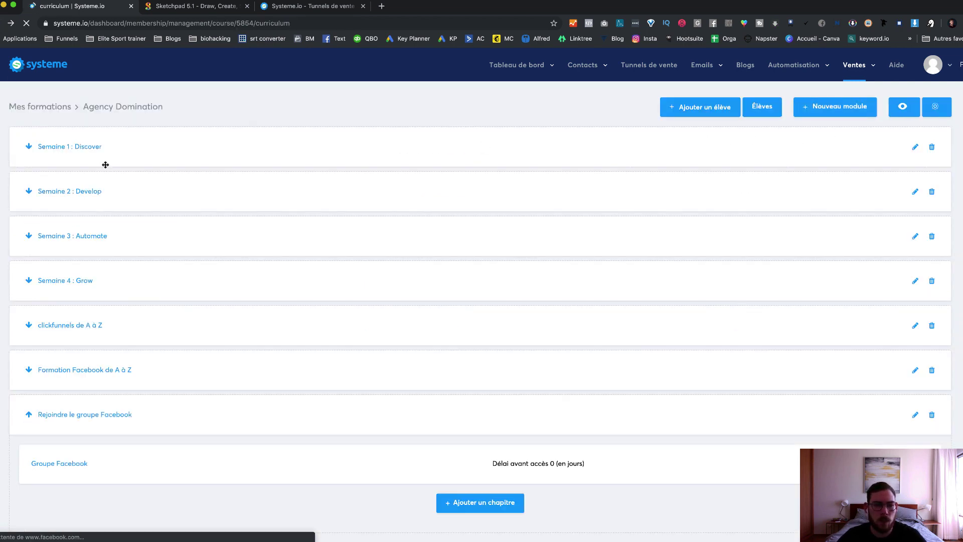
Step: Expand Semaine 1 : Discover to list its chapters, then preview the course as members see it
click(27, 147)
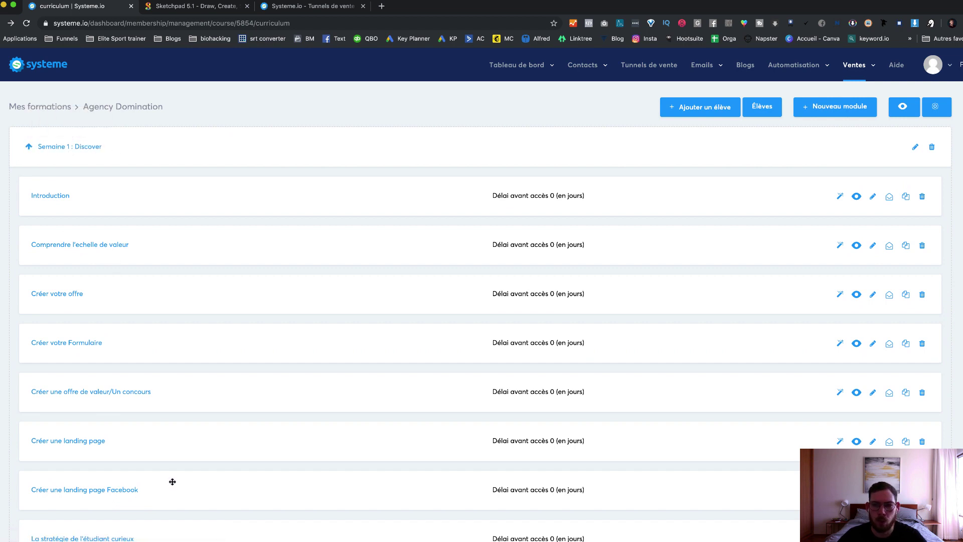
scroll(172, 482, down, 3)
scroll(176, 472, up, 3)
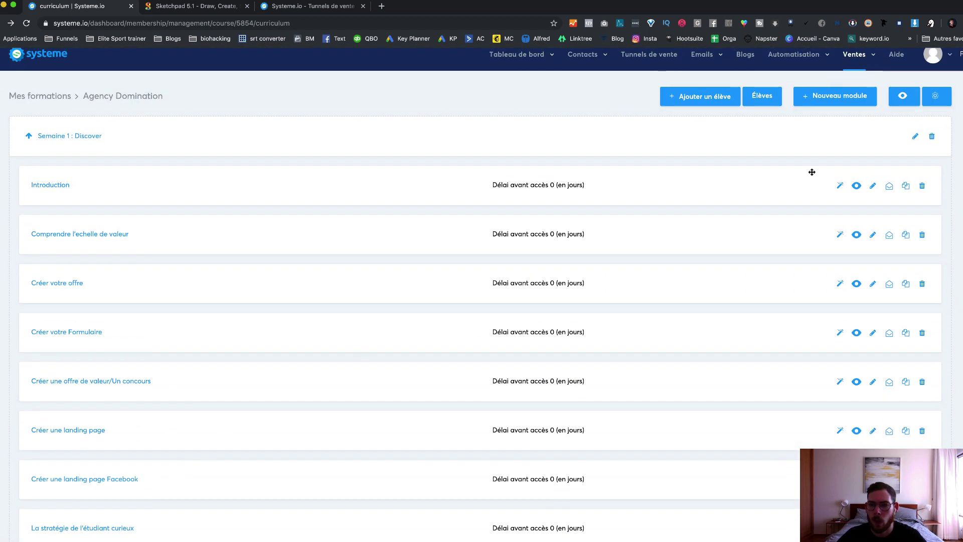
click(904, 96)
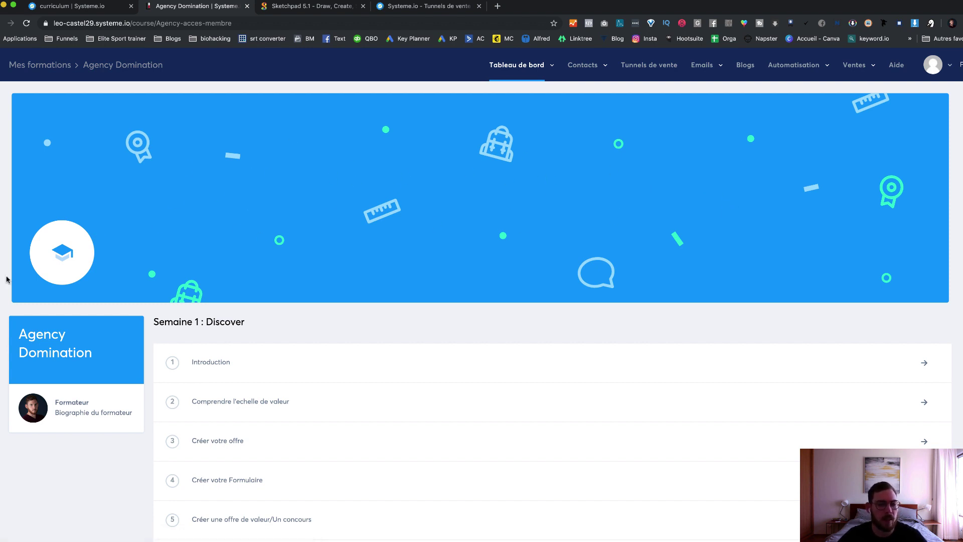
scroll(7, 279, down, 5)
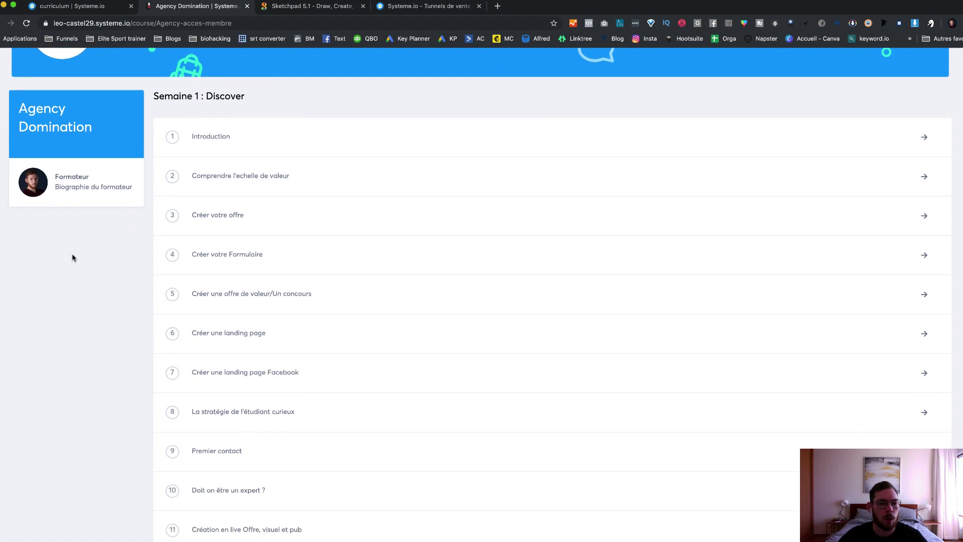
scroll(109, 364, down, 2)
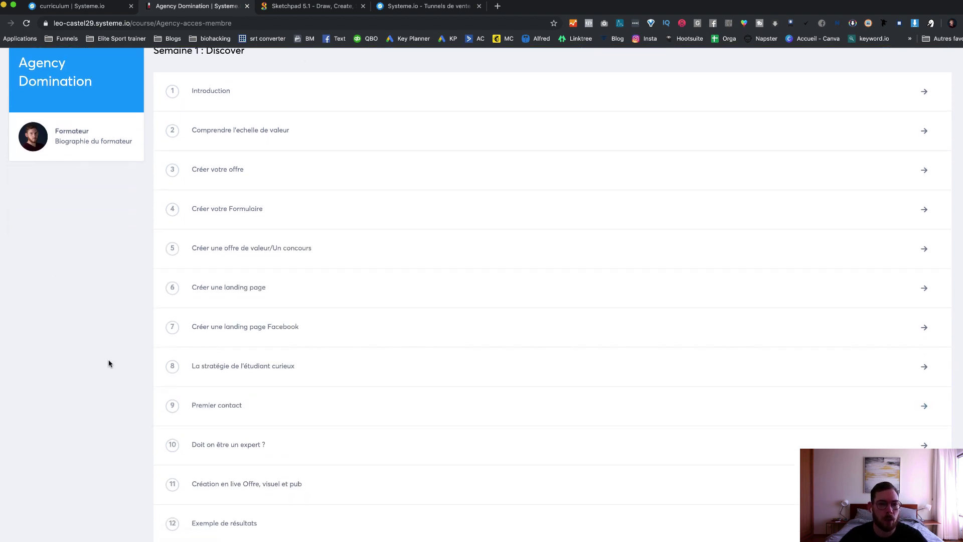
scroll(110, 364, up, 2)
scroll(226, 255, down, 20)
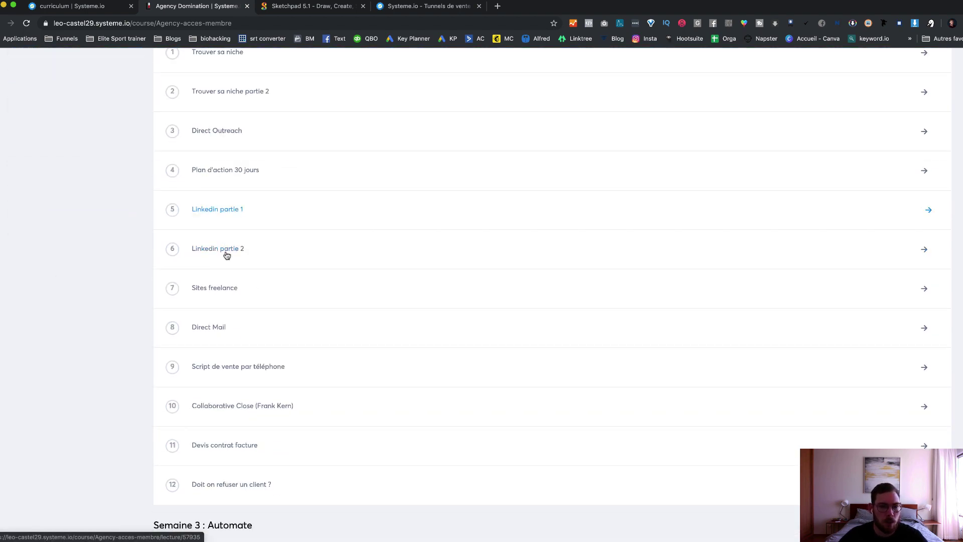
scroll(225, 255, up, 3)
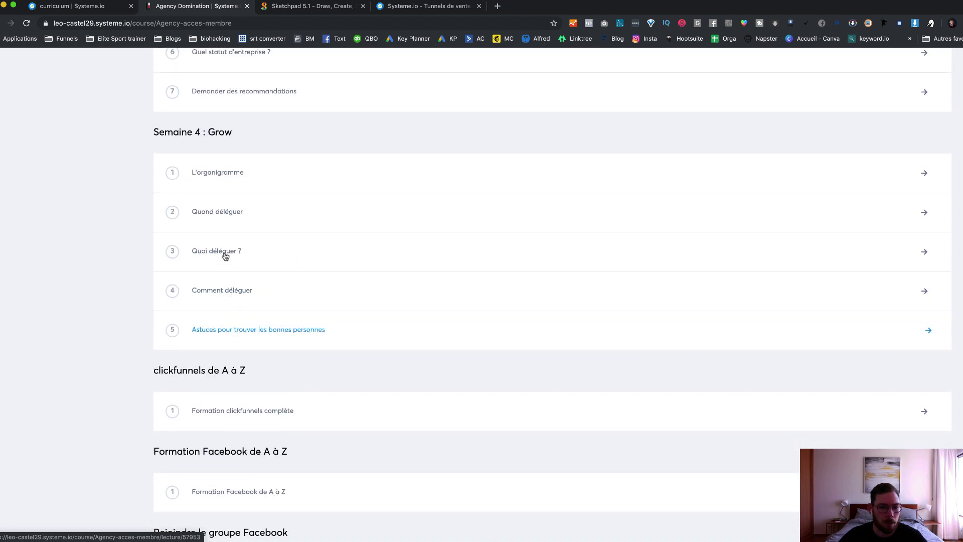
scroll(225, 255, down, 3)
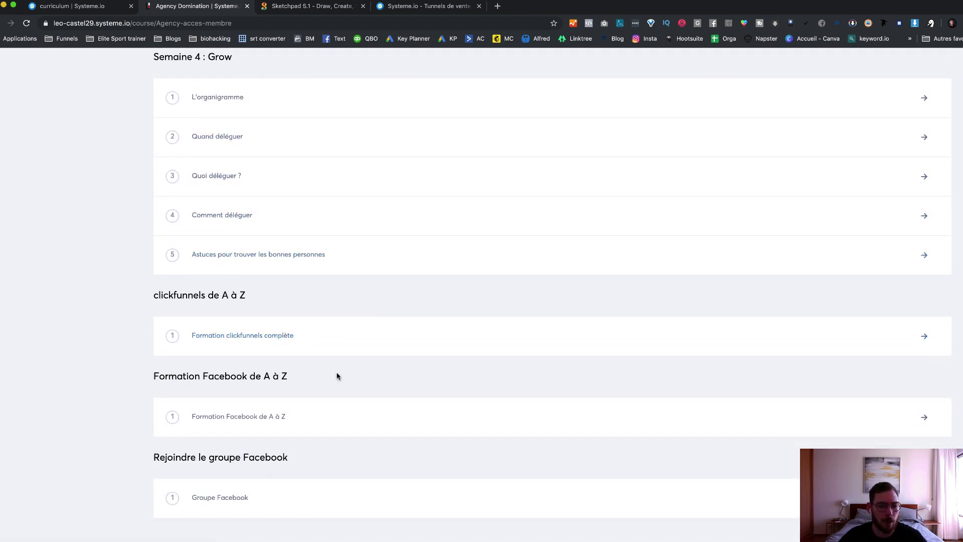
scroll(83, 248, up, 20)
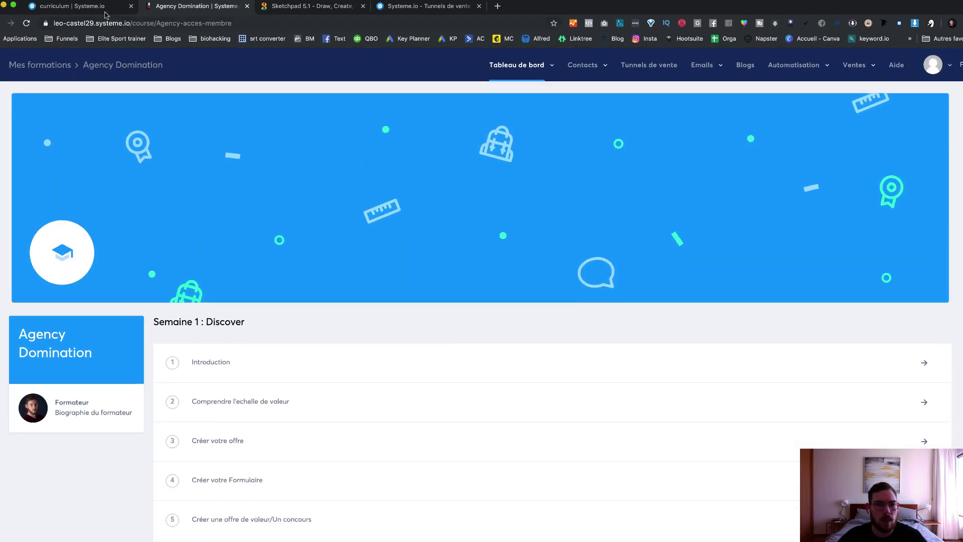
Step: Open the Agency Domination course settings from the curriculum editor, then go to the Aide help page
click(104, 12)
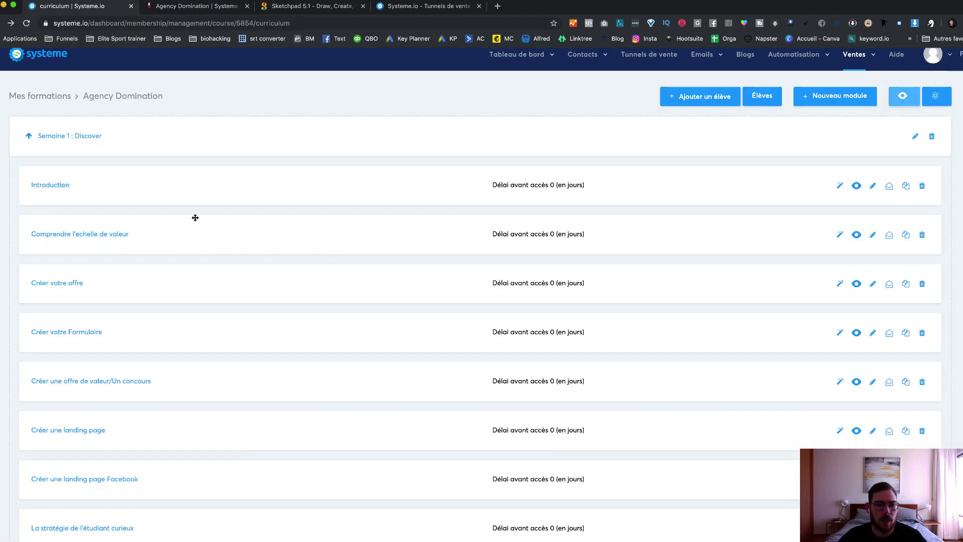
click(946, 98)
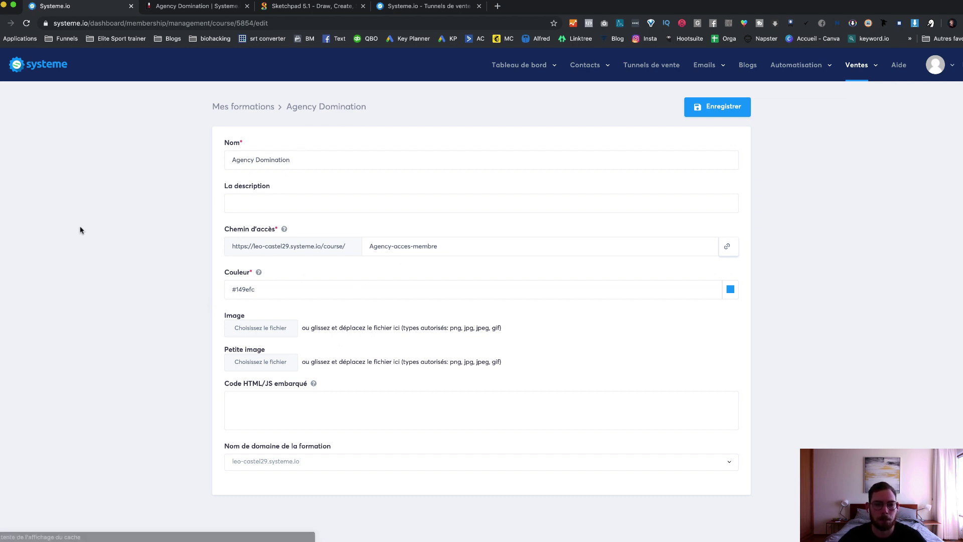
mouse_move(859, 70)
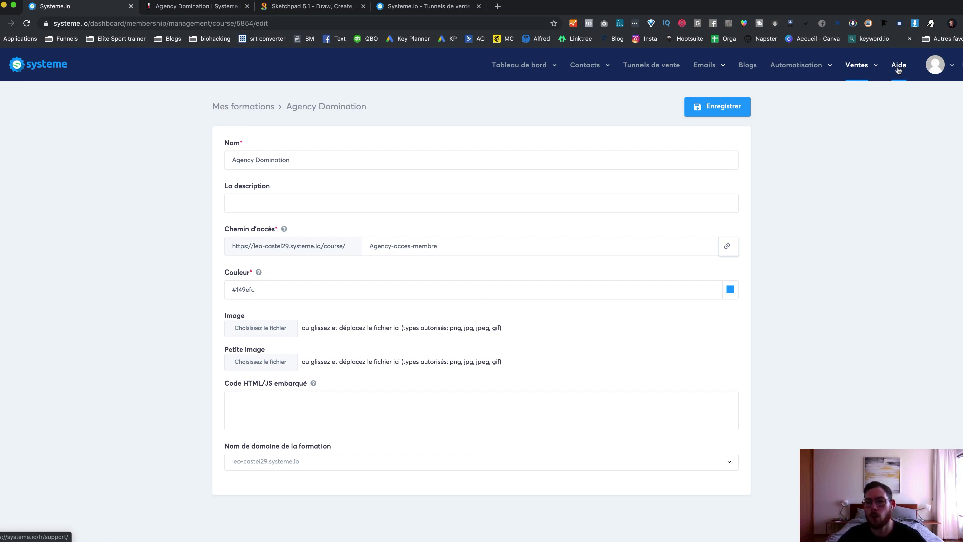
click(898, 68)
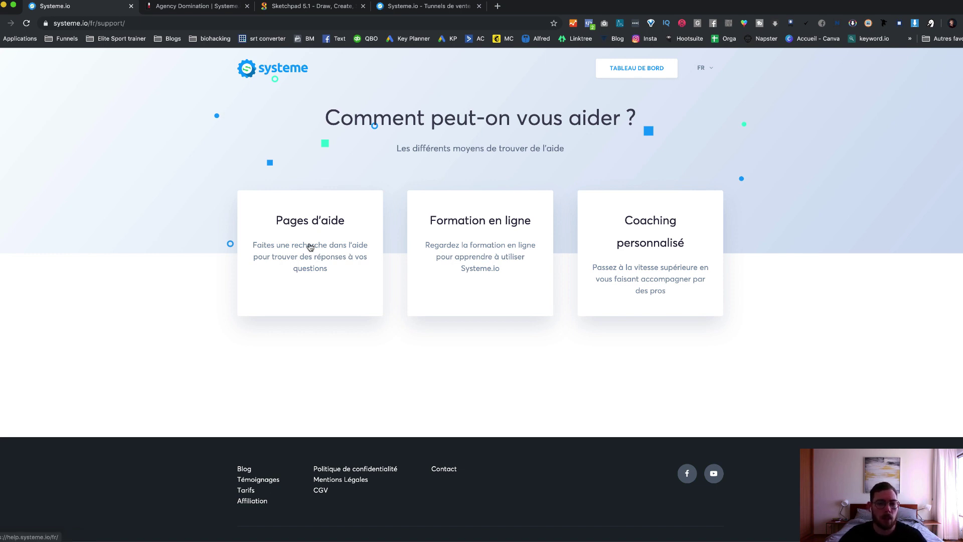
Step: Browse the Pages d'aide help centre and start a support chat via Discuter avec nous
click(310, 248)
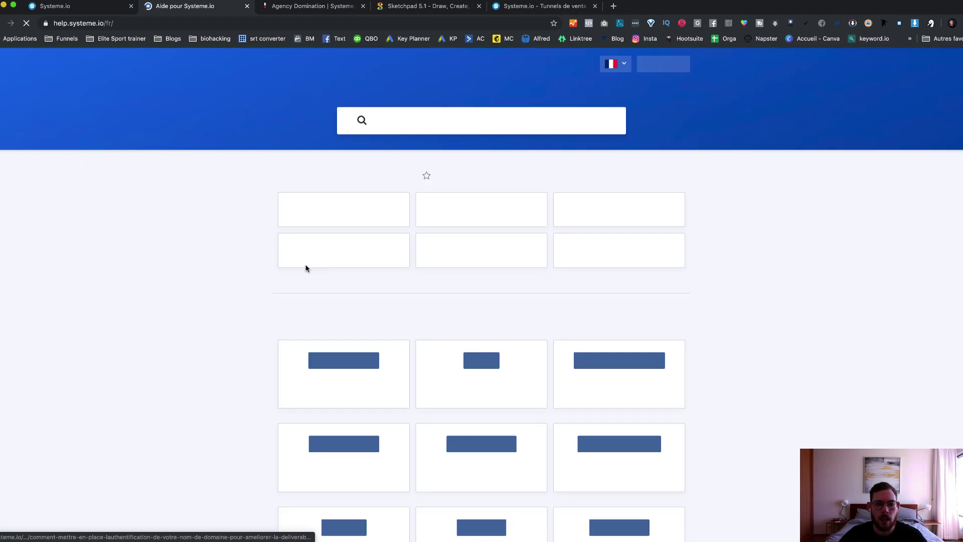
scroll(372, 439, down, 10)
click(494, 486)
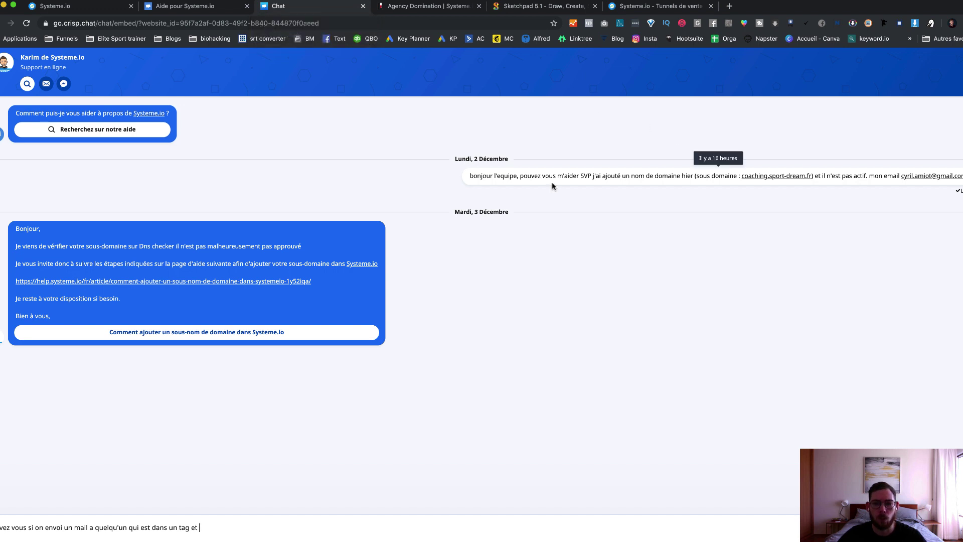
Step: Open the domain link from an earlier support message, close the chat and link tabs, and return to course settings
drag(491, 176, 751, 176)
click(750, 176)
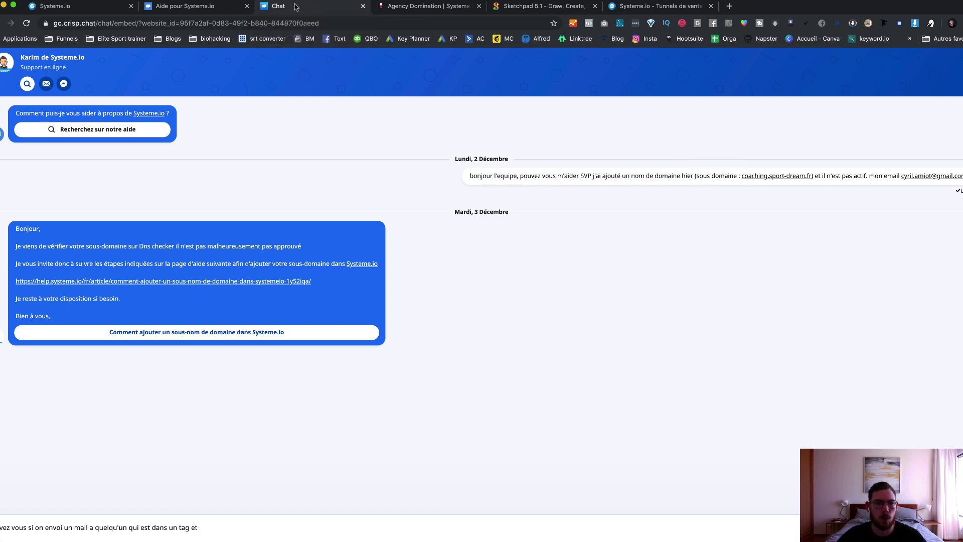
click(338, 5)
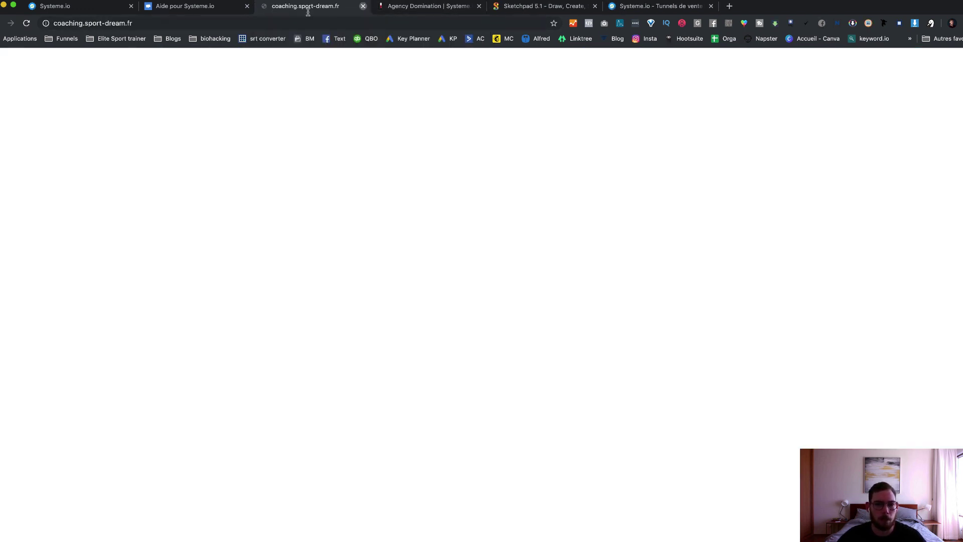
click(361, 6)
click(203, 5)
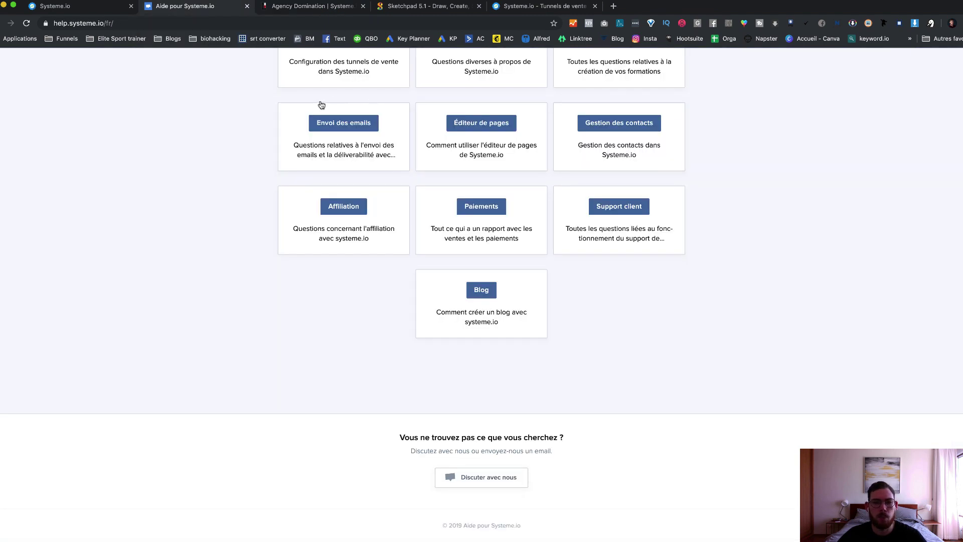
scroll(319, 103, up, 10)
click(90, 7)
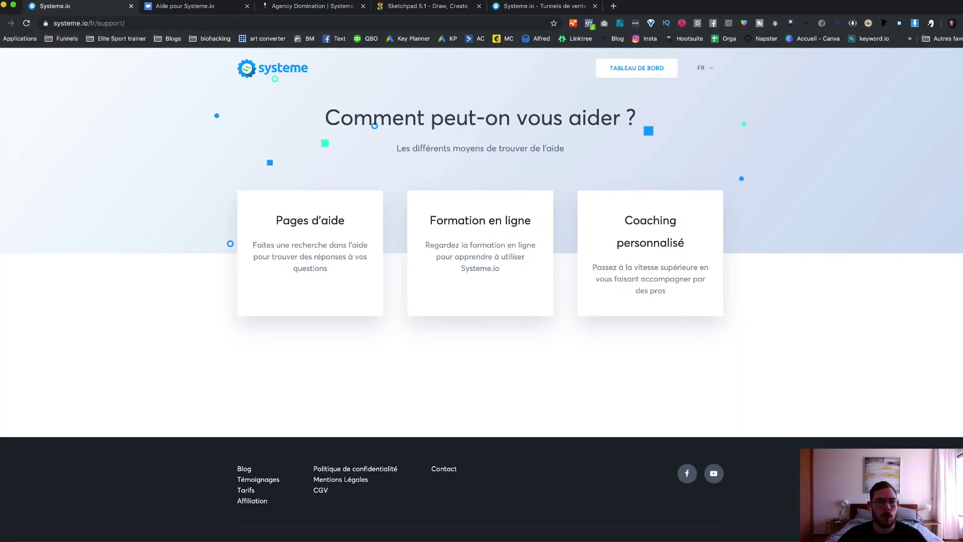
click(1, 25)
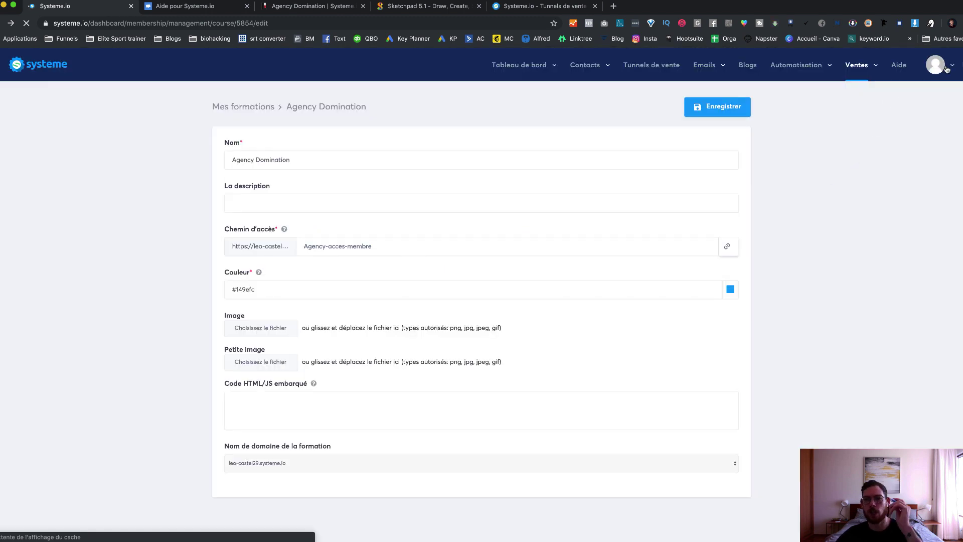
Step: Go to Noms de domaine personnalisés from the avatar account menu
click(947, 69)
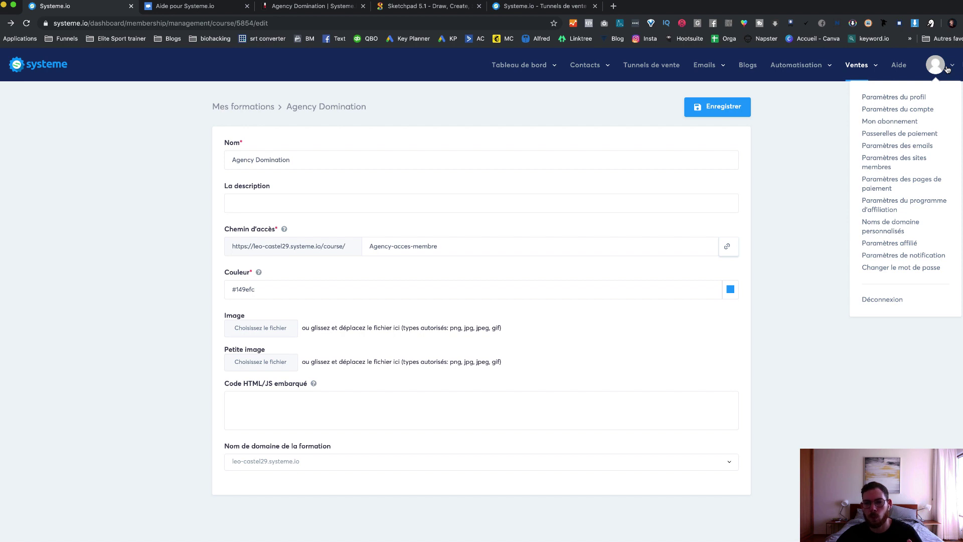
click(947, 69)
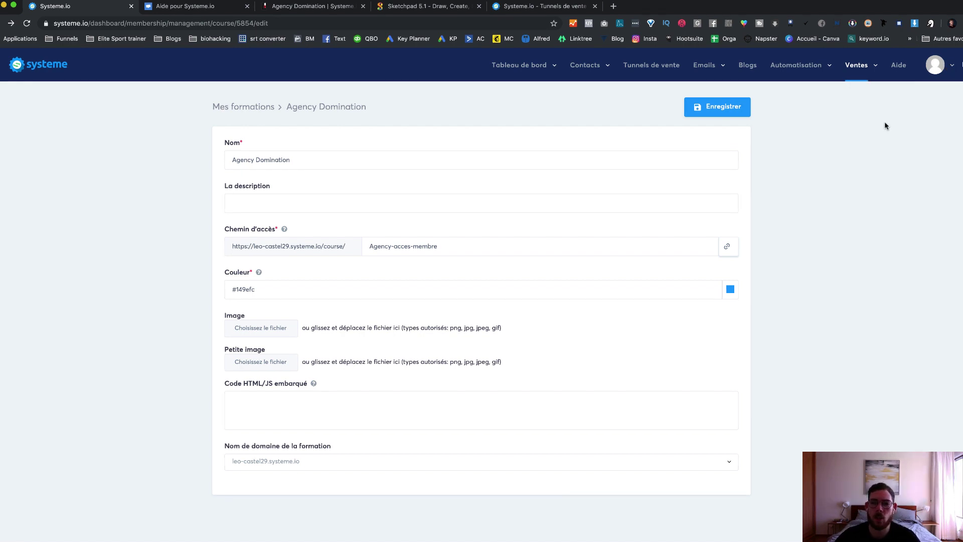
click(941, 67)
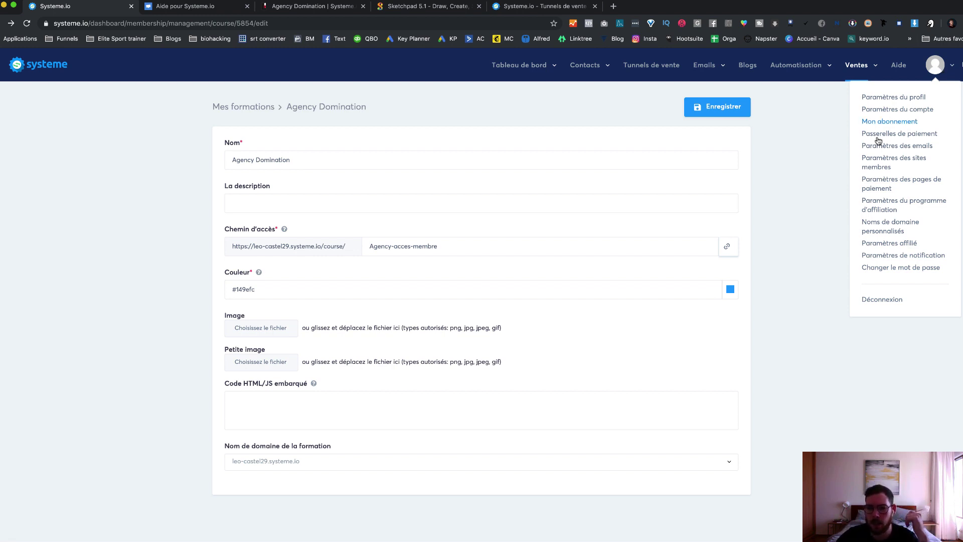
click(895, 223)
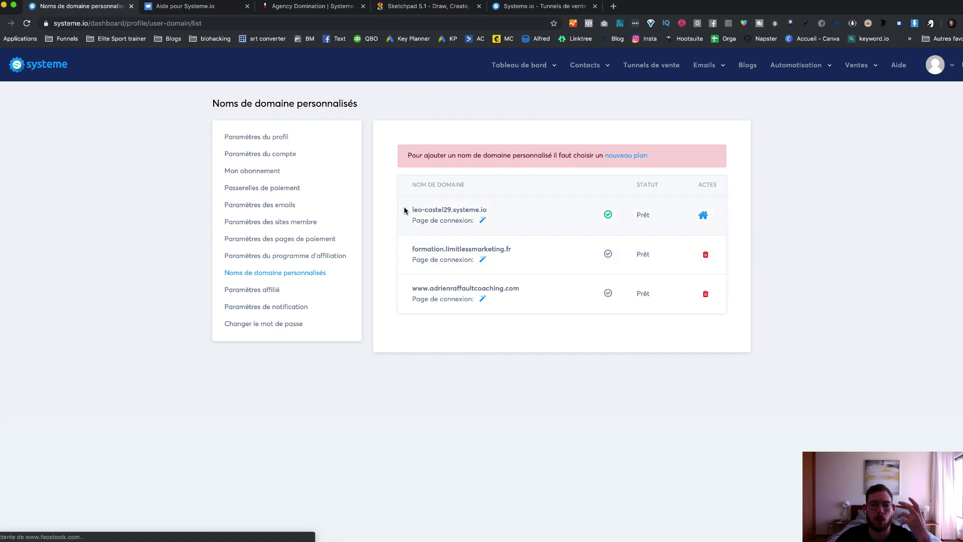
Step: Highlight the default systeme.io subdomain and the formation custom domain, then open a new browser tab
drag(406, 210, 485, 213)
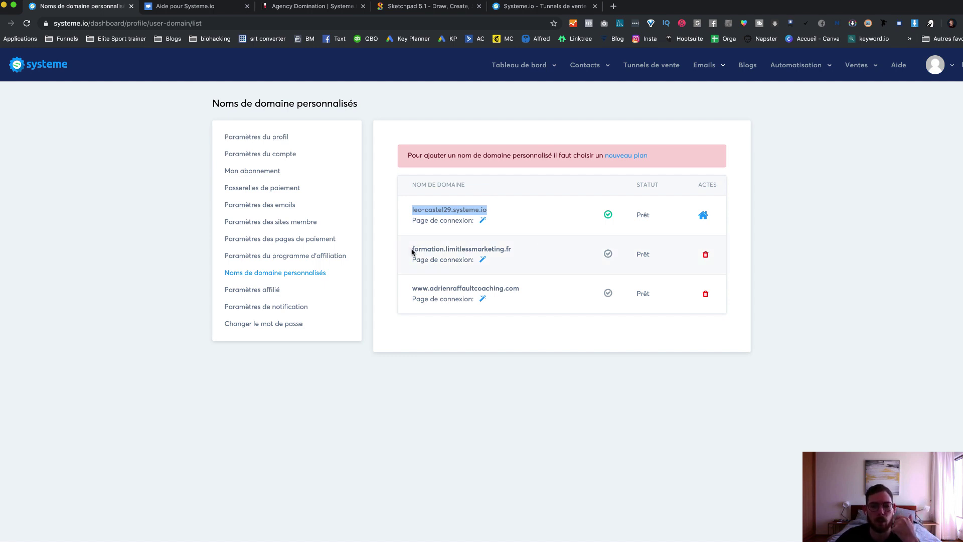
drag(412, 249, 446, 249)
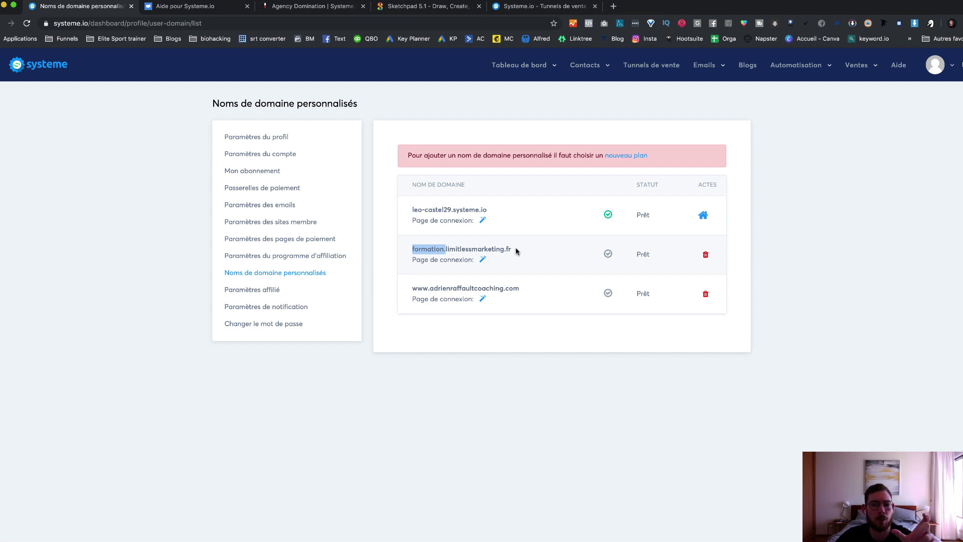
click(612, 6)
Step: Load limitlessmarketing.fr in the new tab, then return to the Systeme.io custom domain settings tab
text(limit)
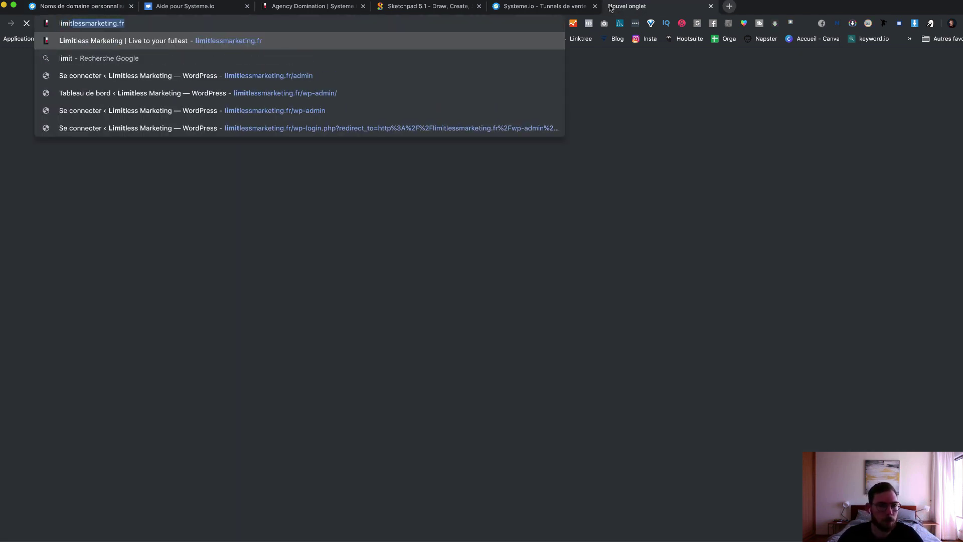
key(Return)
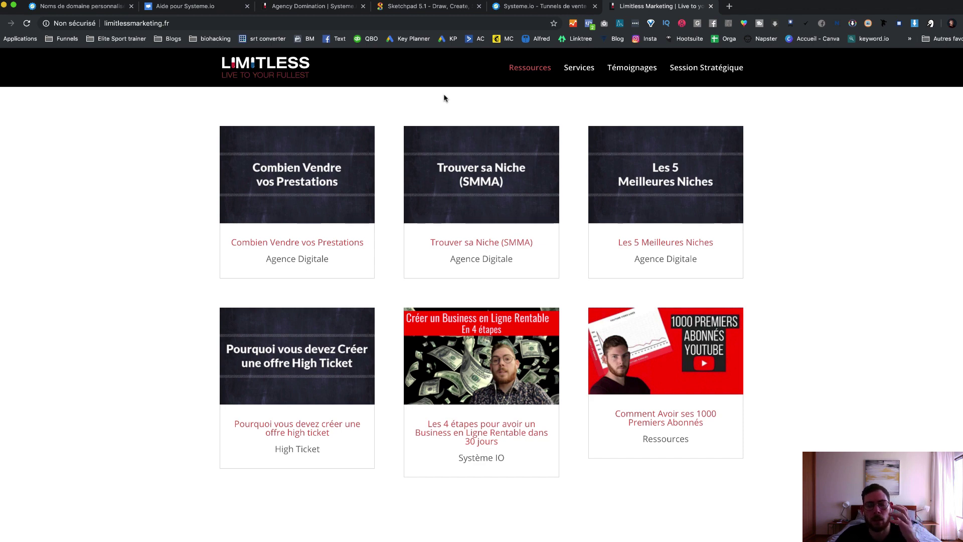
click(543, 9)
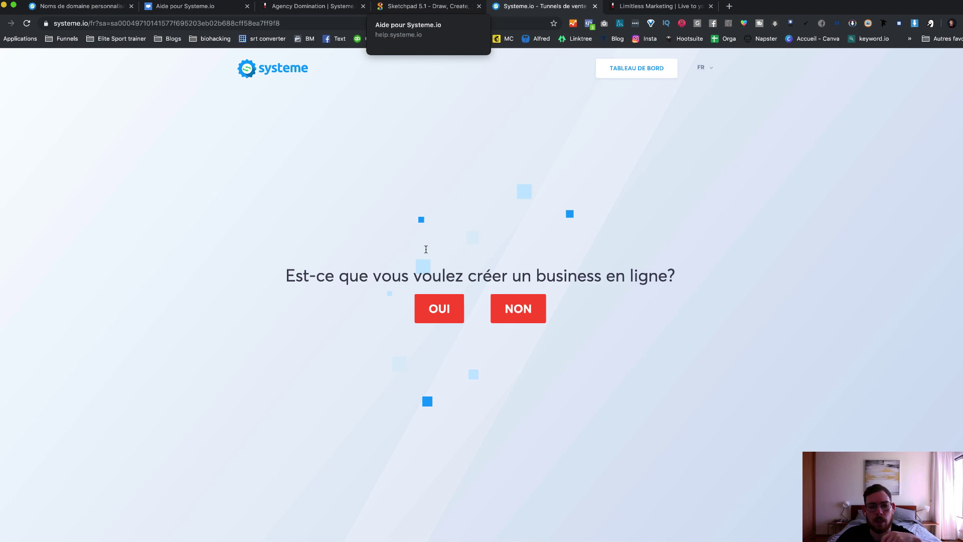
key(super+1)
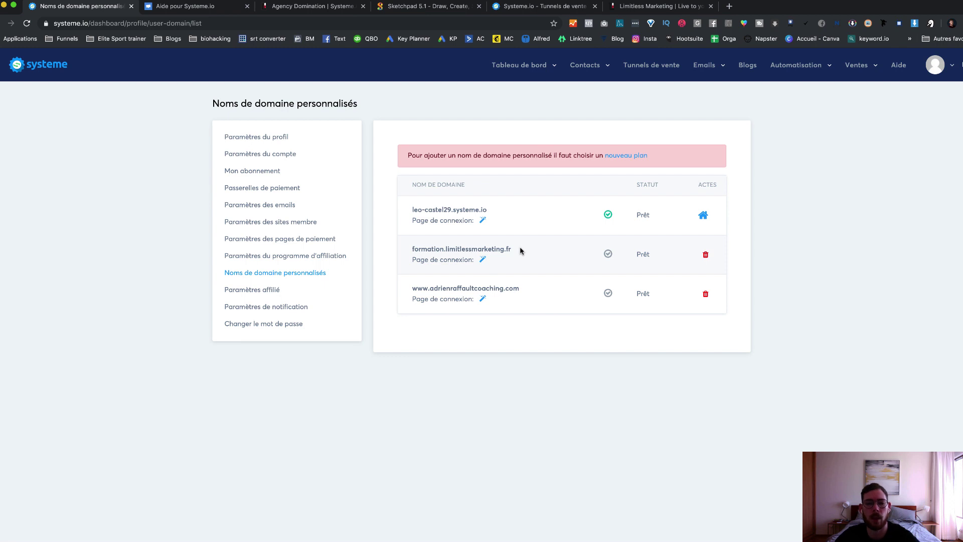
Step: Open Passerelles de paiement from the avatar account menu
click(949, 71)
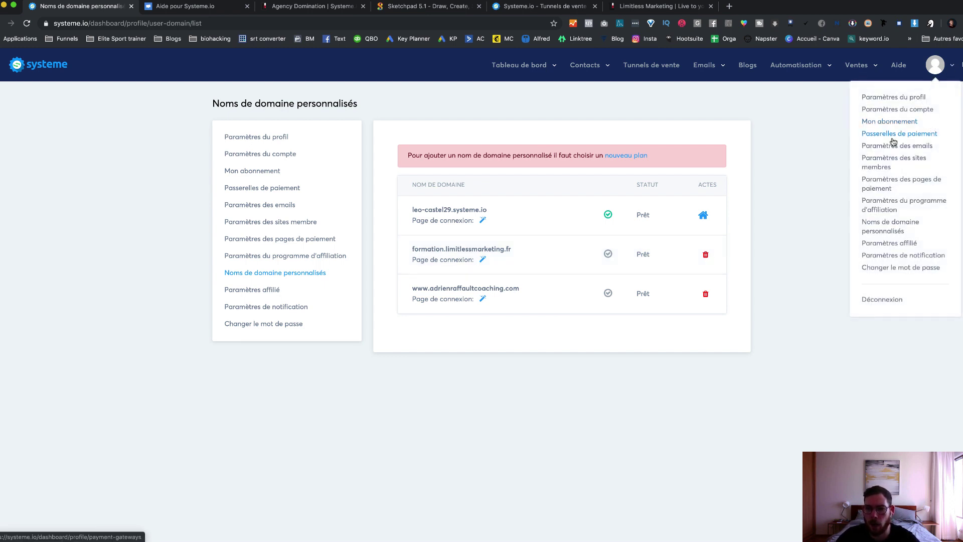
click(922, 137)
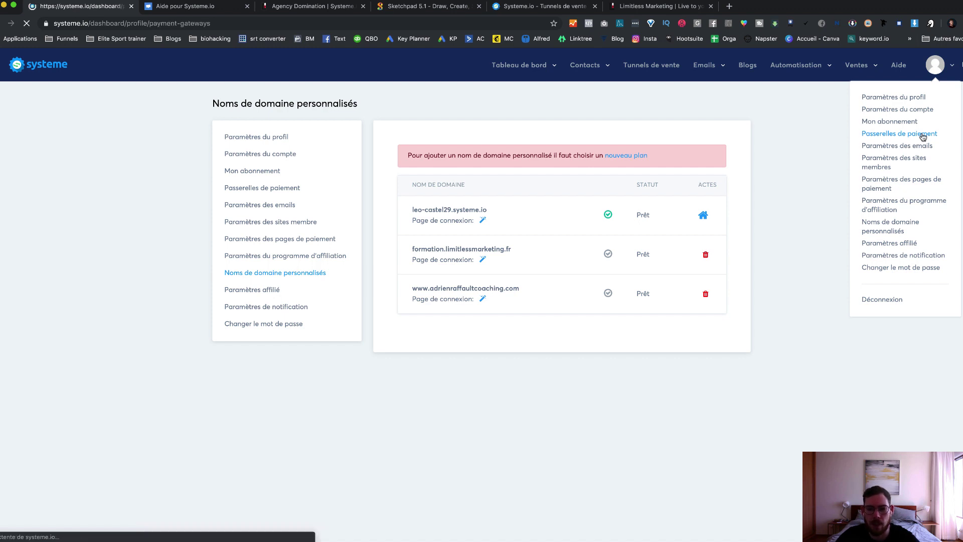
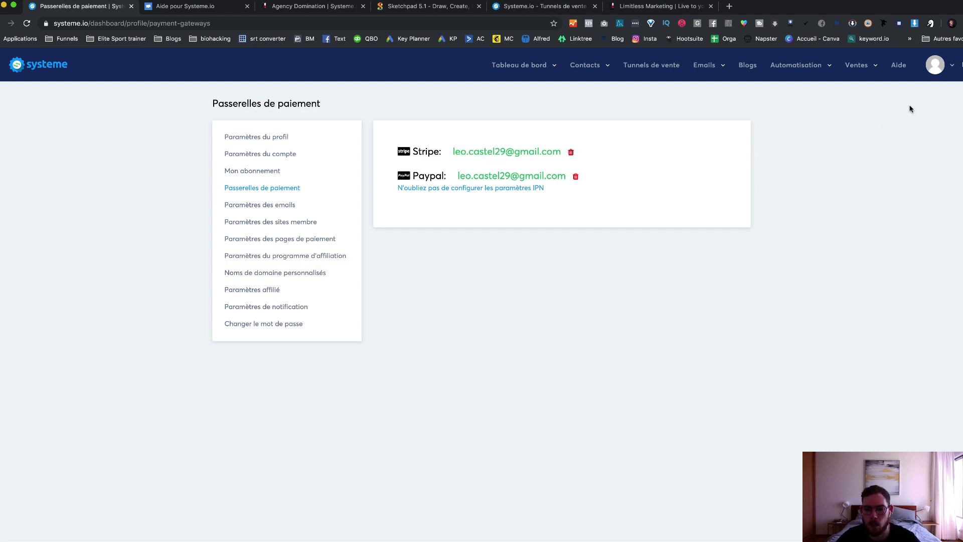
Step: Open the avatar profile menu from the Passerelles de paiement page
click(948, 69)
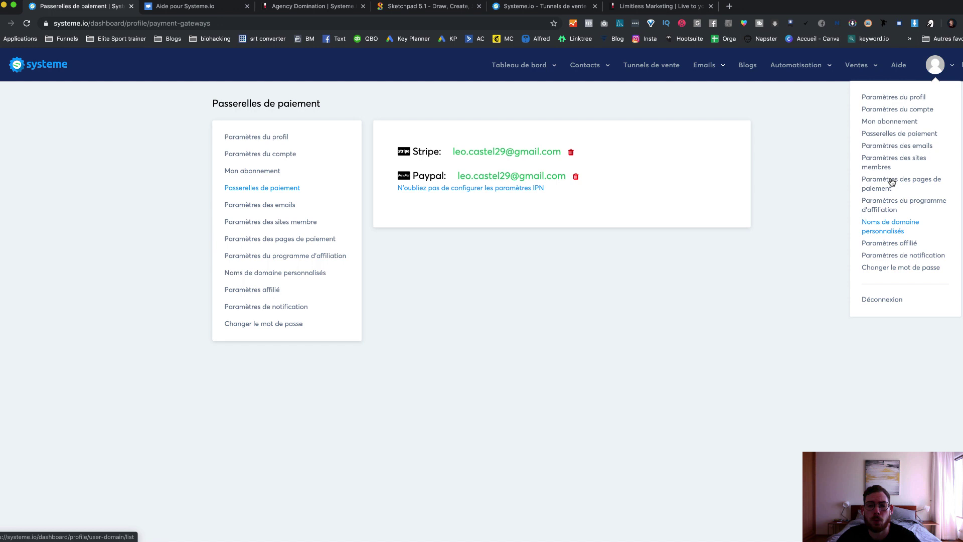
Step: Open Paramètres des pages de paiement and scroll through the default CGV text
click(891, 182)
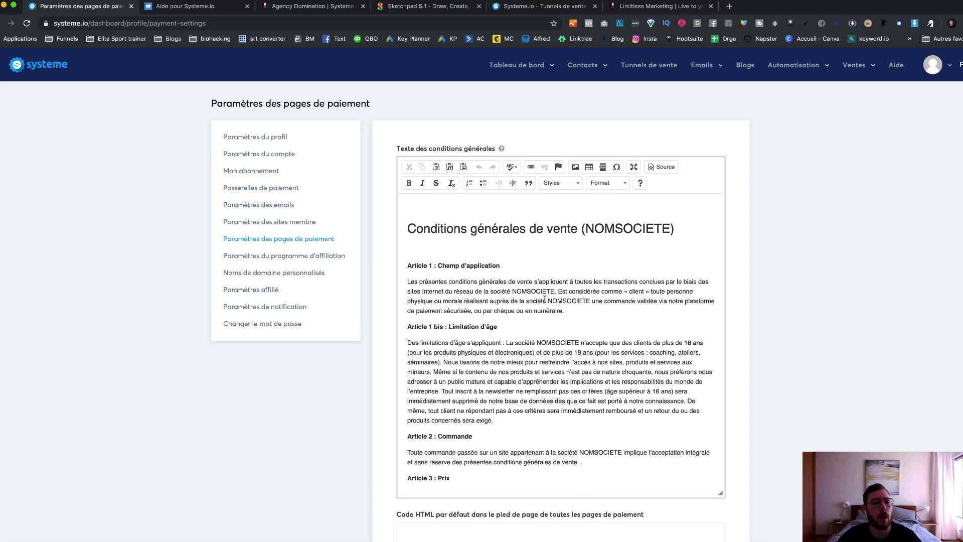
scroll(551, 322, down, 5)
scroll(551, 322, down, 5)
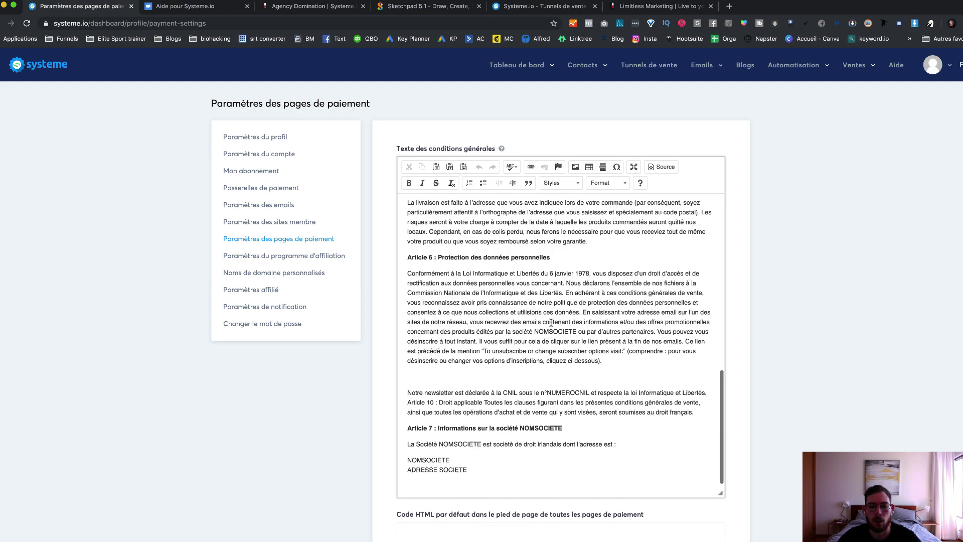
scroll(551, 320, up, 10)
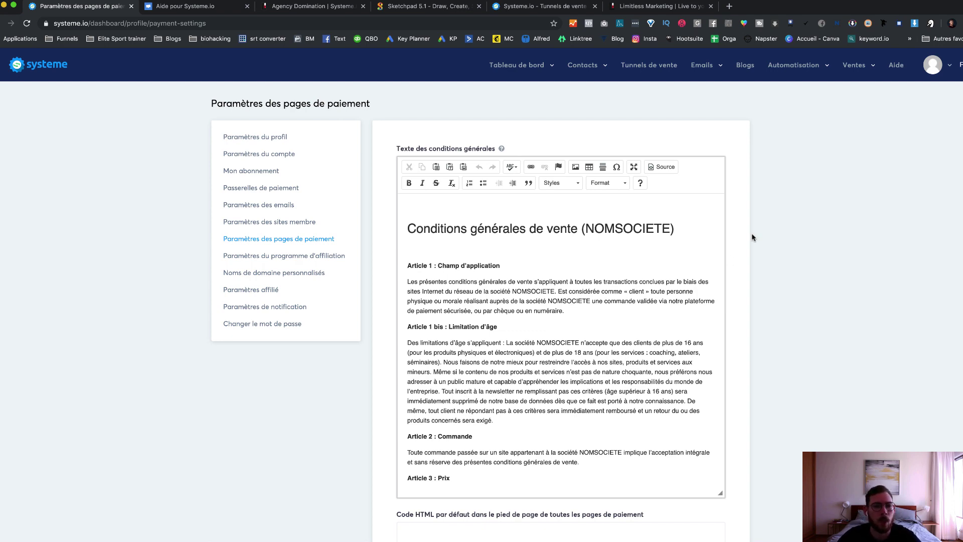
scroll(751, 235, down, 3)
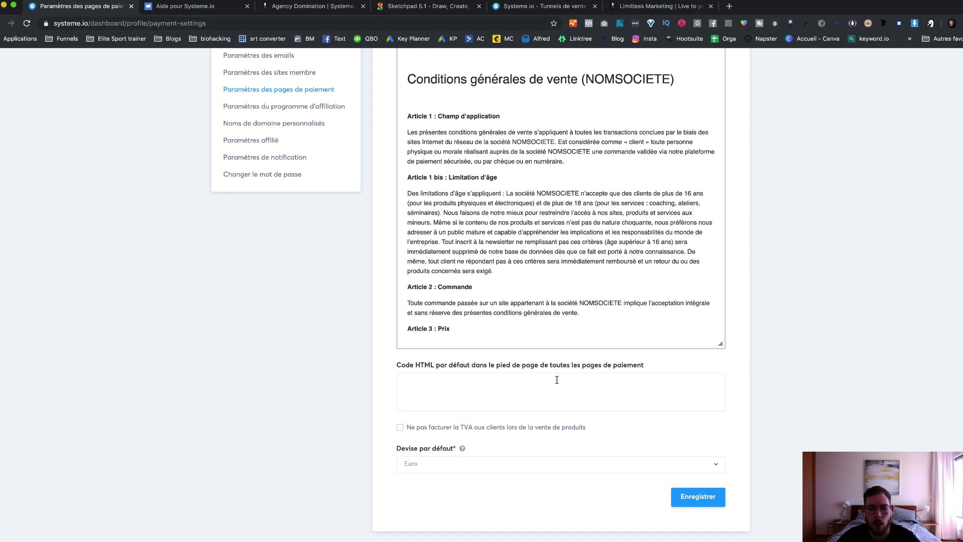
Step: Inspect the default payment page footer HTML field, then reopen the profile menu
click(412, 384)
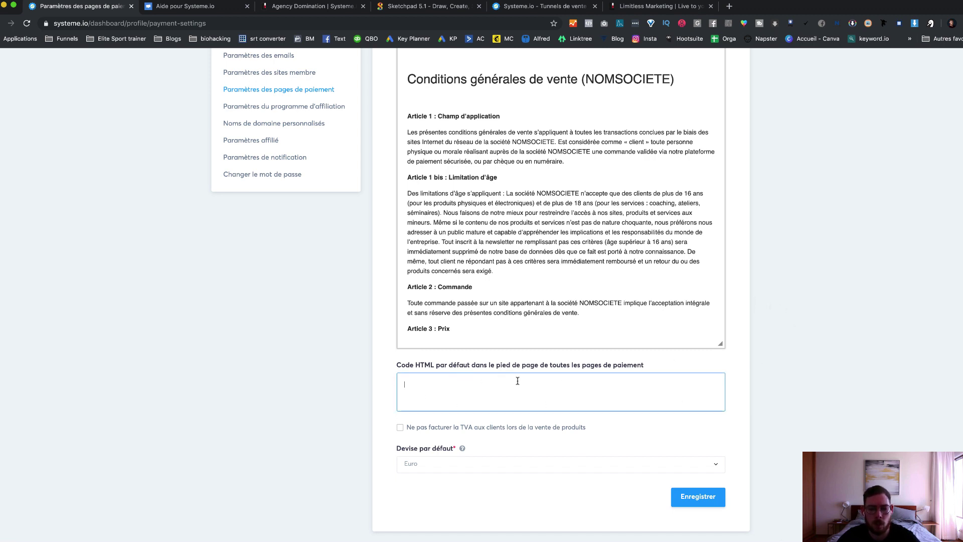
scroll(766, 260, up, 3)
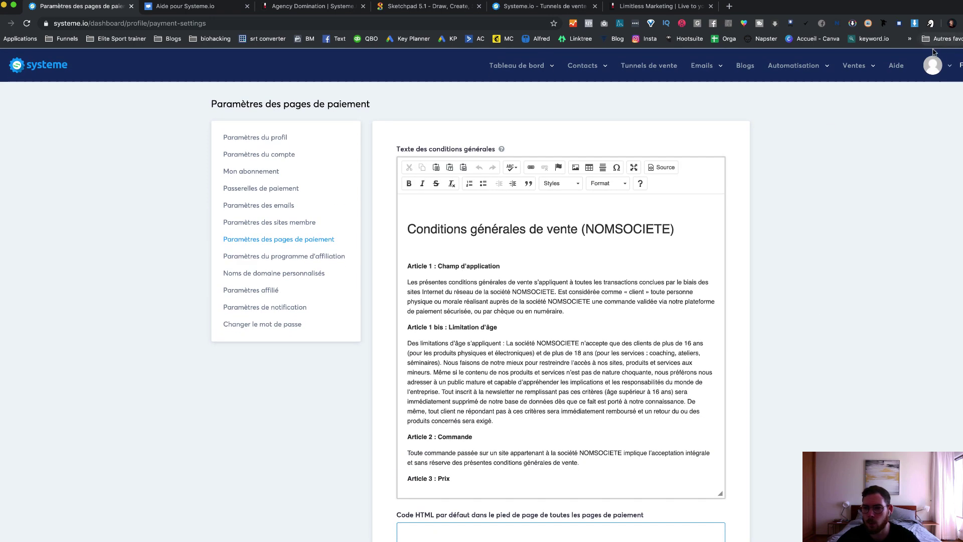
click(951, 69)
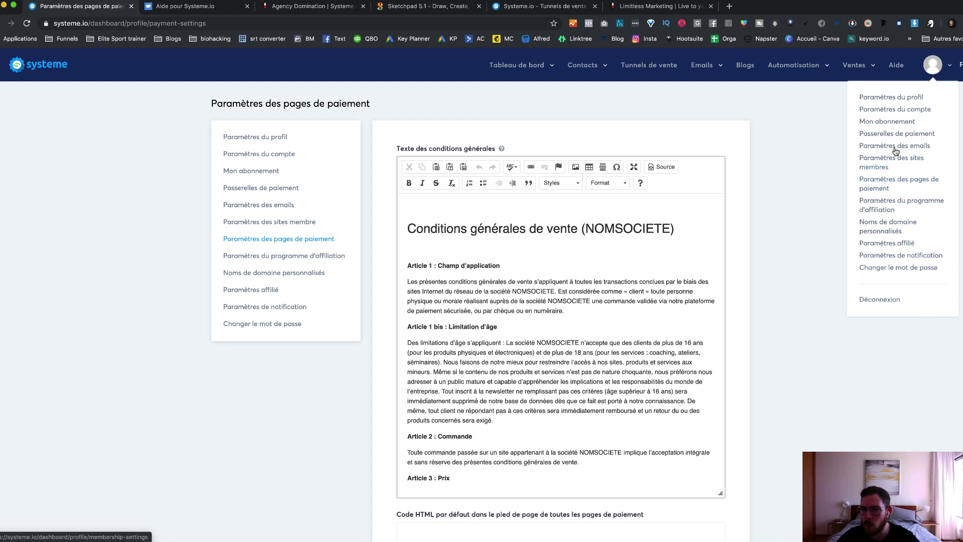
Step: Open Paramètres des emails and review the sender address and default email footer
click(895, 148)
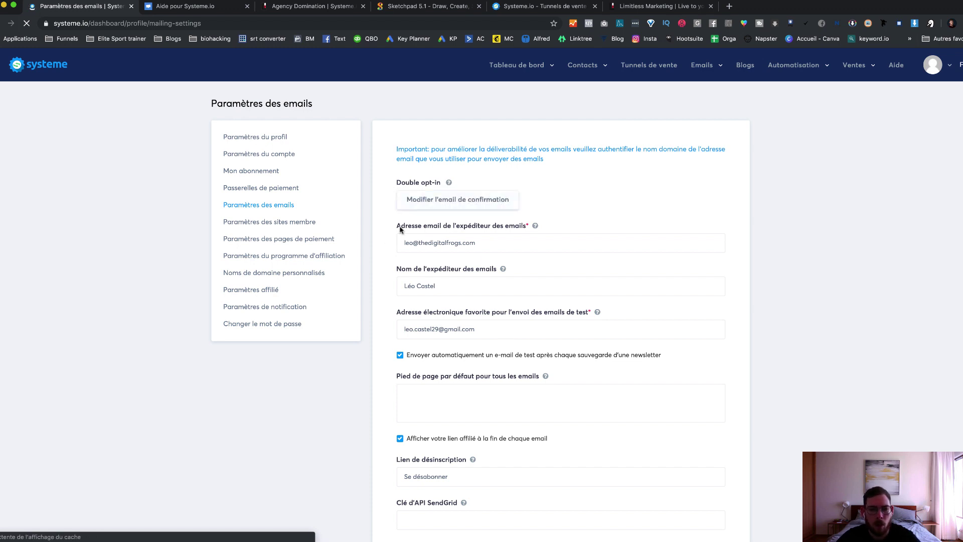
drag(501, 243, 399, 242)
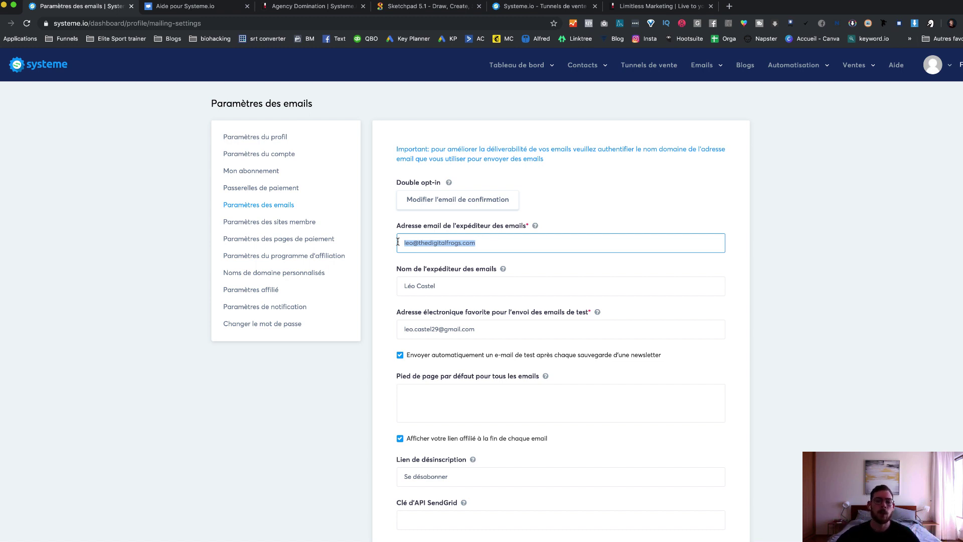
click(494, 242)
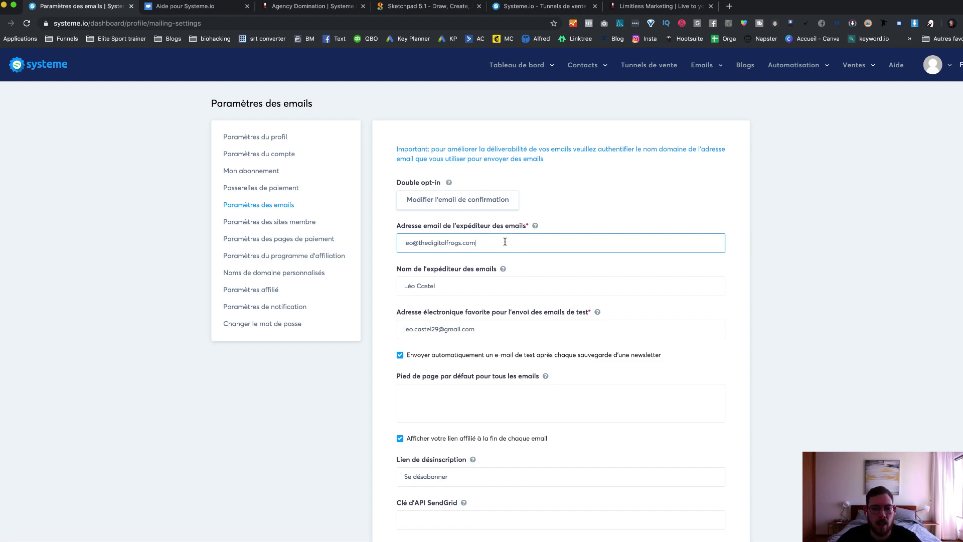
scroll(382, 284, down, 1)
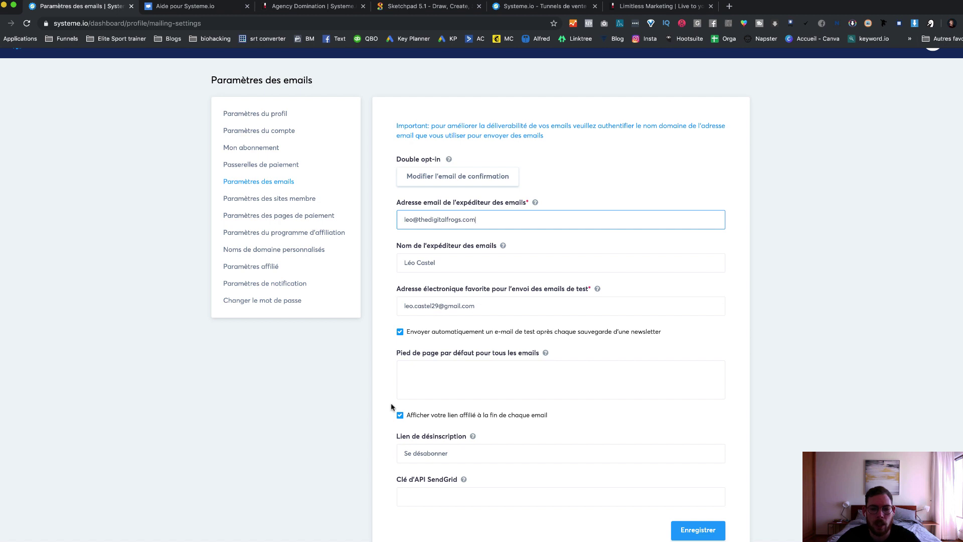
click(422, 380)
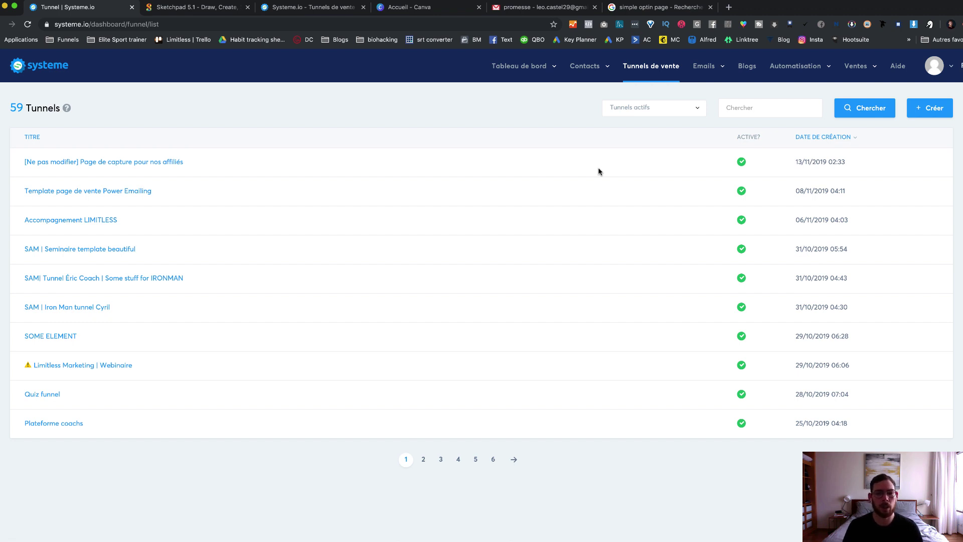
Step: Reload the sales funnel list, which lands on the Connexion login screen
click(660, 70)
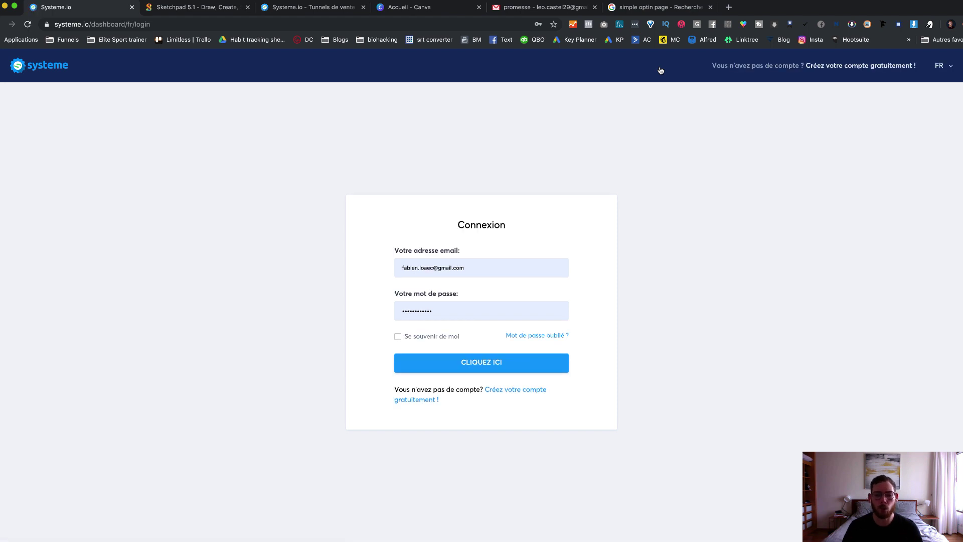
Step: Sign in with the saved Chrome login, then switch to the Google Images tab
double_click(488, 267)
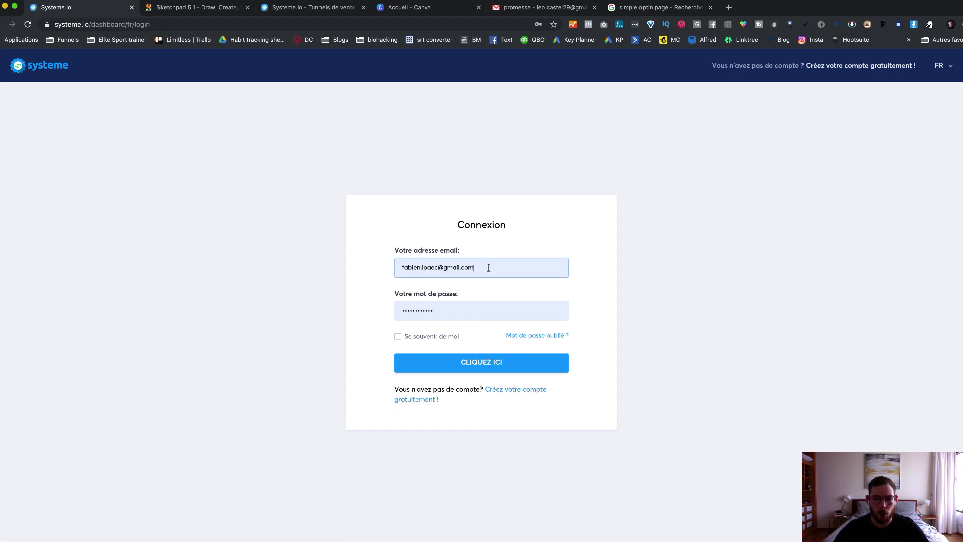
click(449, 462)
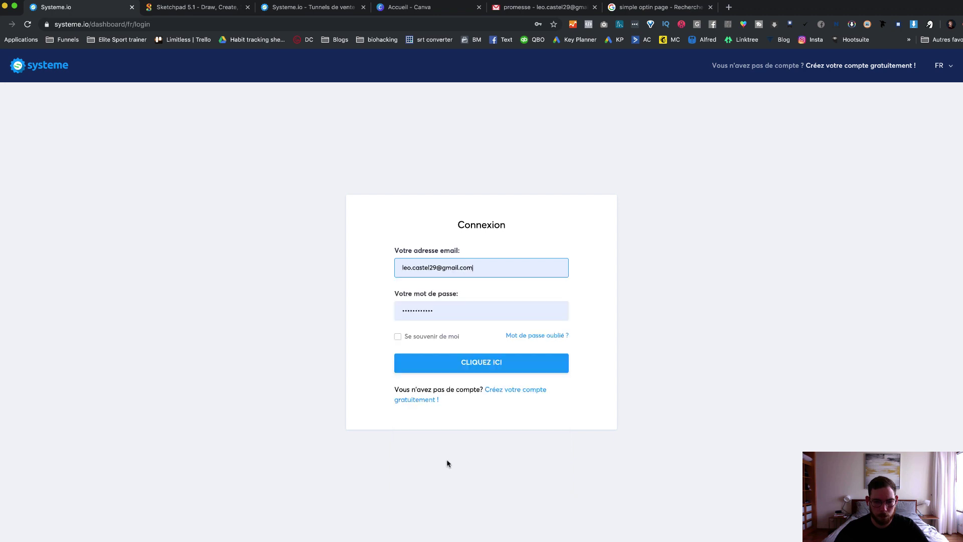
click(480, 363)
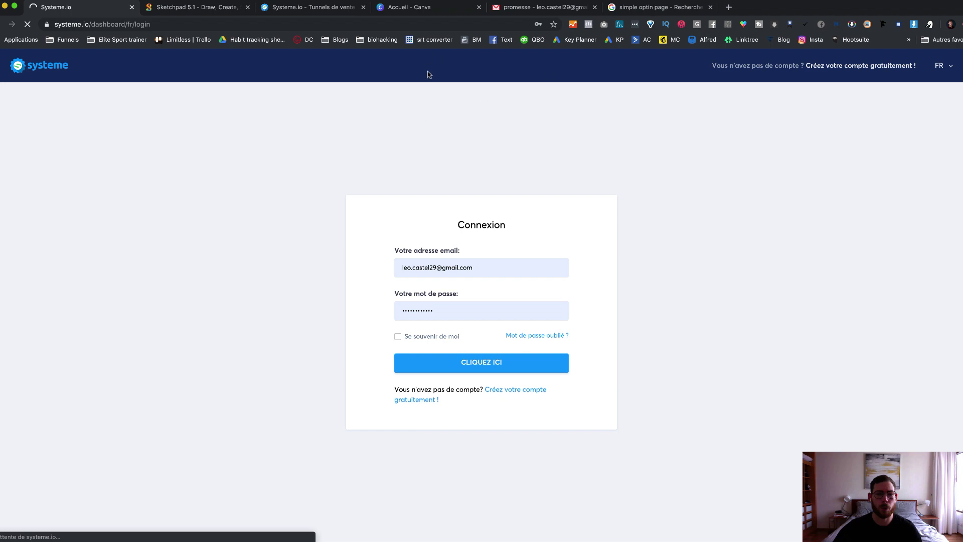
key(super+6)
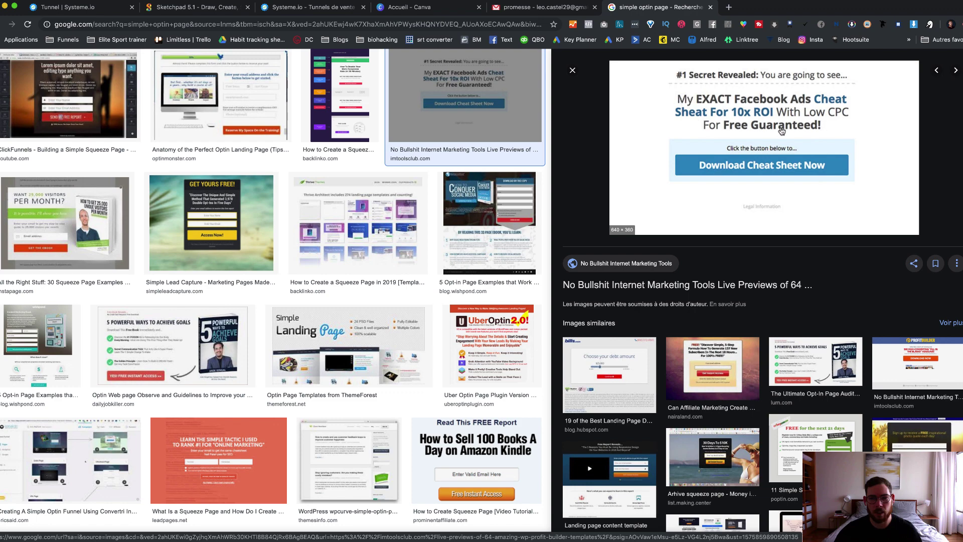
Step: Preview the '11 Advanced SEO Hacks' opt-in page example, then close the preview
click(573, 73)
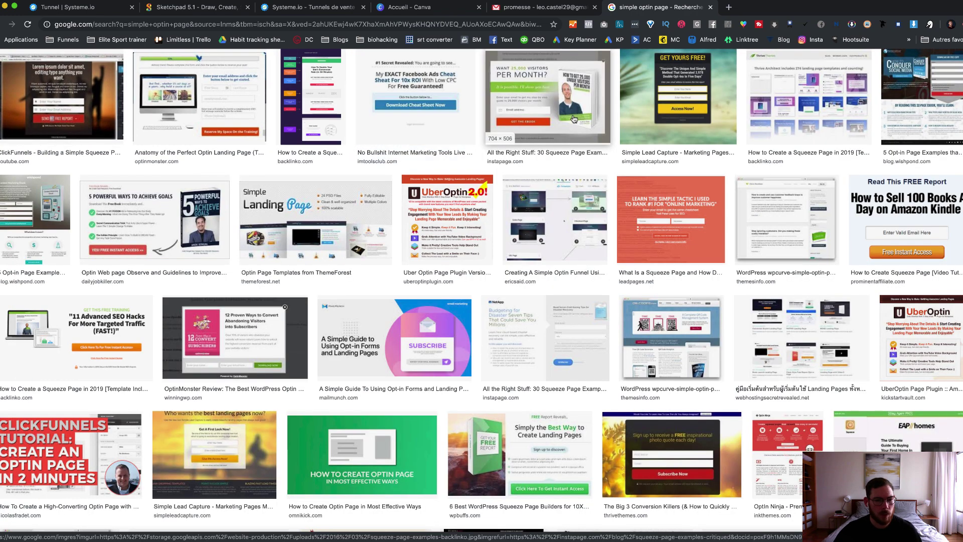
click(107, 347)
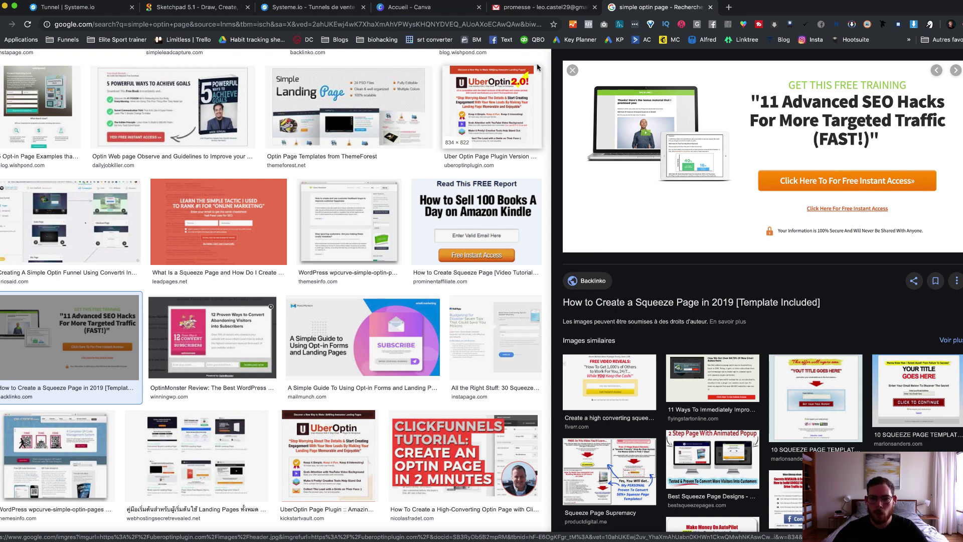
click(572, 71)
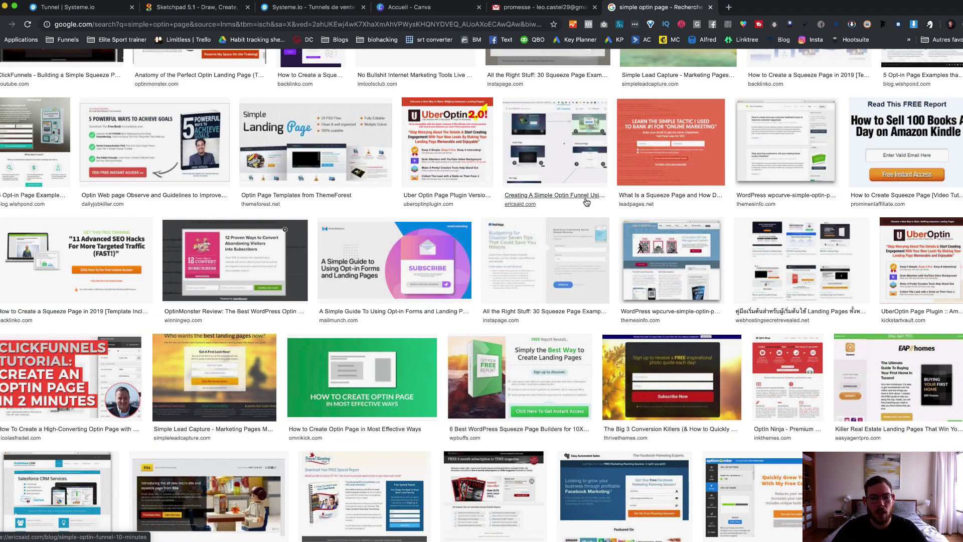
scroll(586, 201, up, 3)
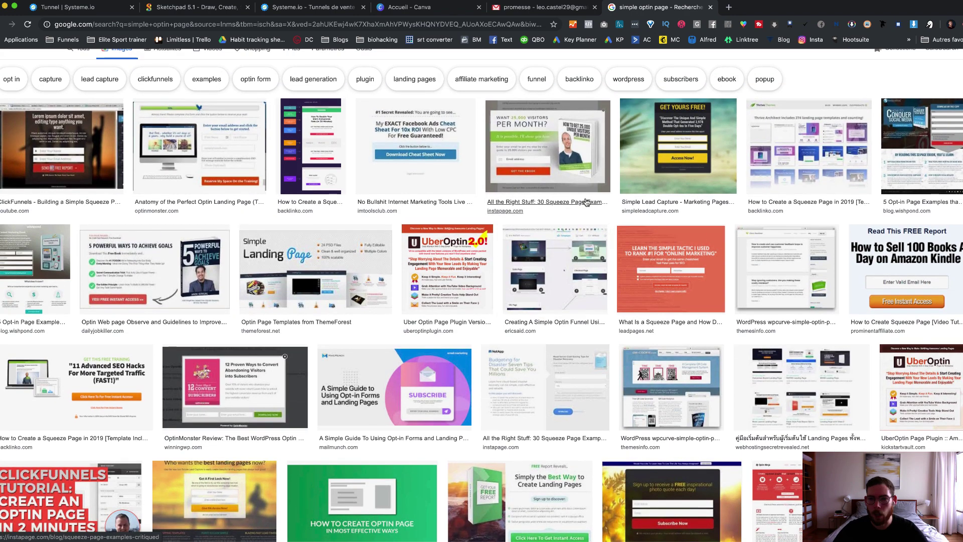
click(65, 150)
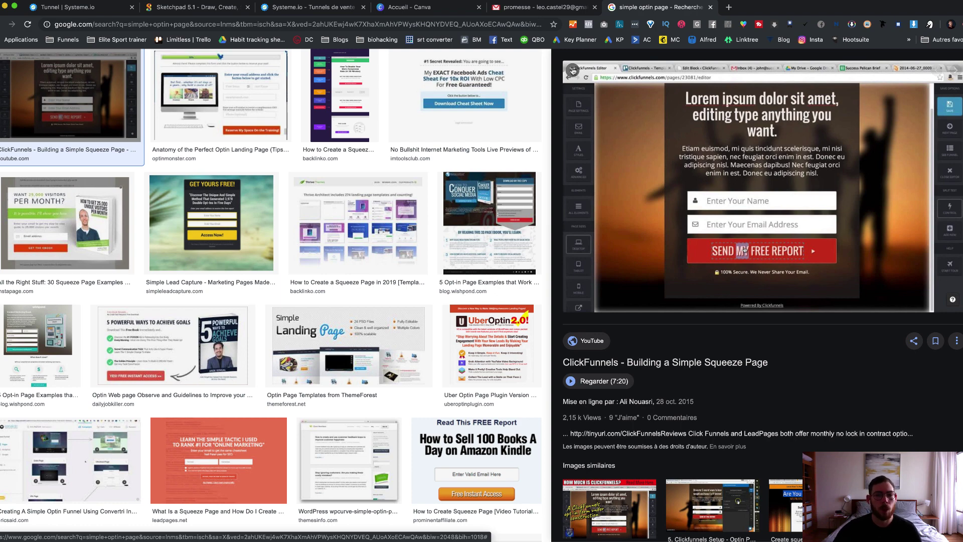
click(572, 70)
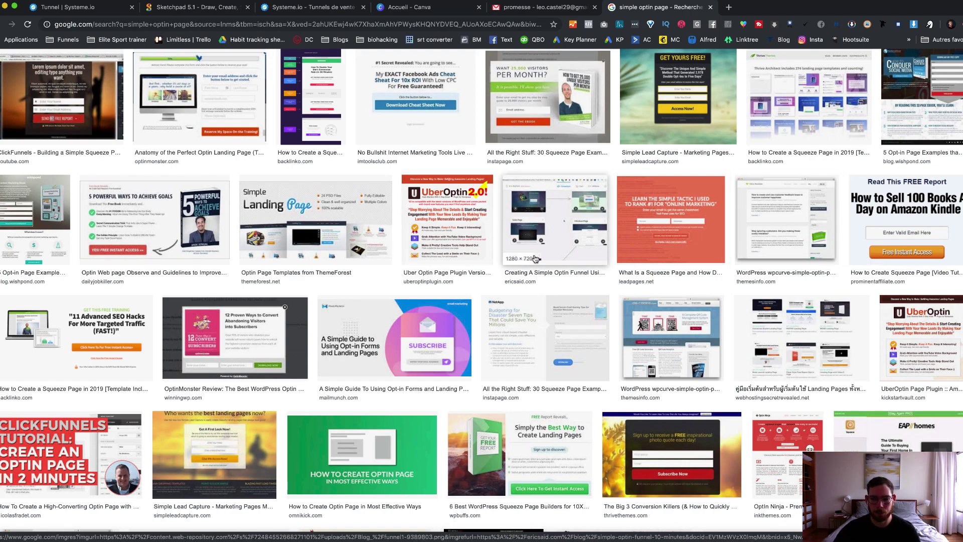
scroll(533, 258, down, 3)
scroll(532, 259, down, 8)
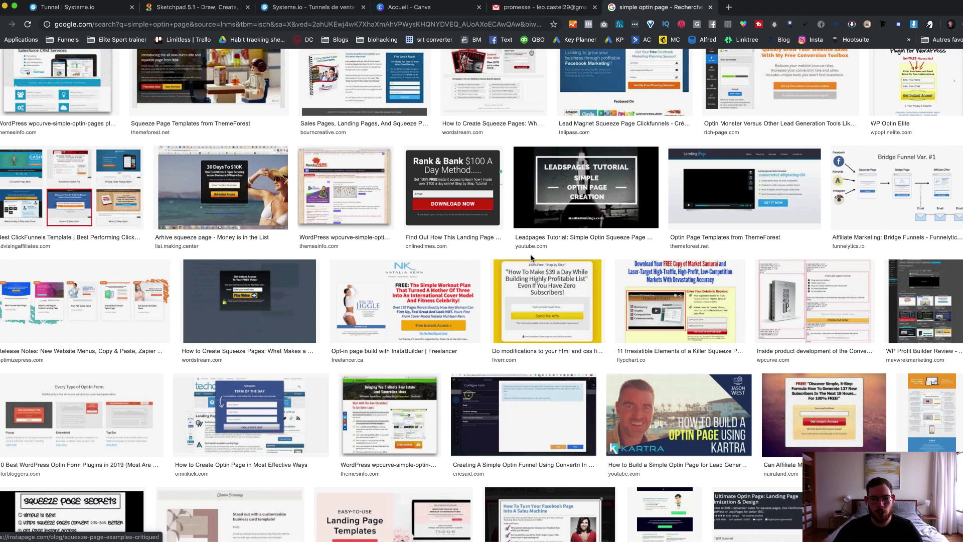
scroll(531, 258, down, 1)
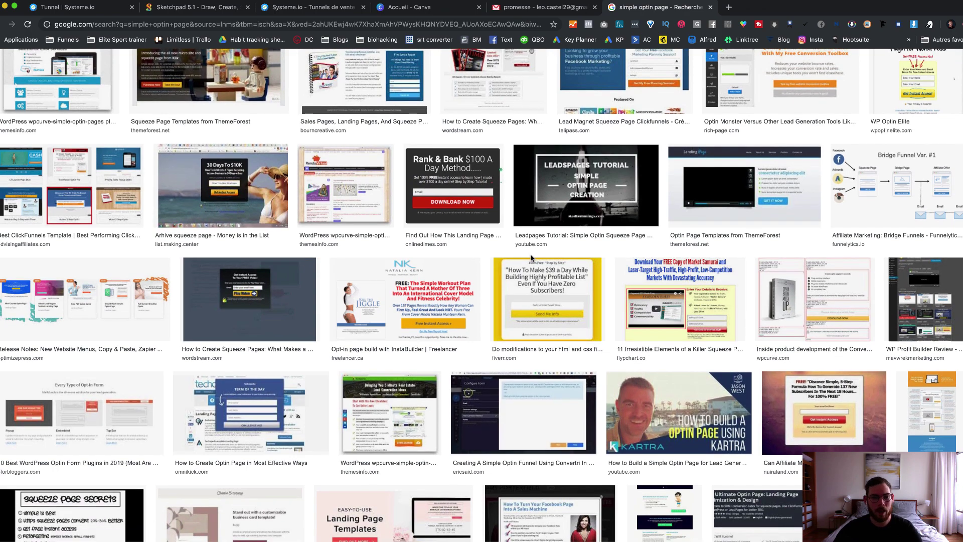
scroll(531, 258, up, 15)
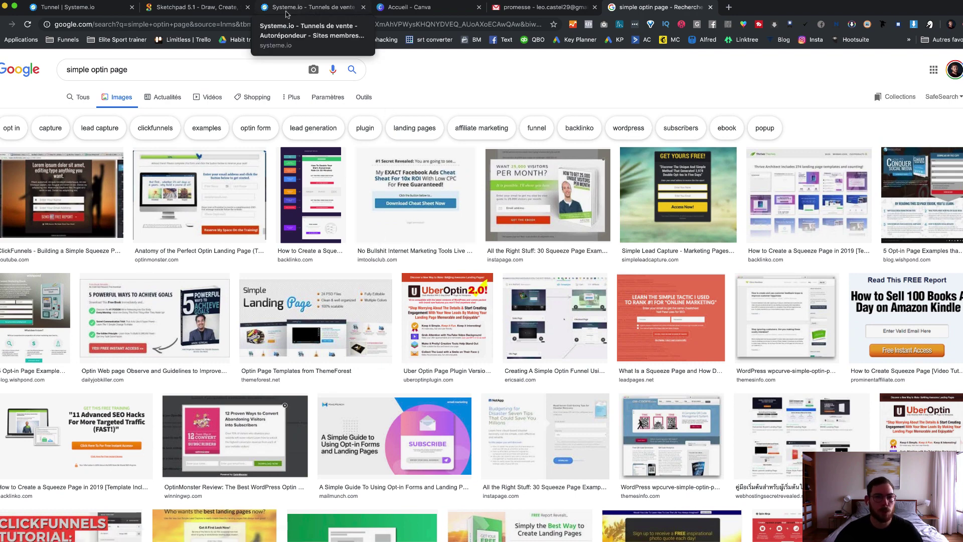
Step: Return to the 'Tunnel | Systeme.io' tab and start a new funnel with + Créer
click(87, 9)
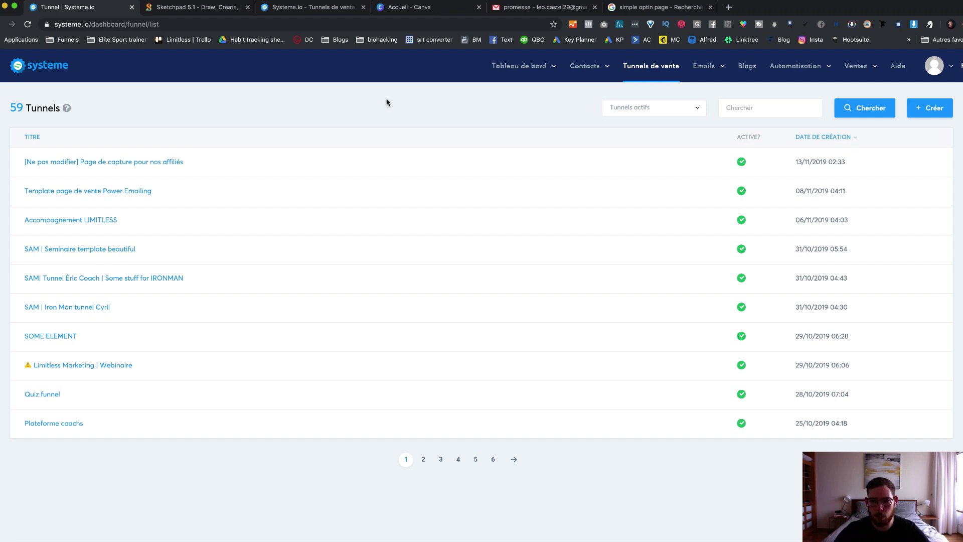
click(932, 113)
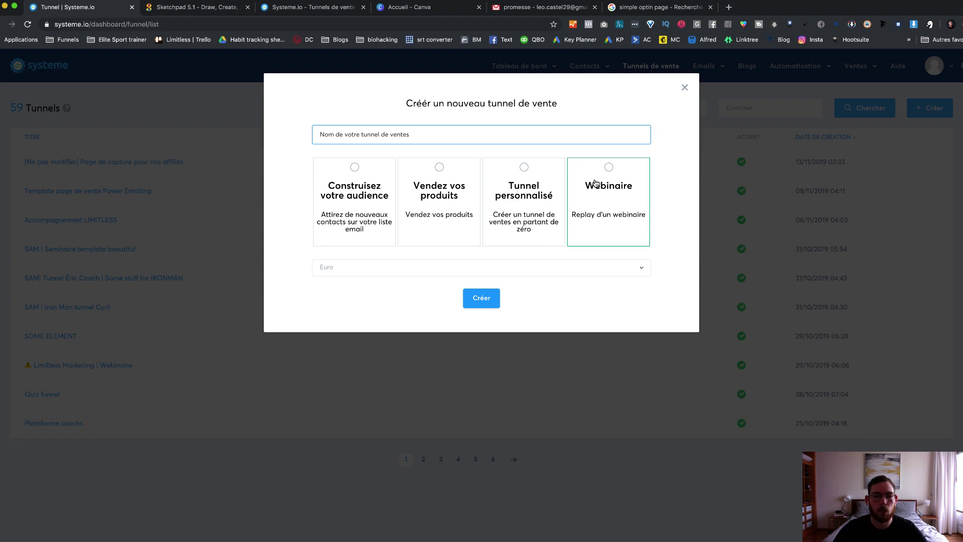
Step: Create a 'Construisez votre audience' funnel named Test, keeping Euro as currency
click(354, 167)
click(372, 135)
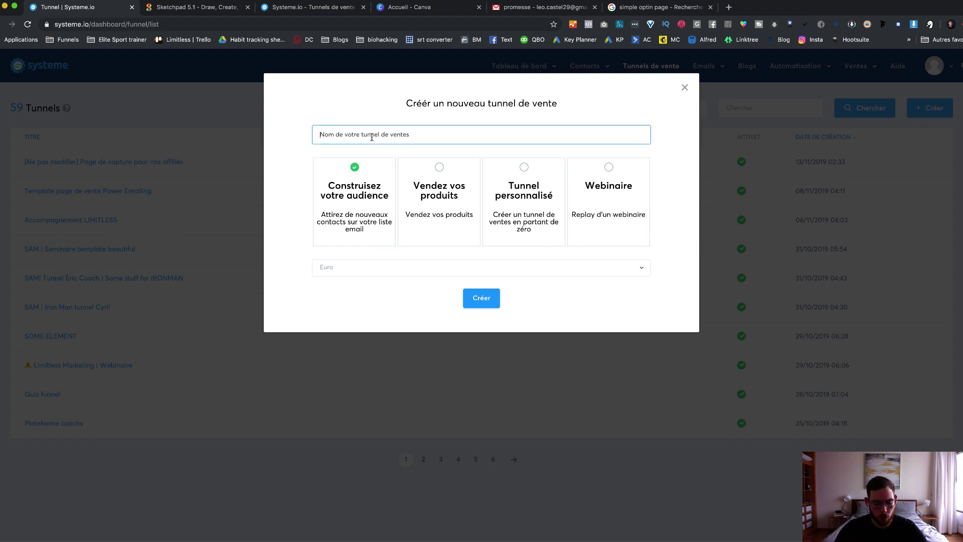
text(Test)
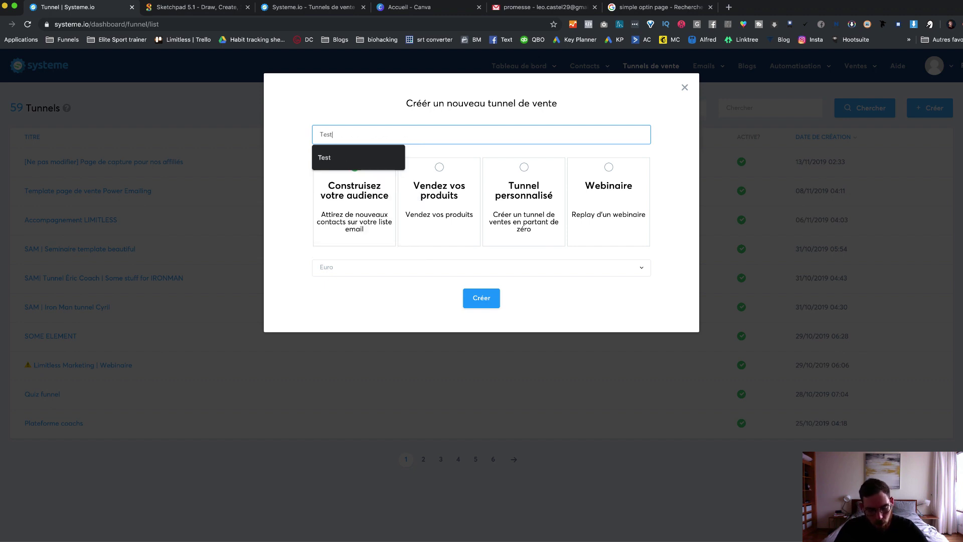
click(360, 159)
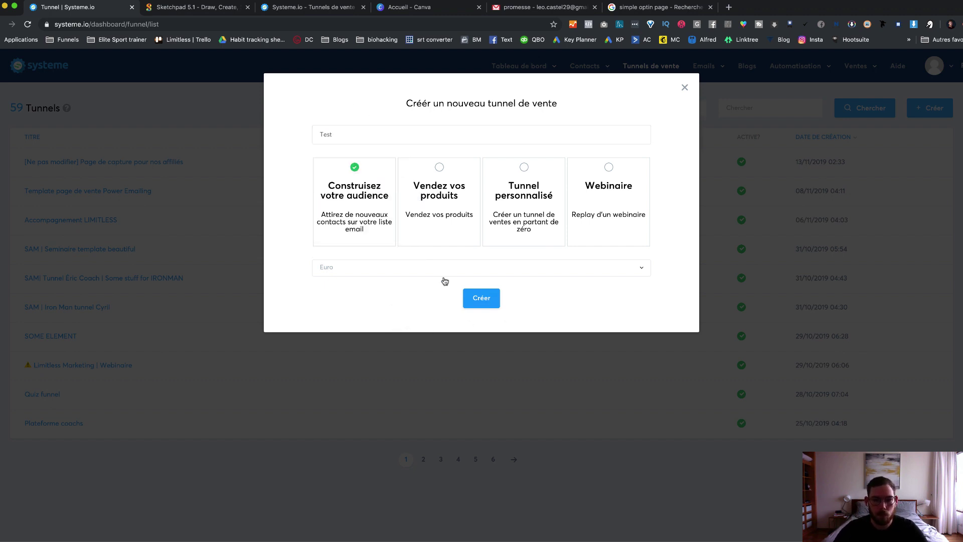
click(337, 269)
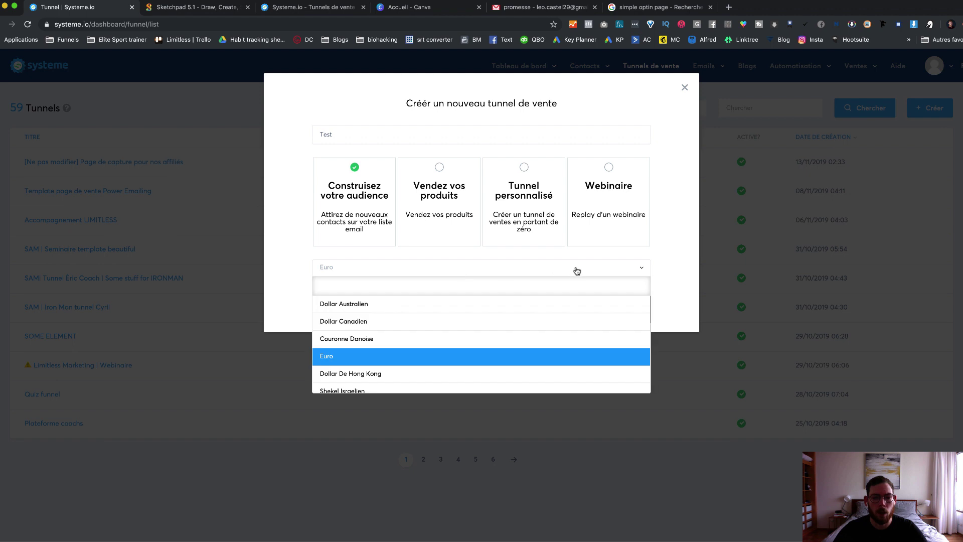
click(637, 270)
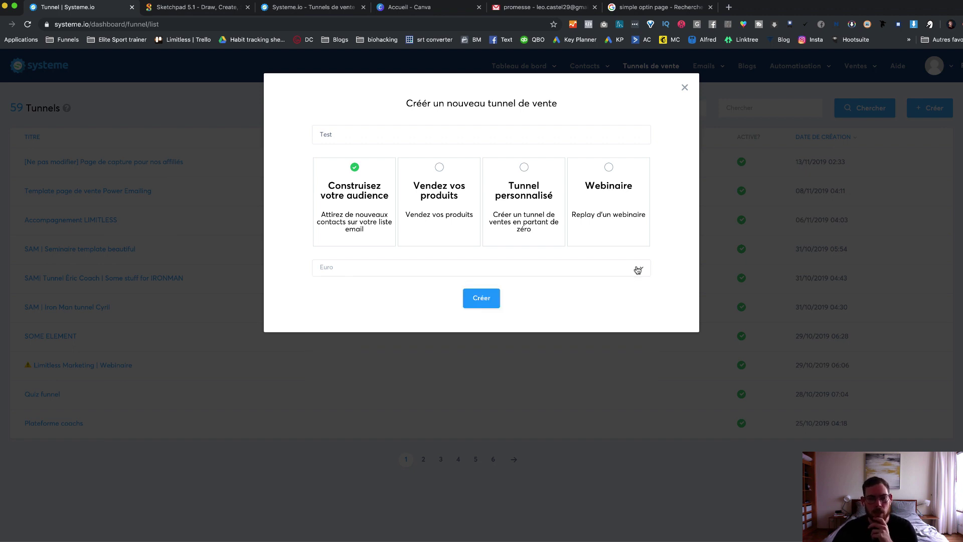
click(485, 298)
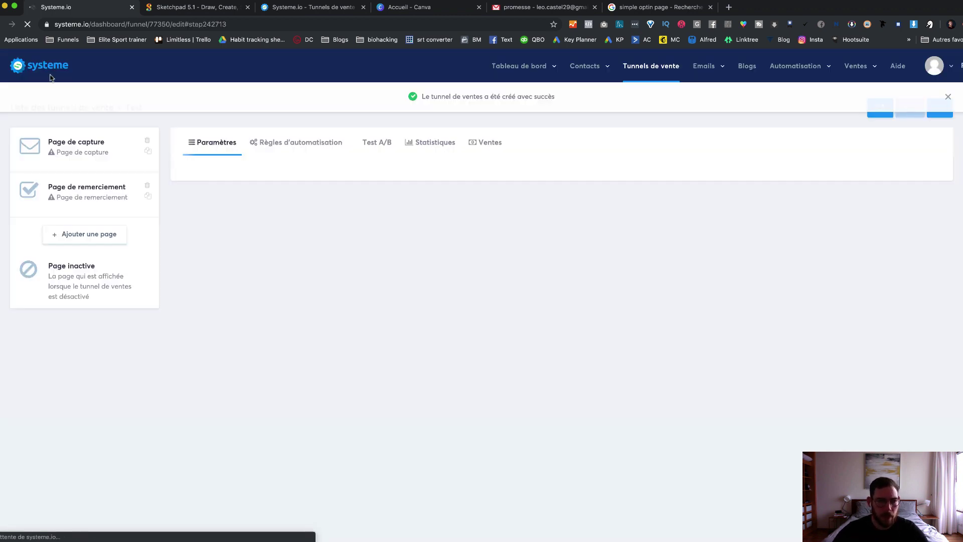
Step: Open the Test funnel's Page de capture step to display its template gallery
click(77, 151)
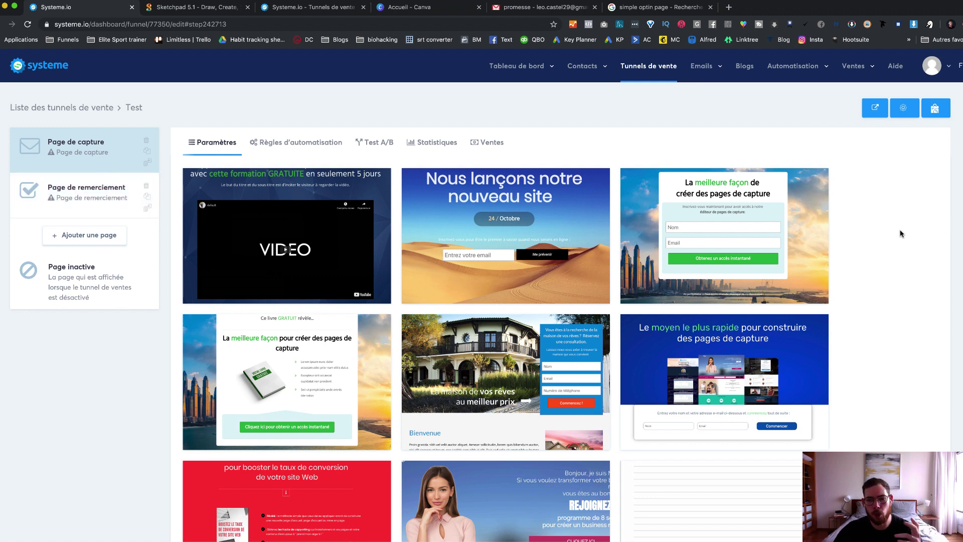
Step: Scroll through the capture-page templates to bring the free-book opt-in design into view
scroll(897, 233, down, 3)
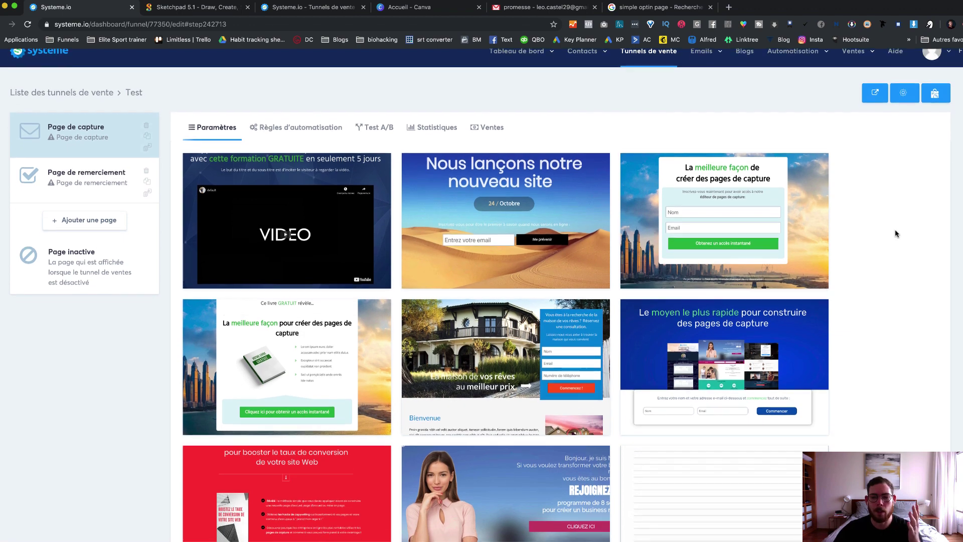
scroll(896, 233, down, 1)
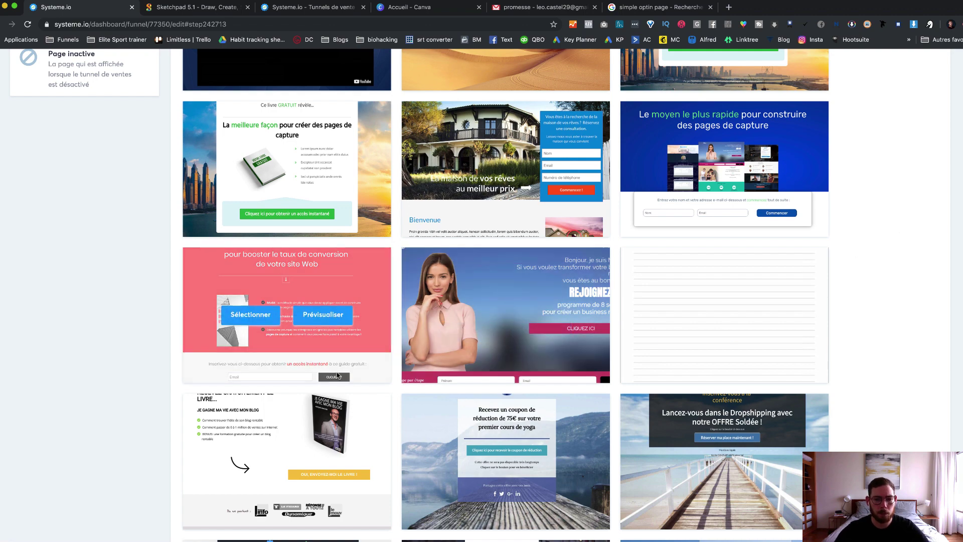
scroll(336, 375, down, 2)
scroll(420, 191, down, 4)
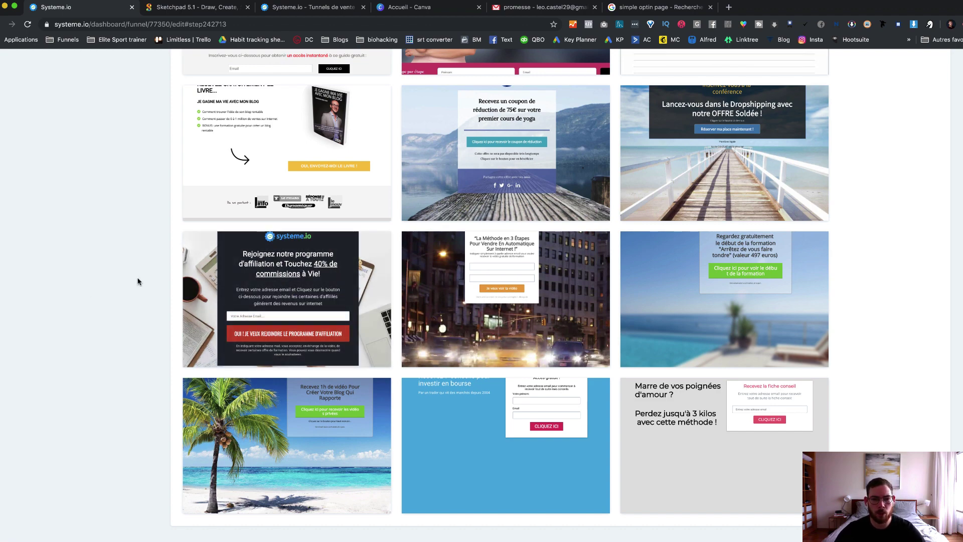
scroll(138, 281, up, 2)
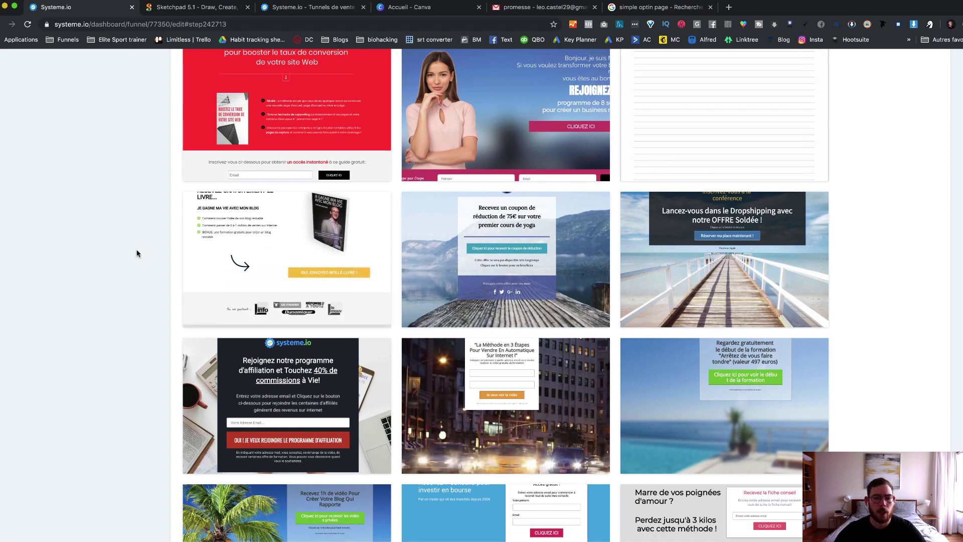
scroll(142, 250, up, 2)
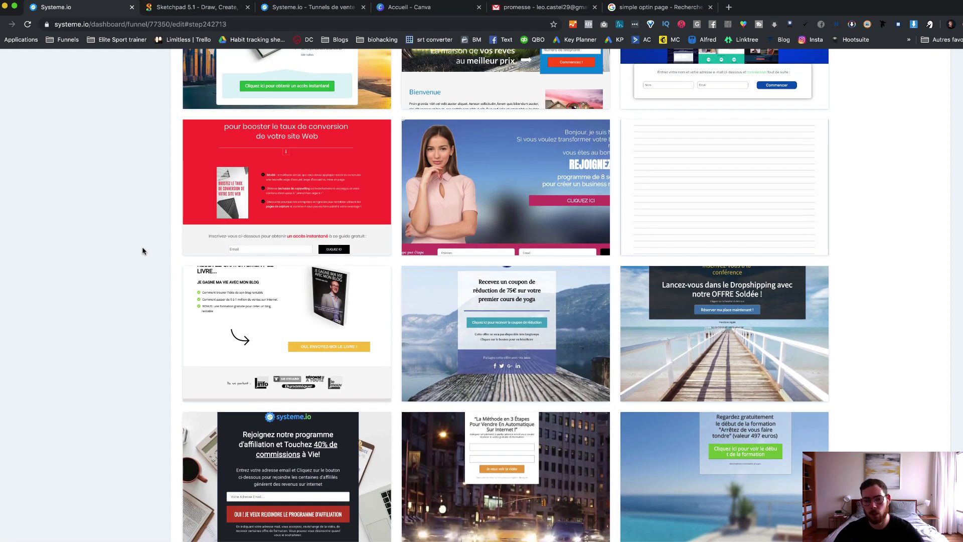
scroll(142, 249, up, 4)
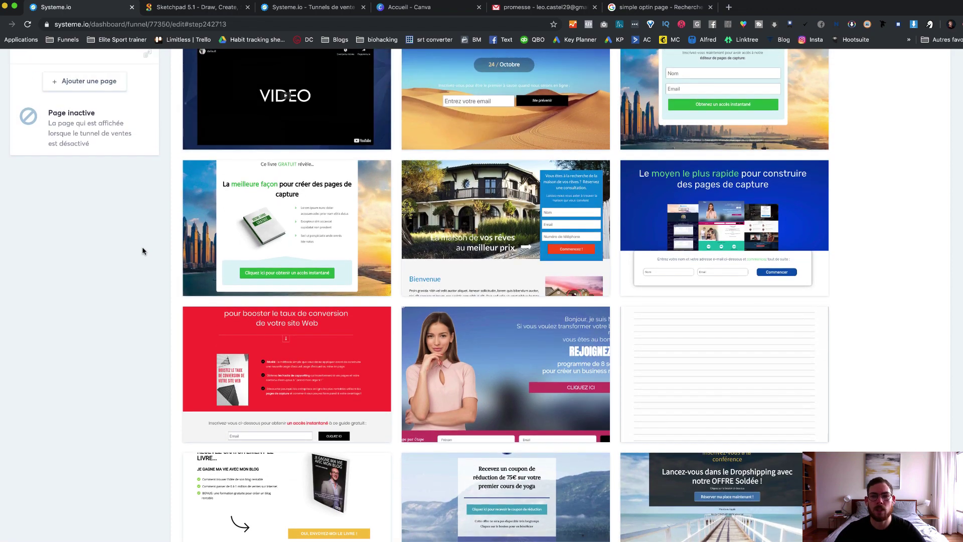
scroll(142, 246, up, 2)
scroll(143, 246, down, 6)
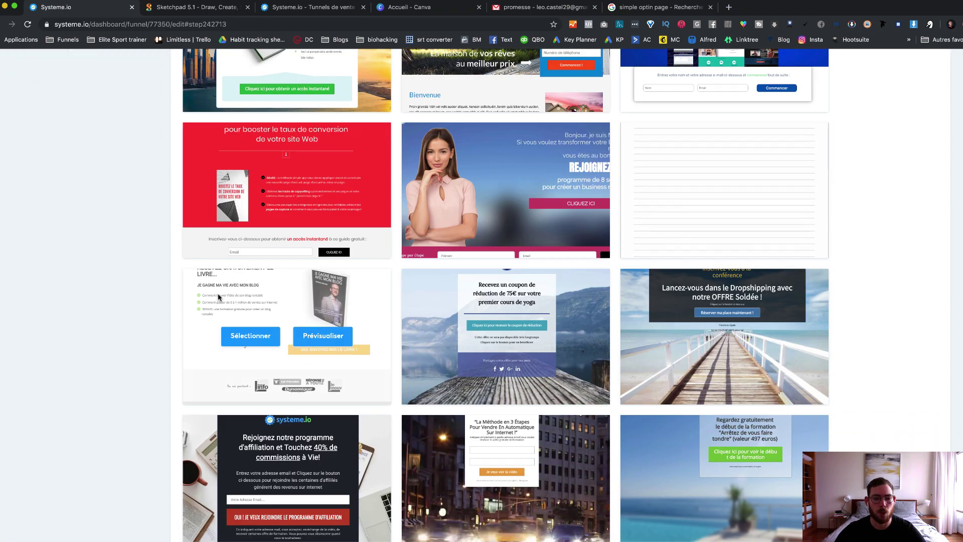
Step: Apply the free-book template, review the capture page's step name and path, and open funnel settings
click(263, 339)
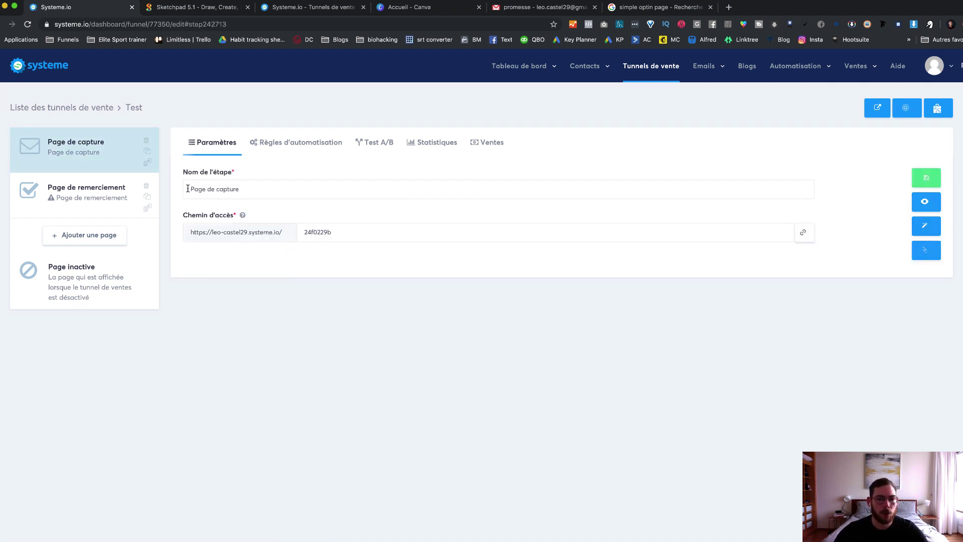
drag(188, 189, 248, 188)
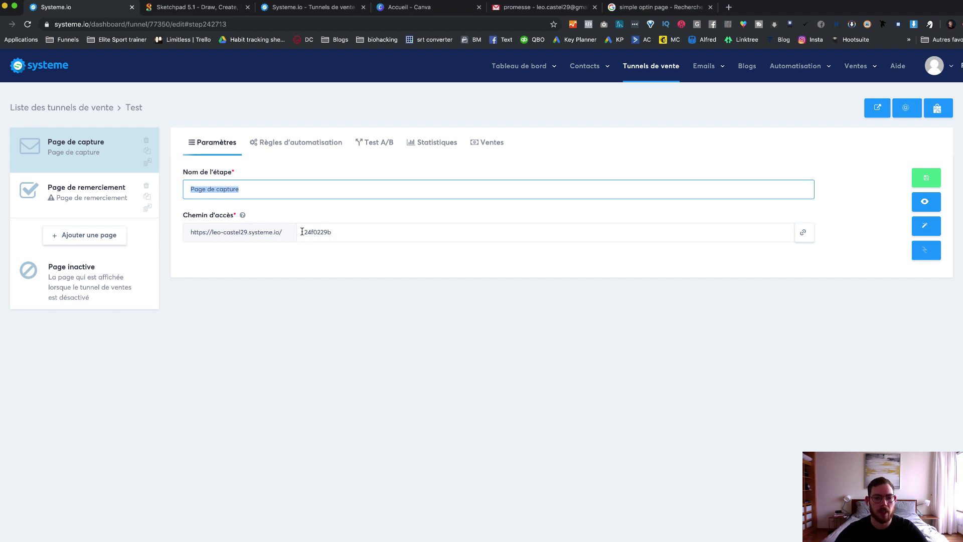
drag(304, 231, 331, 232)
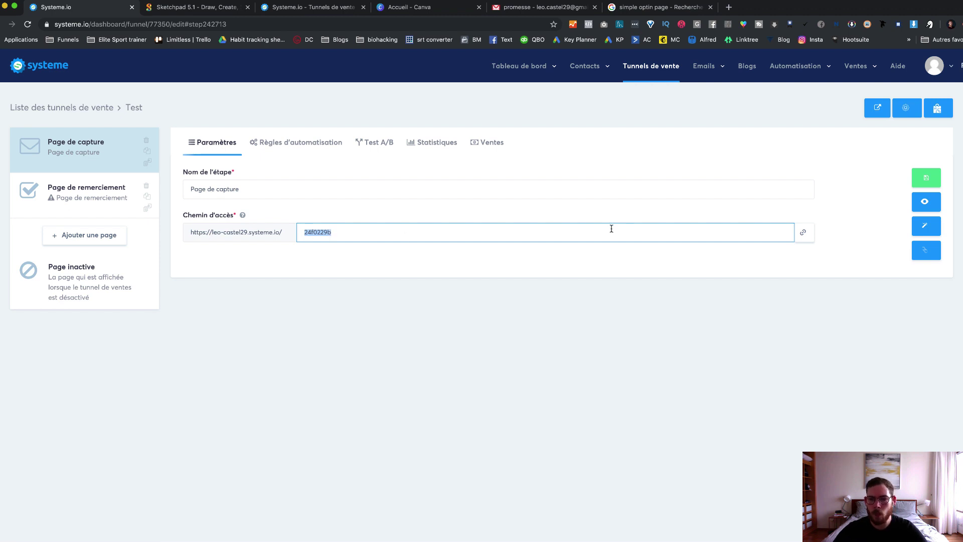
click(553, 273)
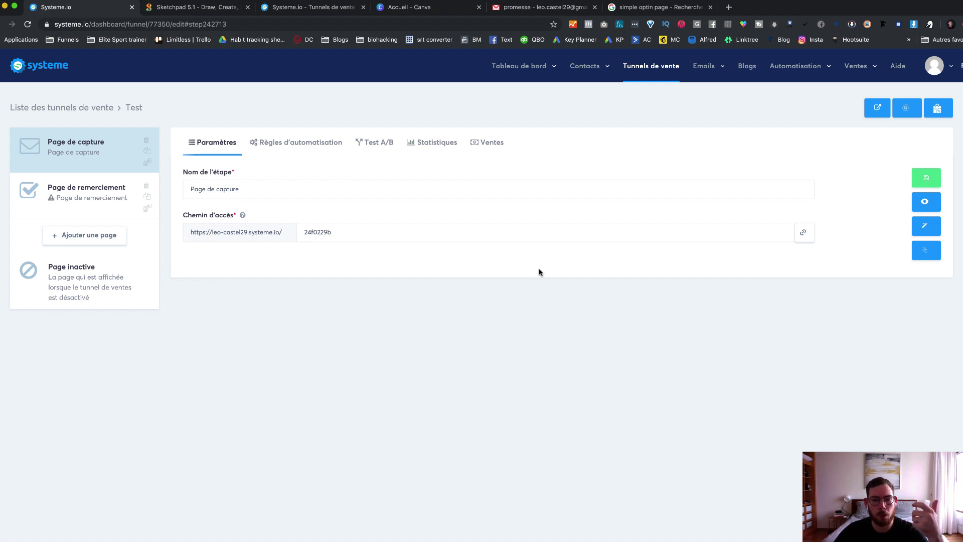
click(906, 108)
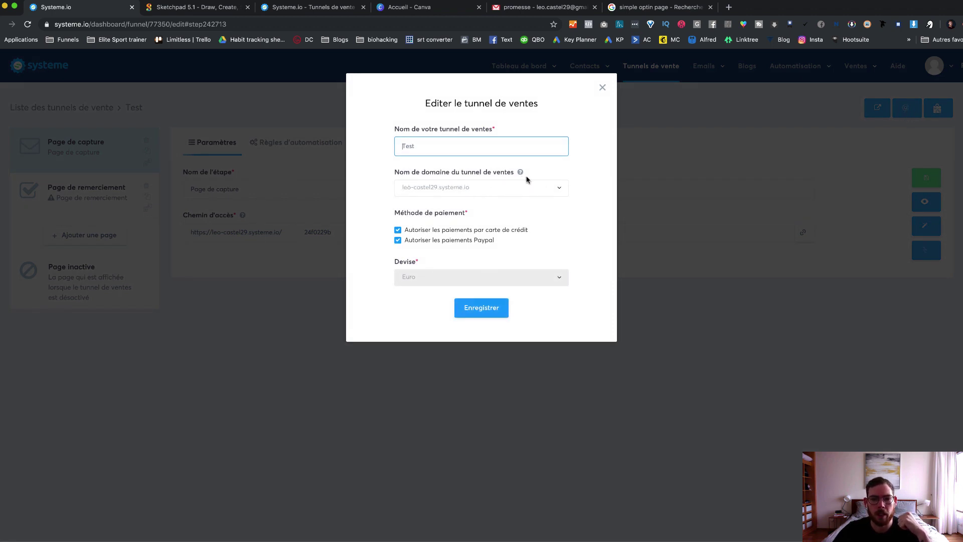
Step: Move the Test funnel onto the formation.limitlessmarketing.fr domain and save the funnel settings
click(559, 189)
click(528, 228)
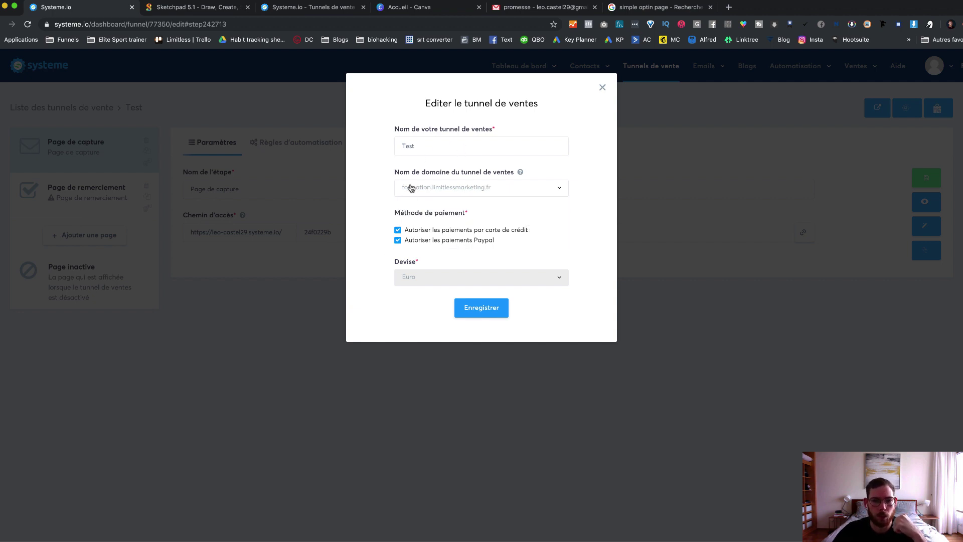
click(485, 313)
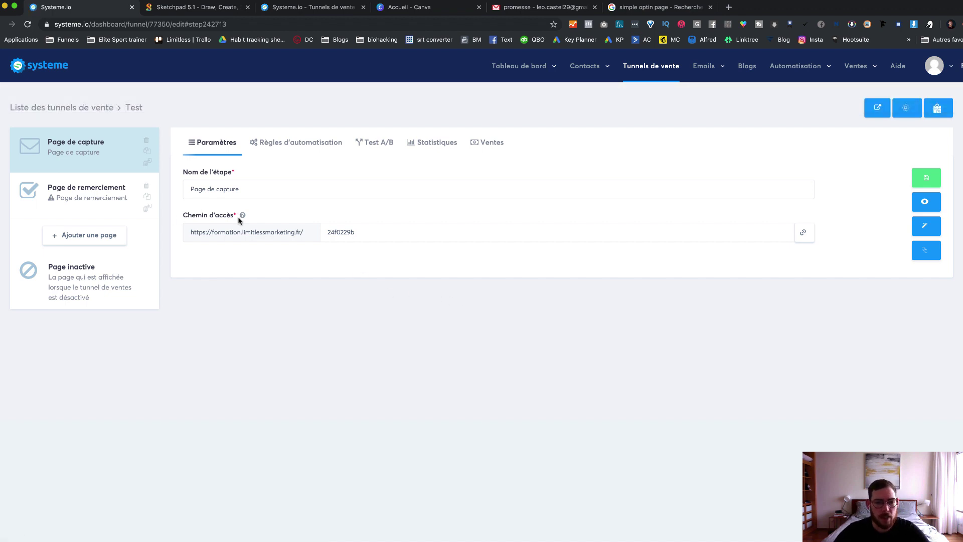
Step: Change the capture page's access path to 'test' and save it
double_click(367, 232)
text(test)
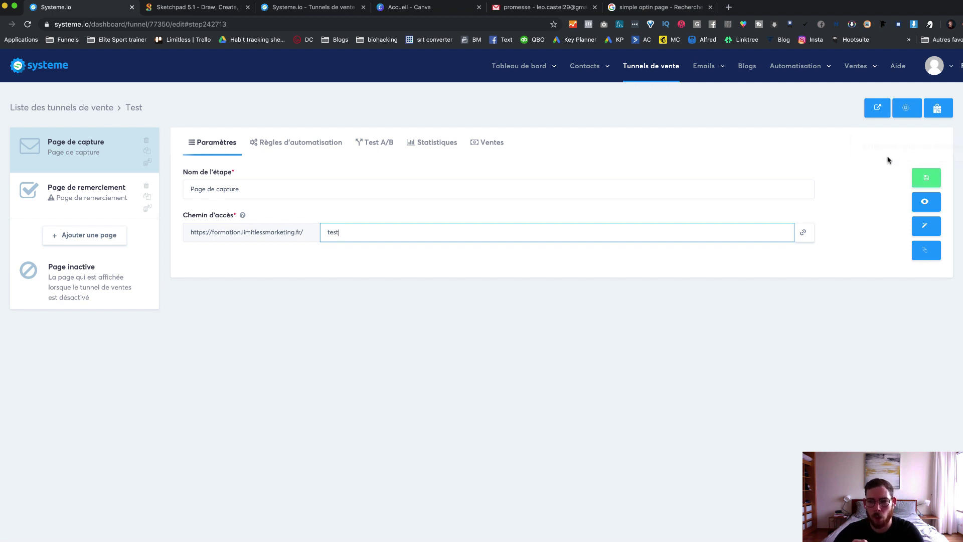
click(923, 177)
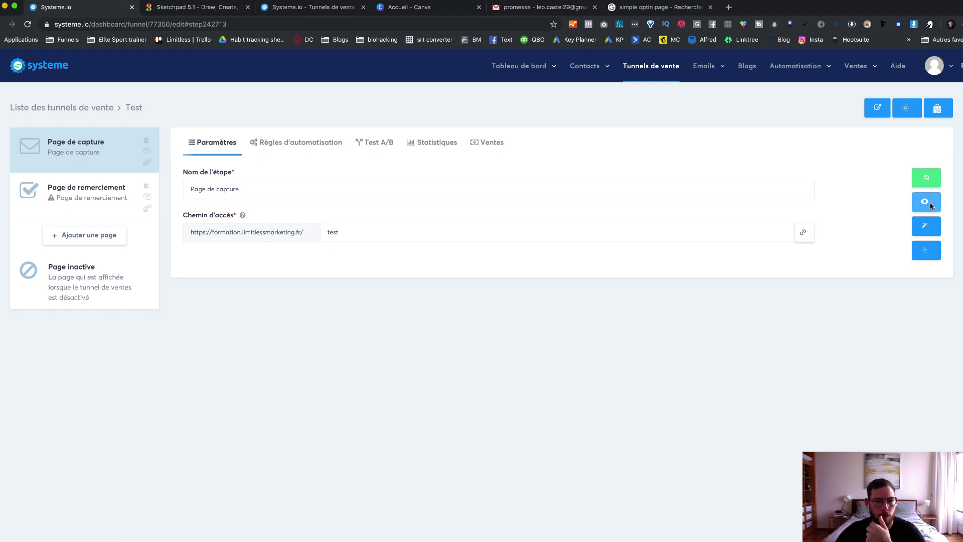
Step: Preview the page at /test and test the 'OUI, ENVOYEZ-MOI LE LIVRE !' email popup
click(926, 202)
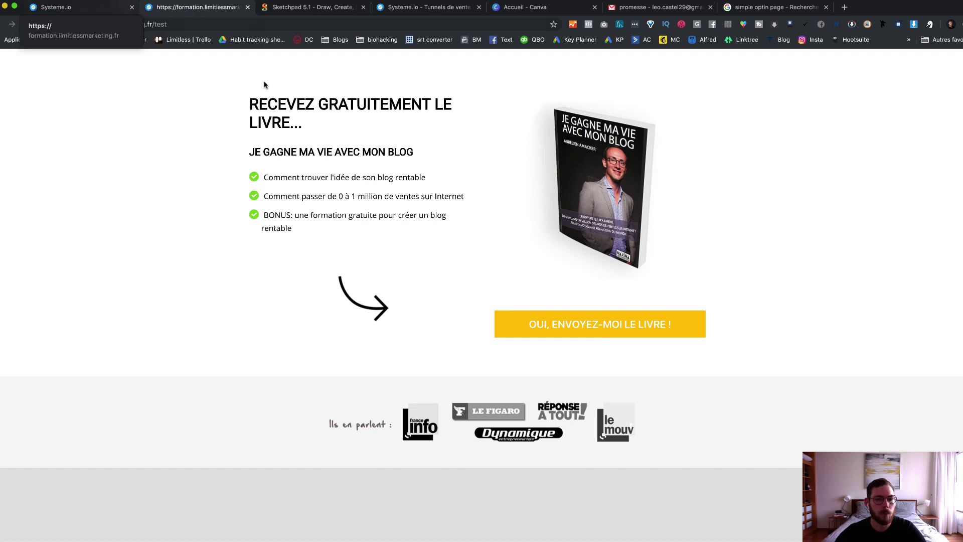
click(620, 326)
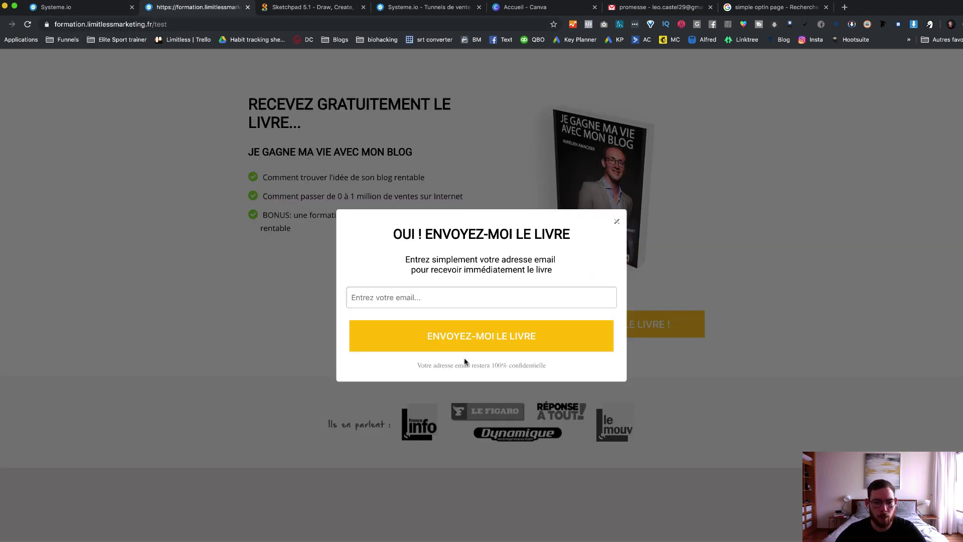
click(616, 221)
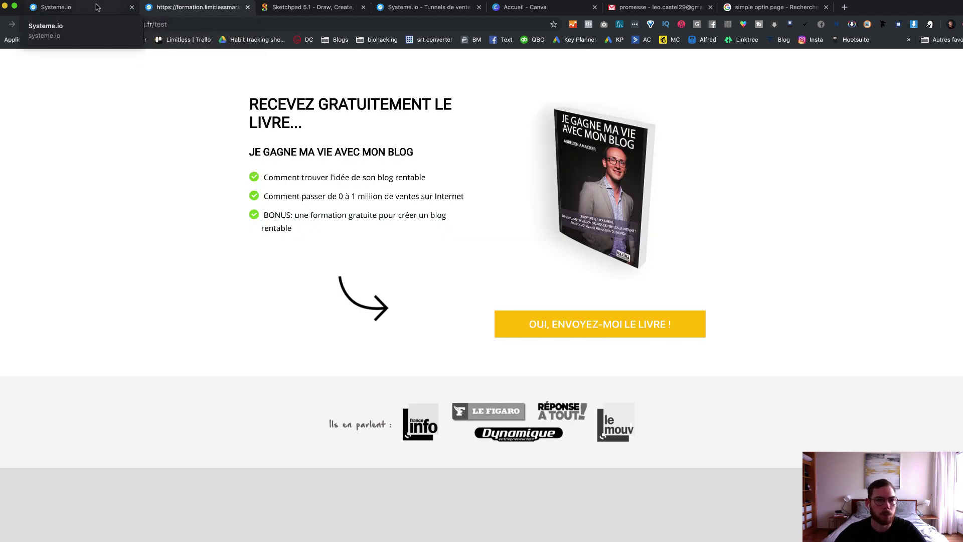
Step: Leave the preview tab and open the free-book capture page with the pencil edit button
key(super+w)
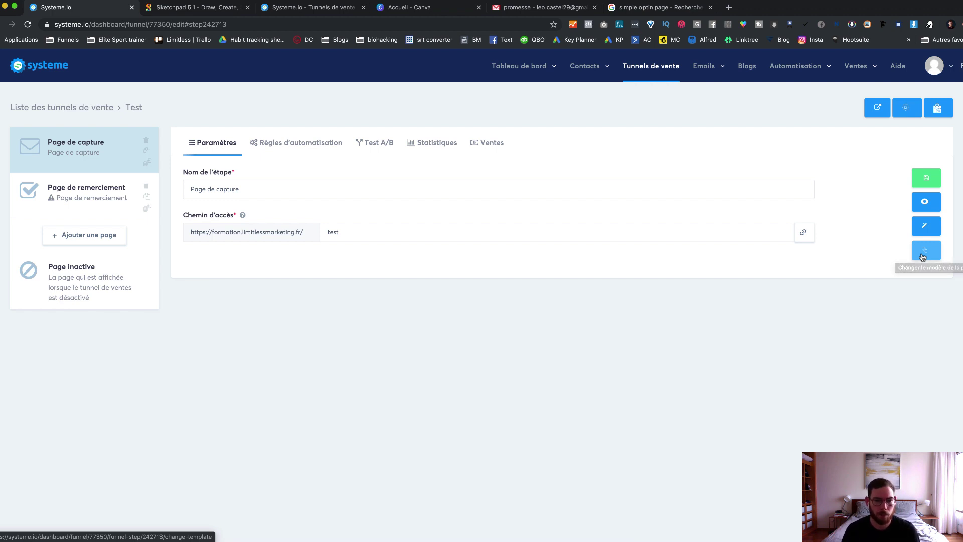
click(927, 229)
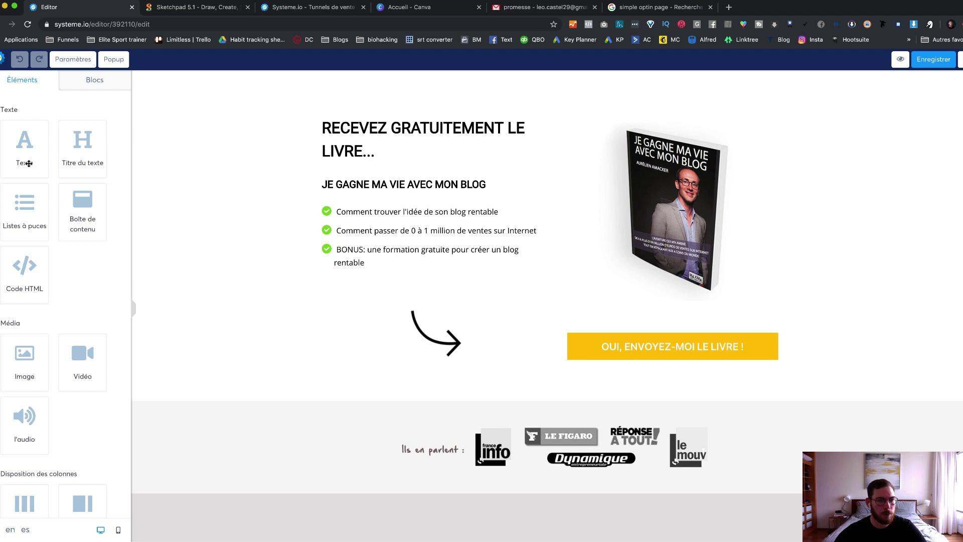
Step: Add a Lorem ipsum text above the media logos, then two-column and three-column rows below it
drag(29, 163, 385, 434)
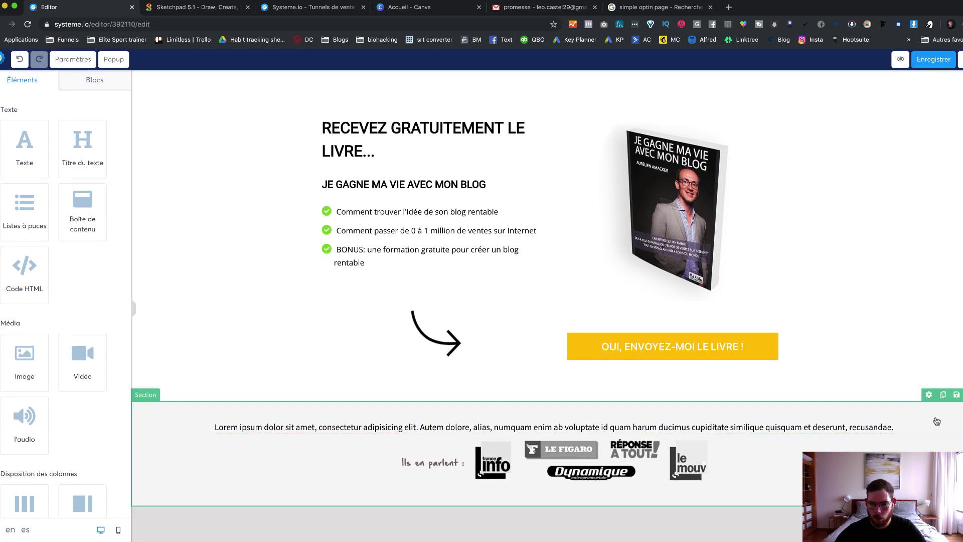
drag(937, 427, 874, 398)
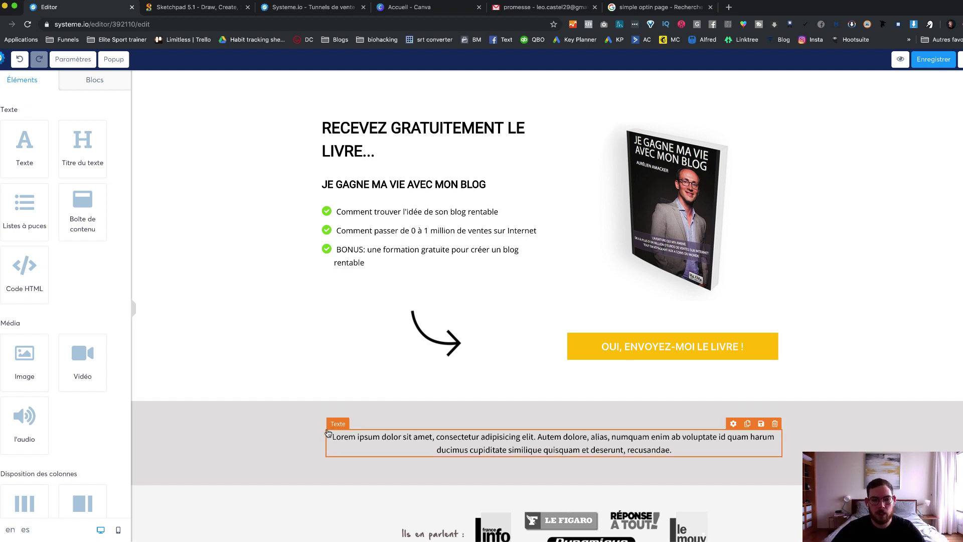
scroll(87, 396, down, 1)
scroll(87, 396, down, 5)
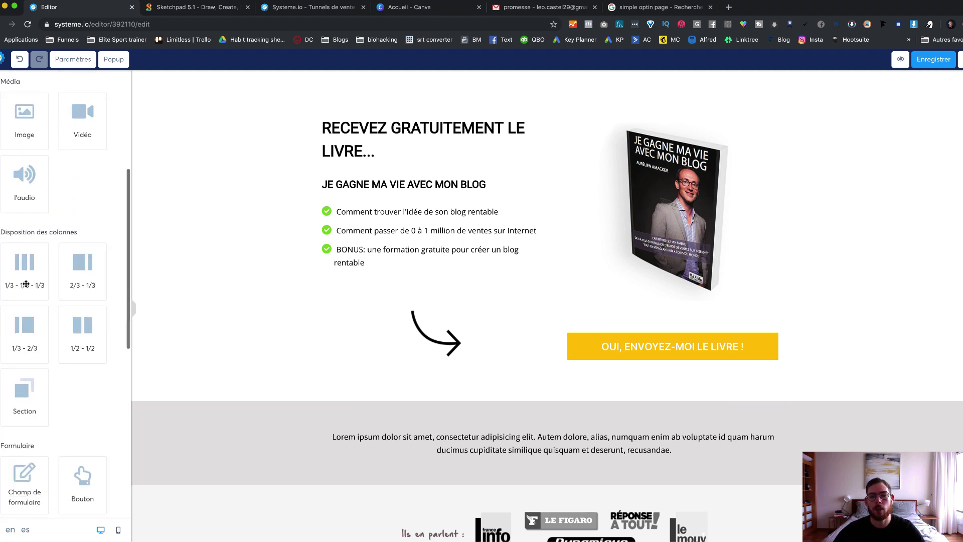
drag(82, 336, 552, 459)
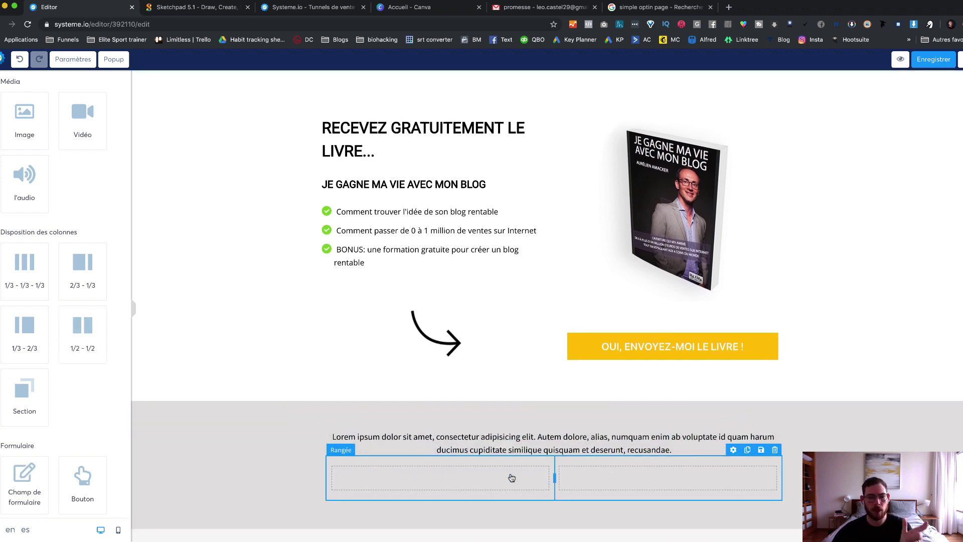
drag(30, 279, 503, 509)
Step: Nest two-column rows in the columns and fill them with Image, Vidéo and audio elements
scroll(486, 502, down, 1)
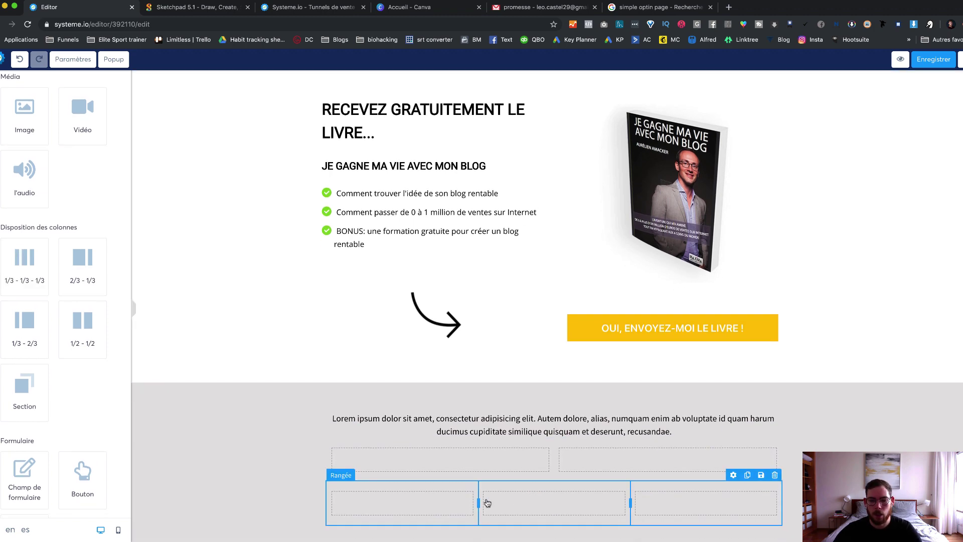
scroll(486, 503, down, 2)
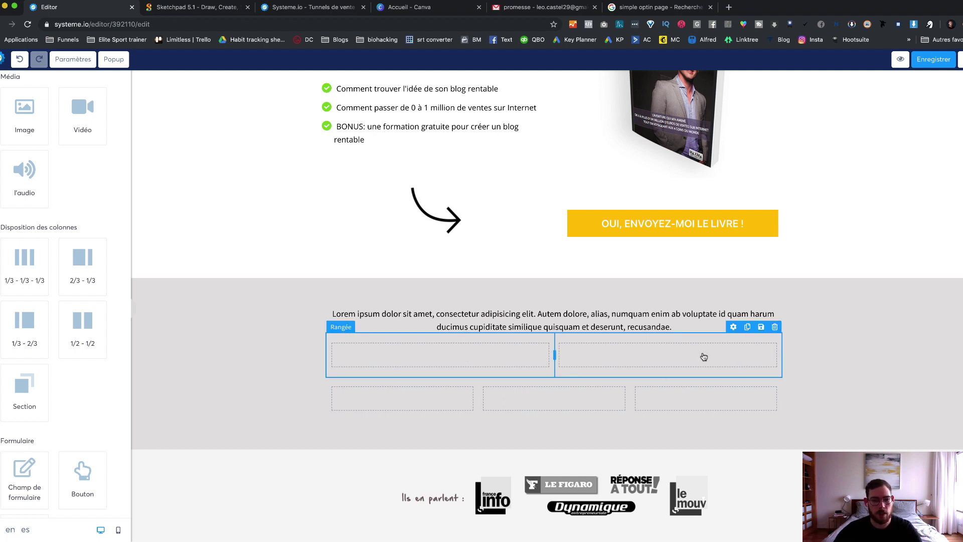
drag(87, 320, 460, 357)
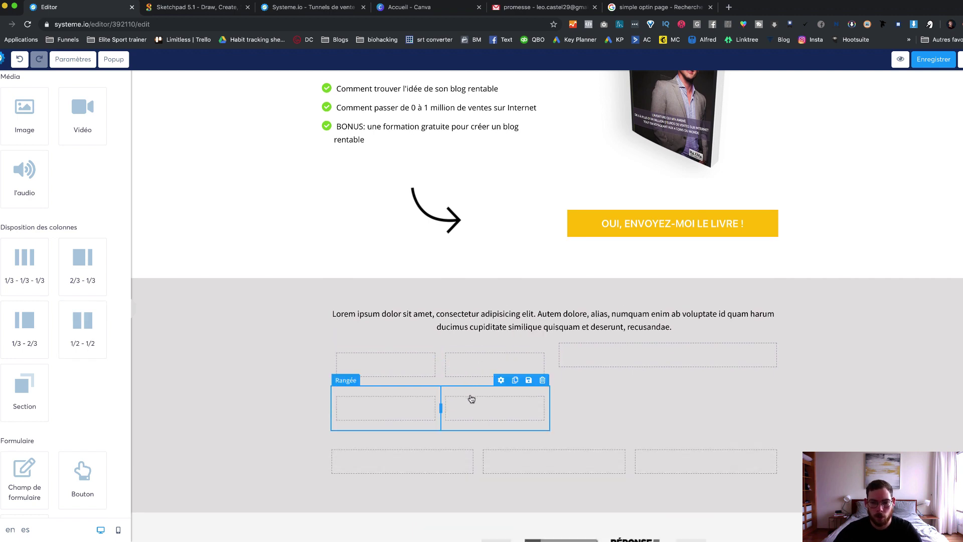
drag(472, 399, 617, 365)
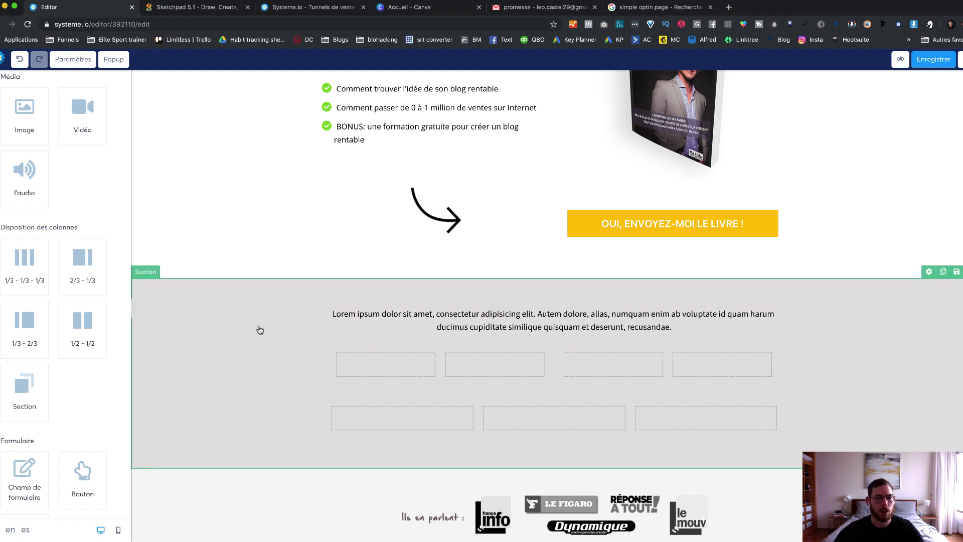
scroll(75, 192, up, 3)
drag(30, 225, 390, 382)
drag(85, 235, 391, 424)
drag(30, 281, 620, 370)
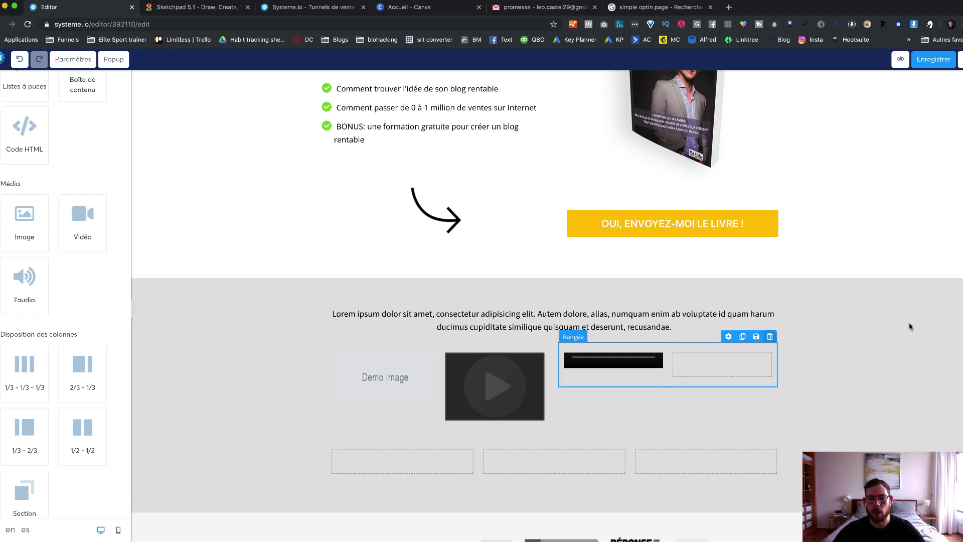
Step: Delete the audio row, the image-and-video row and the empty three-column row
click(770, 336)
key(Return)
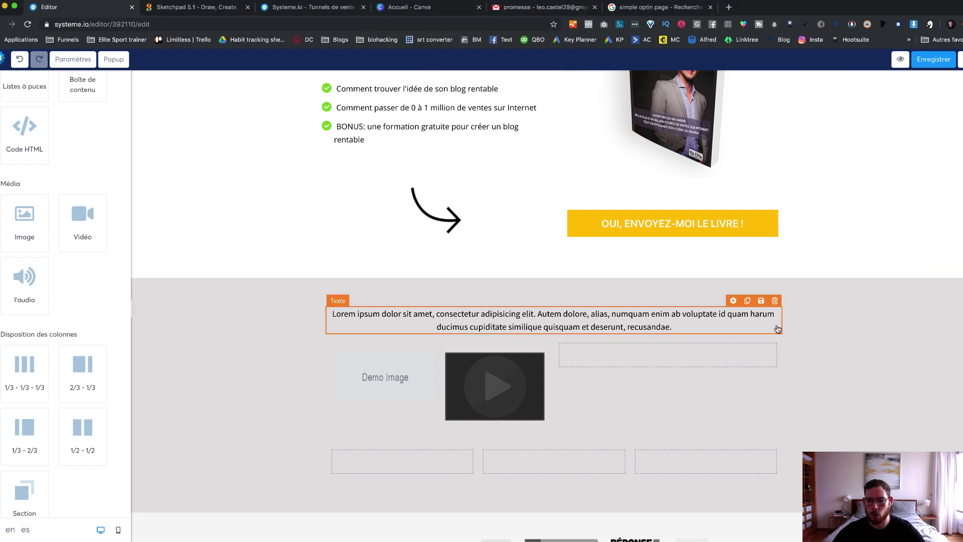
click(774, 326)
click(574, 84)
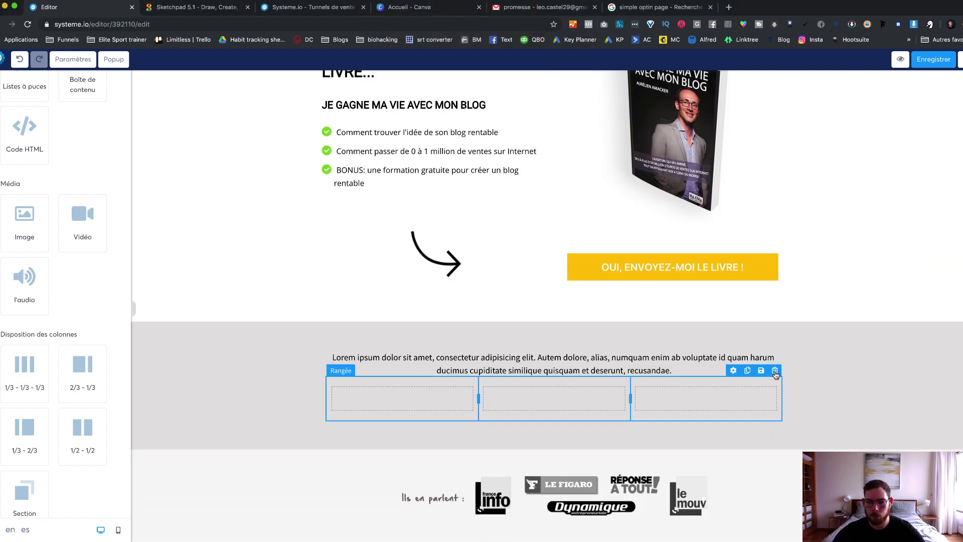
click(775, 371)
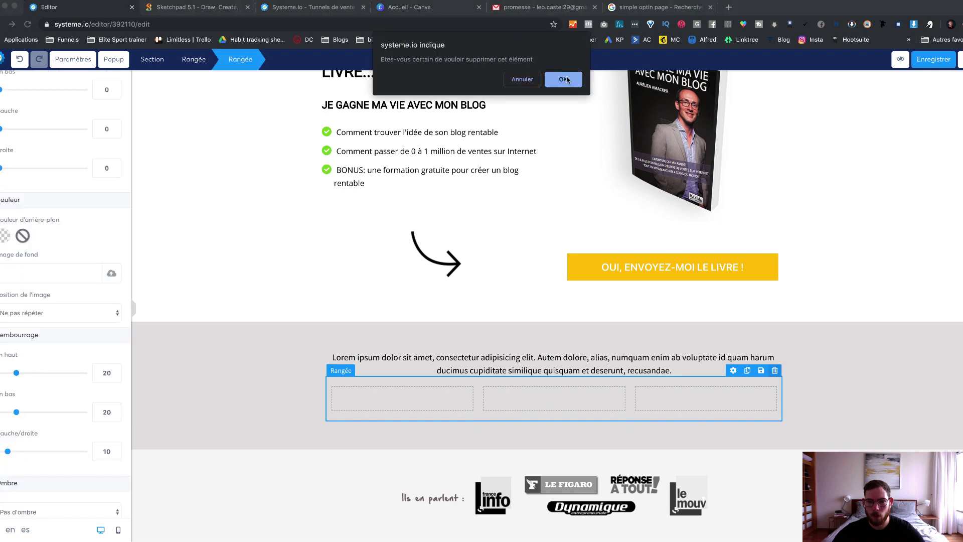
click(563, 80)
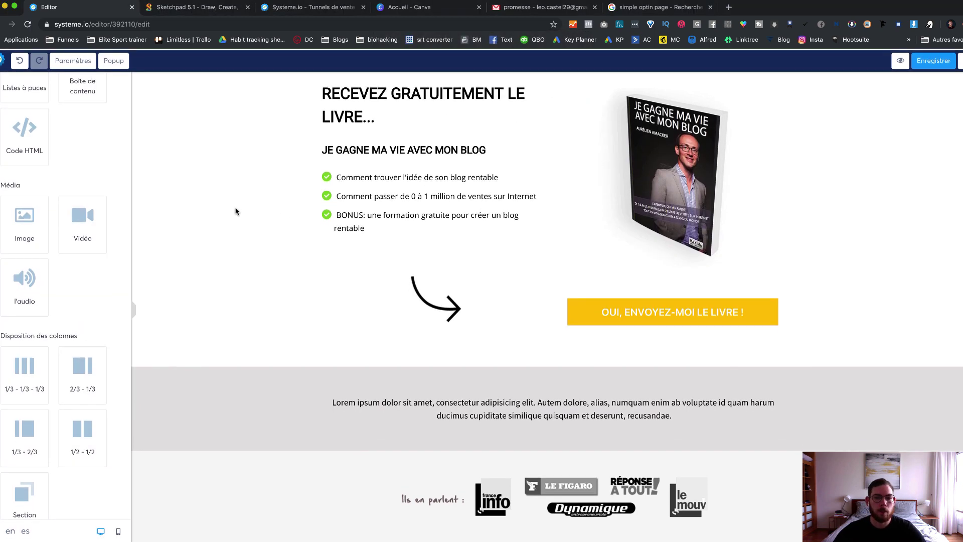
Step: Try dropping a new Section block near the grey Lorem ipsum section
scroll(83, 168, up, 3)
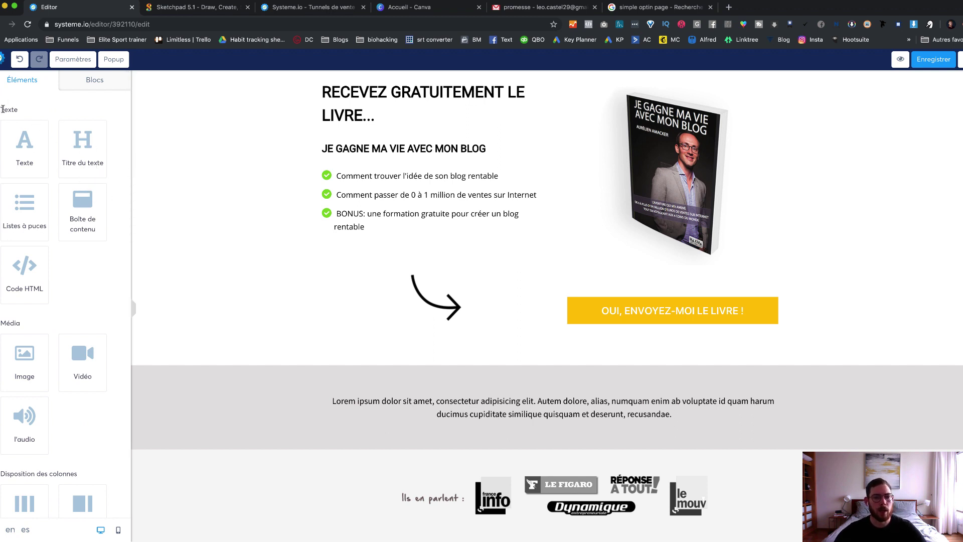
drag(2, 104, 26, 113)
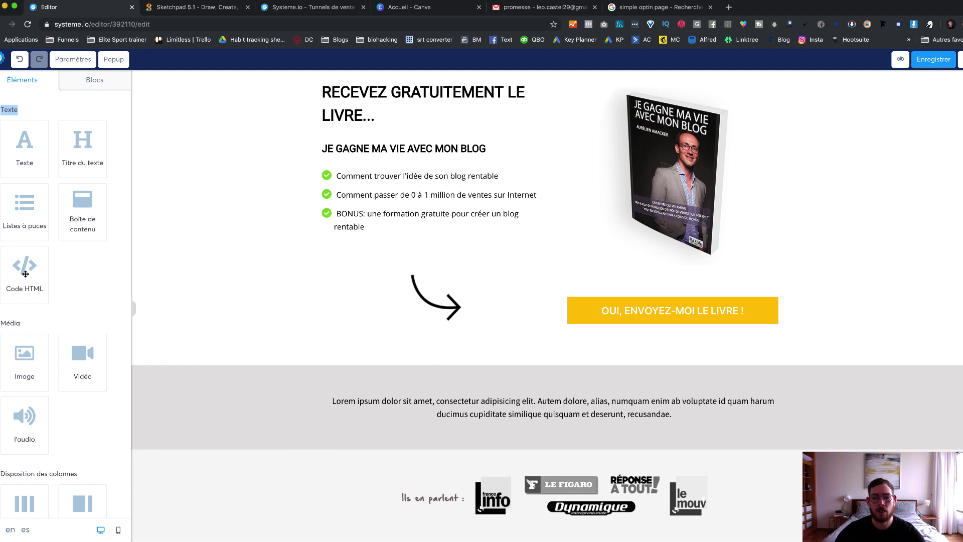
scroll(25, 273, down, 5)
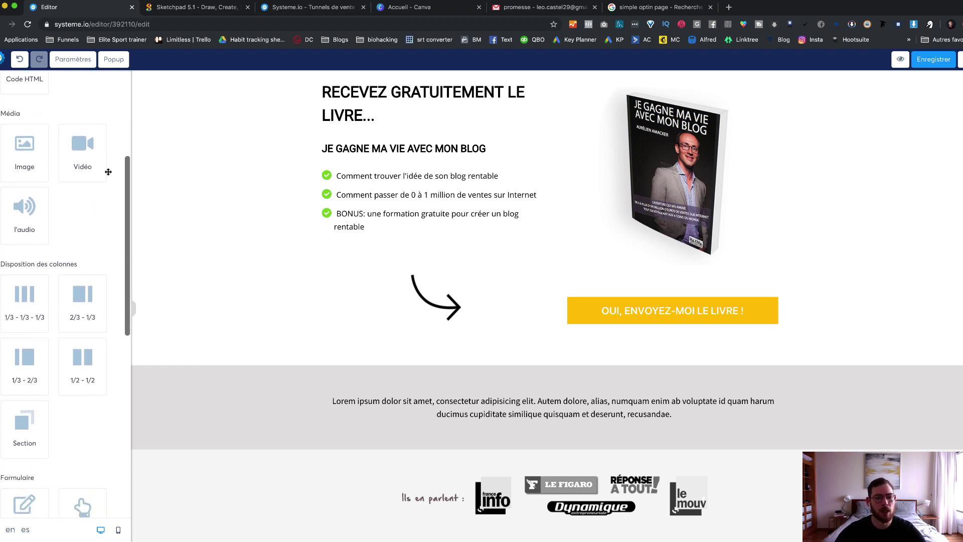
scroll(75, 236, down, 4)
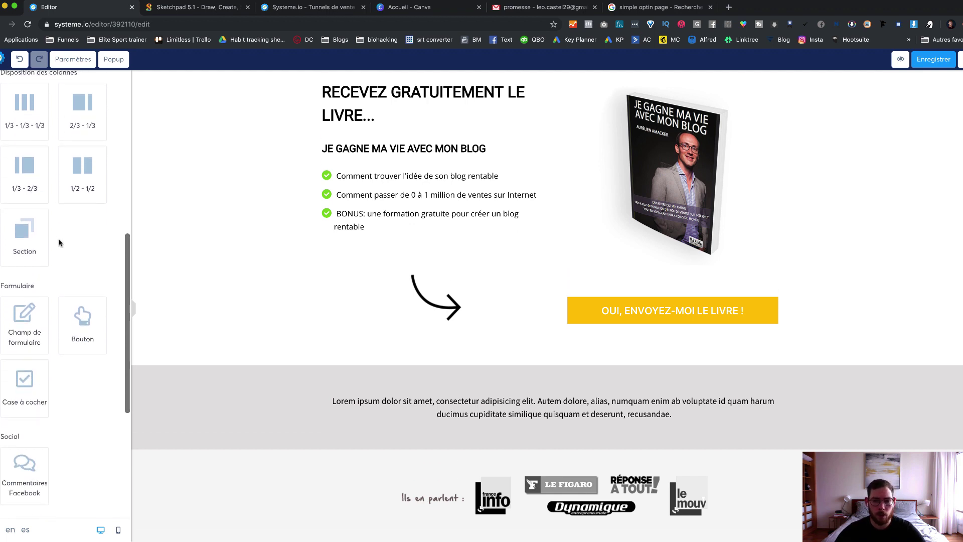
scroll(55, 241, down, 2)
drag(32, 213, 411, 375)
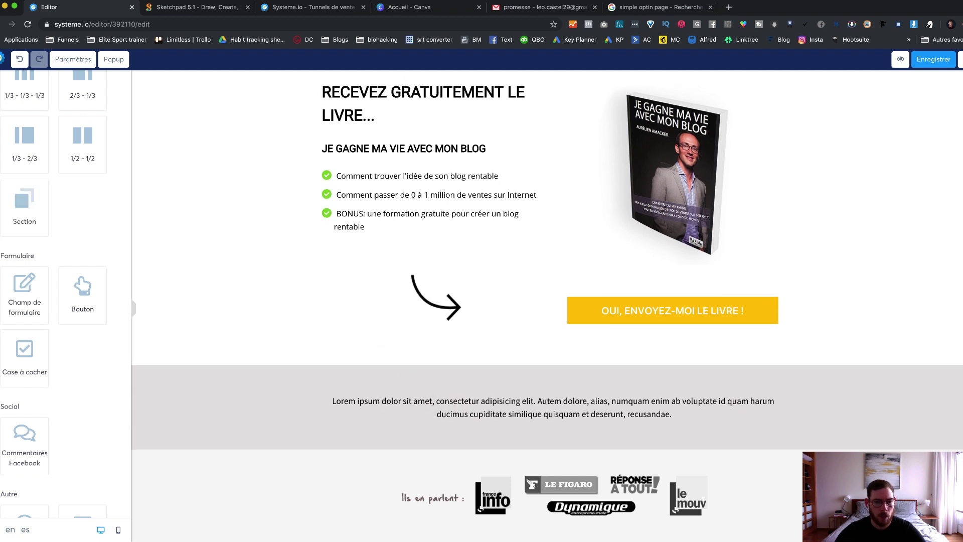
drag(16, 225, 351, 362)
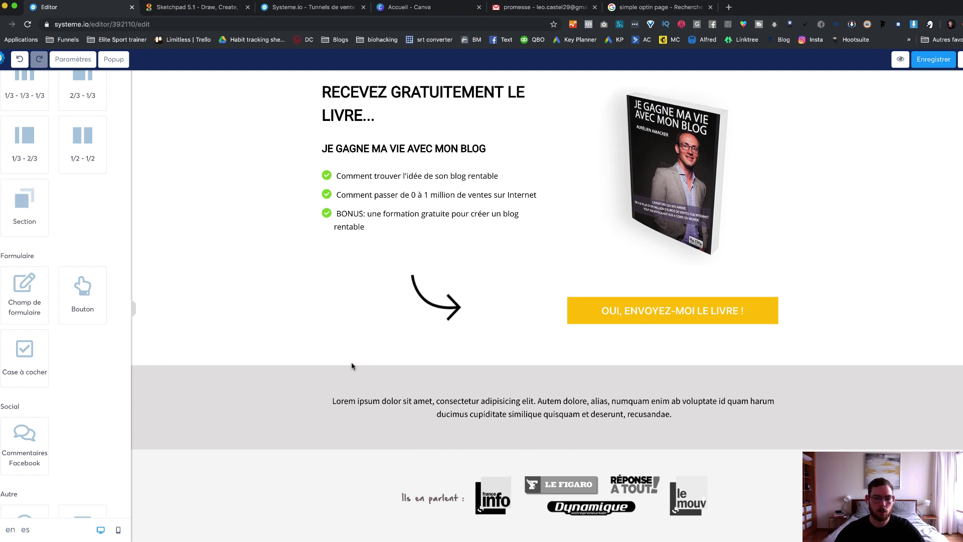
drag(24, 204, 913, 432)
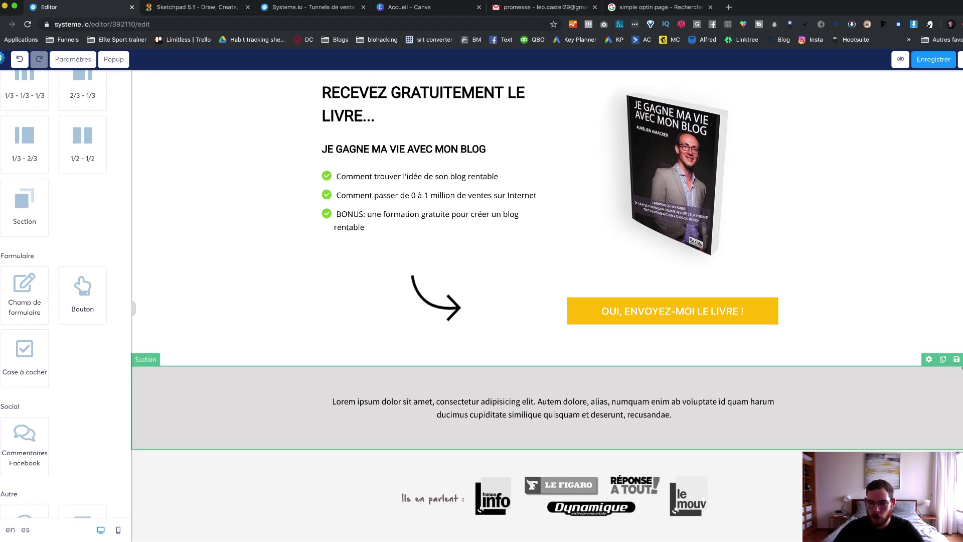
Step: Delete the grey Lorem ipsum section and drop a new empty section in its place
click(961, 360)
click(573, 78)
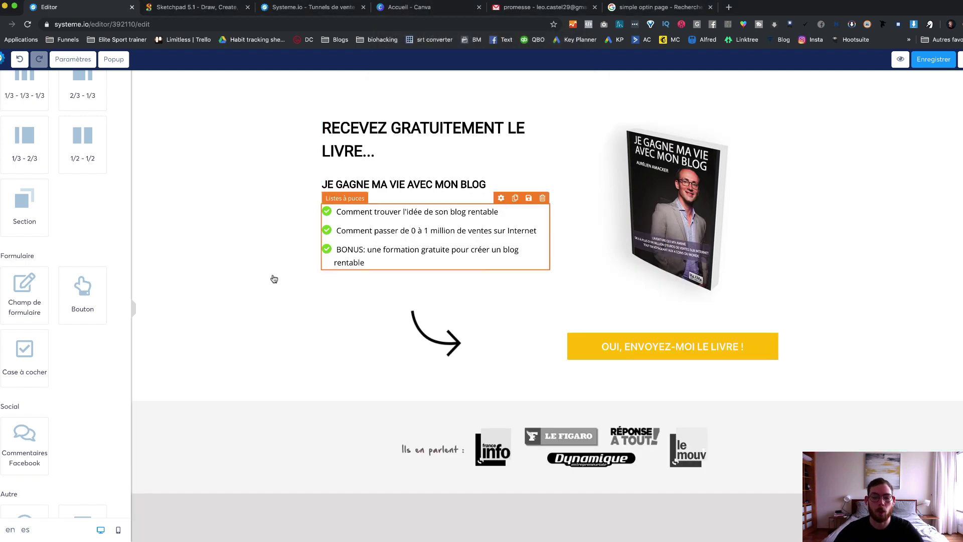
drag(23, 211, 340, 393)
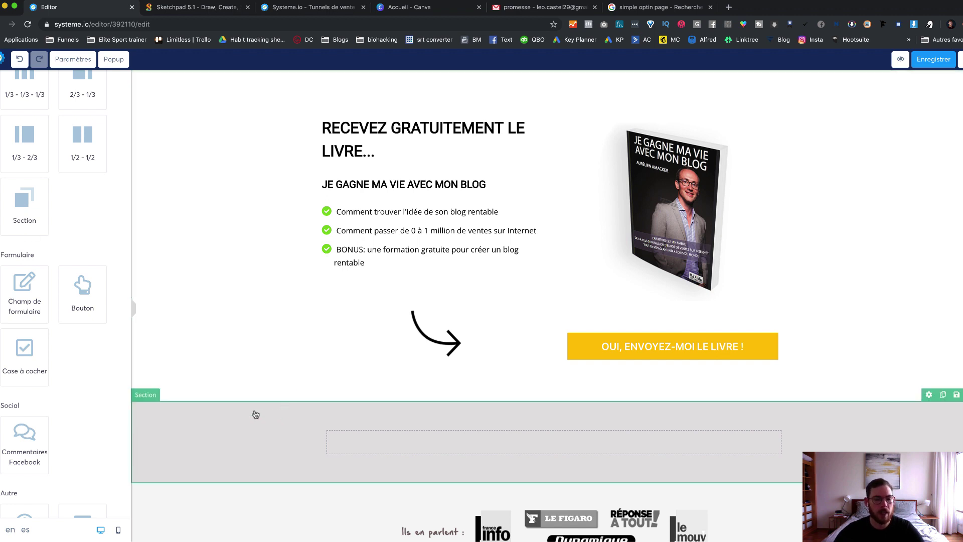
drag(28, 201, 267, 406)
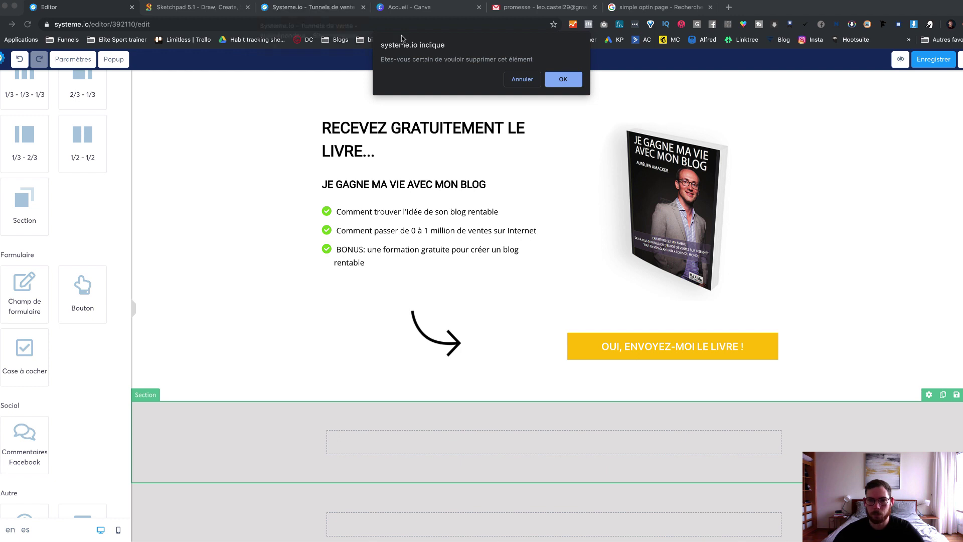
click(561, 78)
scroll(46, 194, down, 5)
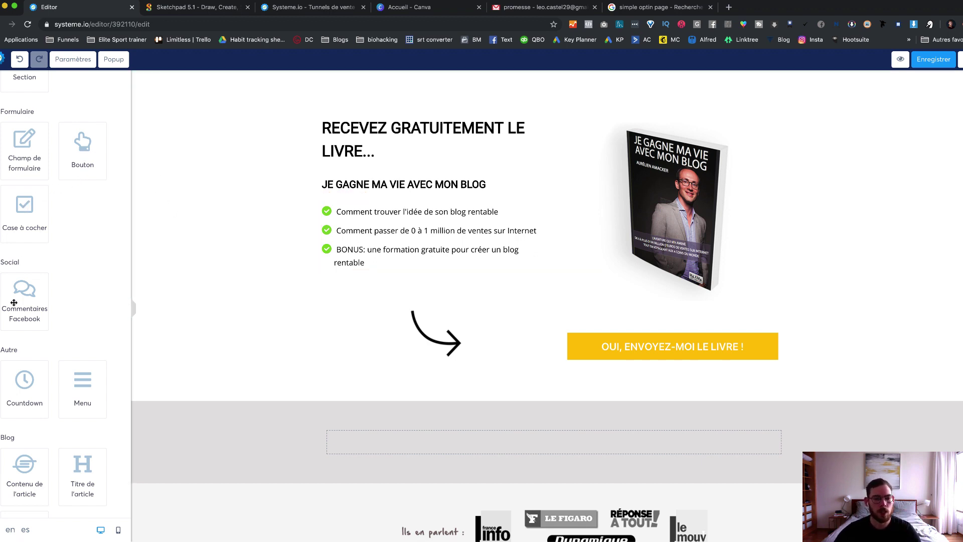
scroll(17, 303, down, 2)
scroll(20, 281, down, 1)
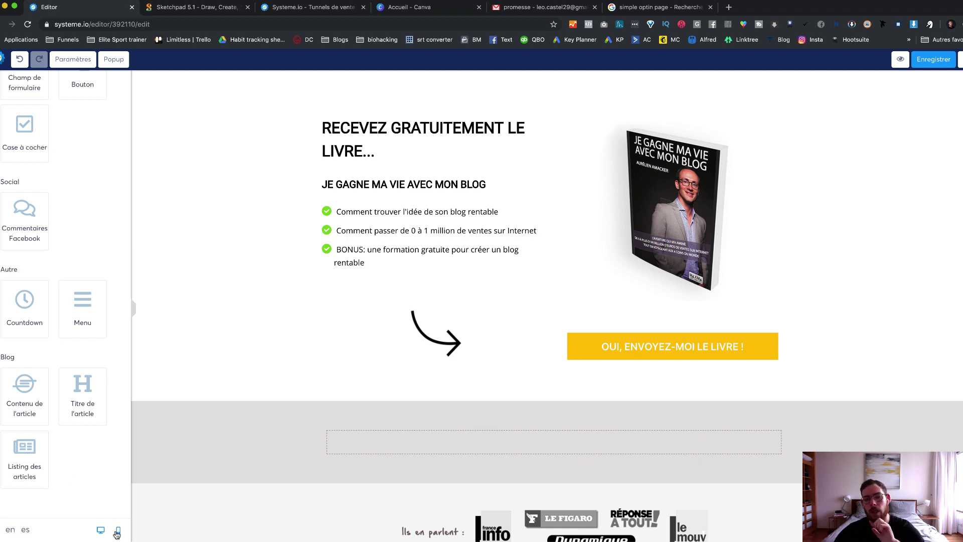
click(118, 532)
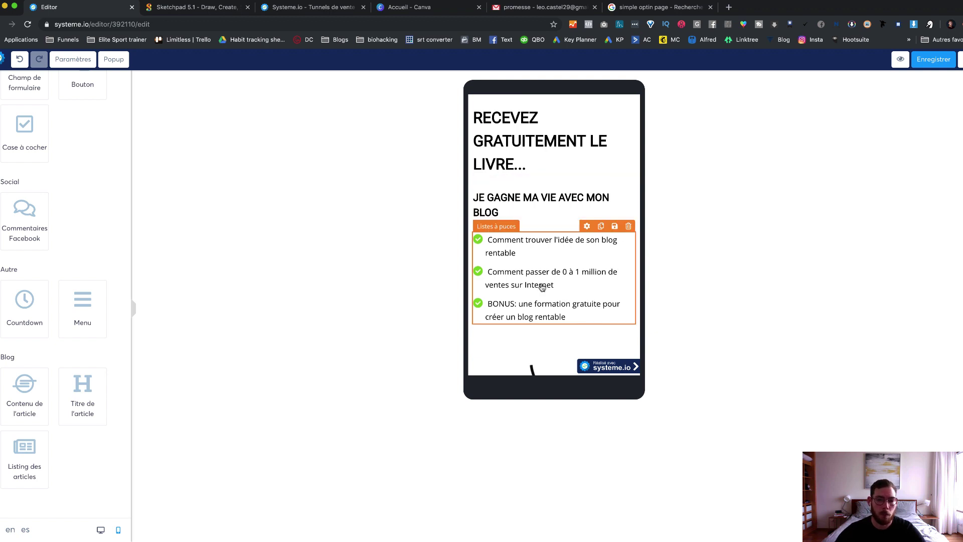
scroll(542, 287, down, 8)
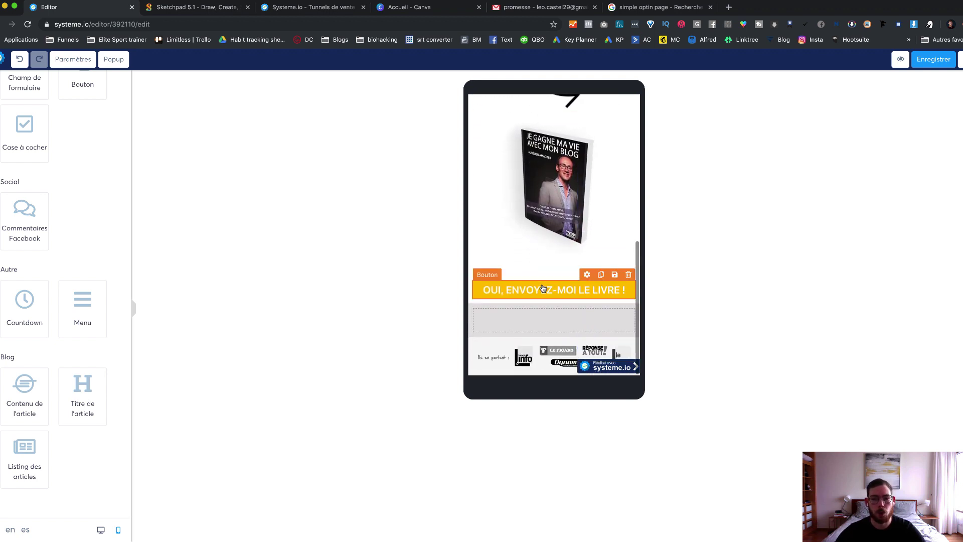
scroll(542, 271, up, 5)
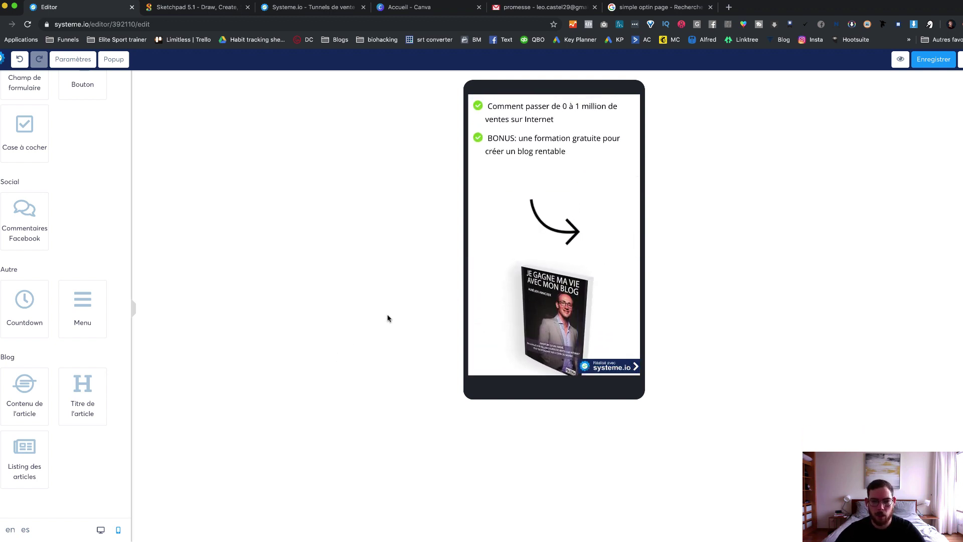
click(101, 530)
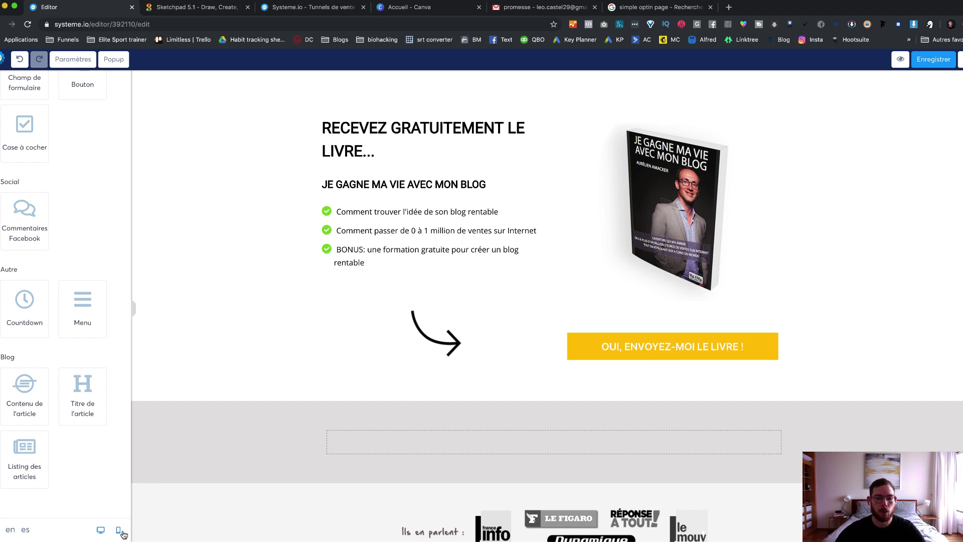
Step: Uncheck Mobile visibility on the curved arrow image so it displays only on desktop
click(119, 531)
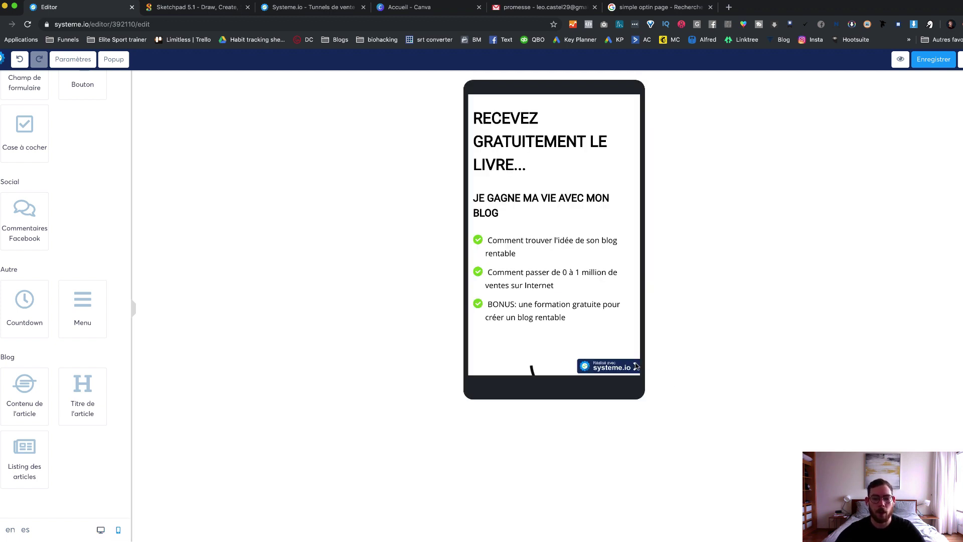
scroll(553, 315, down, 3)
scroll(554, 316, down, 3)
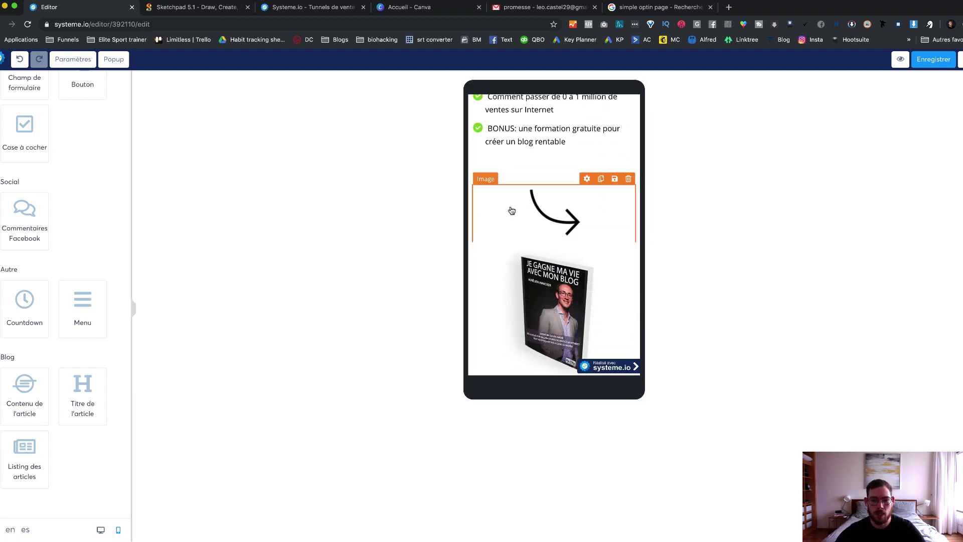
click(587, 179)
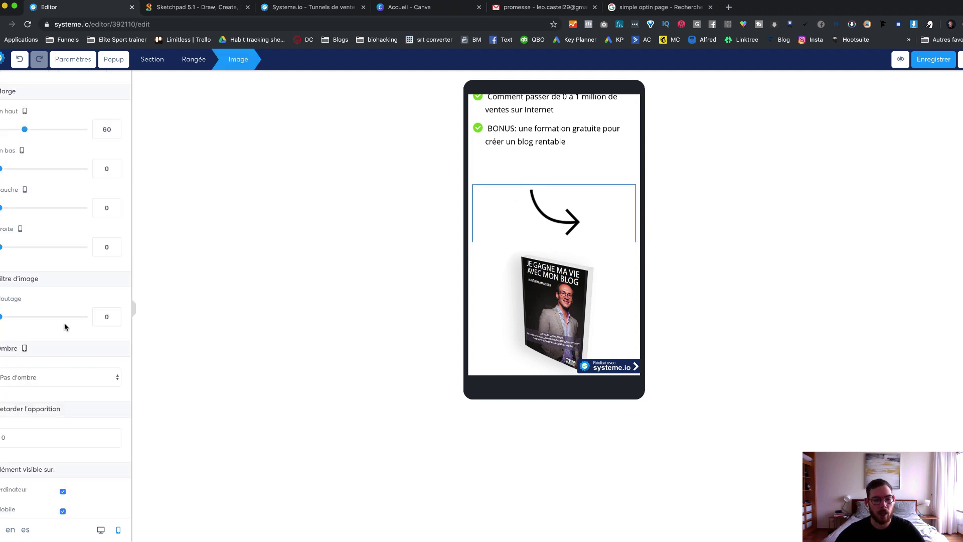
click(62, 512)
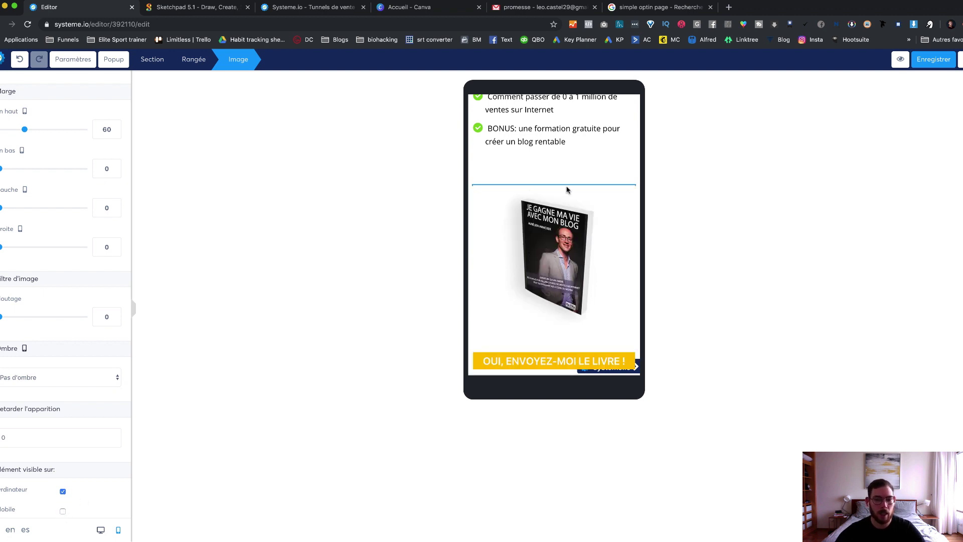
click(100, 529)
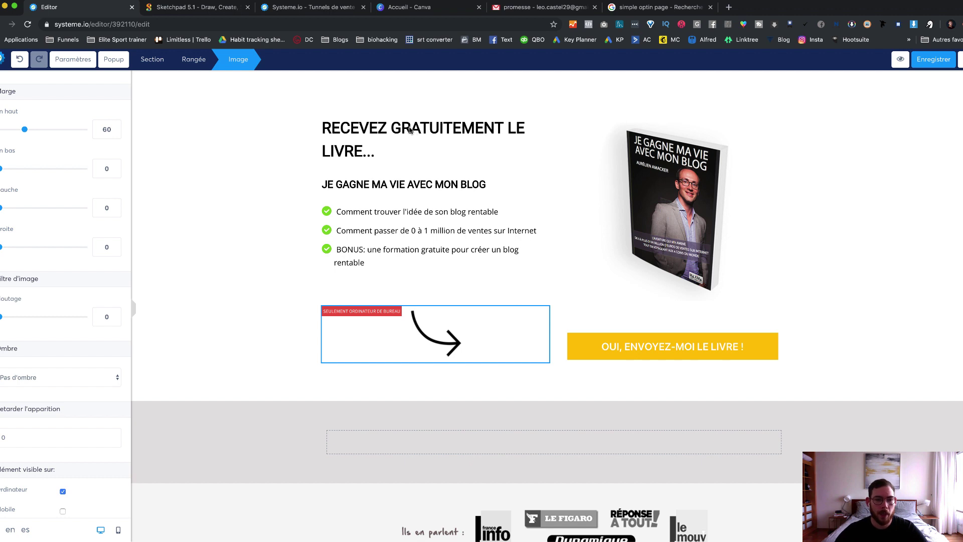
click(241, 192)
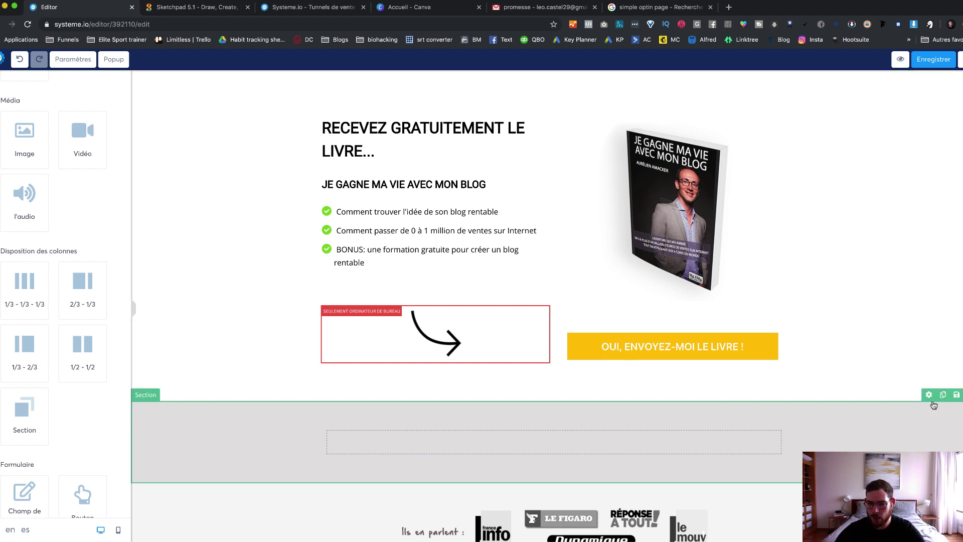
Step: Delete the empty grey section and the Ils en parlent logos, then add a new empty section
click(957, 394)
click(574, 84)
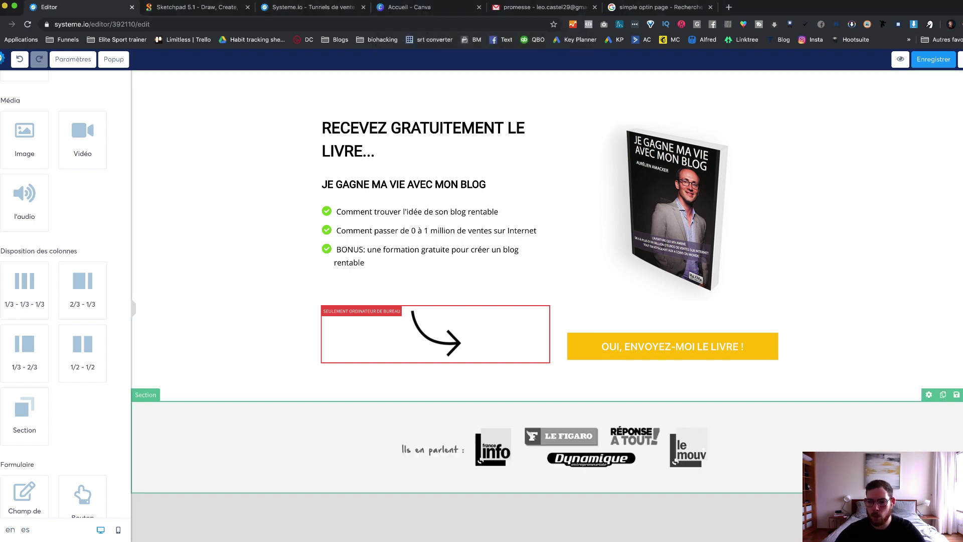
click(956, 395)
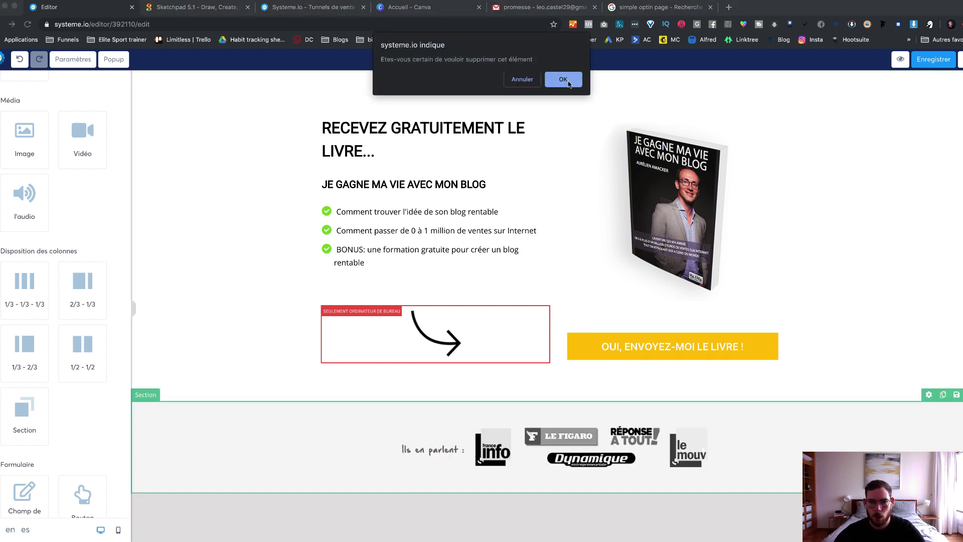
click(571, 84)
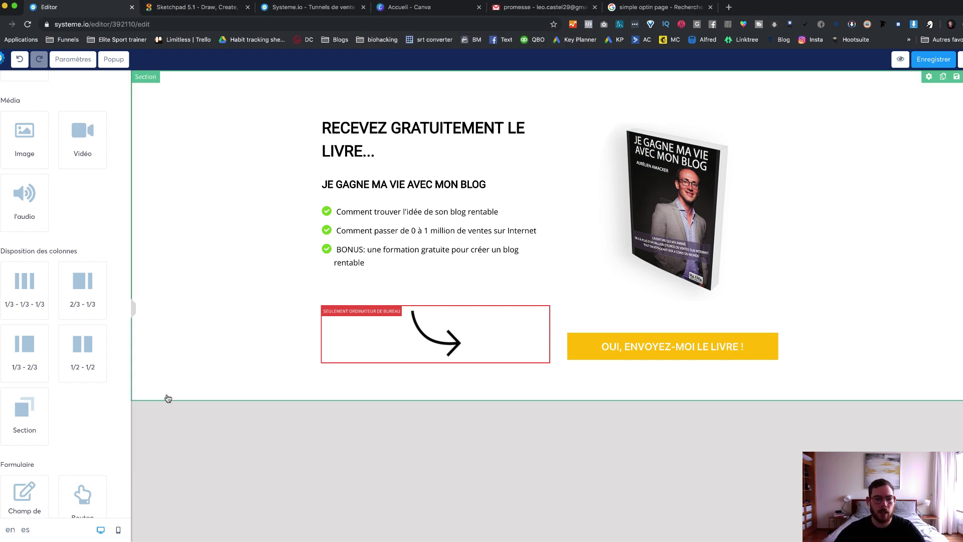
drag(30, 406, 458, 447)
scroll(71, 226, up, 5)
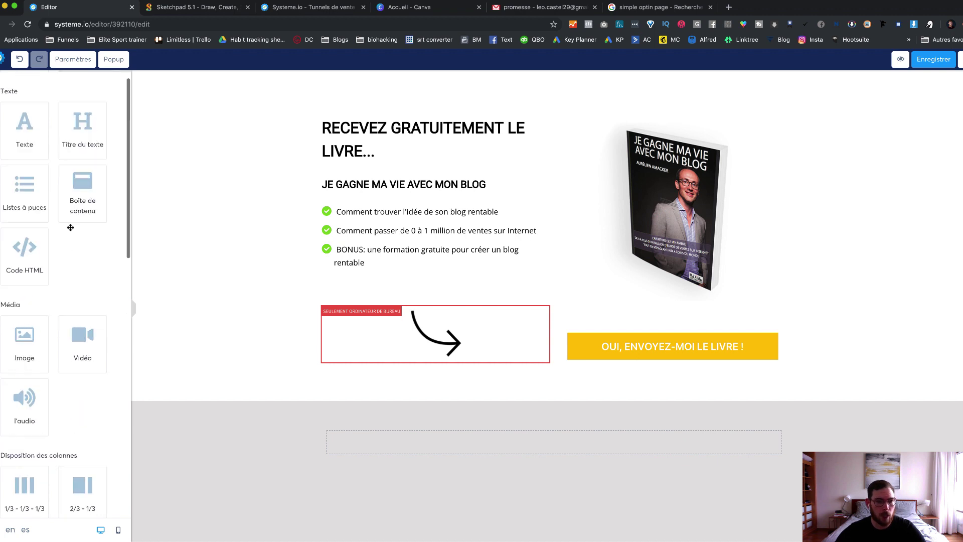
Step: Add a text block to the new section and replace its lorem ipsum with 'CGV'
drag(31, 145, 548, 450)
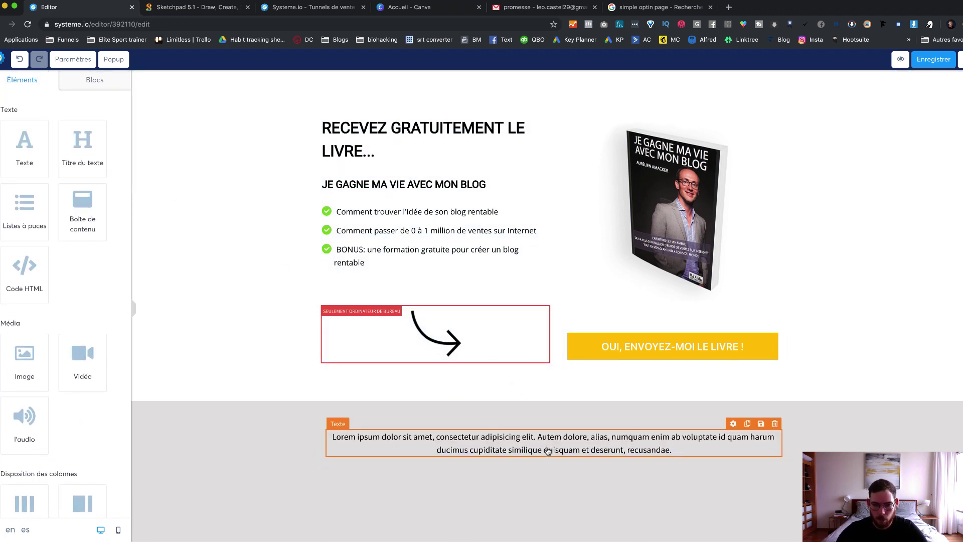
double_click(547, 449)
triple_click(548, 449)
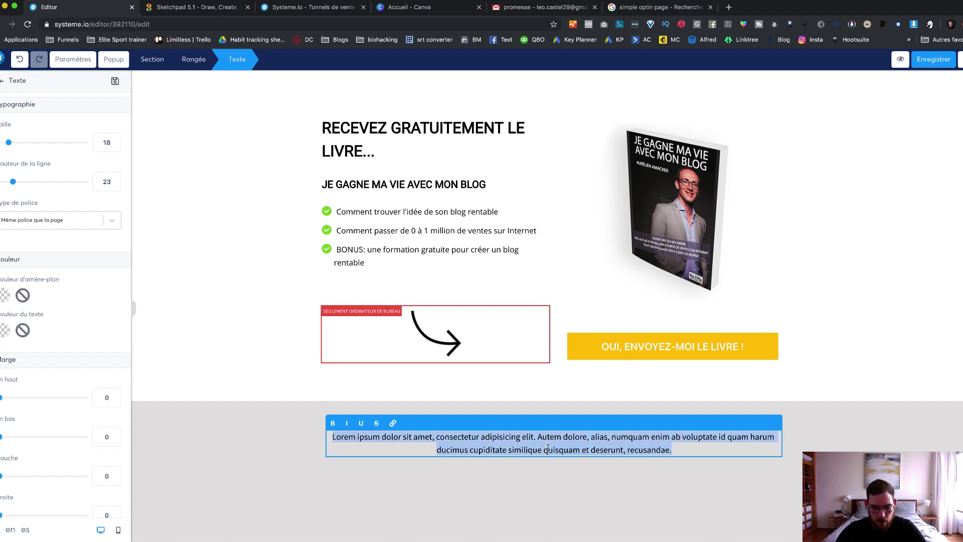
key(BackSpace)
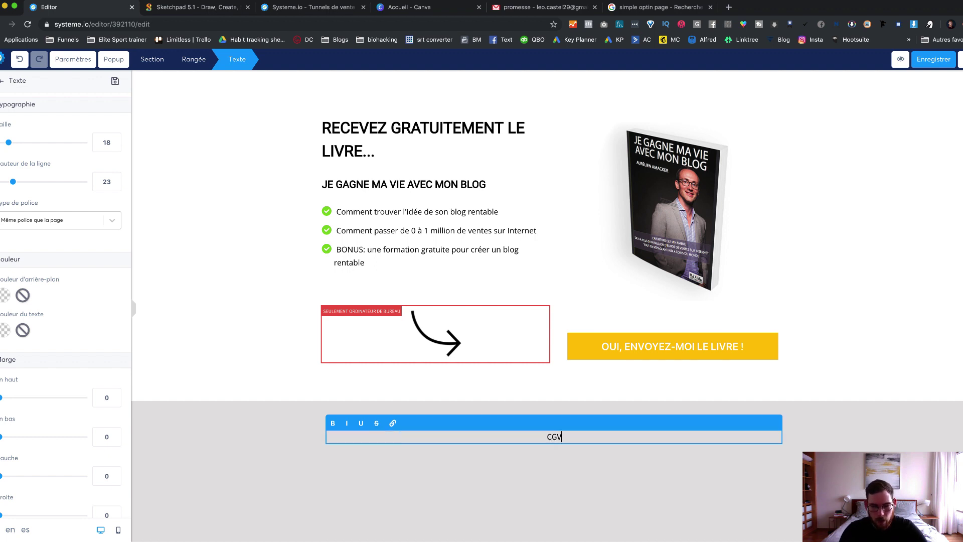
click(554, 454)
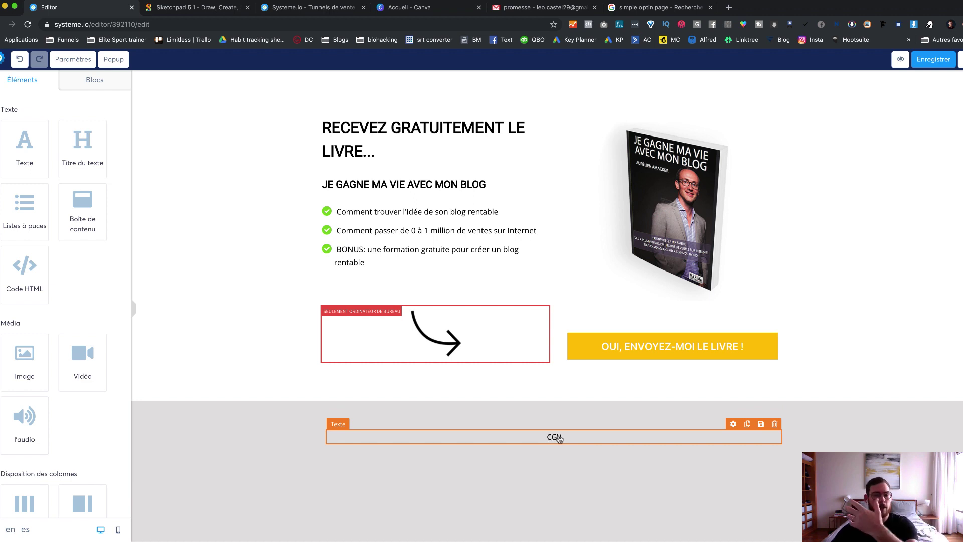
double_click(558, 437)
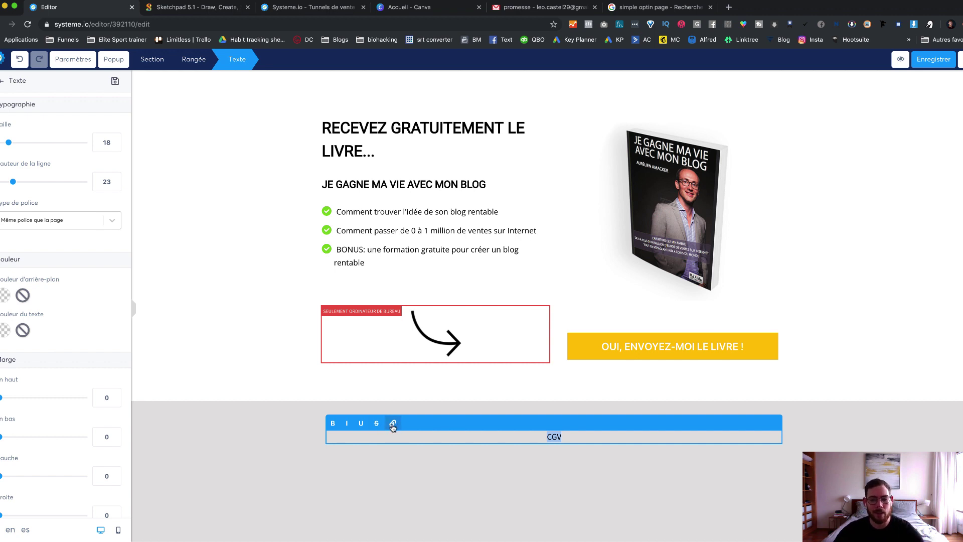
click(393, 424)
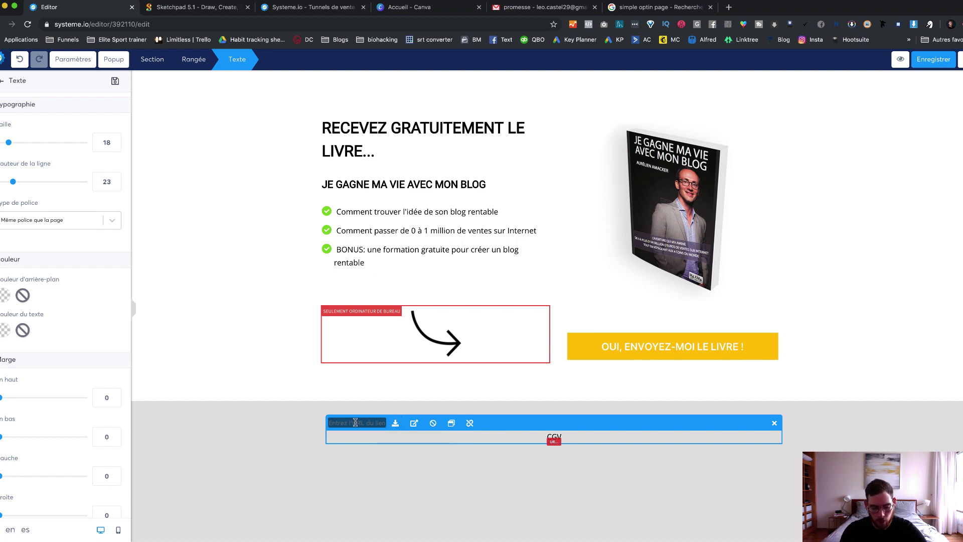
text(www.)
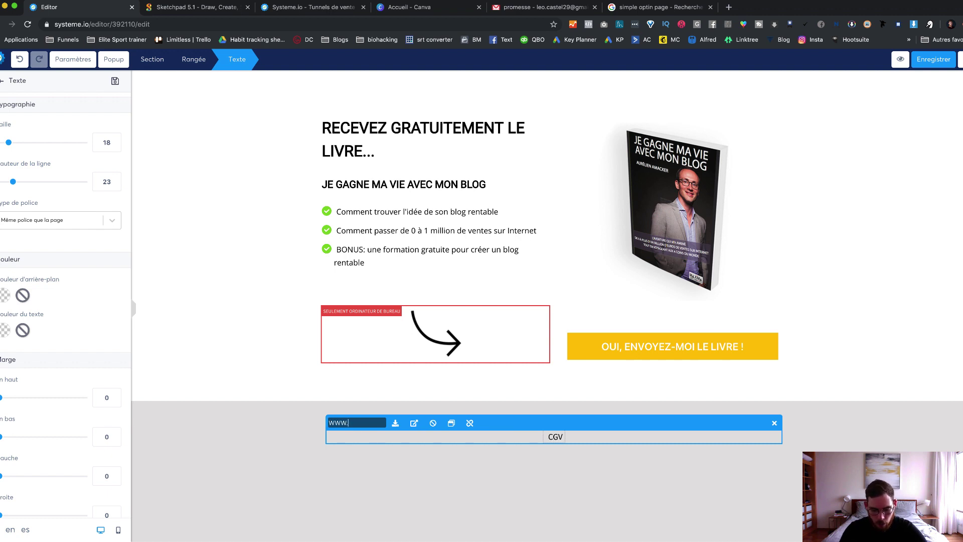
text(google.c)
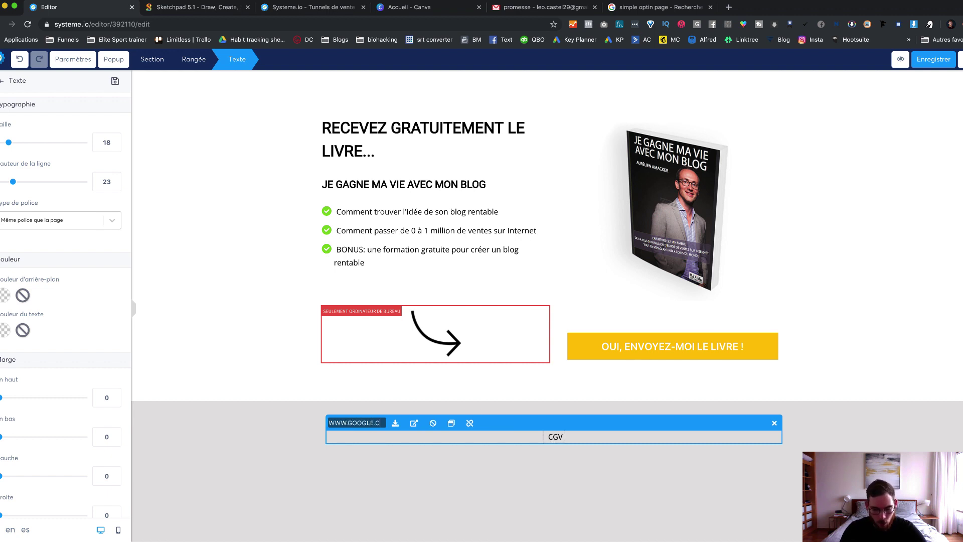
text(om)
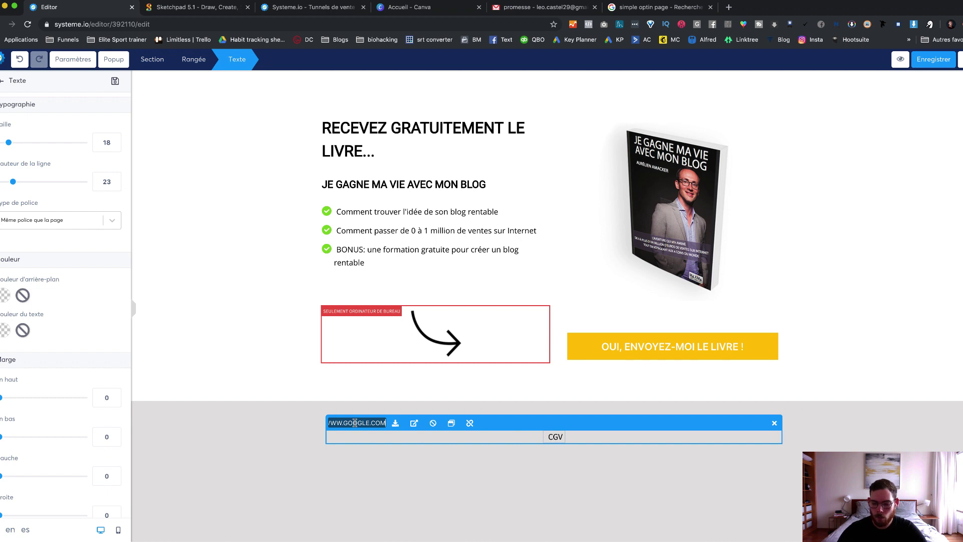
click(430, 448)
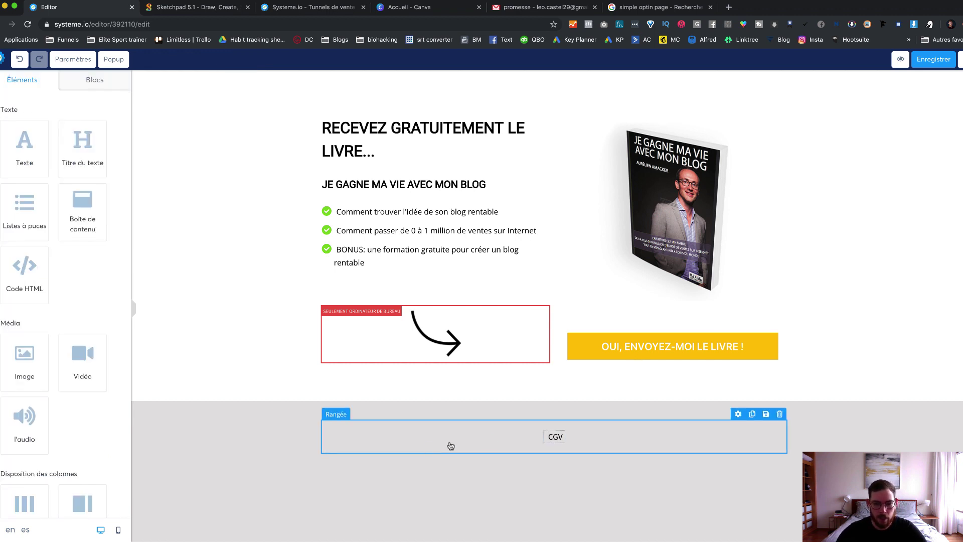
click(554, 434)
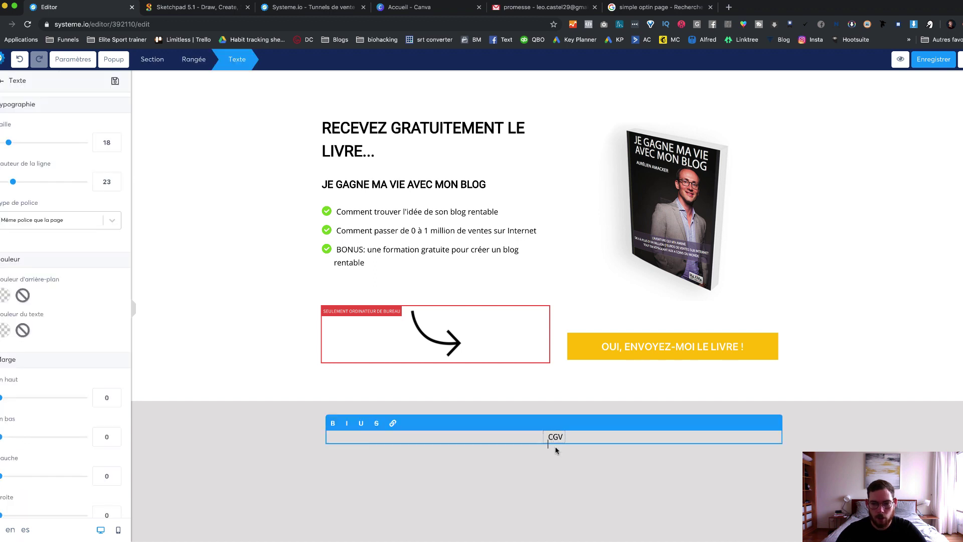
click(931, 64)
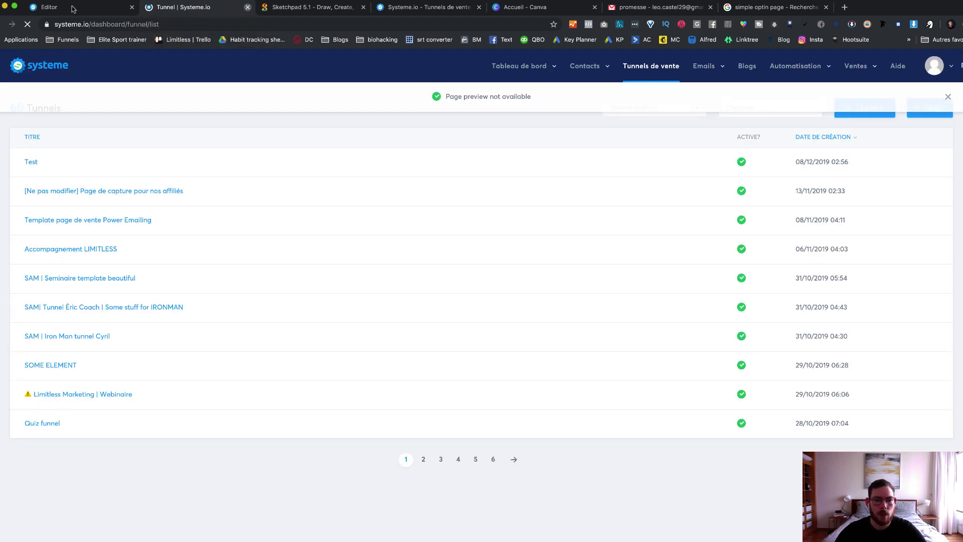
Step: Copy the book-promise line from the promesse email and return to edit the page headline
key(super+w)
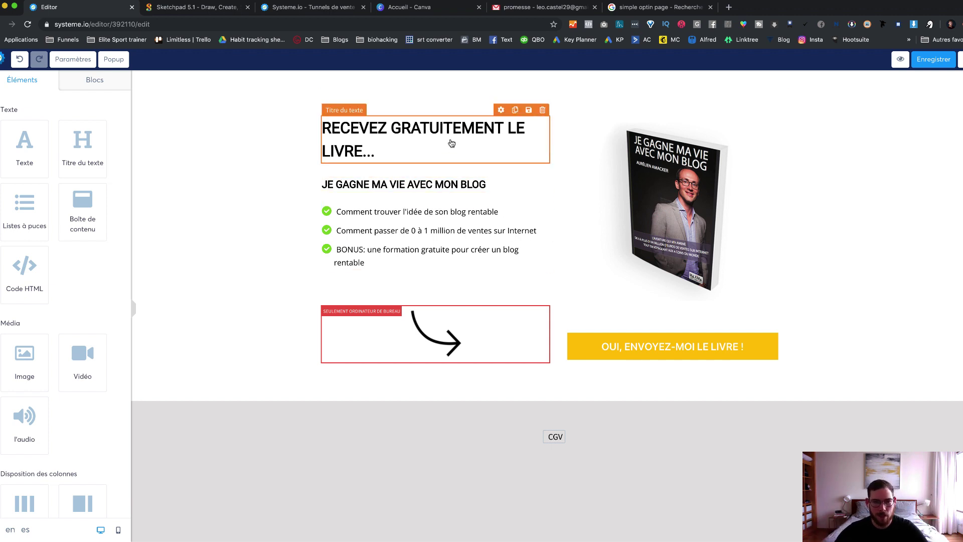
click(521, 7)
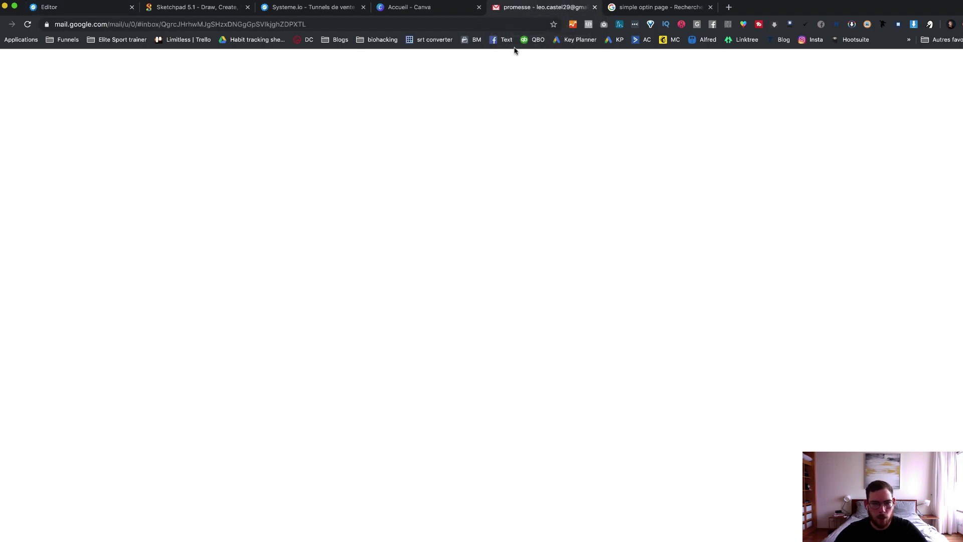
triple_click(274, 165)
key(super+c)
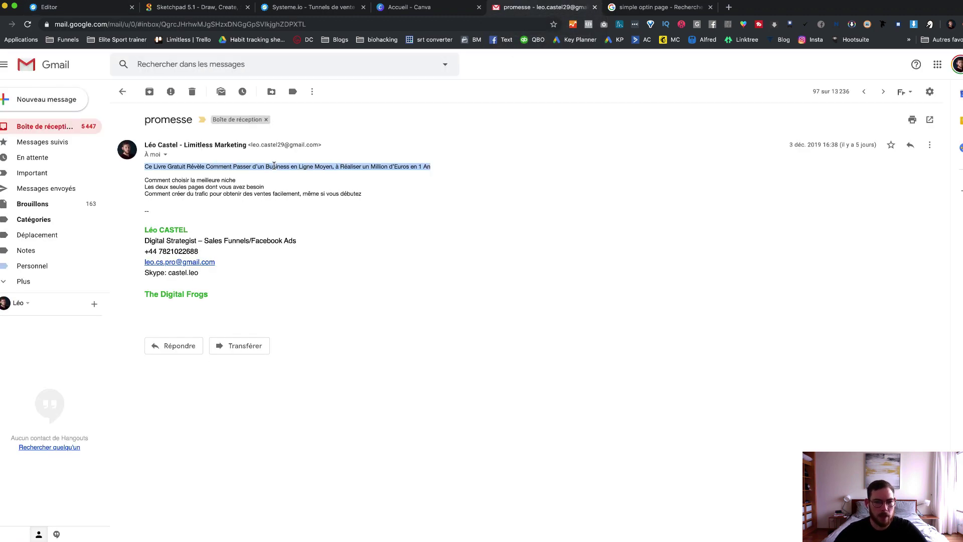
click(103, 10)
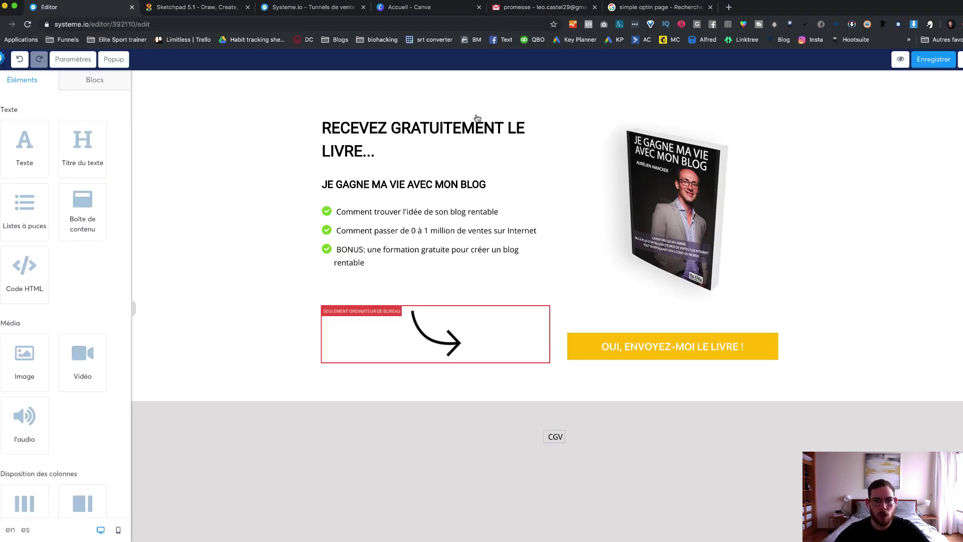
click(443, 132)
Step: Replace the headline with the pasted email sentence and make it bold
drag(443, 132, 503, 131)
drag(384, 154, 323, 128)
key(super+v)
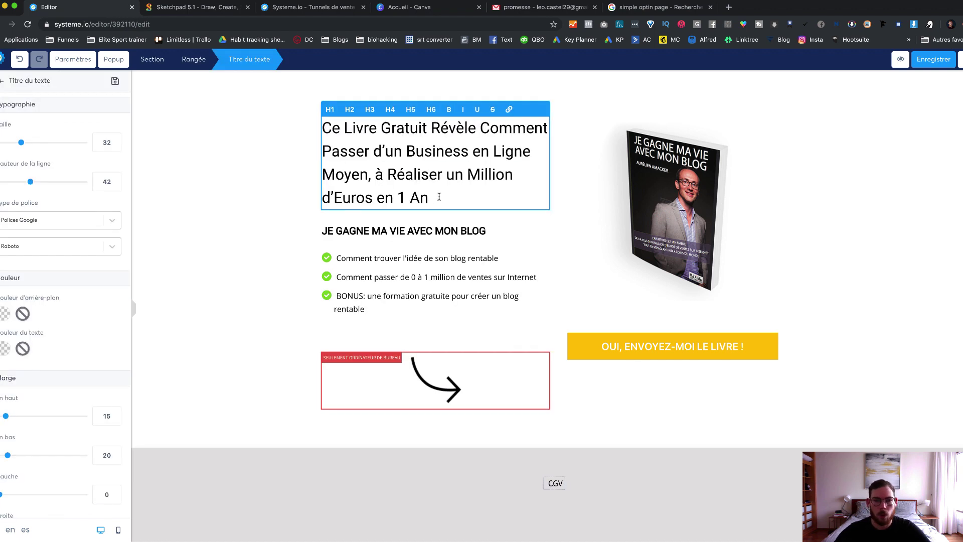
drag(438, 196, 322, 131)
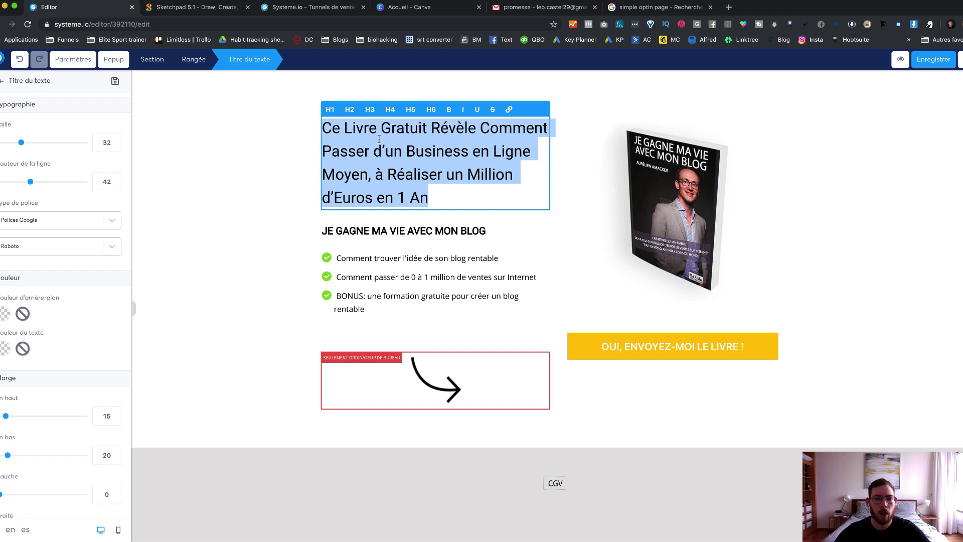
click(449, 109)
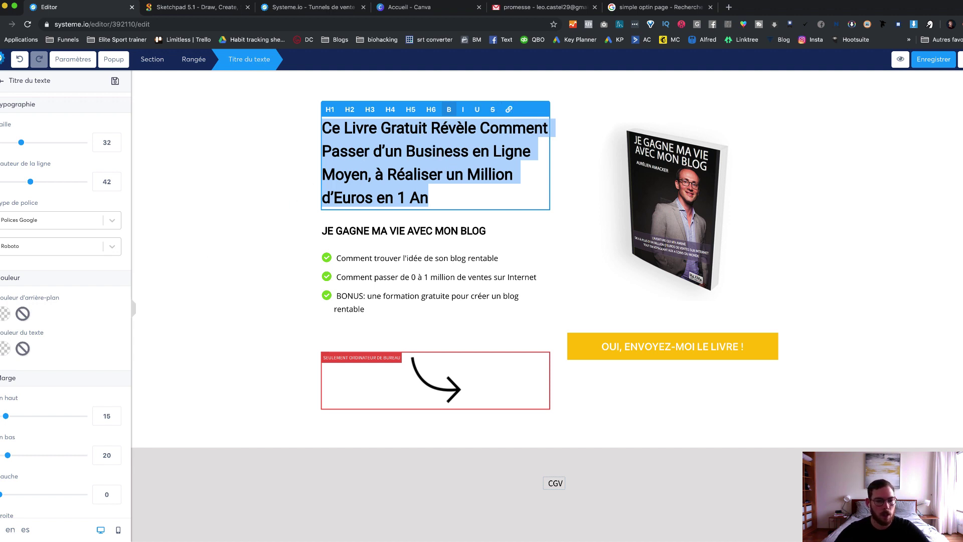
Step: Set the headline font size to 36 and line height to 55
scroll(73, 258, down, 1)
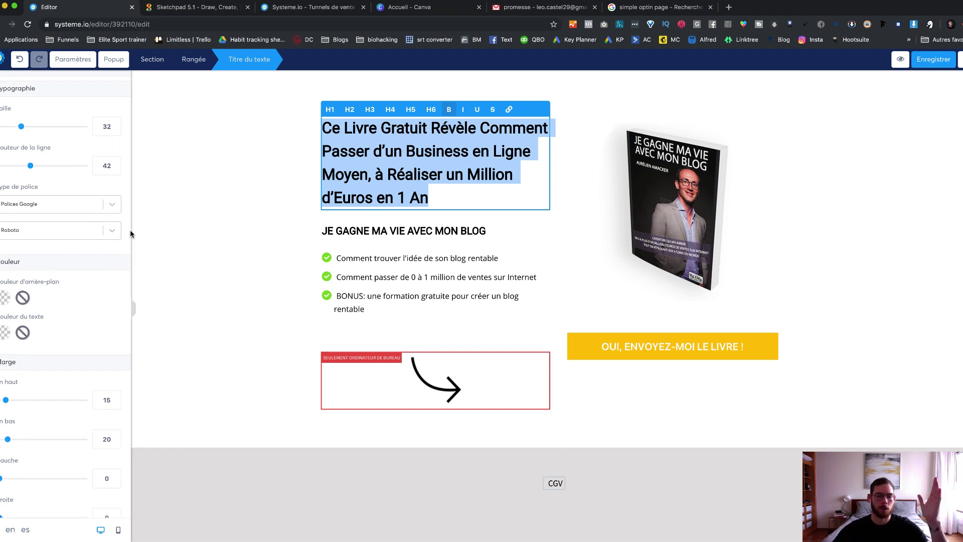
scroll(49, 289, down, 10)
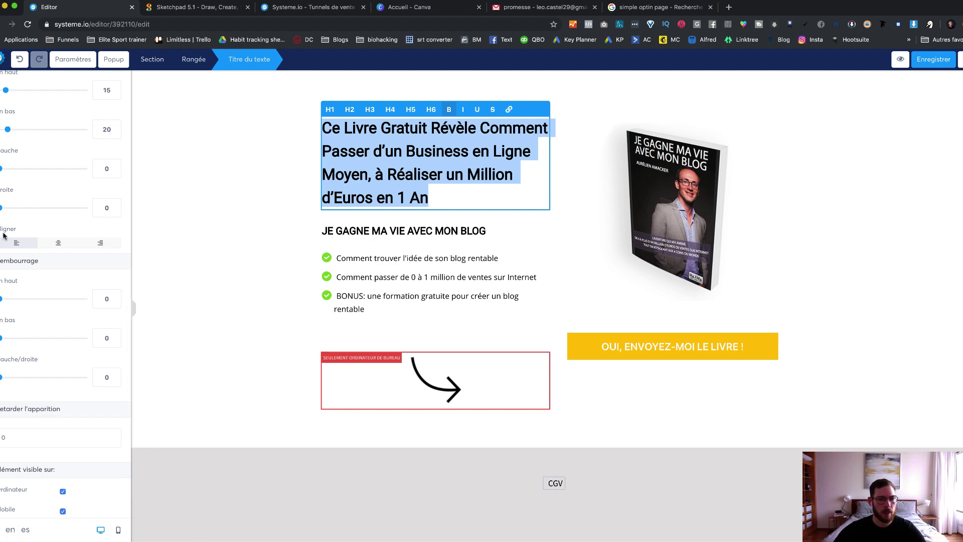
scroll(15, 231, up, 10)
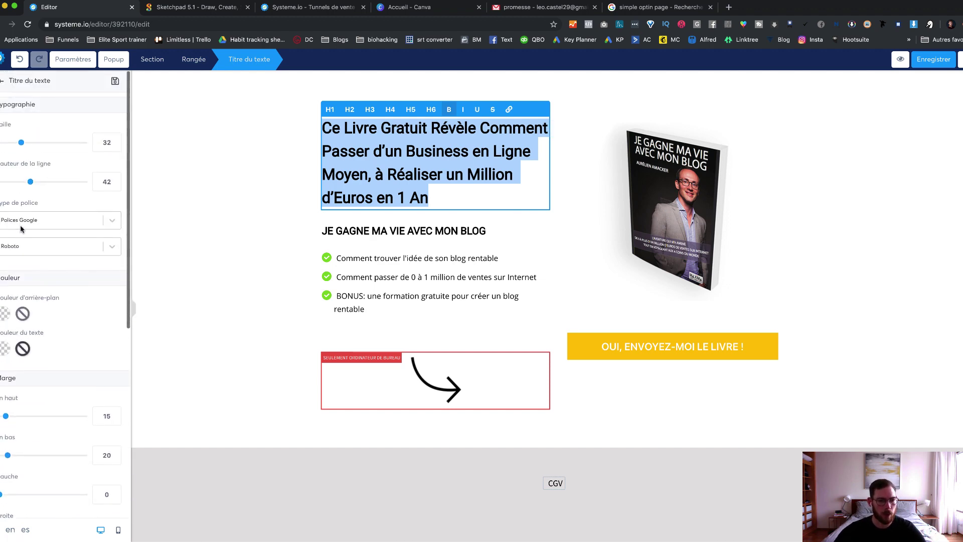
drag(21, 142, 26, 143)
mouse_move(35, 181)
mouse_down()
mouse_move(26, 182)
mouse_move(43, 181)
mouse_up()
scroll(55, 258, down, 3)
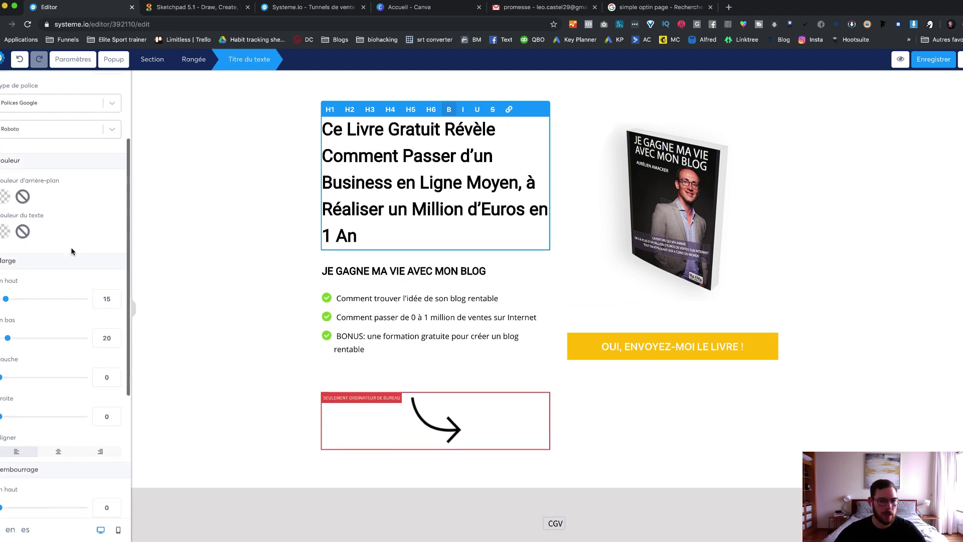
scroll(50, 172, up, 2)
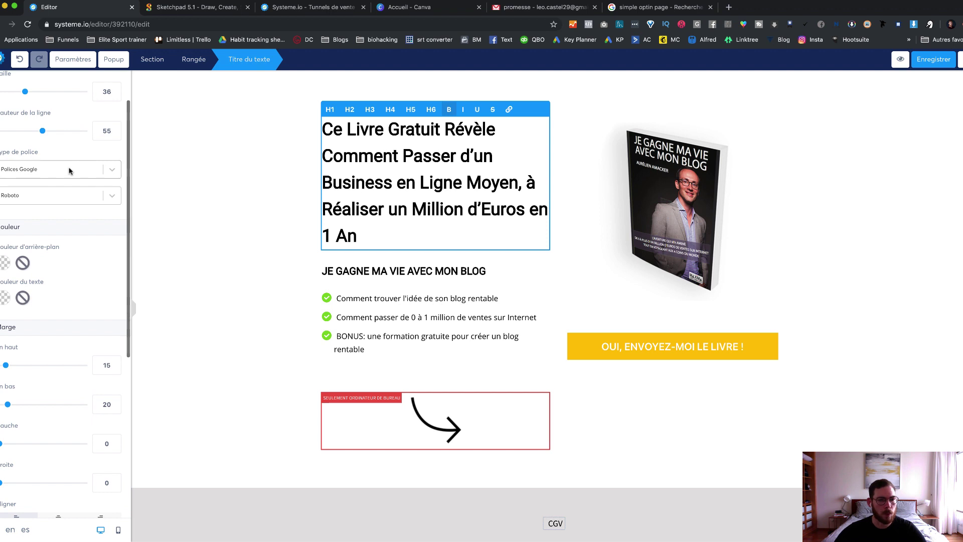
Step: Apply the Google font Oswald to the headline and centre-align it
click(70, 169)
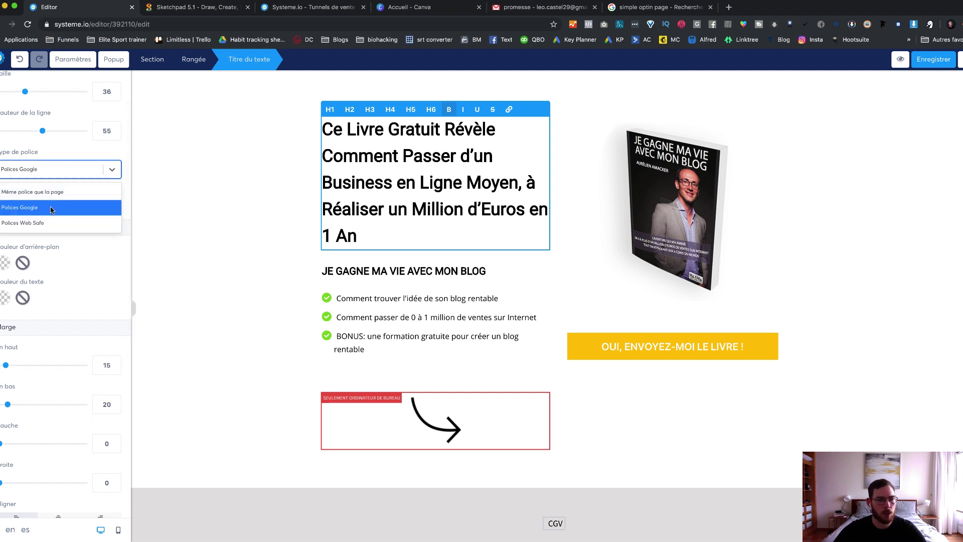
click(52, 208)
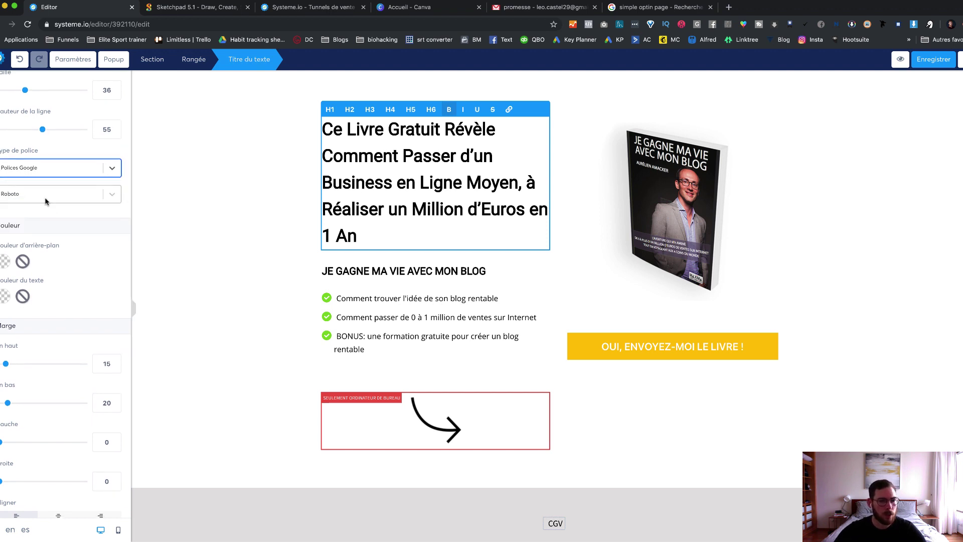
click(46, 199)
text(osw)
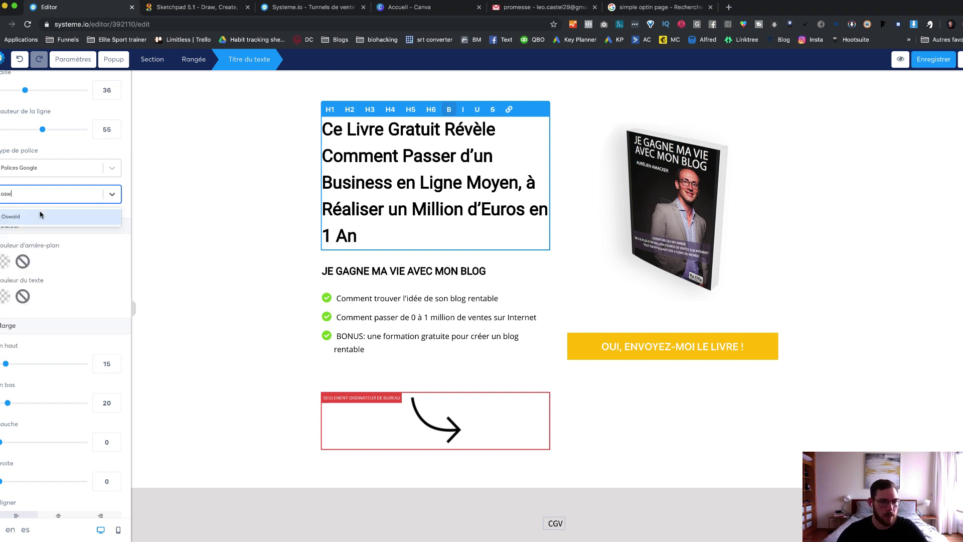
click(42, 214)
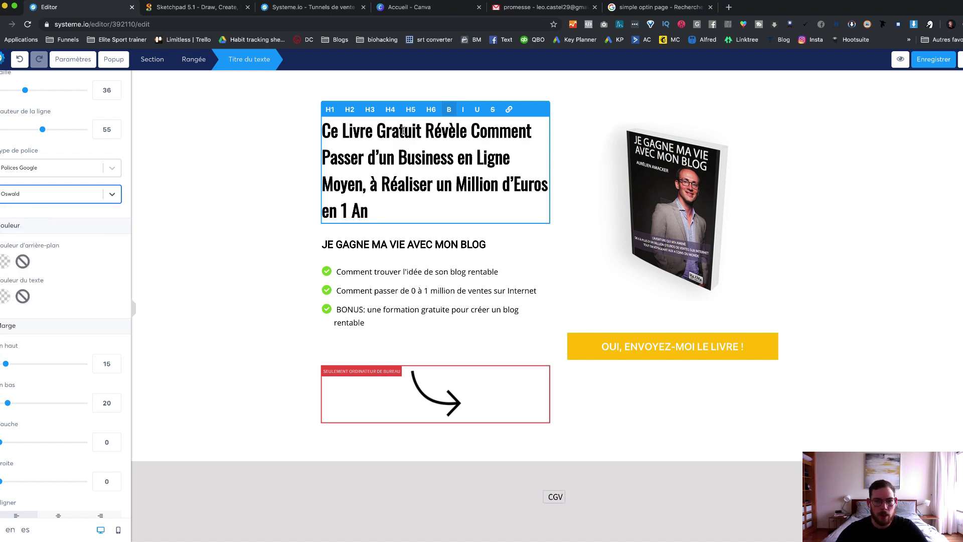
scroll(58, 261, down, 5)
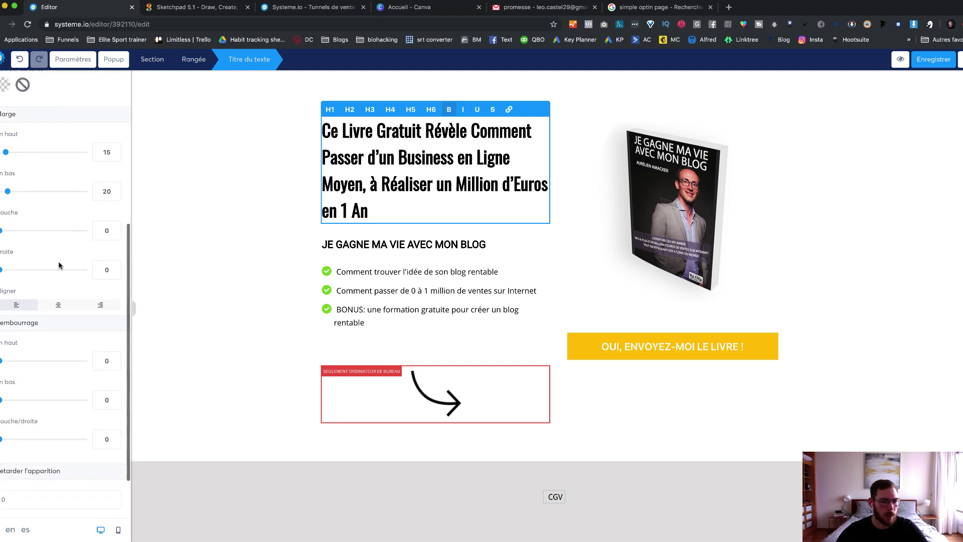
click(59, 305)
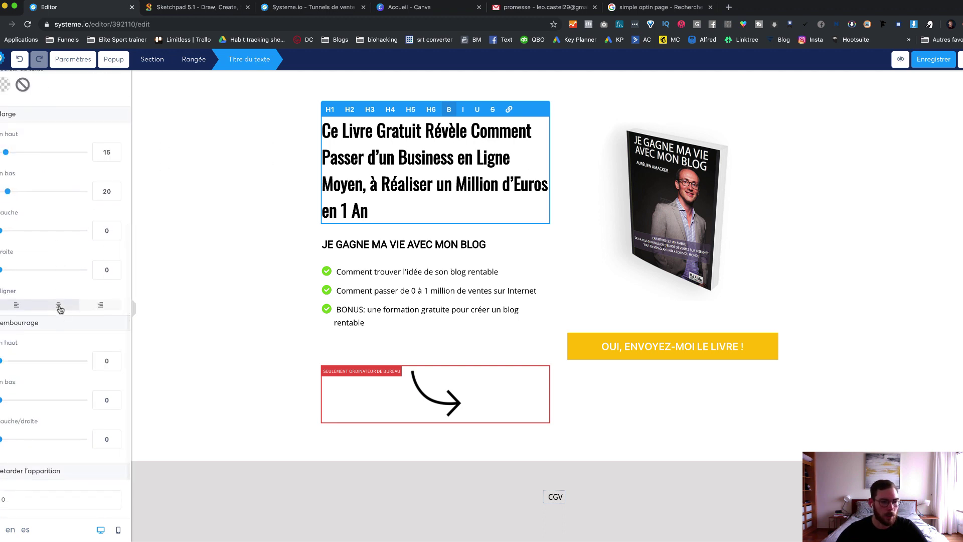
click(272, 188)
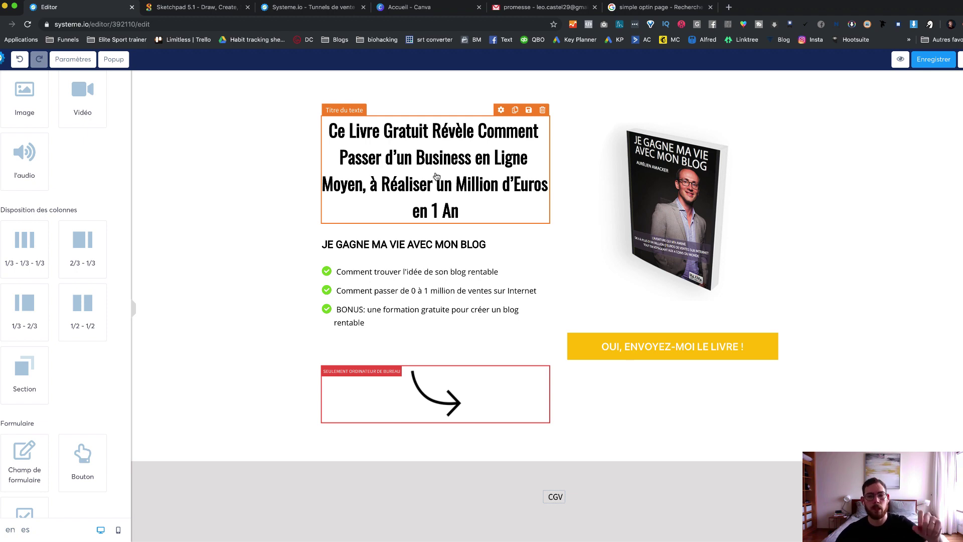
Step: Move the headline into a full-width top row, delete the arrow image, and open the book image settings
drag(467, 176, 562, 125)
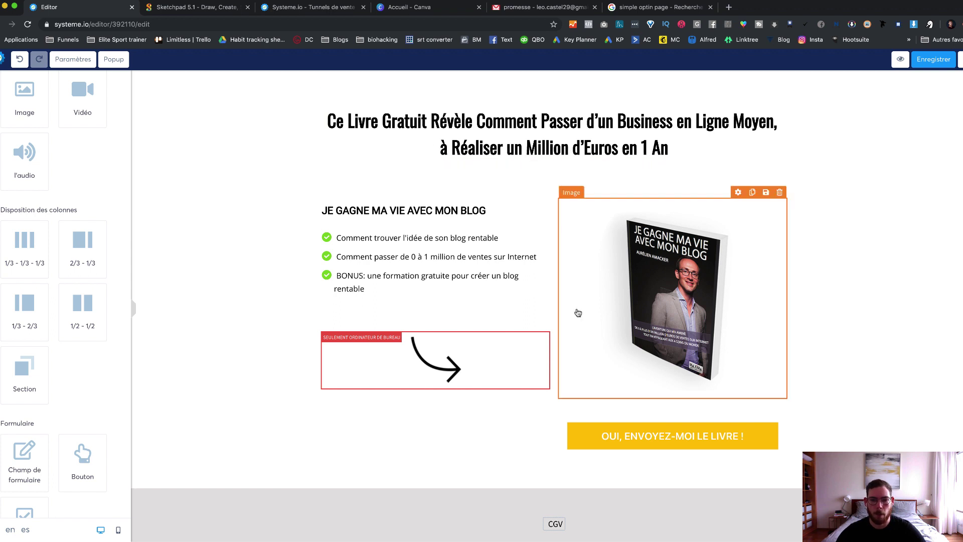
click(543, 326)
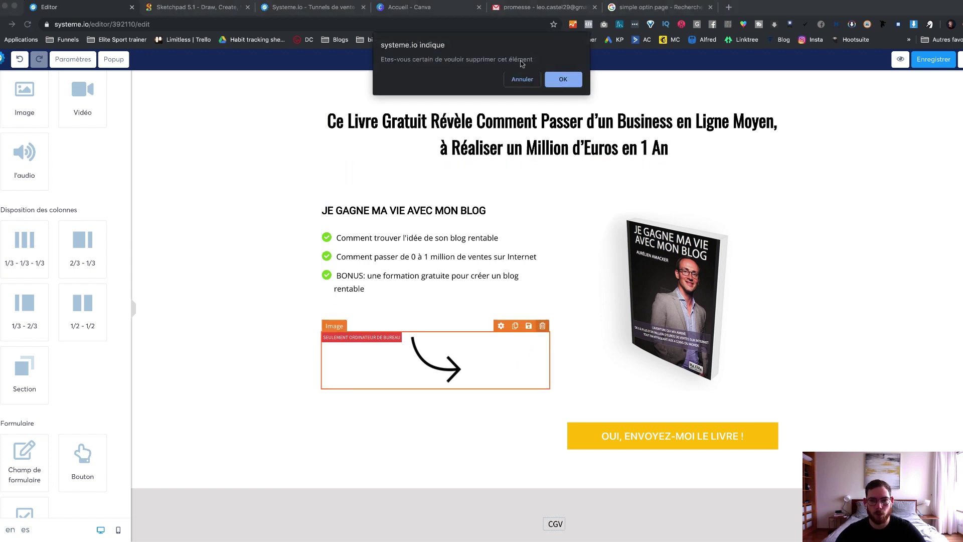
click(557, 81)
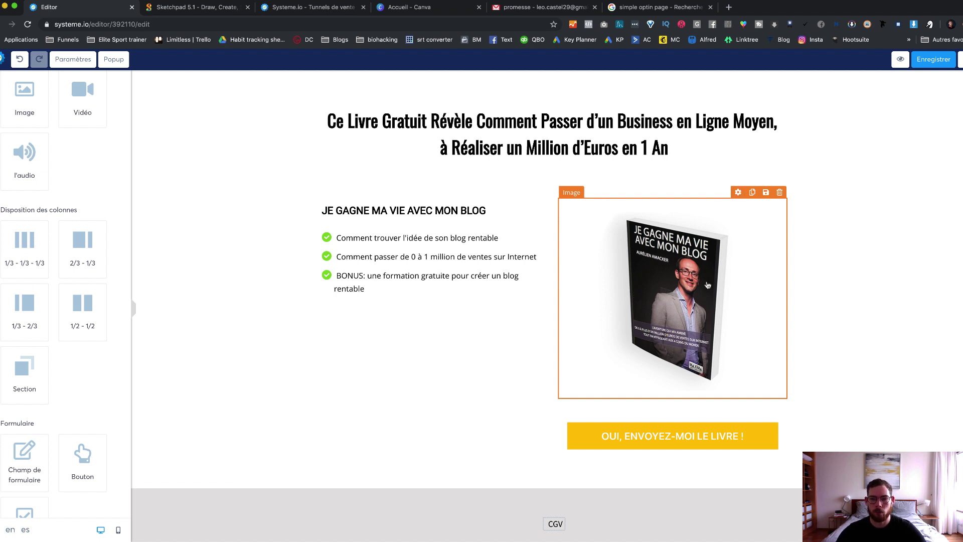
click(738, 193)
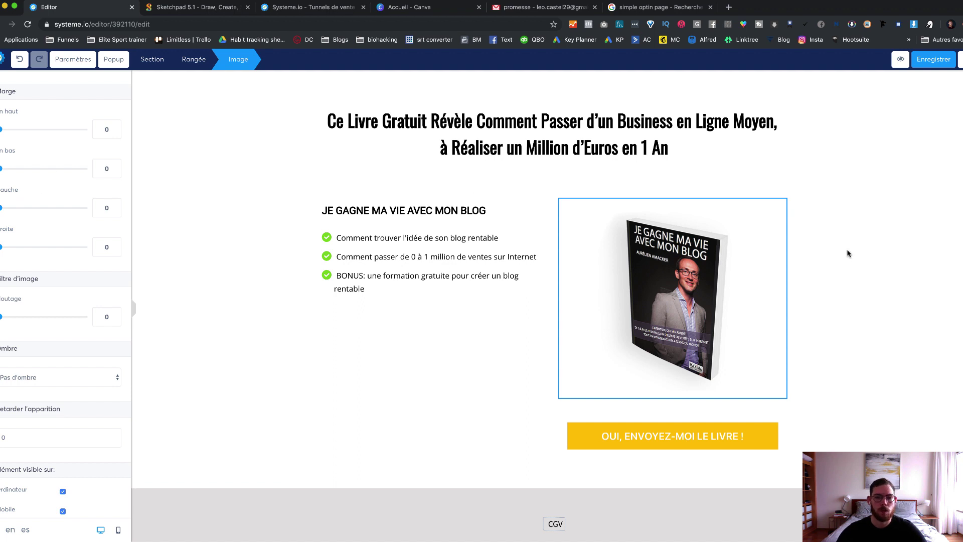
Step: Replace the book image with the uploaded mockup.png and shrink it to size 269
scroll(34, 161, up, 5)
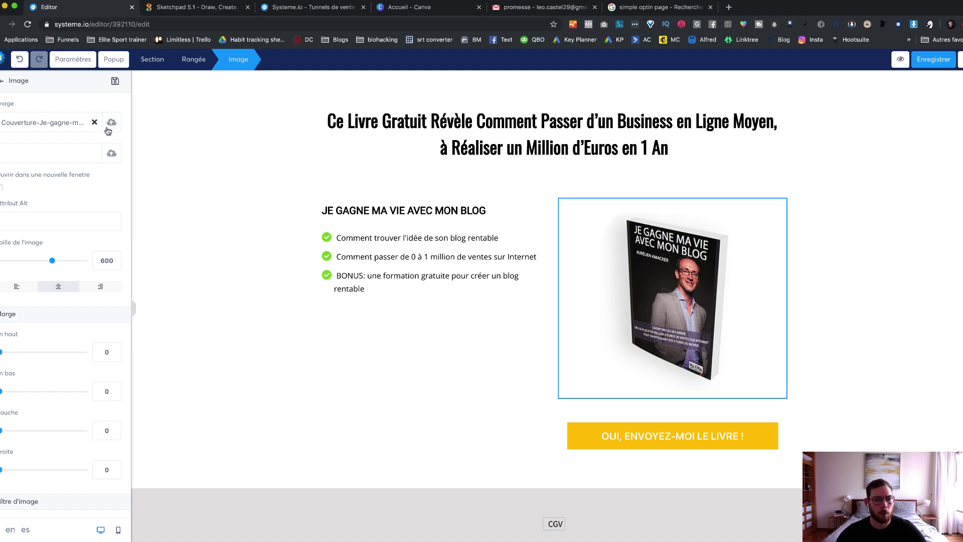
click(111, 124)
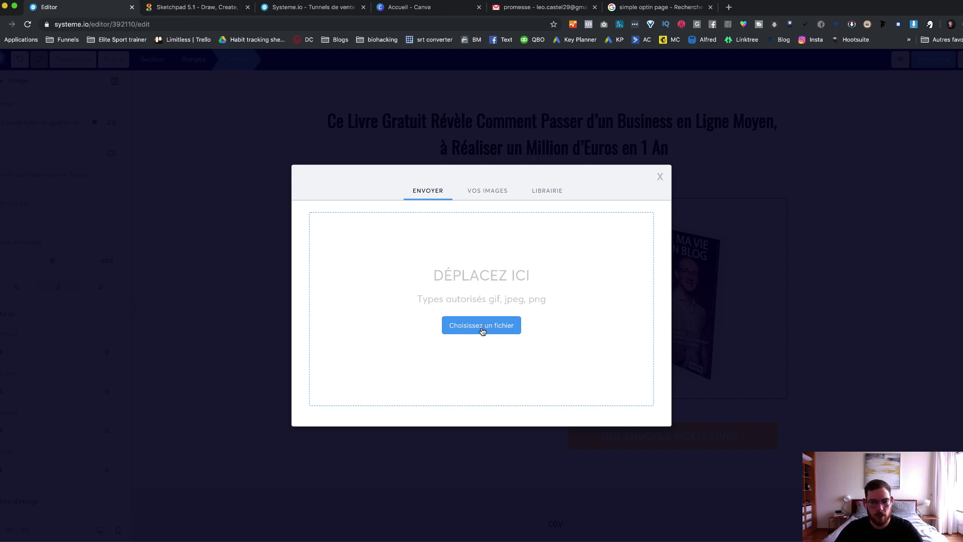
click(458, 266)
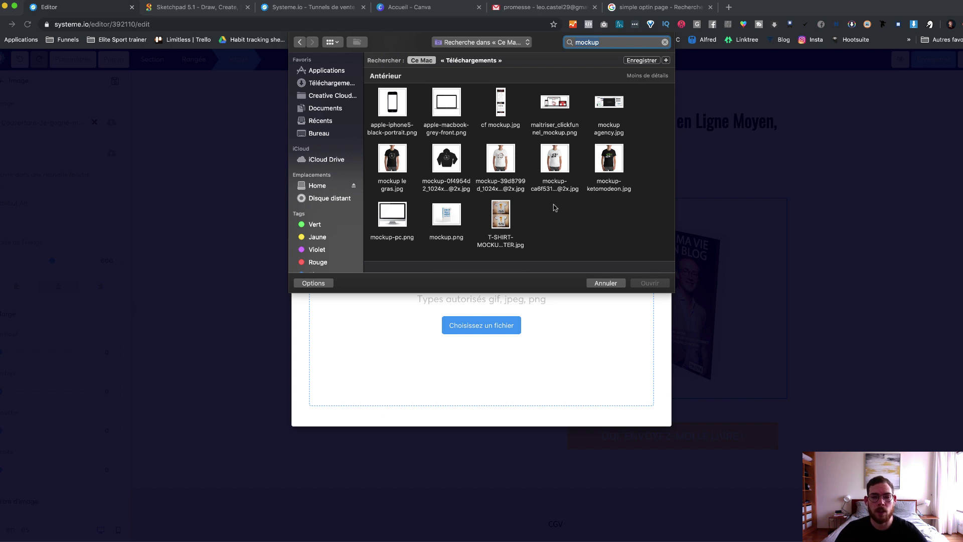
click(453, 219)
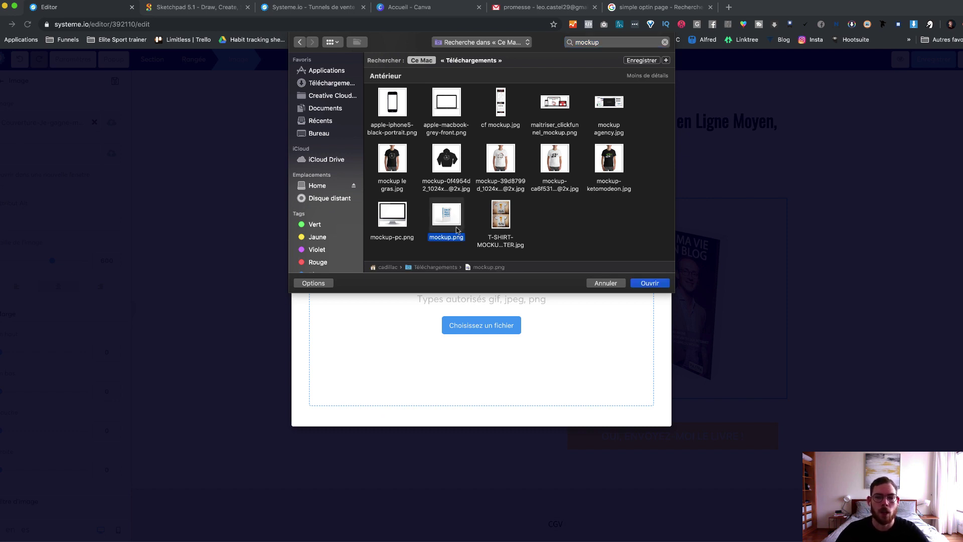
click(654, 285)
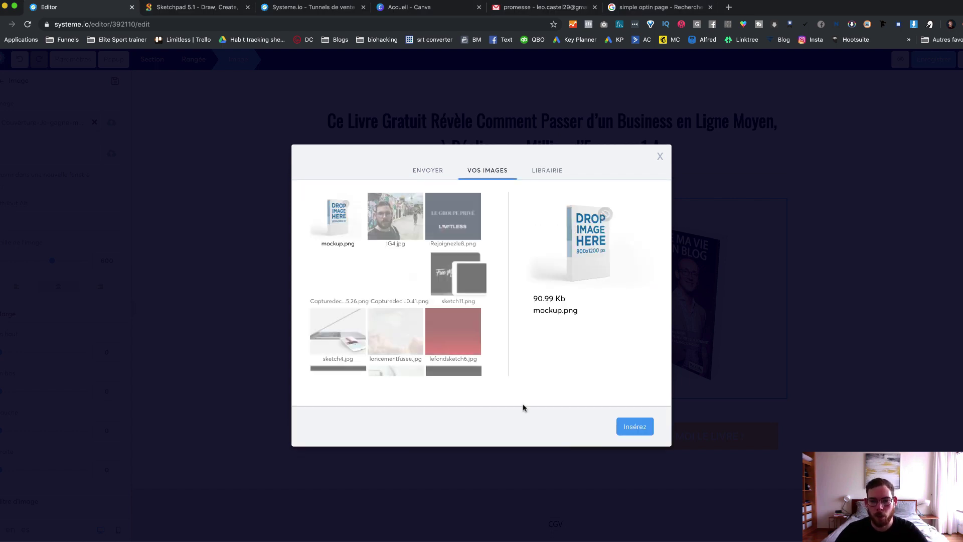
click(634, 427)
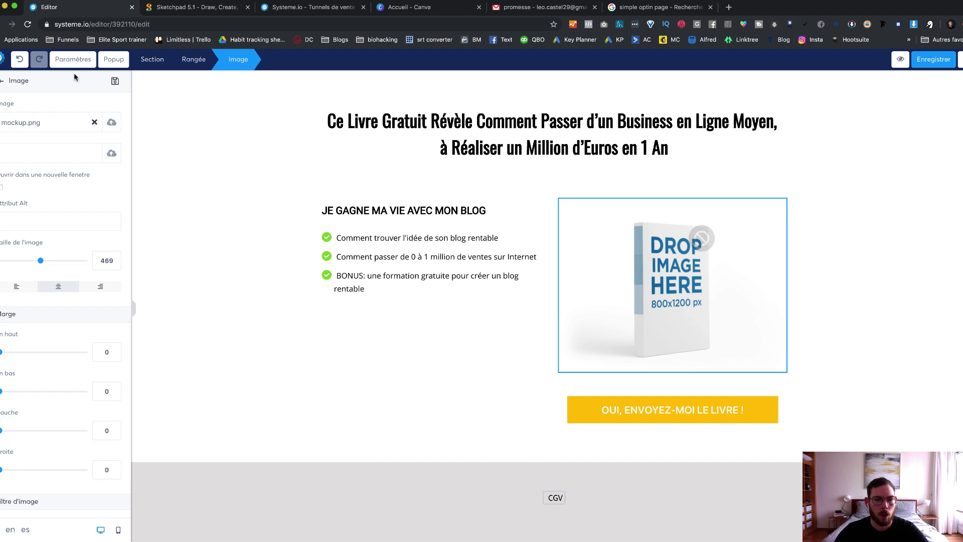
drag(42, 262, 24, 261)
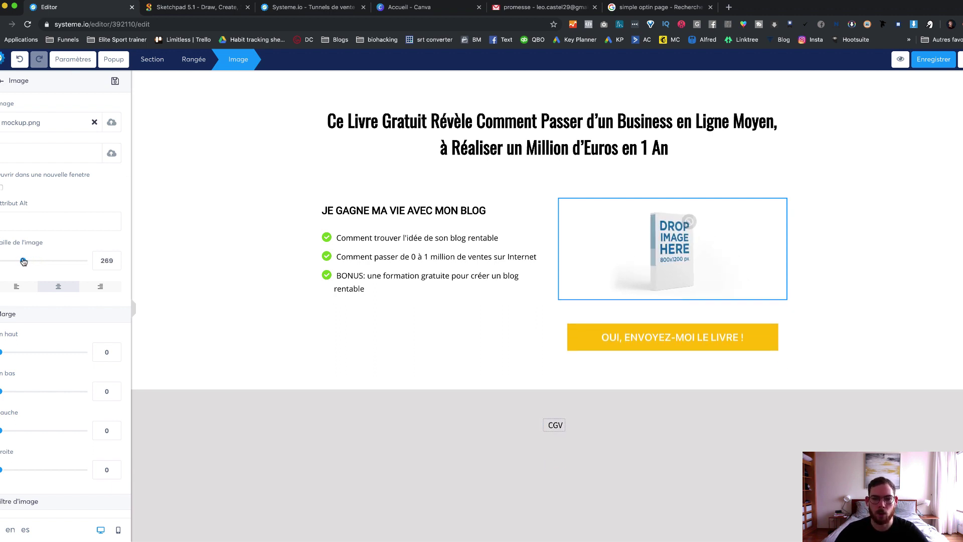
click(898, 226)
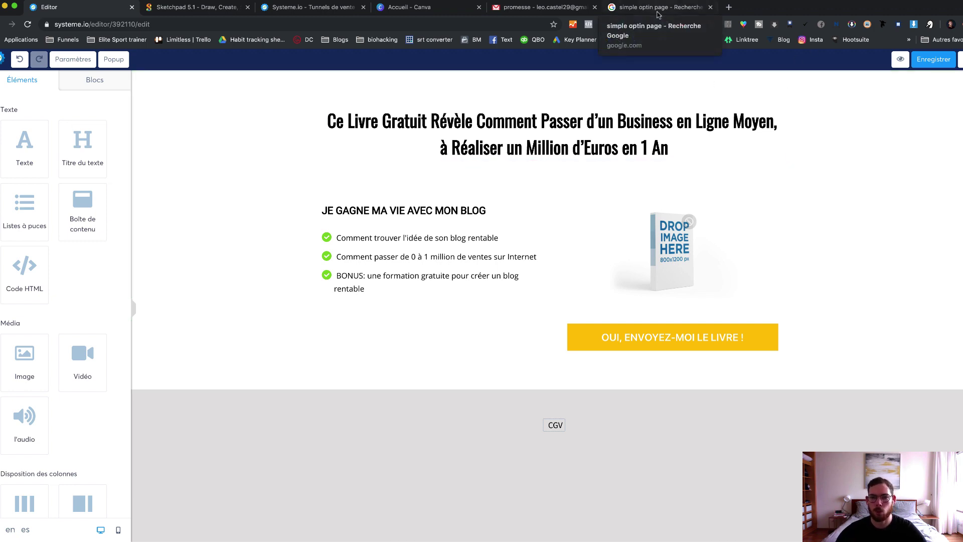
key(ctrl+shift+Tab)
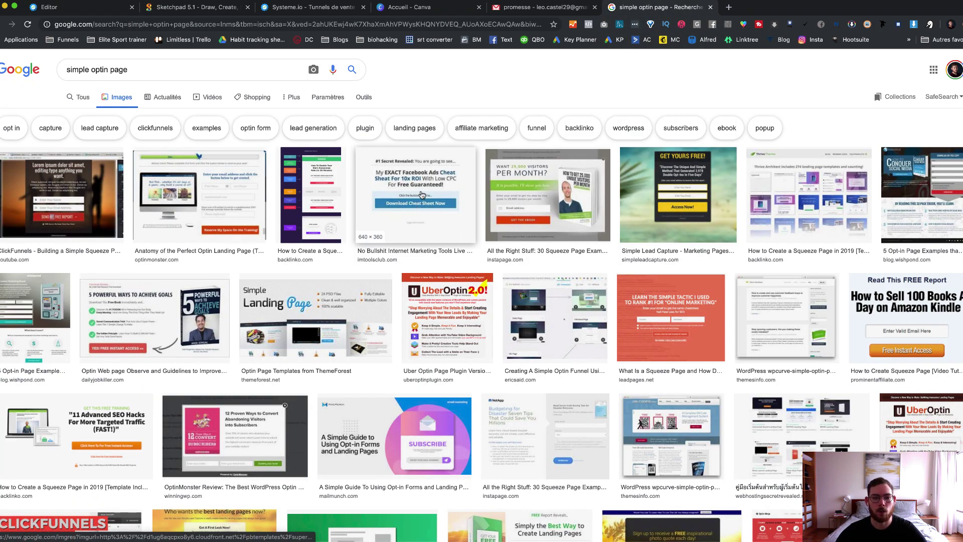
click(423, 196)
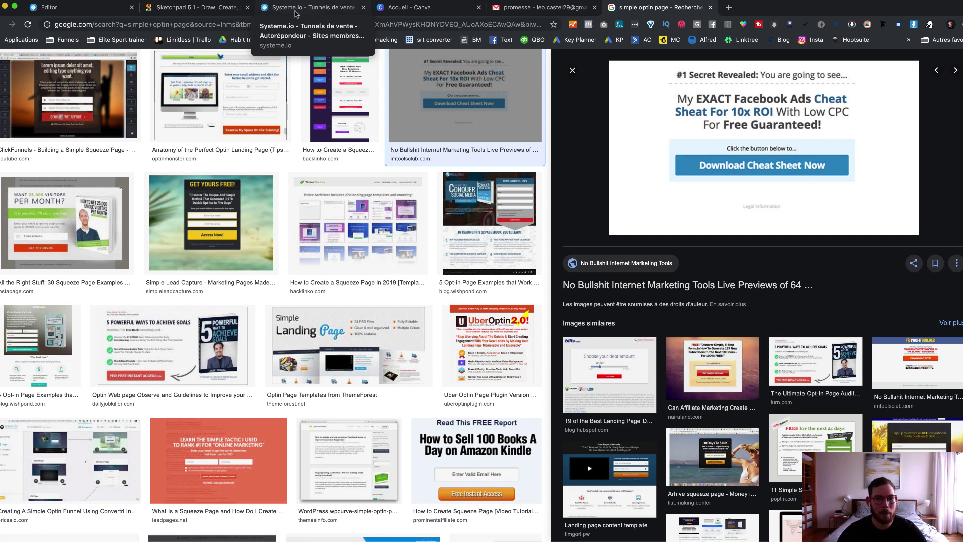
key(super+1)
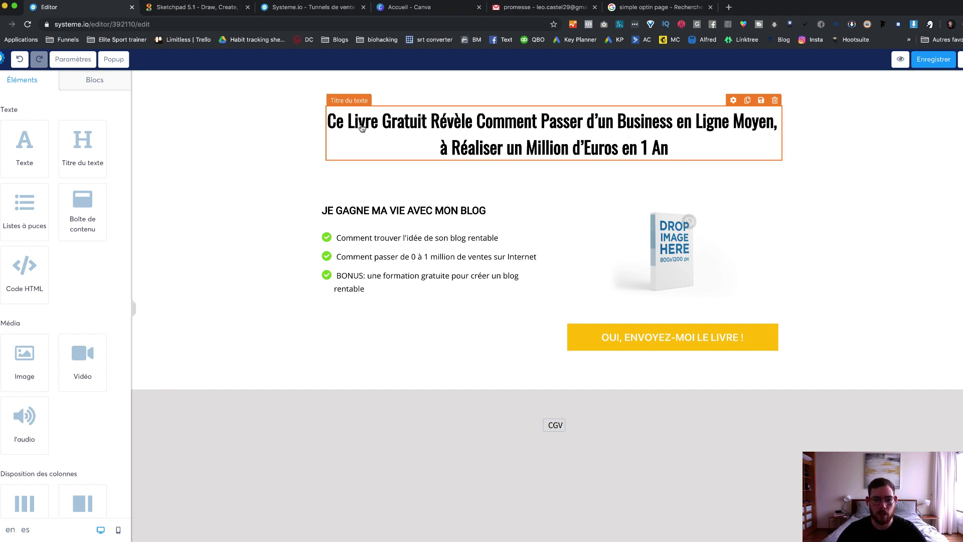
Step: Colour the word 'Gratuit' in the headline red
click(588, 122)
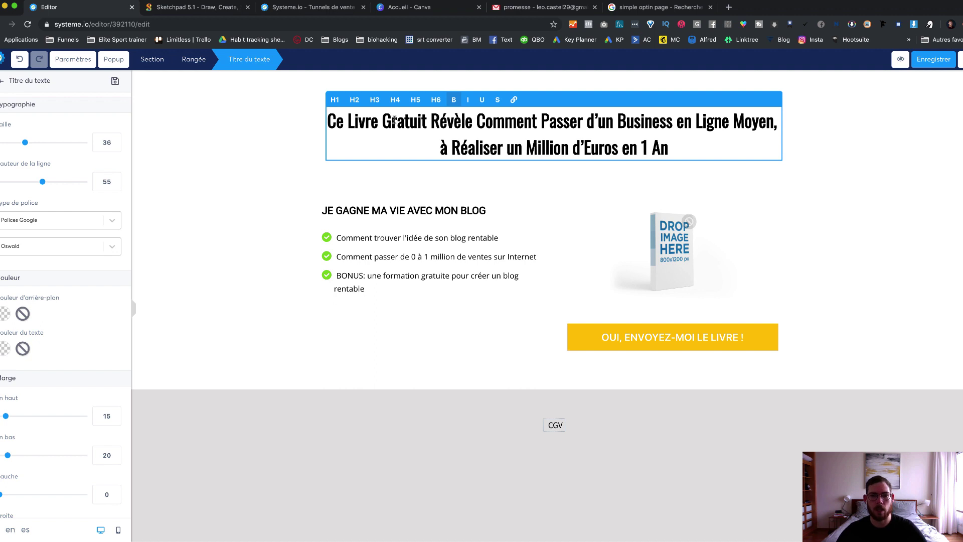
drag(382, 120, 427, 122)
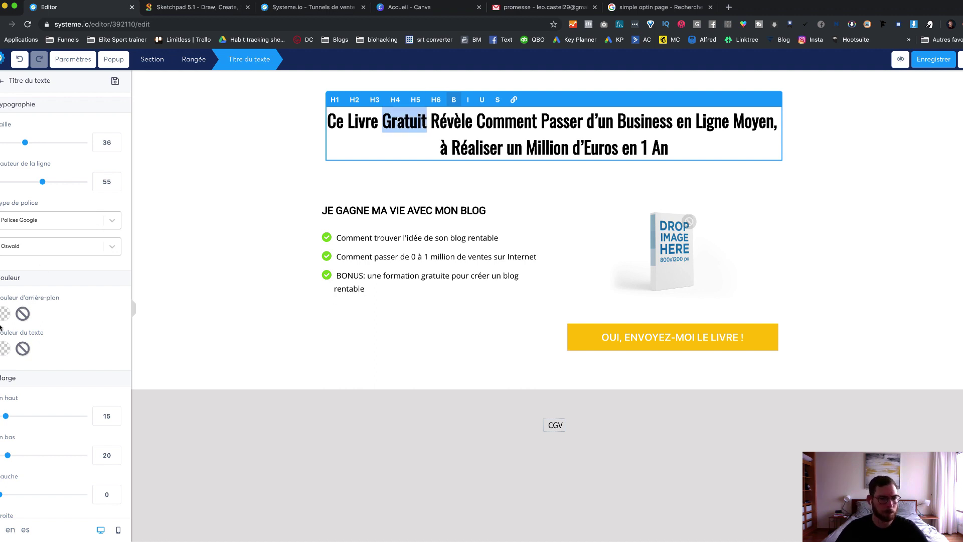
click(3, 355)
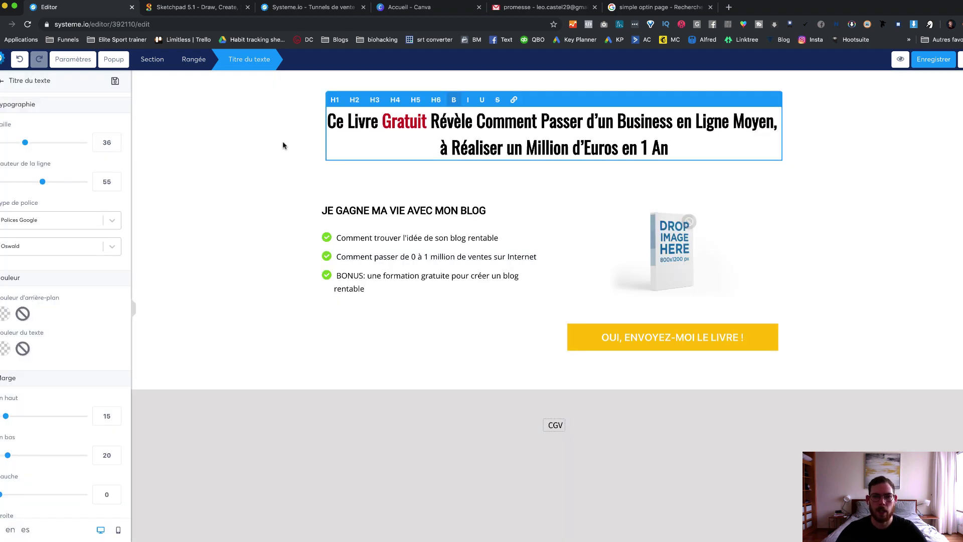
click(281, 142)
Step: Underline 'Réaliser un Million d'Euros en 1 An' in the headline
drag(453, 144, 669, 145)
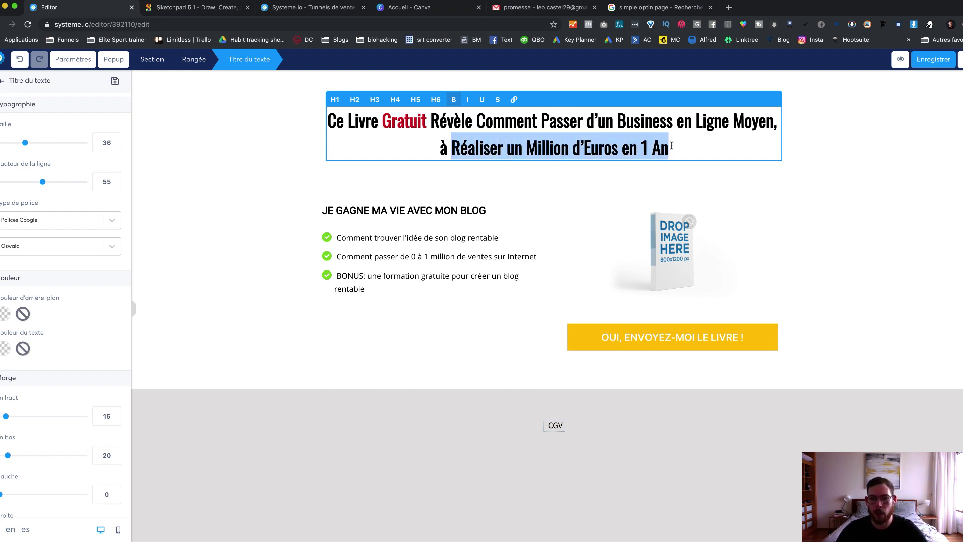
click(483, 100)
click(882, 151)
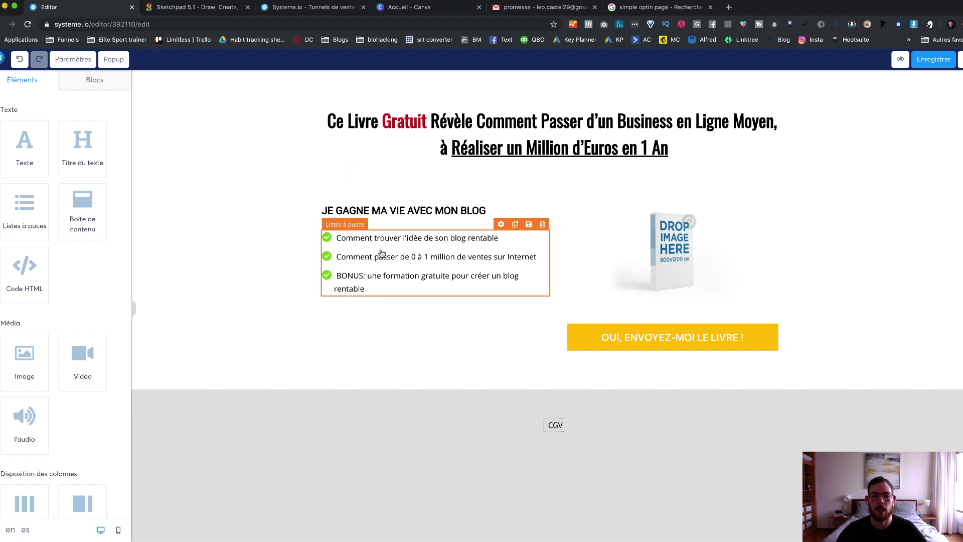
Step: Replace the first bullet with the email line 'Comment choisir la meilleure niche'
click(539, 8)
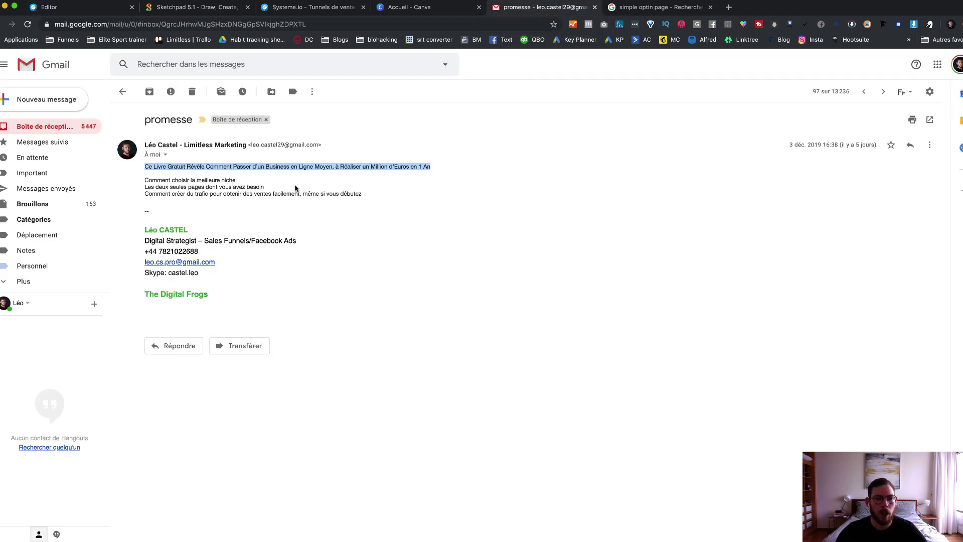
drag(244, 181, 144, 181)
key(super+c)
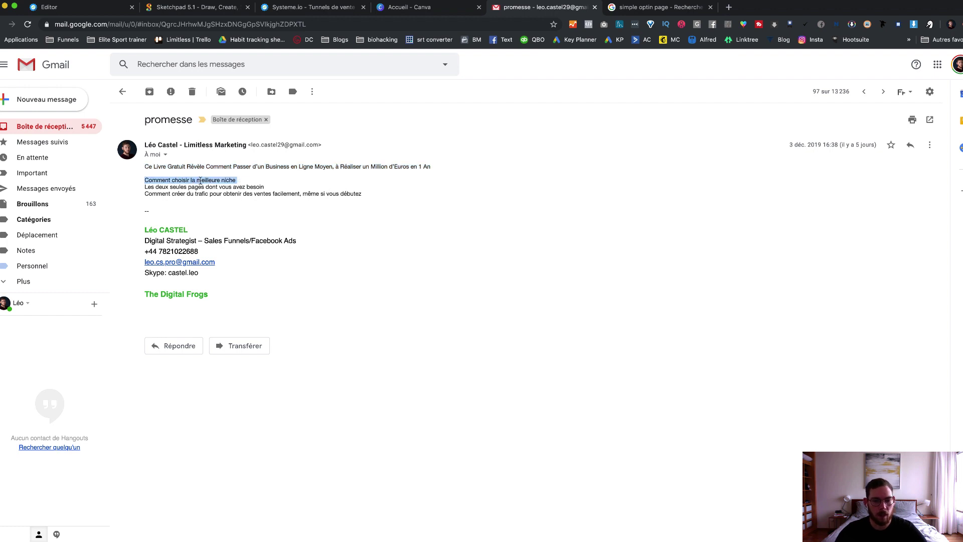
click(309, 7)
click(49, 7)
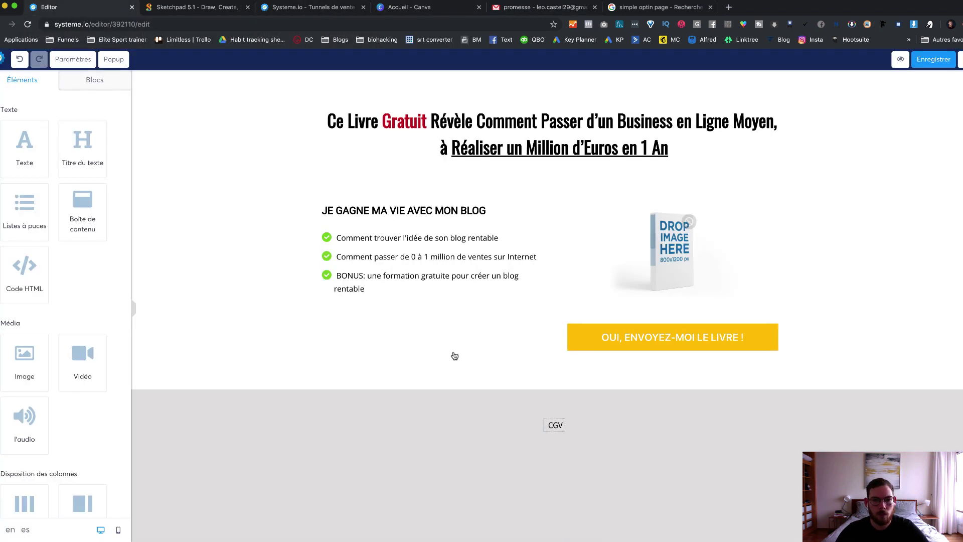
click(400, 236)
click(495, 237)
shift+click(341, 241)
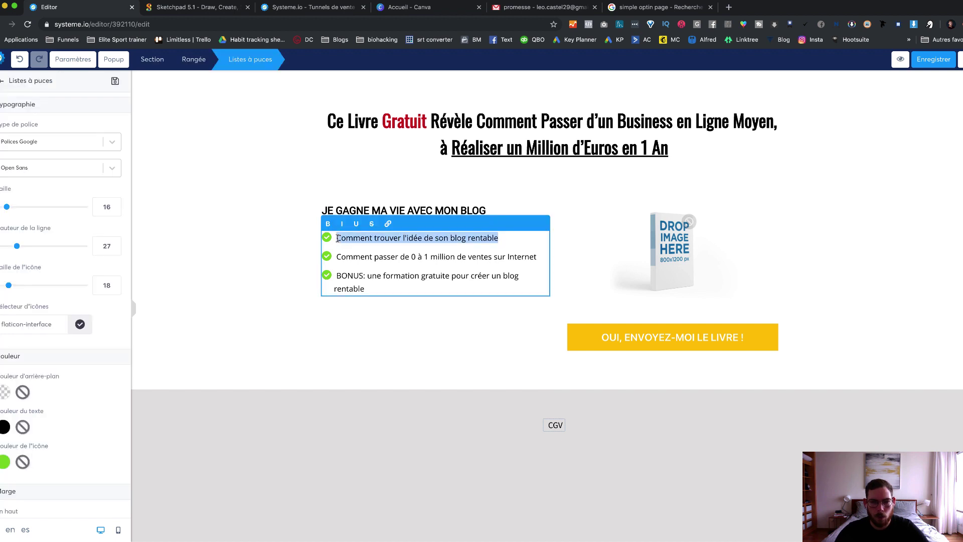
key(super+v)
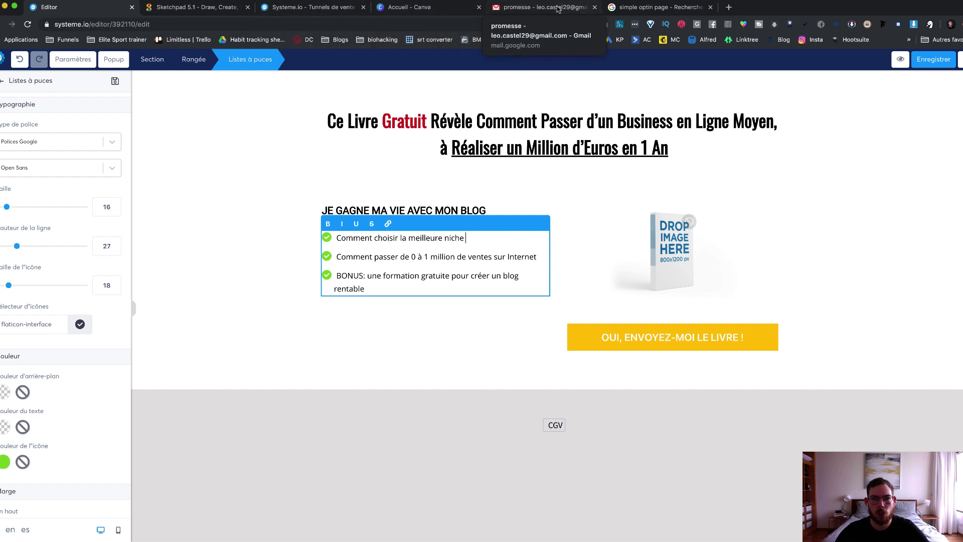
Step: Replace the second bullet with 'Les deux seules pages dont vous avez besoin', keeping BONUS separate
click(542, 7)
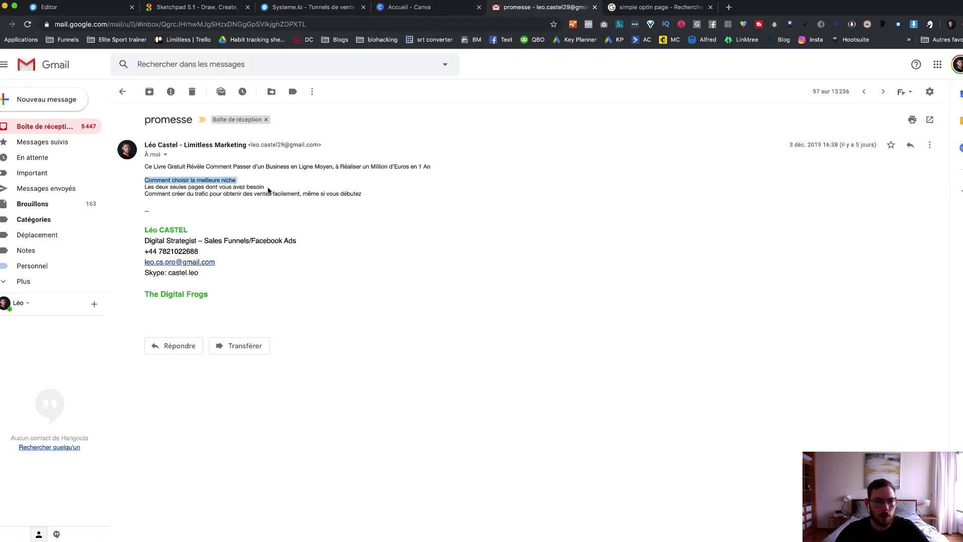
drag(268, 190, 145, 186)
key(shift+super+Down)
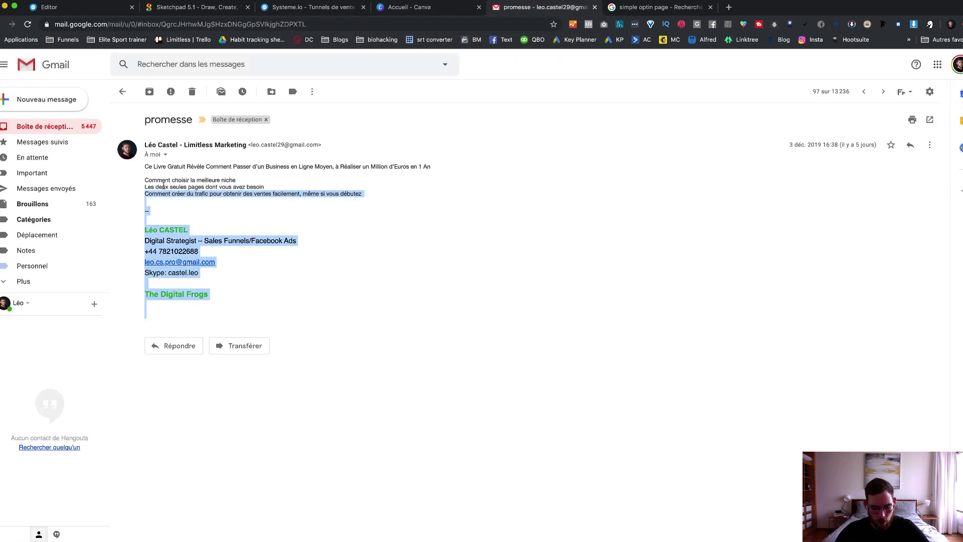
mouse_move(265, 189)
mouse_down()
mouse_move(280, 187)
mouse_move(146, 185)
mouse_up()
key(super+c)
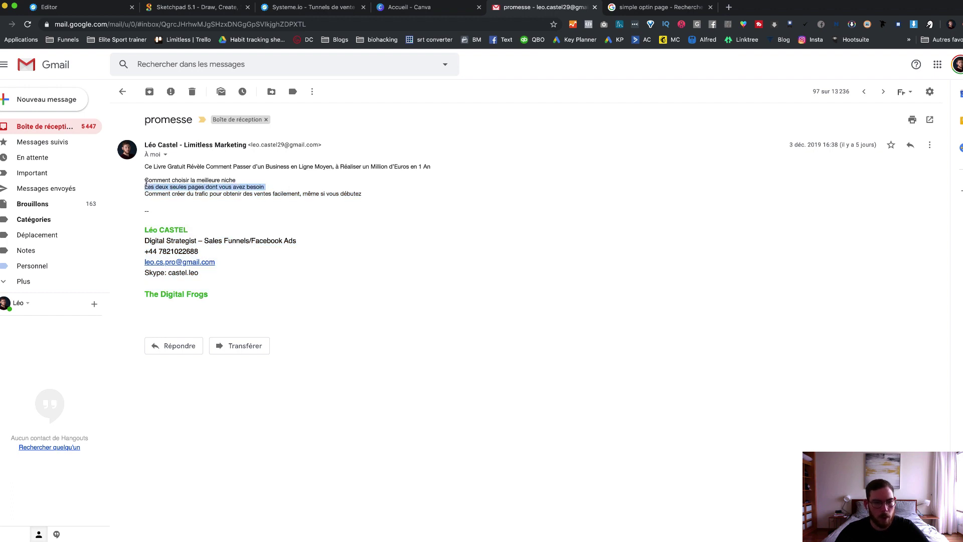
key(super+1)
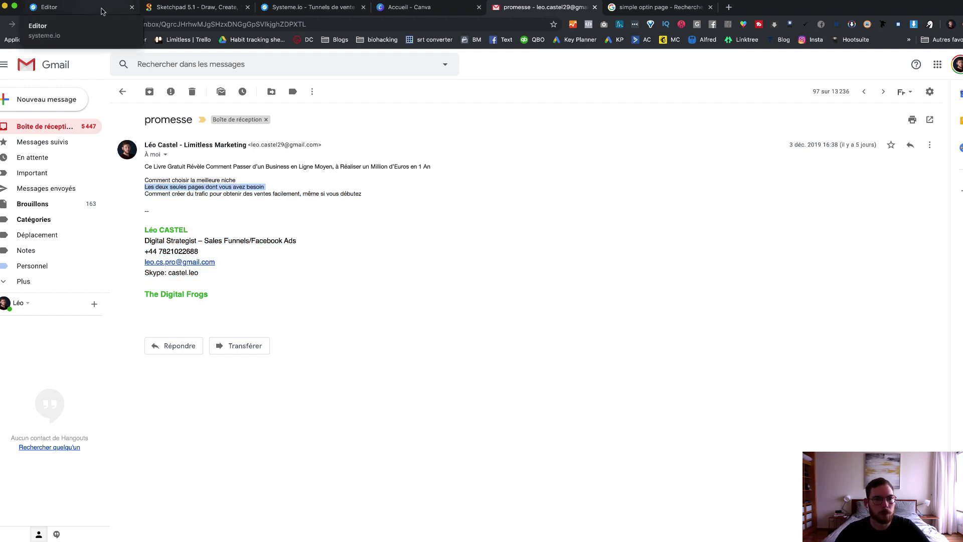
mouse_move(537, 254)
mouse_down()
mouse_move(346, 258)
mouse_move(530, 256)
mouse_up()
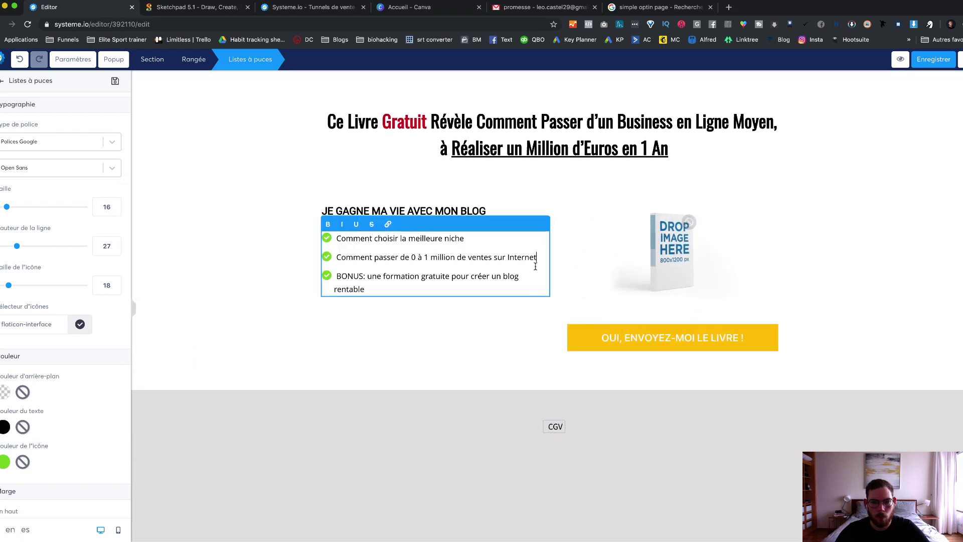
triple_click(530, 257)
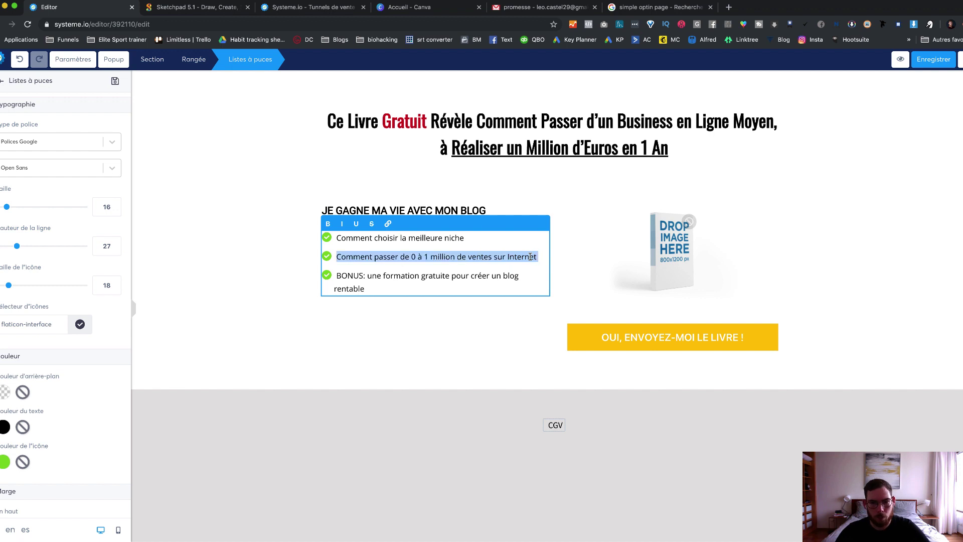
key(super+v)
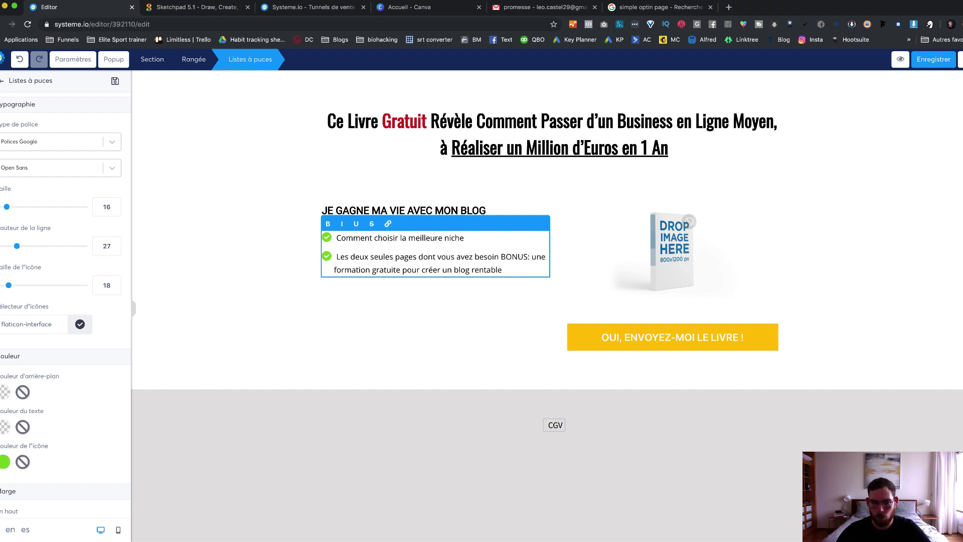
key(Return)
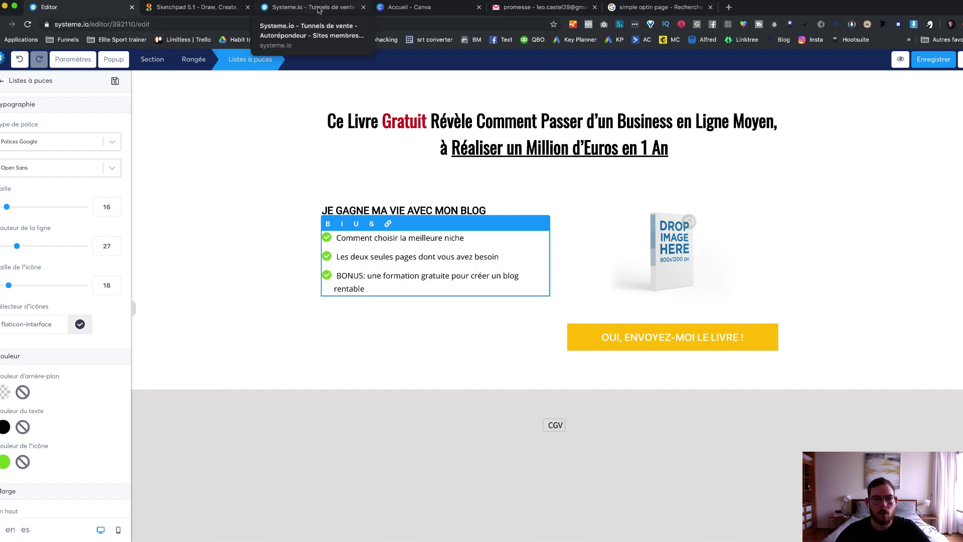
Step: Replace the BONUS bullet with 'Comment créer du trafic pour obtenir des ventes facilement, même si vous débutez'
click(542, 7)
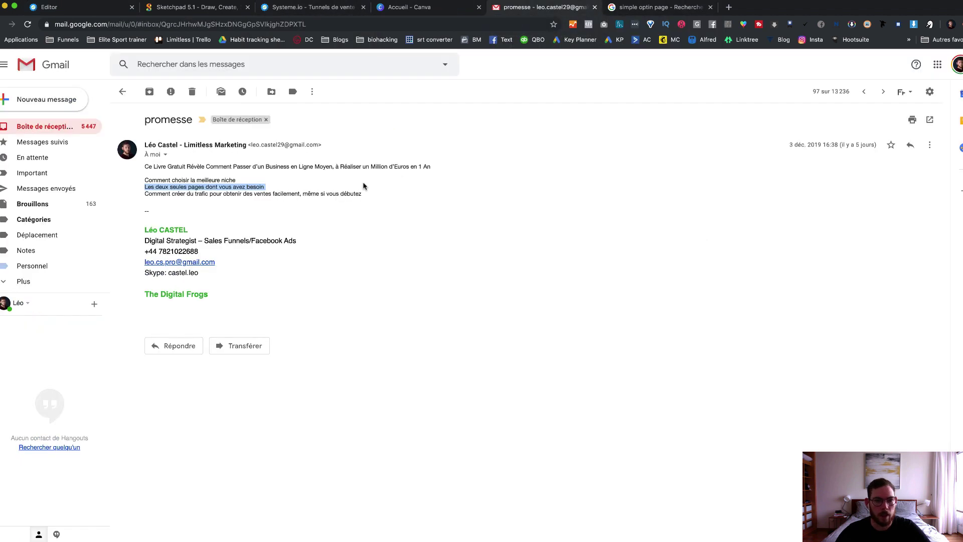
drag(368, 195, 166, 196)
key(super+c)
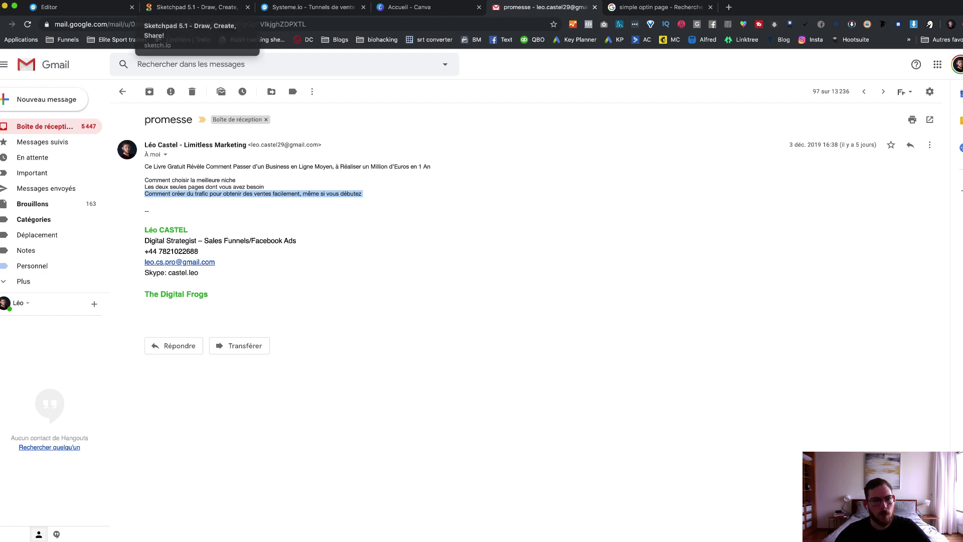
click(49, 7)
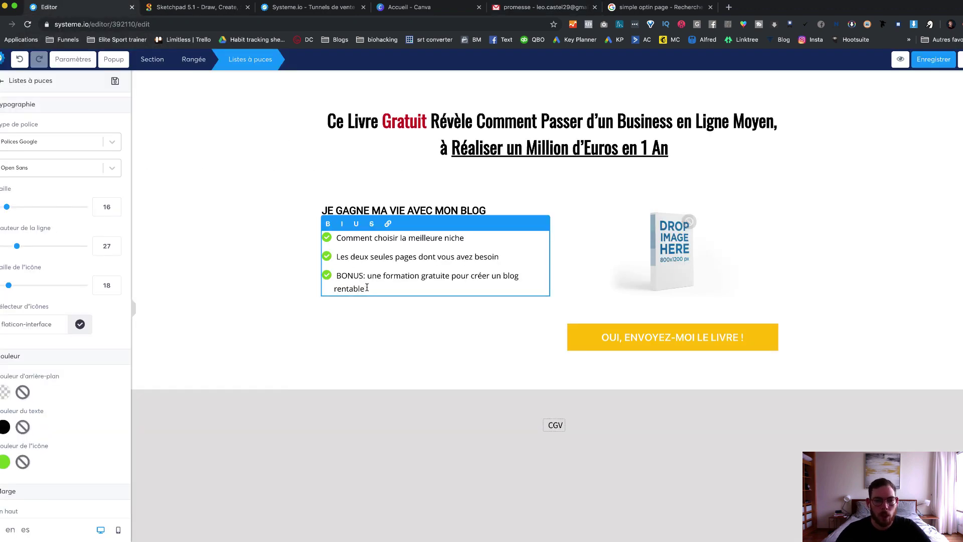
triple_click(367, 284)
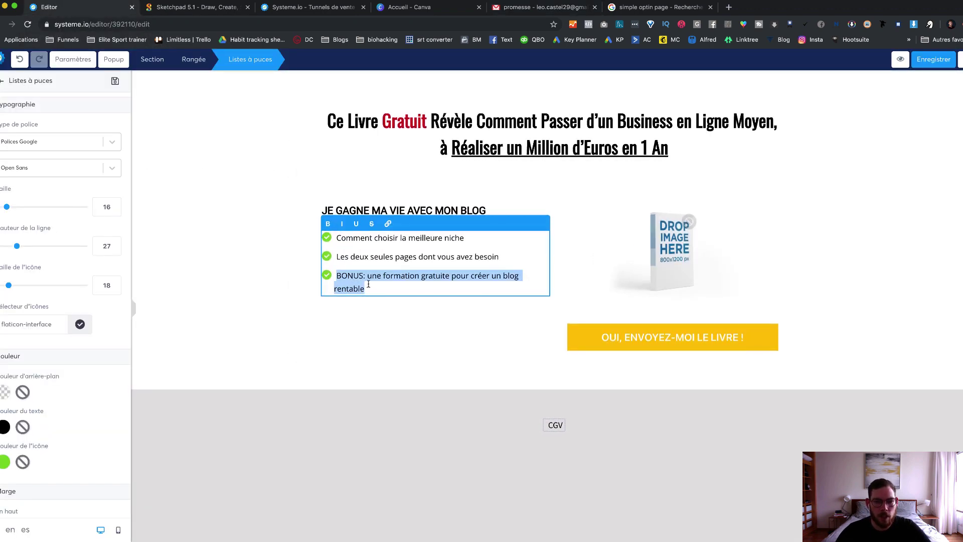
key(super+v)
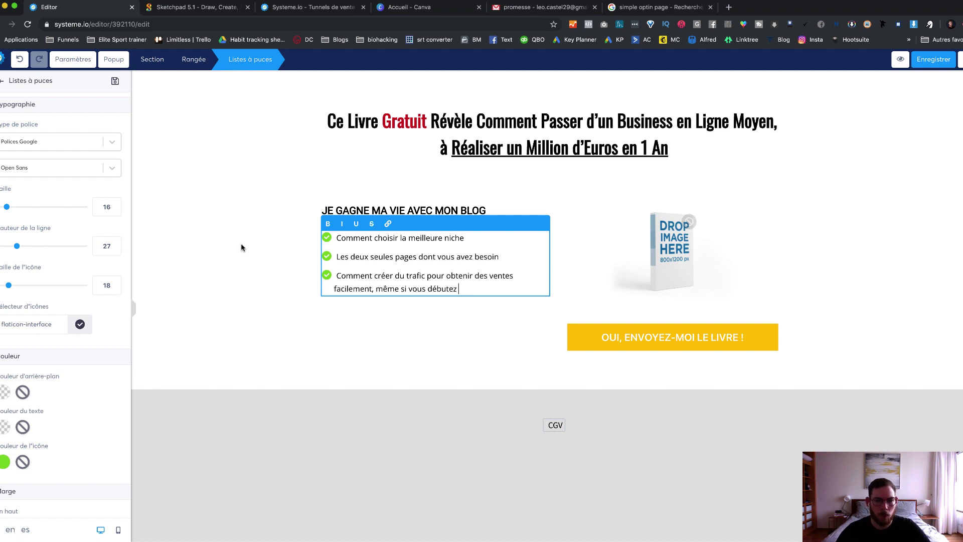
click(264, 244)
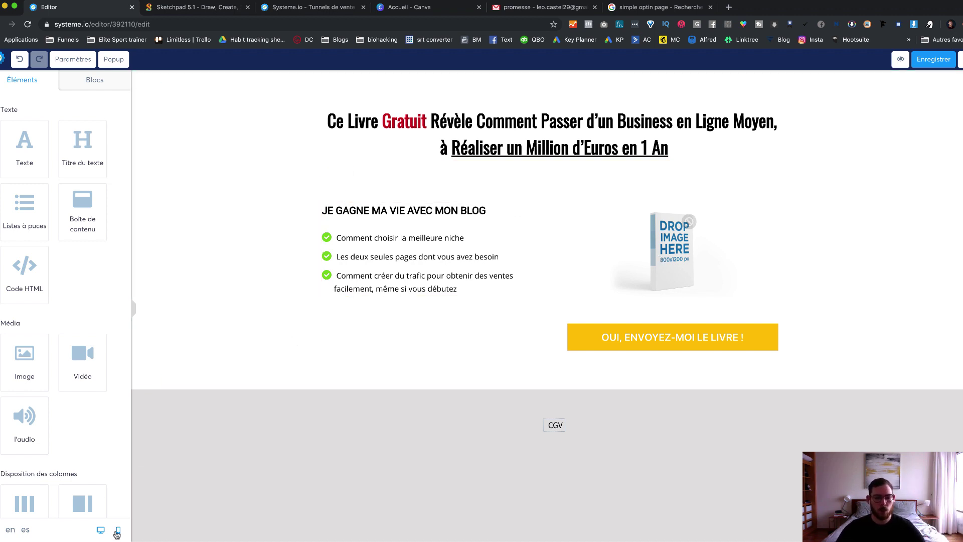
Step: Check the page in mobile layout, return to desktop, then view the 'simple optin page' image results
click(119, 530)
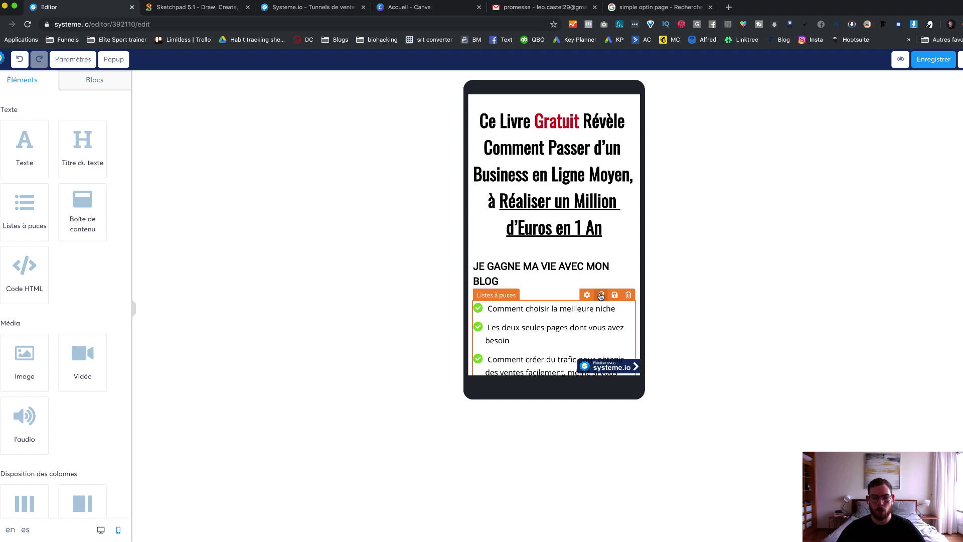
scroll(559, 273, down, 3)
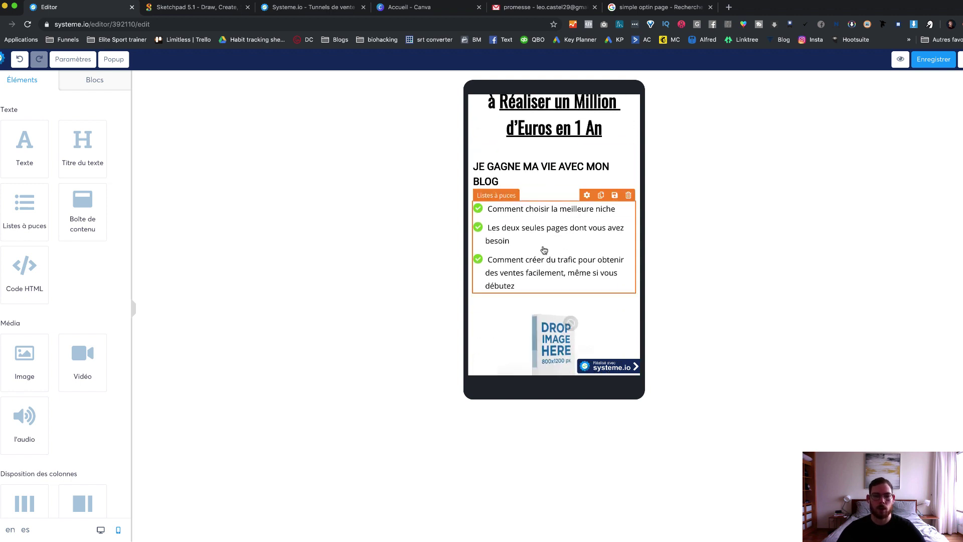
scroll(539, 256, down, 2)
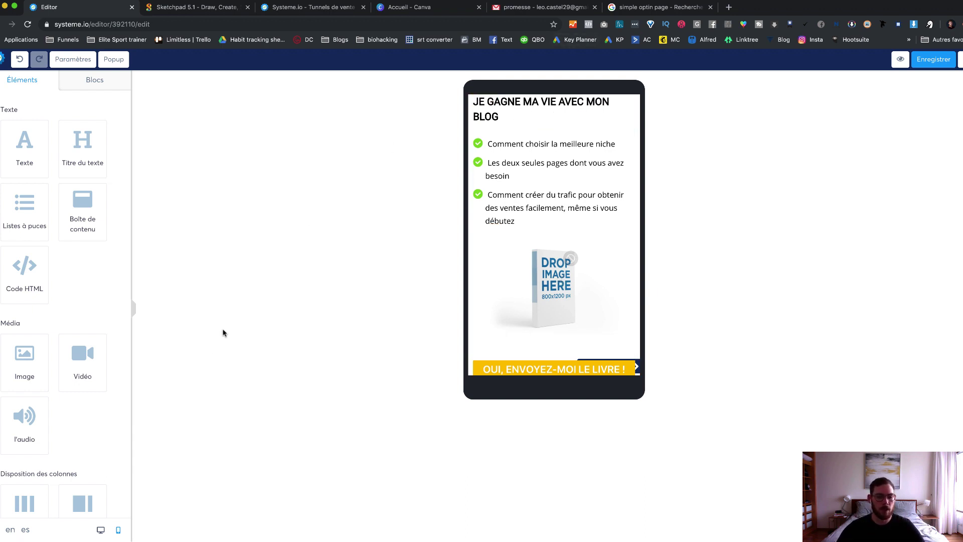
click(100, 529)
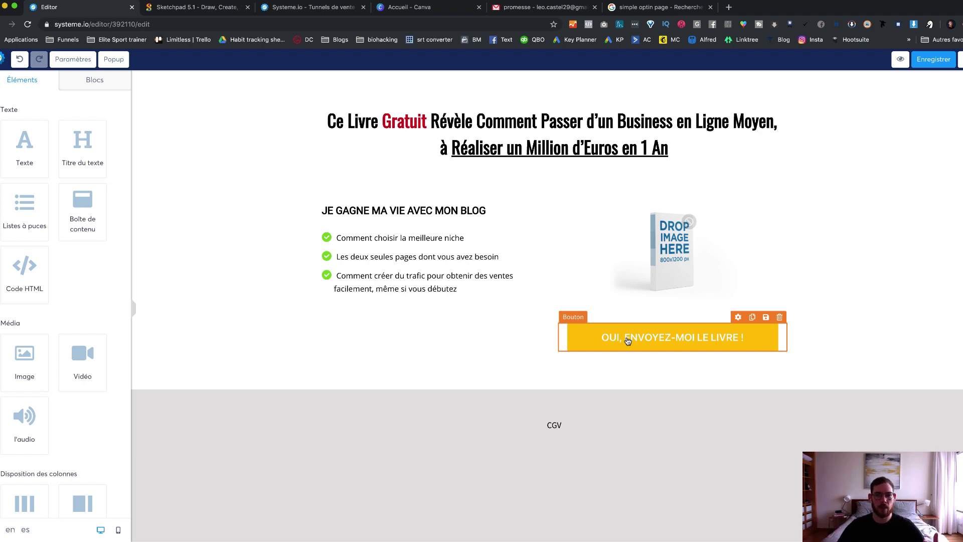
click(665, 8)
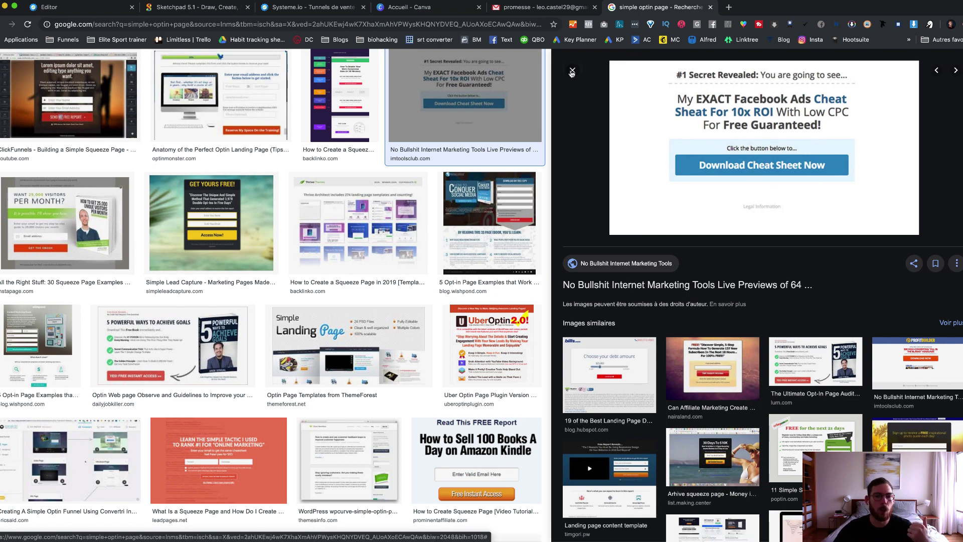
Step: Preview several opt-in page examples, including the dailyjobkiller one, then return to the editor
click(572, 72)
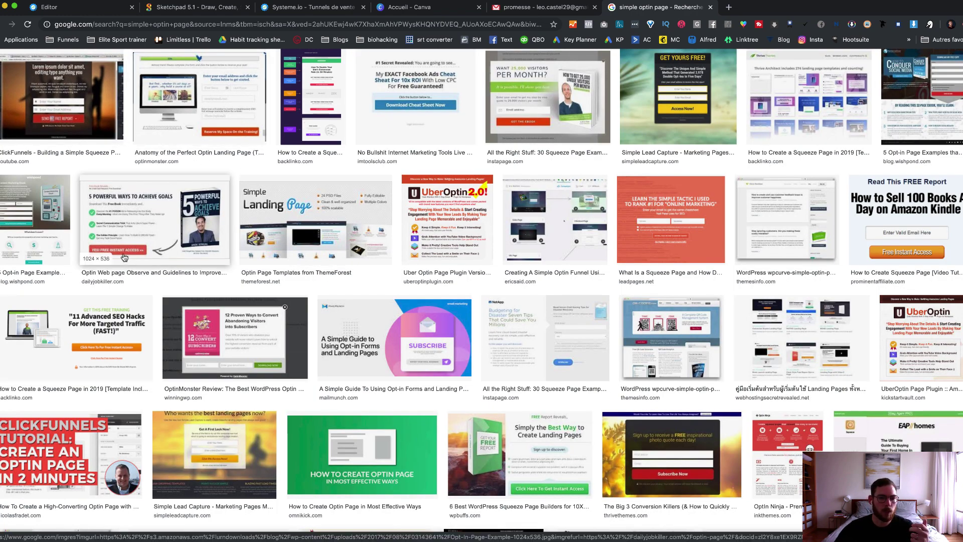
click(213, 133)
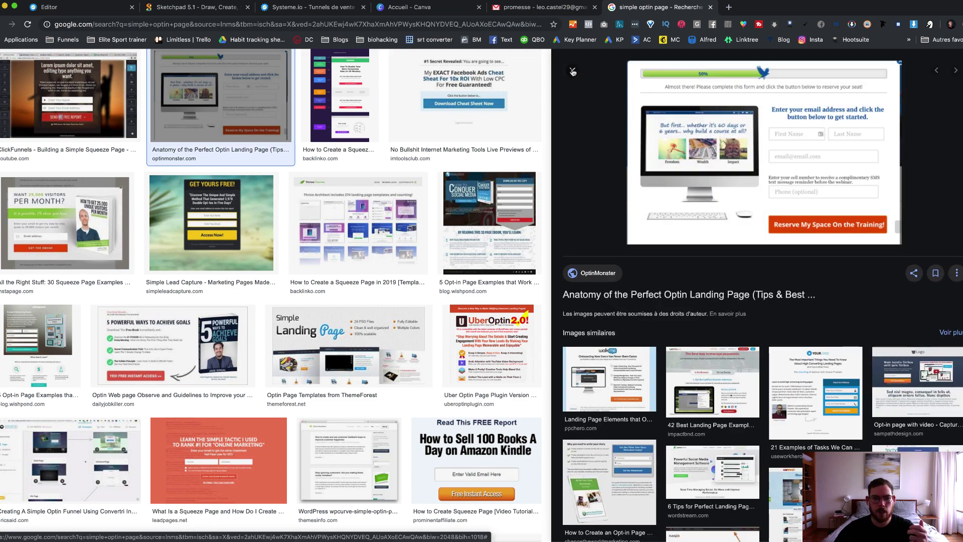
click(572, 72)
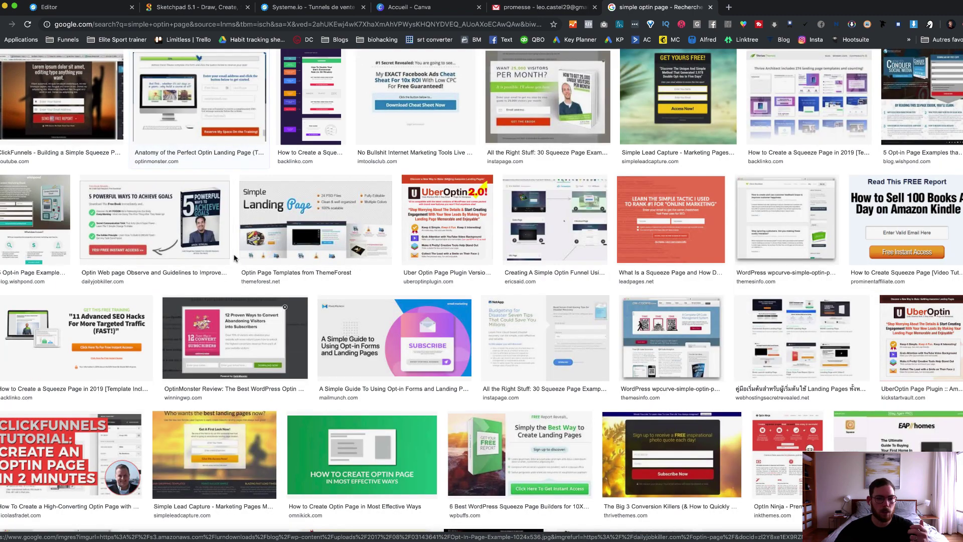
click(160, 245)
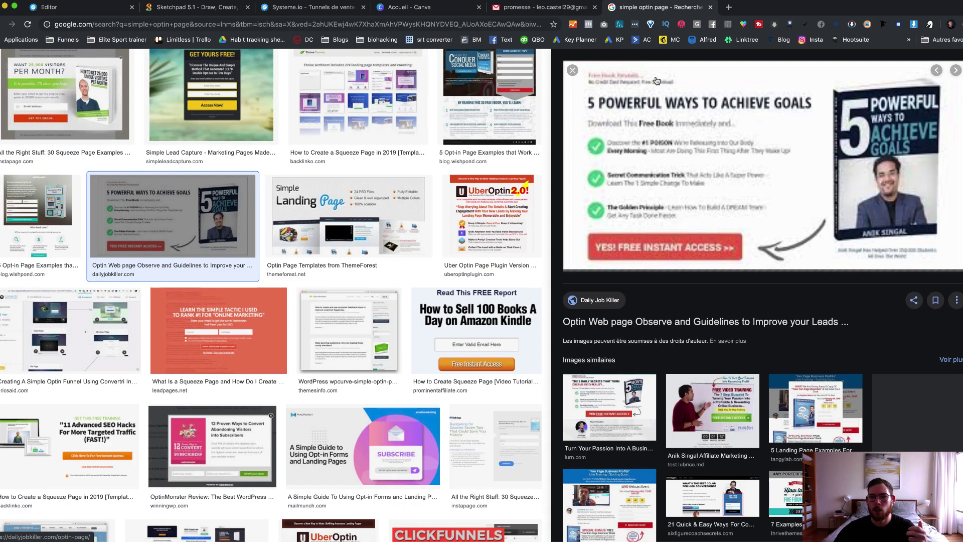
click(573, 71)
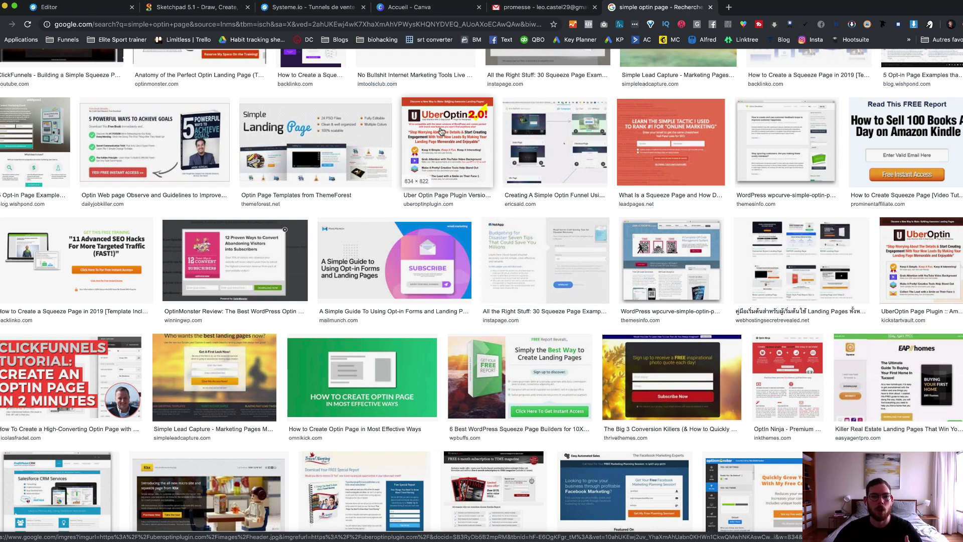
click(85, 7)
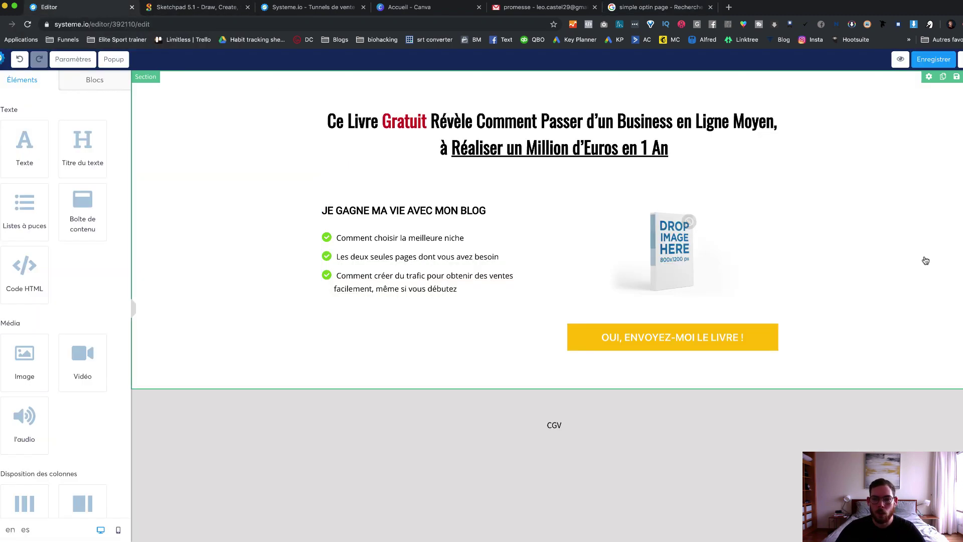
Step: Change the 'OUI, ENVOYEZ-MOI LE LIVRE !' button background from yellow to bright orange FF7401
click(738, 318)
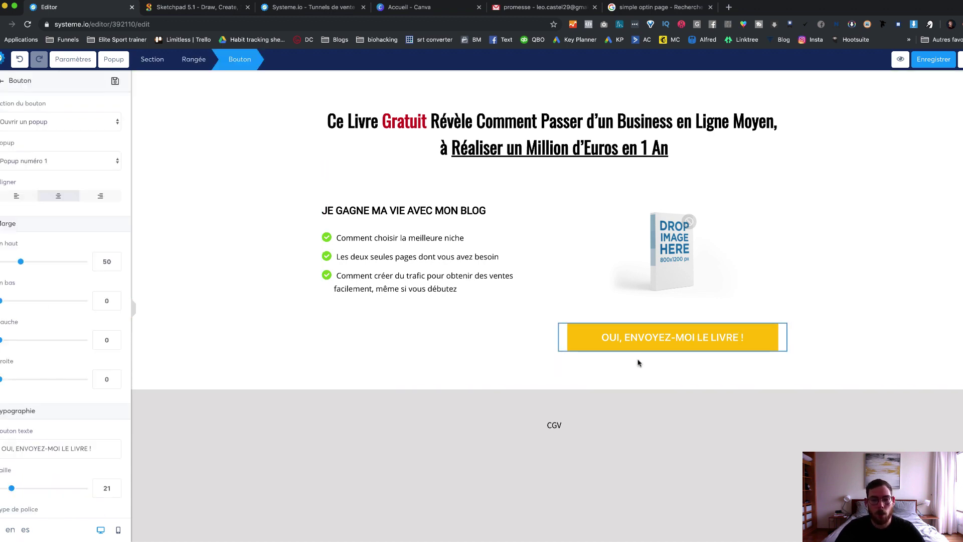
scroll(67, 235, down, 3)
scroll(67, 235, down, 3)
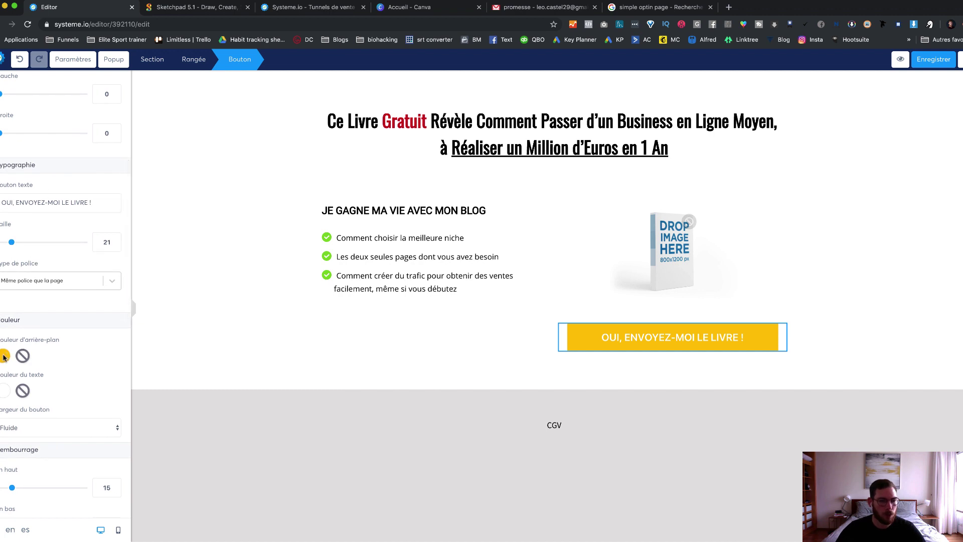
click(5, 356)
click(36, 494)
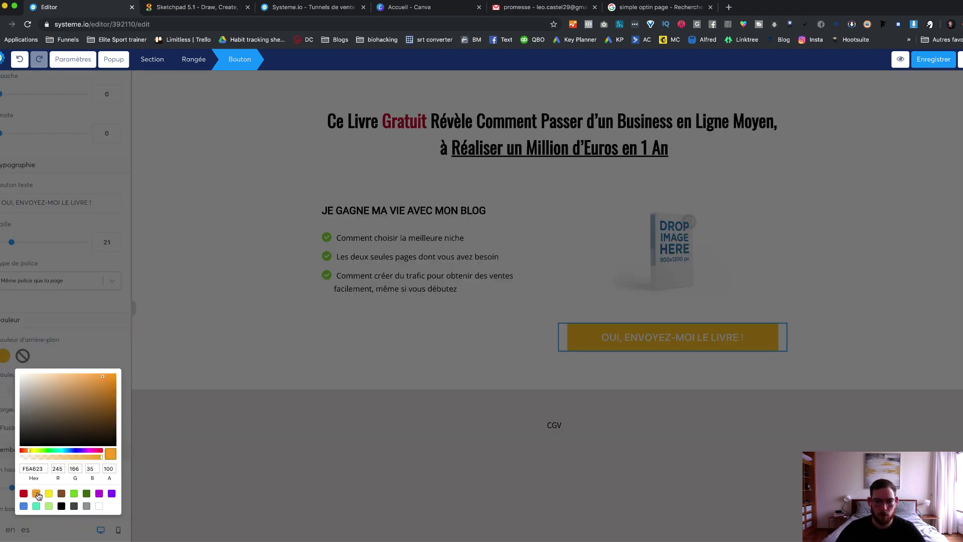
click(439, 381)
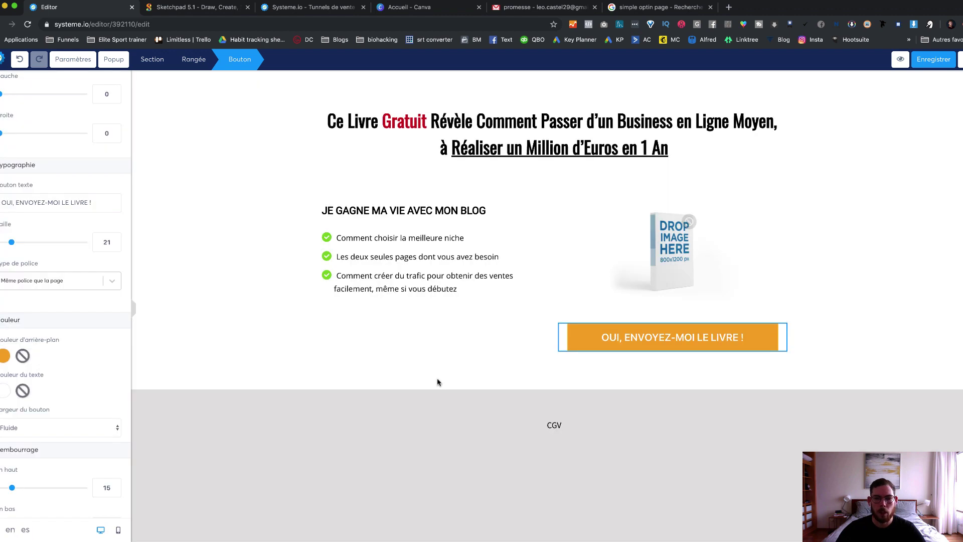
click(5, 355)
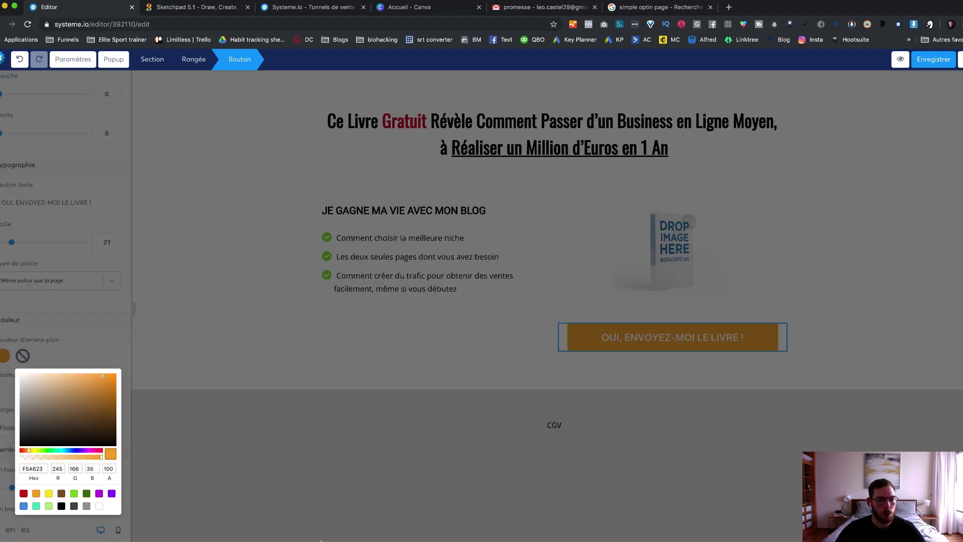
click(34, 468)
double_click(33, 468)
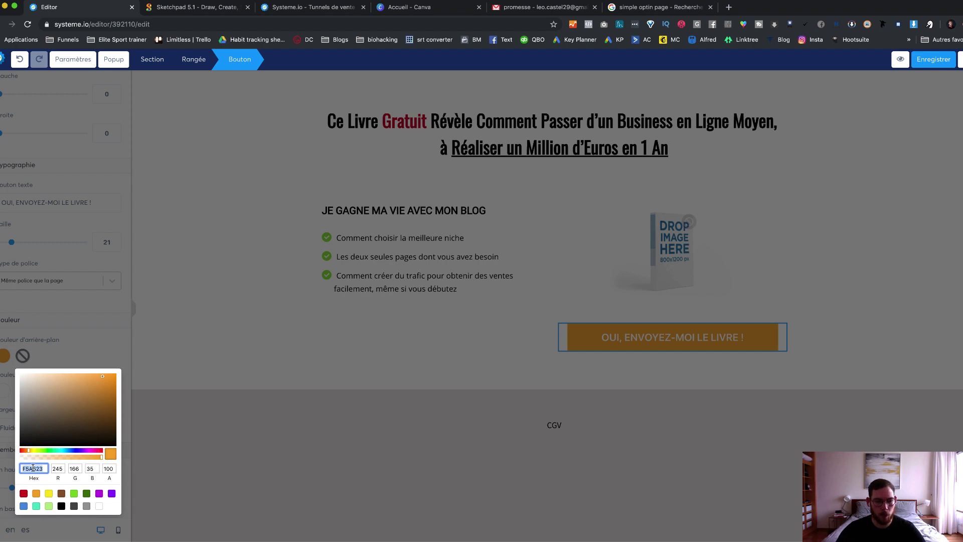
drag(24, 450, 26, 450)
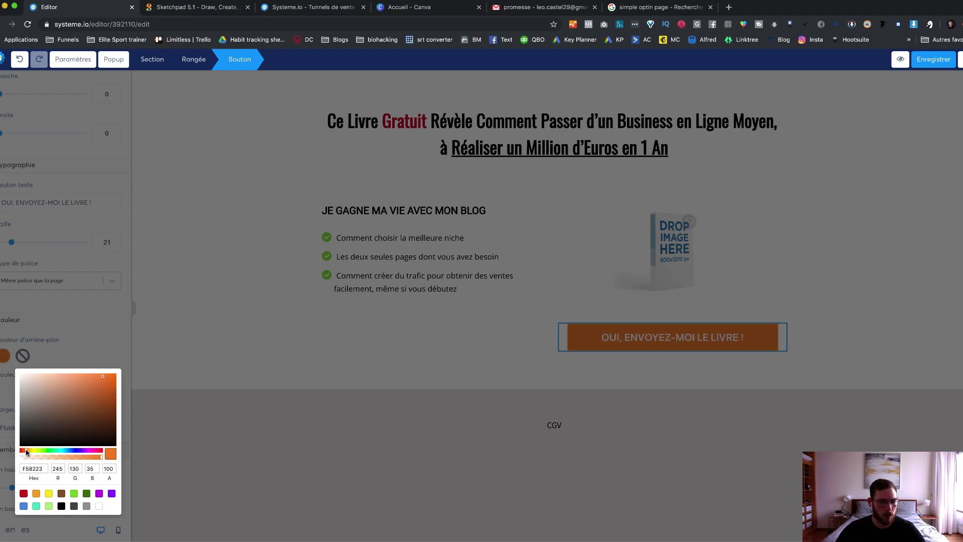
drag(104, 377, 118, 374)
click(181, 419)
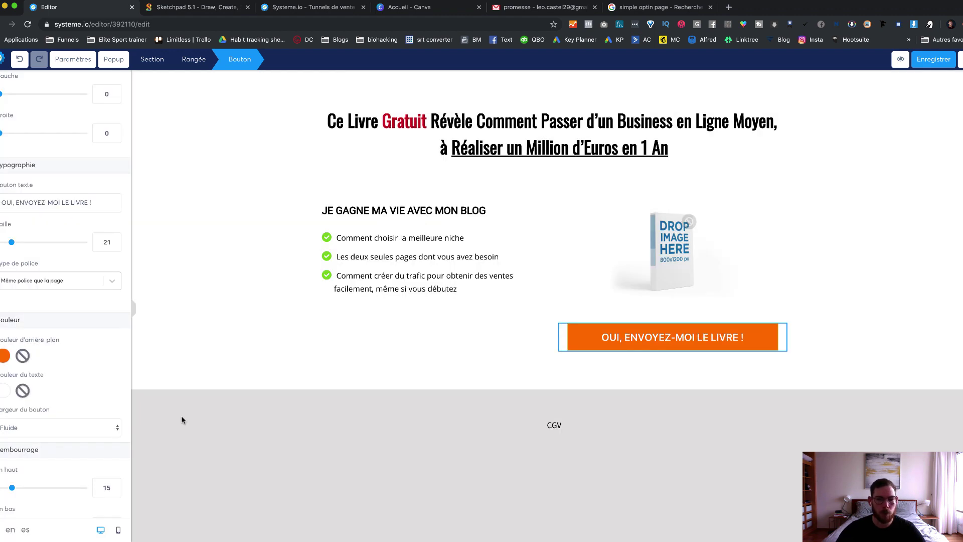
click(389, 351)
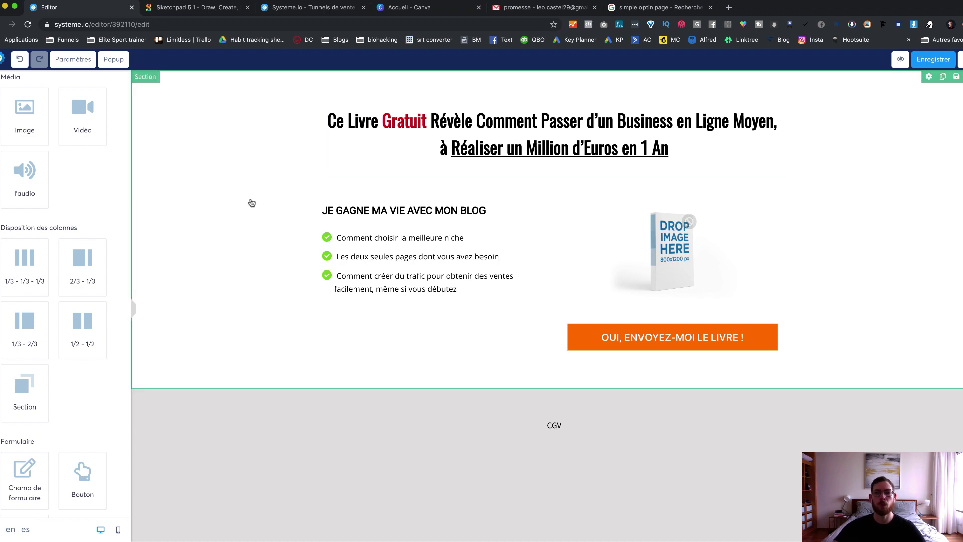
Step: Save the page, then set the button action to 'Enregistrer le contact' redirecting to the next funnel step
click(923, 60)
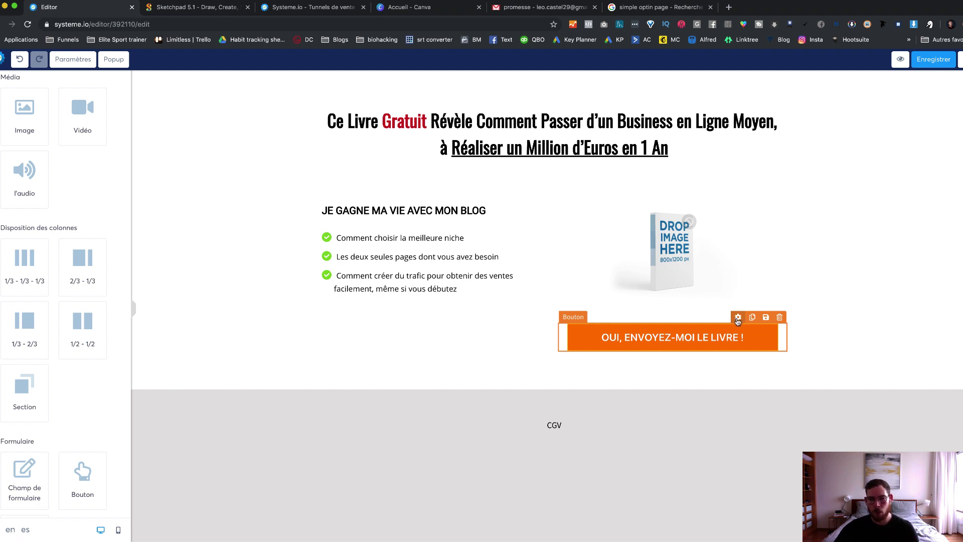
click(737, 318)
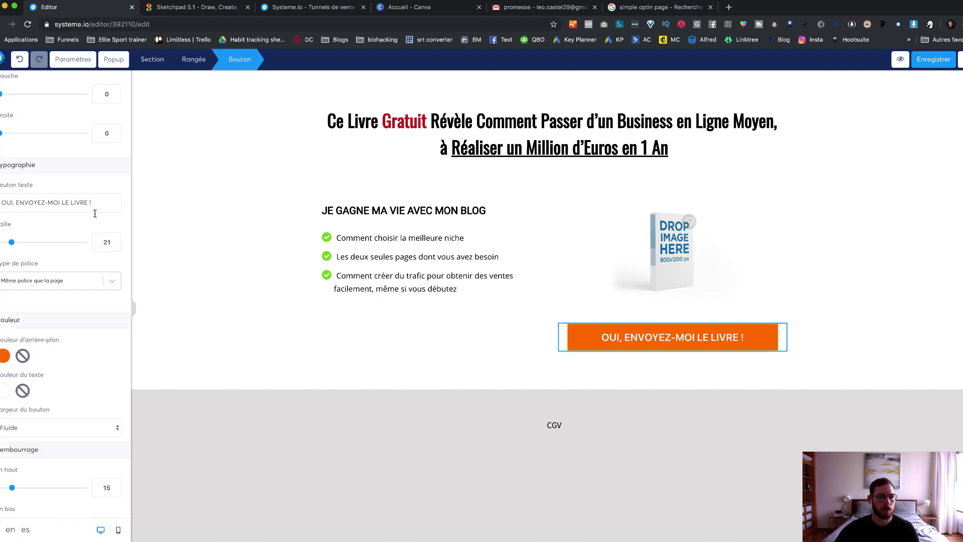
scroll(58, 204, up, 5)
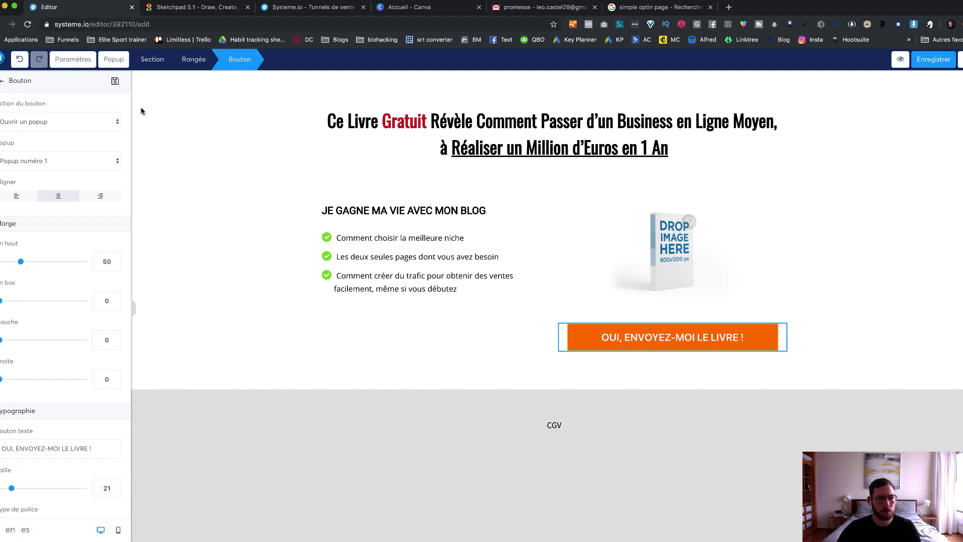
click(60, 124)
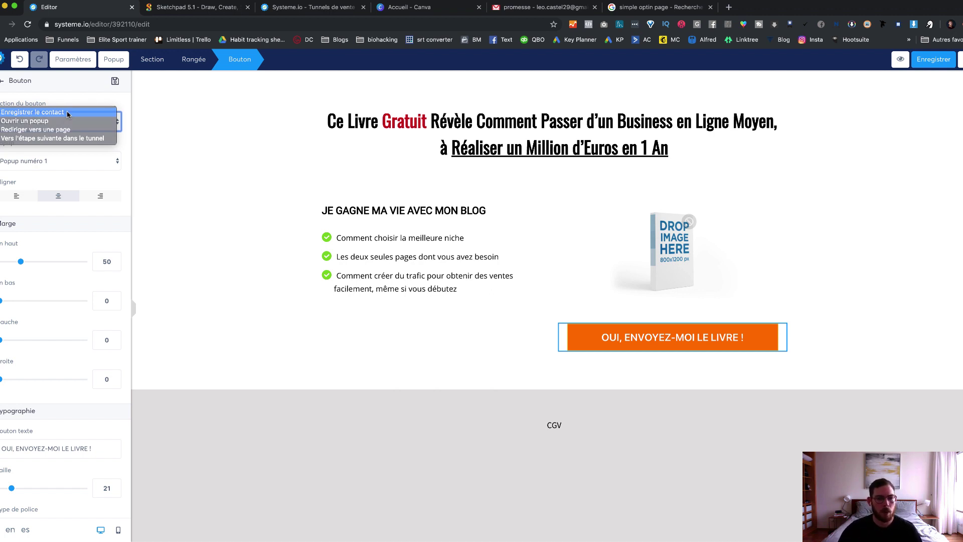
click(67, 113)
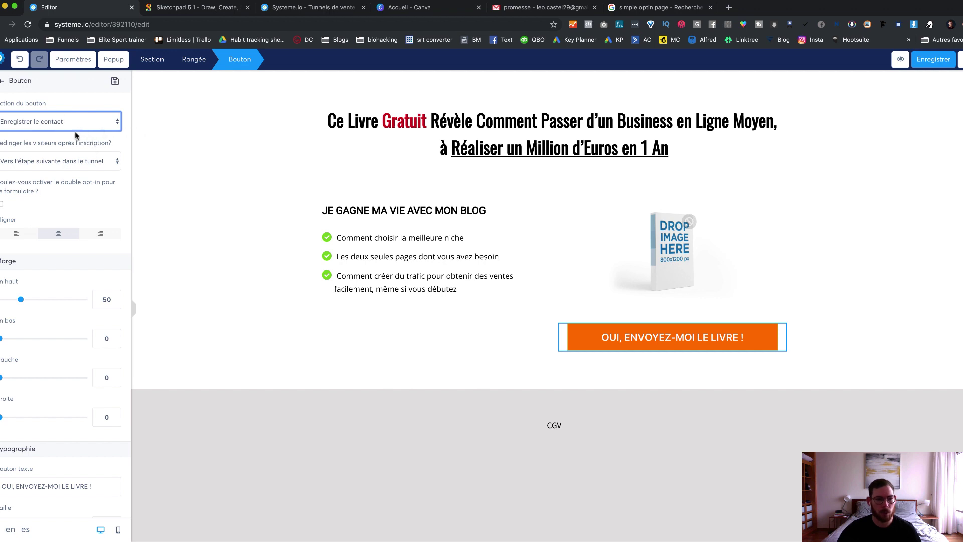
drag(0, 143, 103, 146)
click(90, 167)
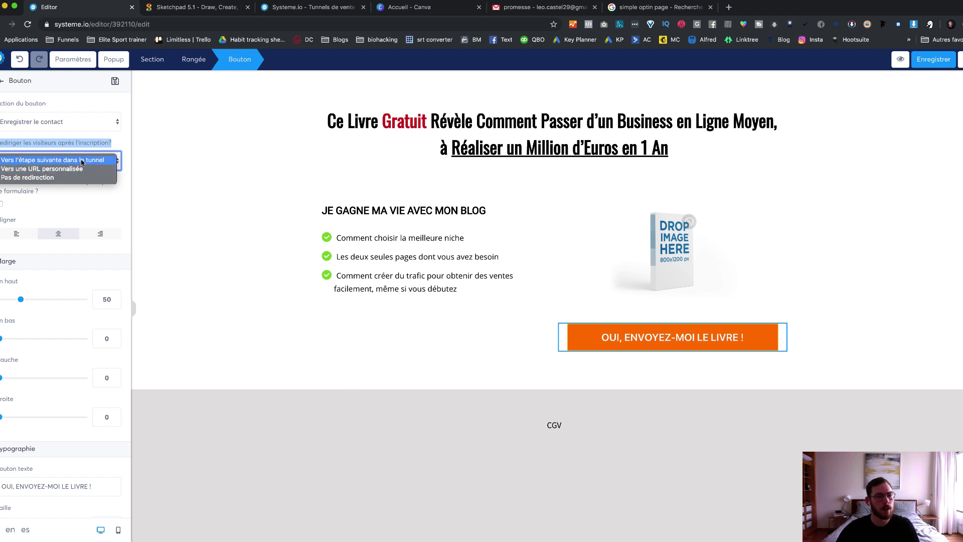
click(82, 161)
click(196, 172)
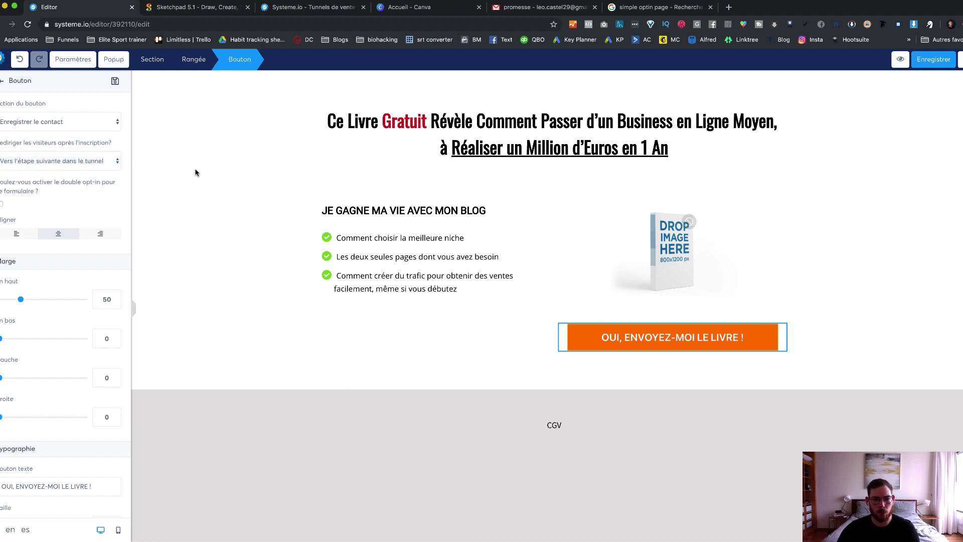
Step: Place a form field above the orange button and set its data type to Email
scroll(81, 396, down, 10)
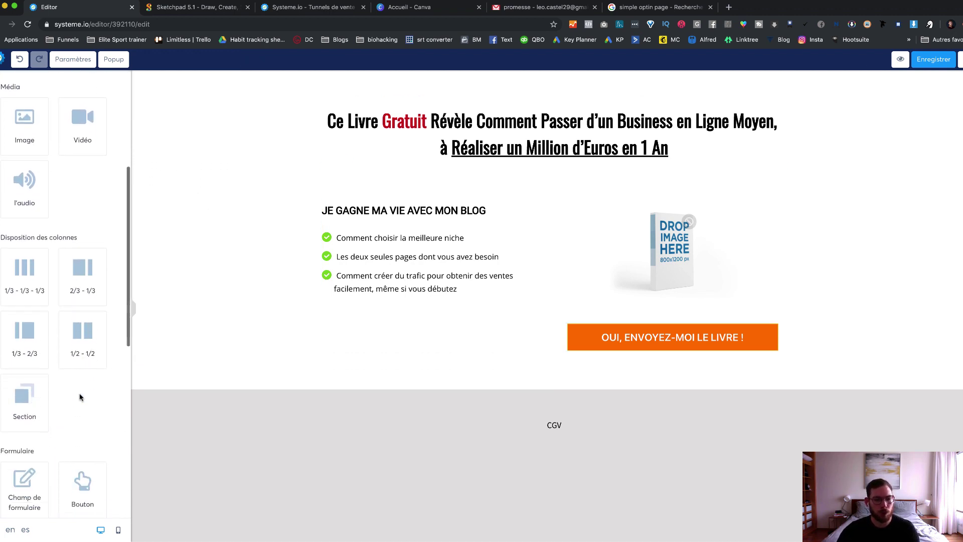
drag(18, 197, 640, 326)
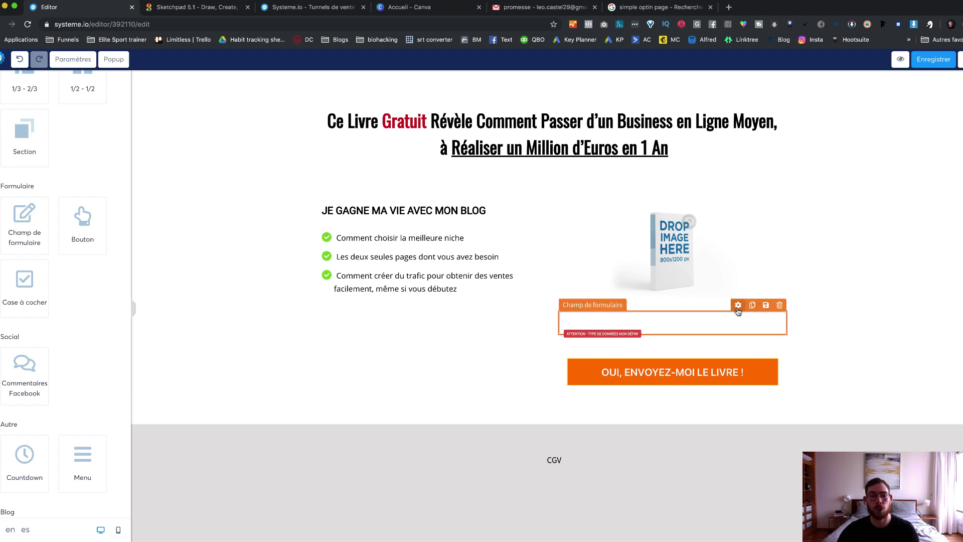
click(737, 307)
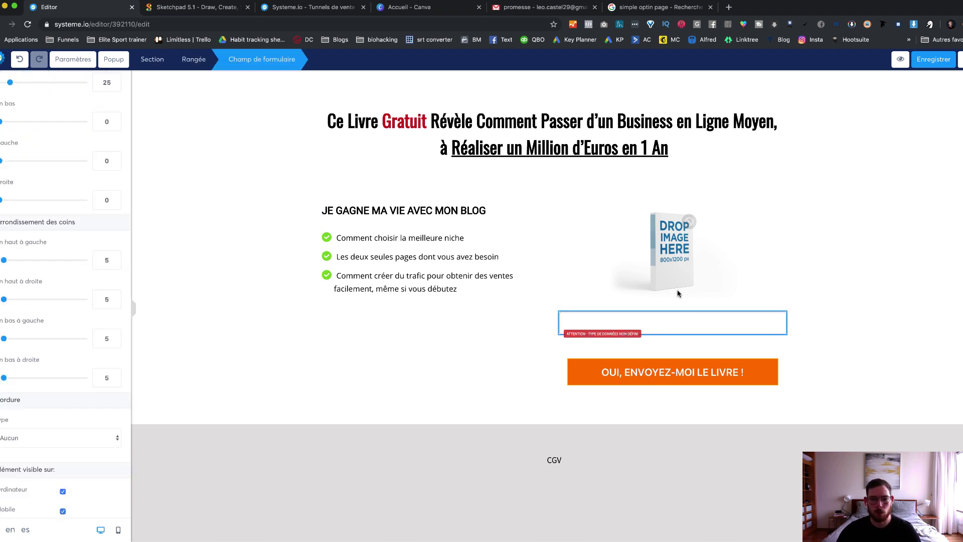
scroll(42, 185, up, 7)
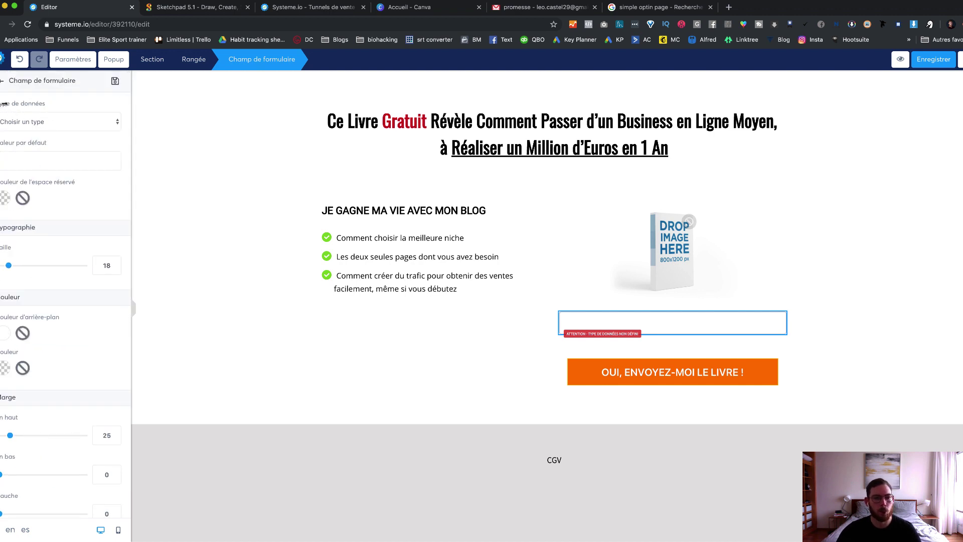
click(89, 124)
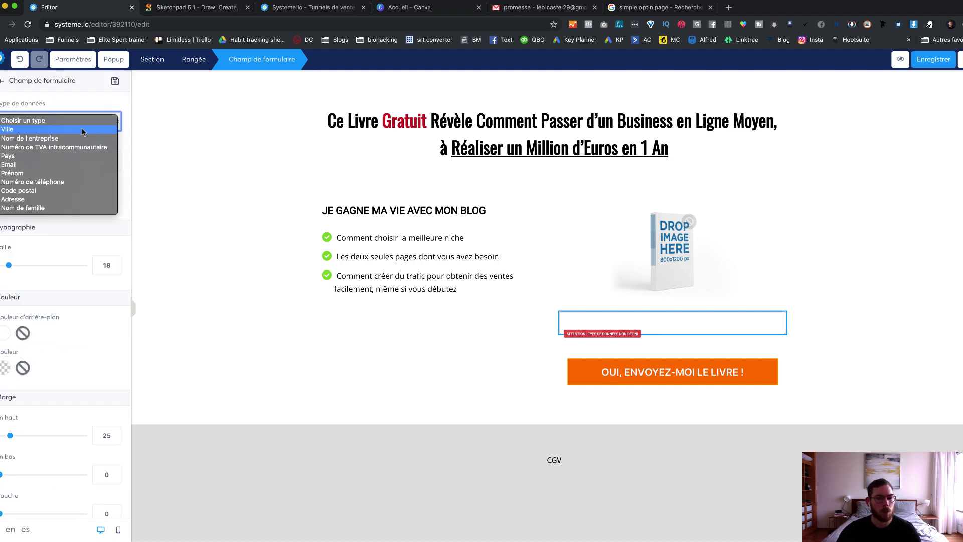
click(56, 166)
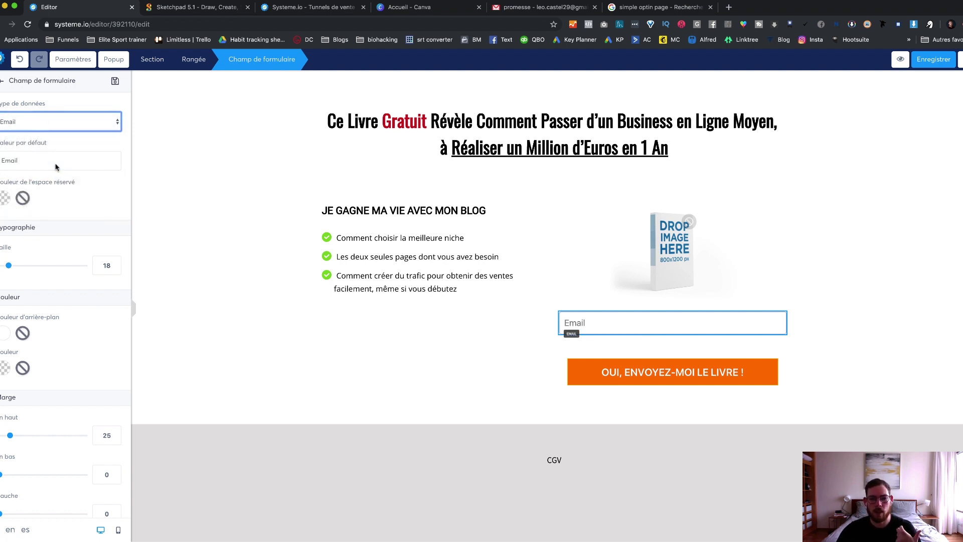
click(783, 300)
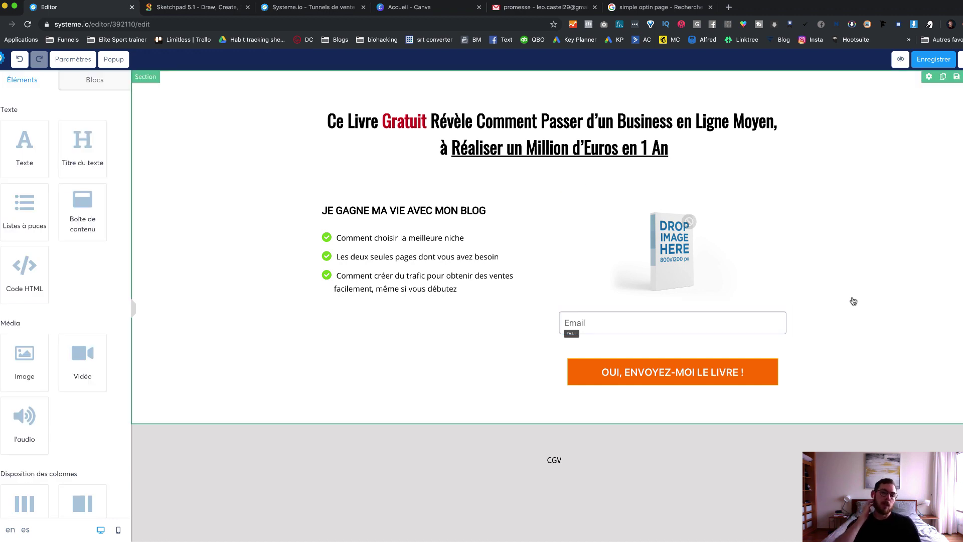
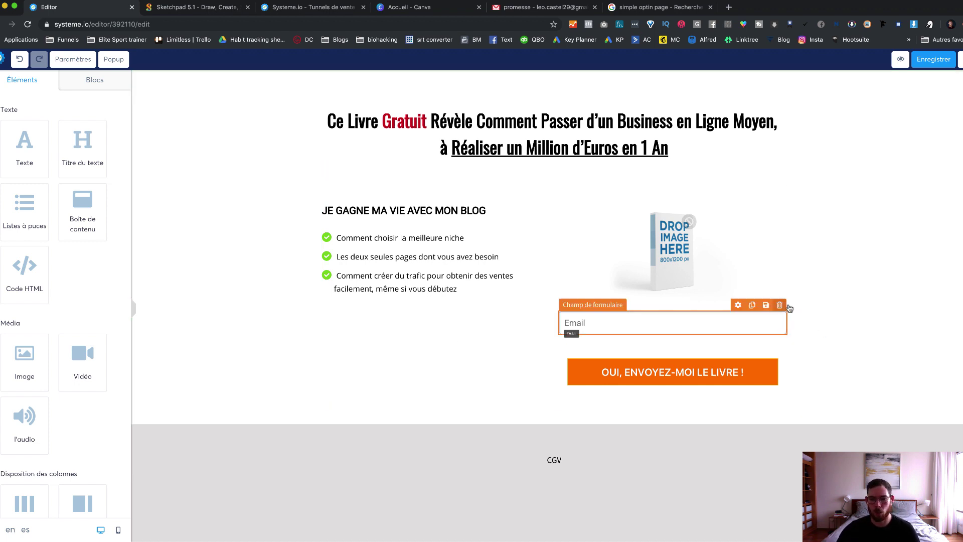
Step: Delete the Email field from the form and set the orange button's action to 'Ouvrir un popup'
click(779, 305)
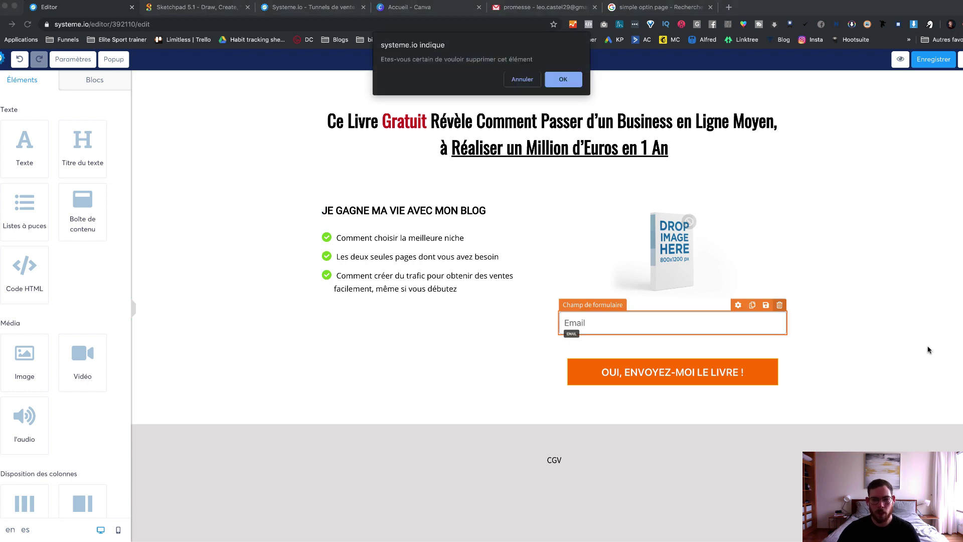
click(564, 79)
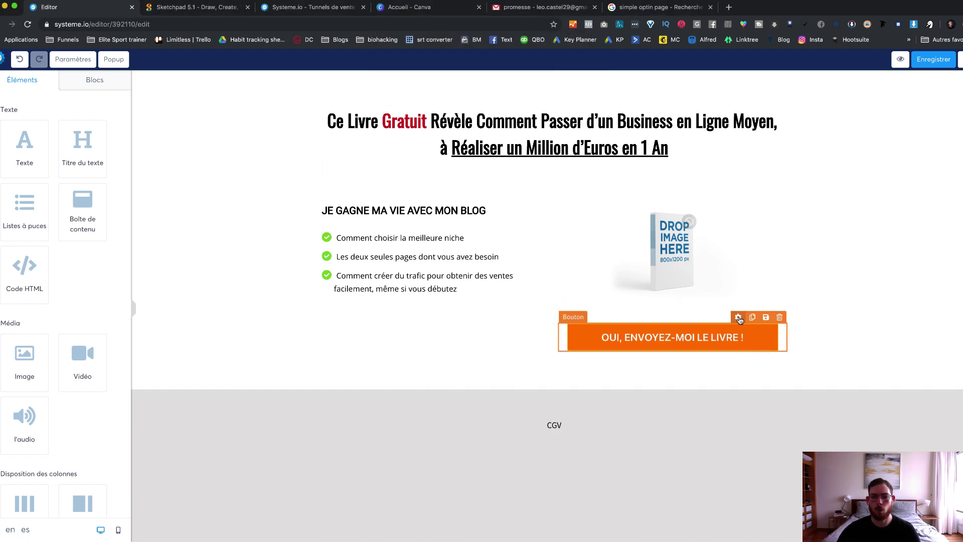
click(738, 318)
click(72, 121)
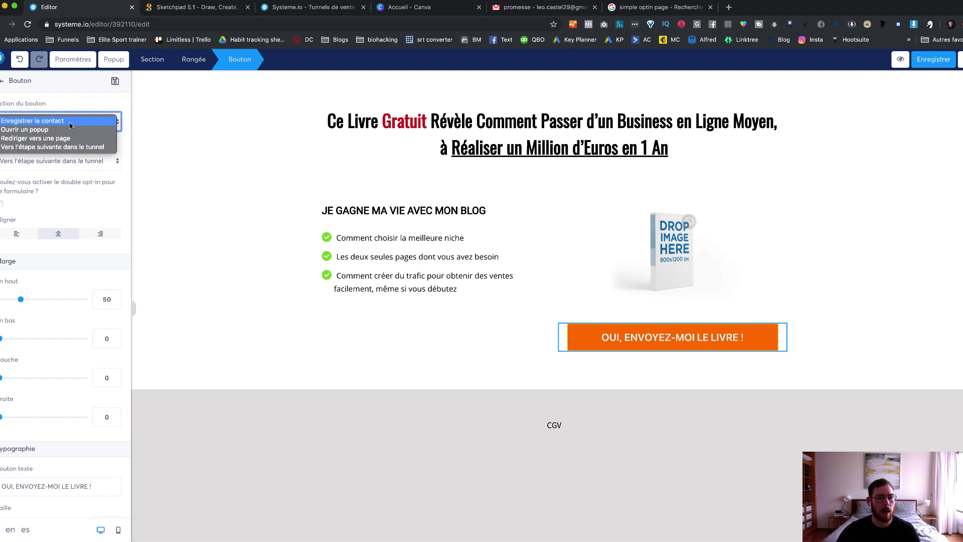
key(Escape)
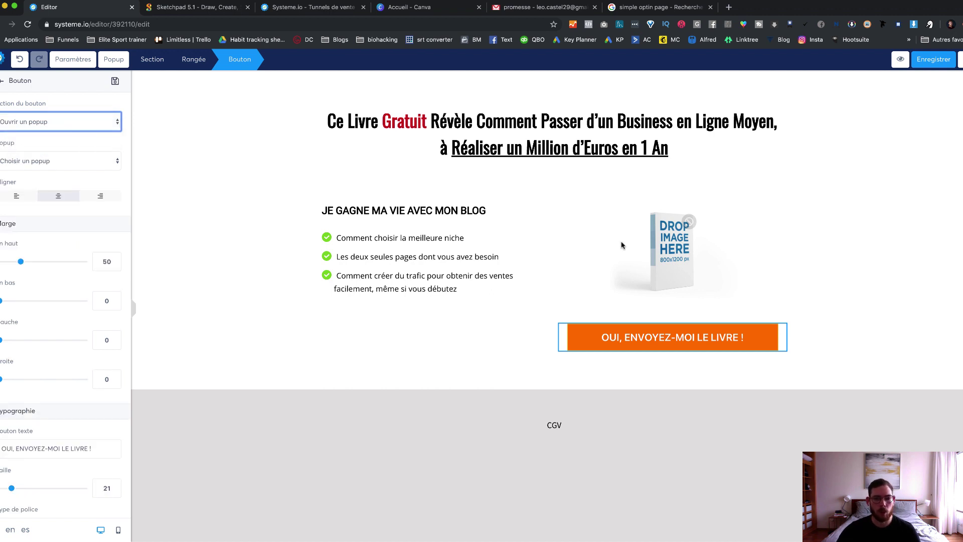
click(191, 159)
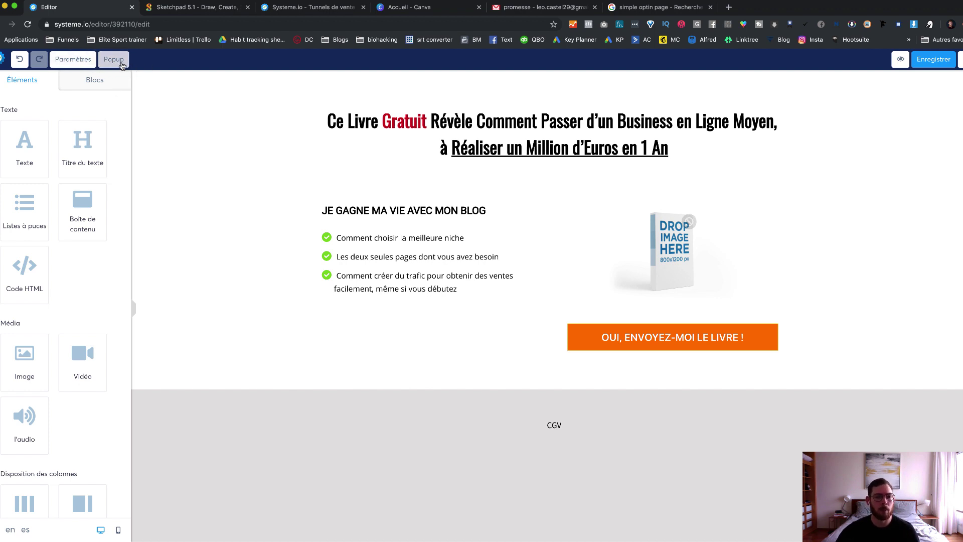
click(115, 61)
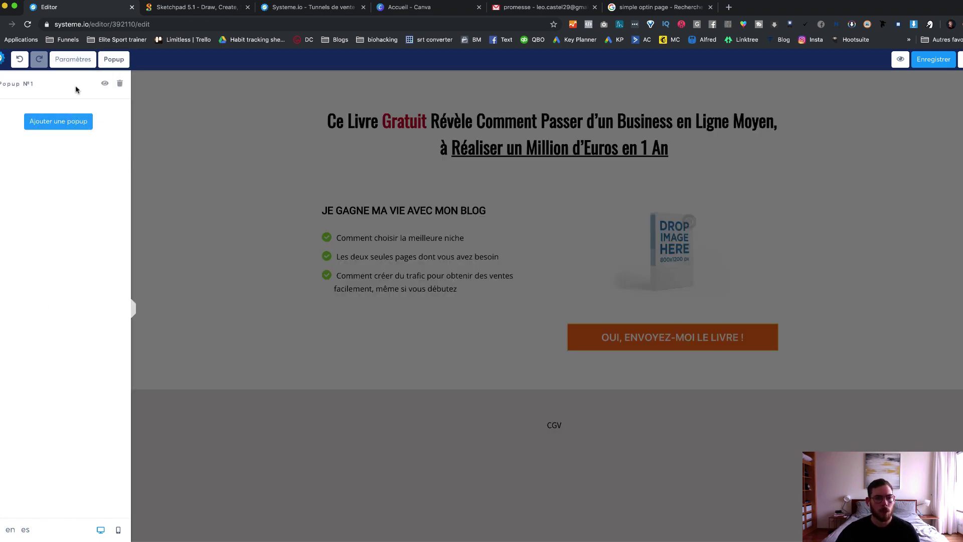
click(106, 84)
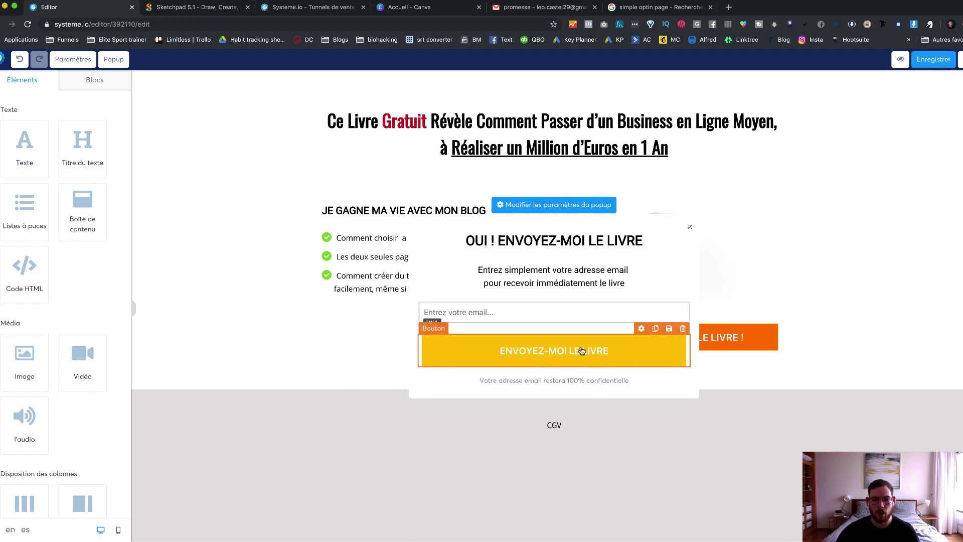
click(641, 329)
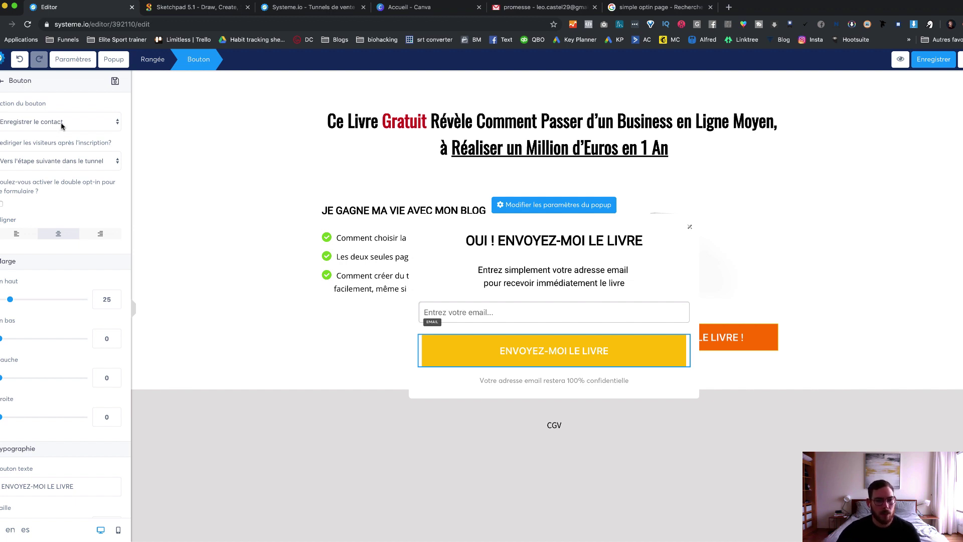
click(77, 123)
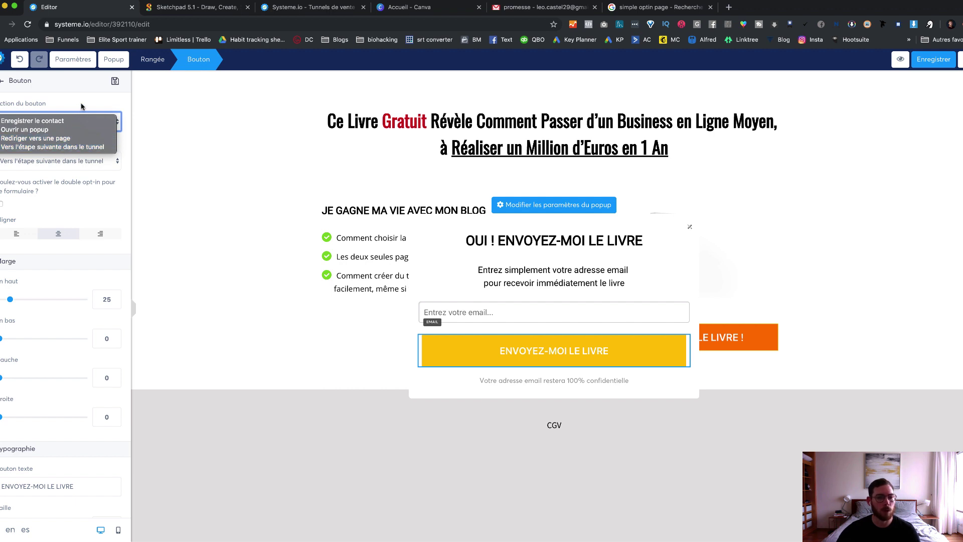
click(79, 121)
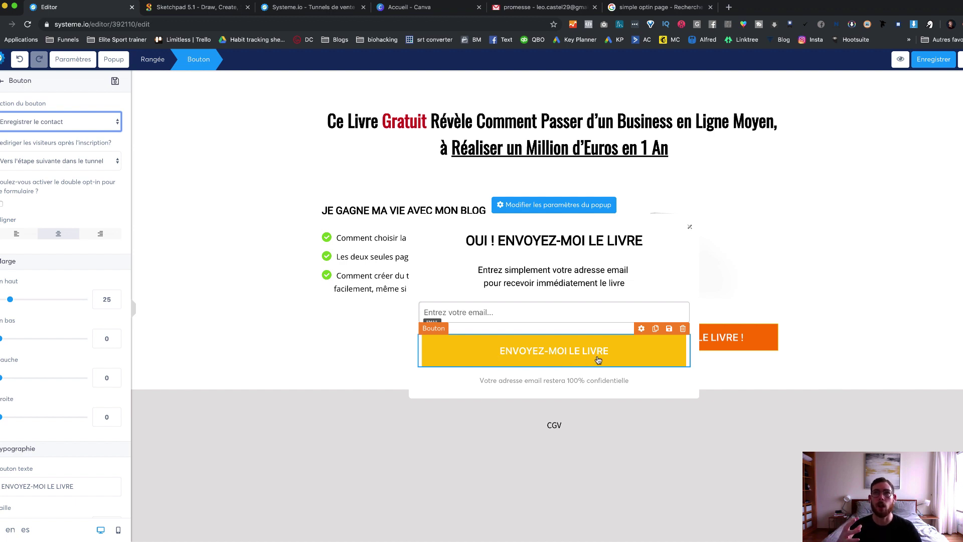
click(692, 231)
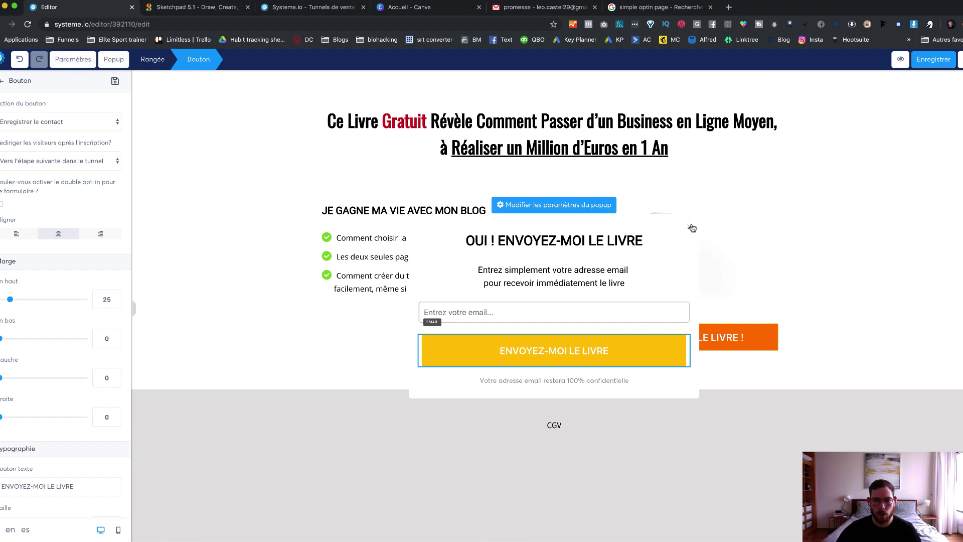
click(568, 207)
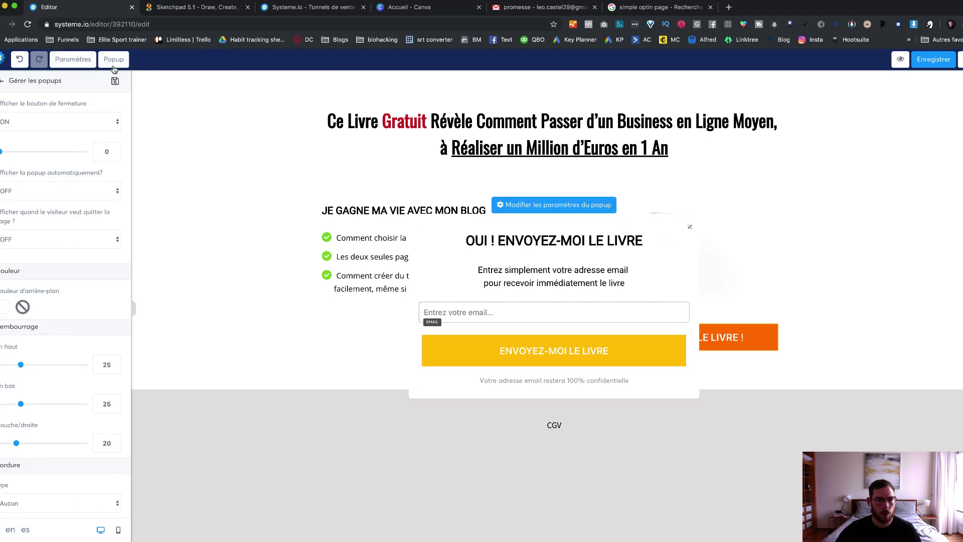
click(114, 59)
click(449, 216)
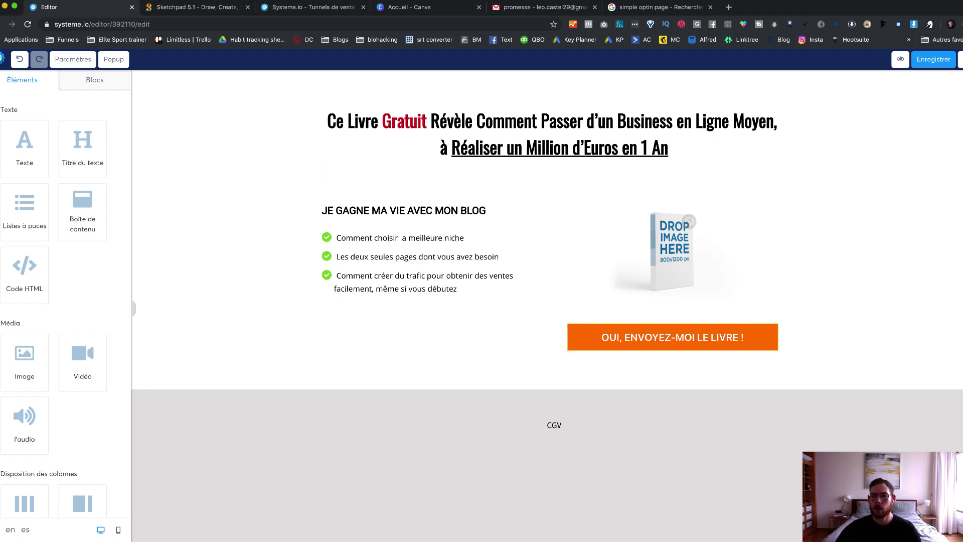
Step: Save the opt-in page and open Paramètres to view typography, background, language and meta data
click(941, 63)
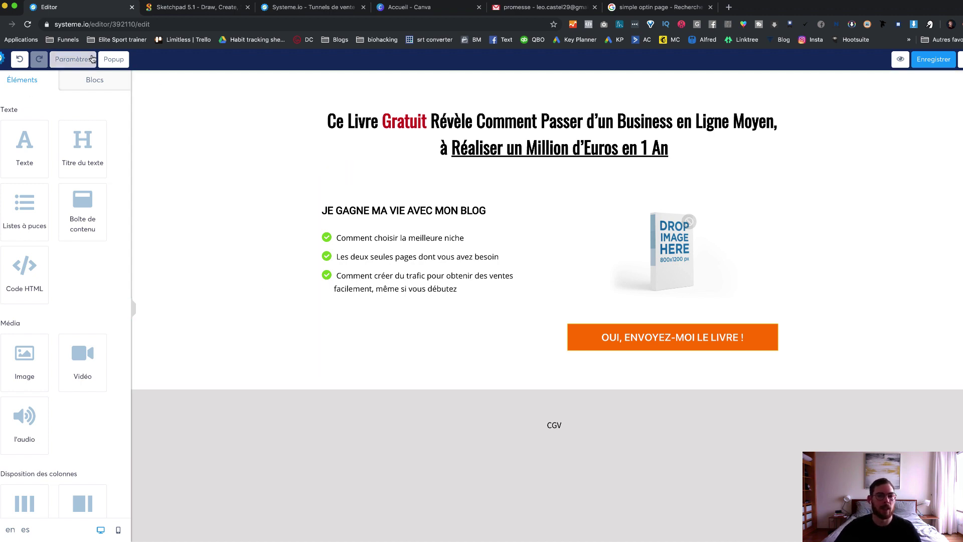
click(70, 61)
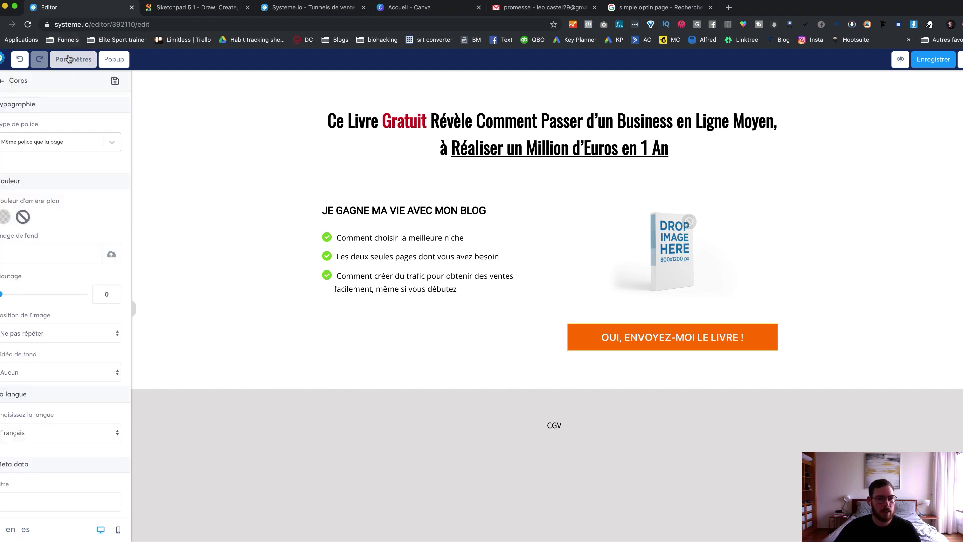
scroll(77, 308, down, 10)
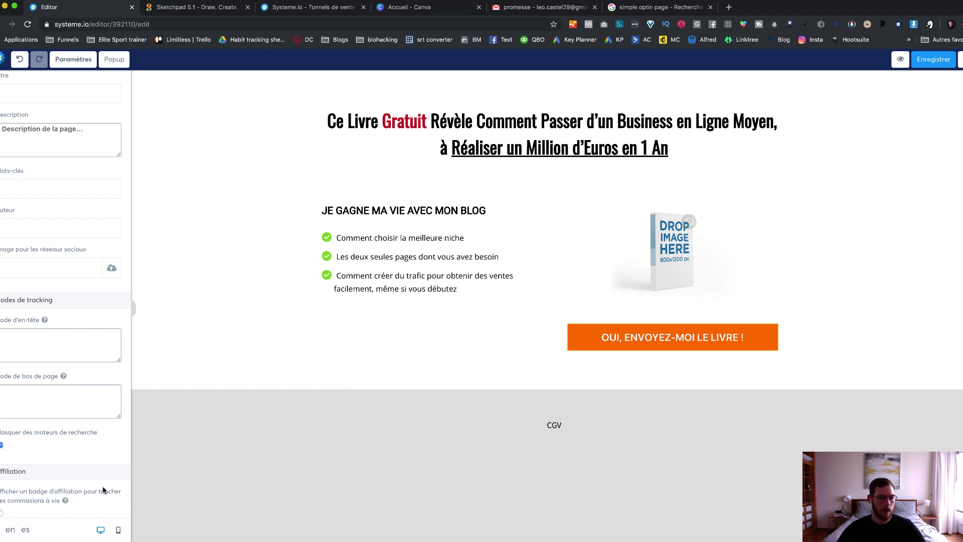
scroll(40, 454, up, 10)
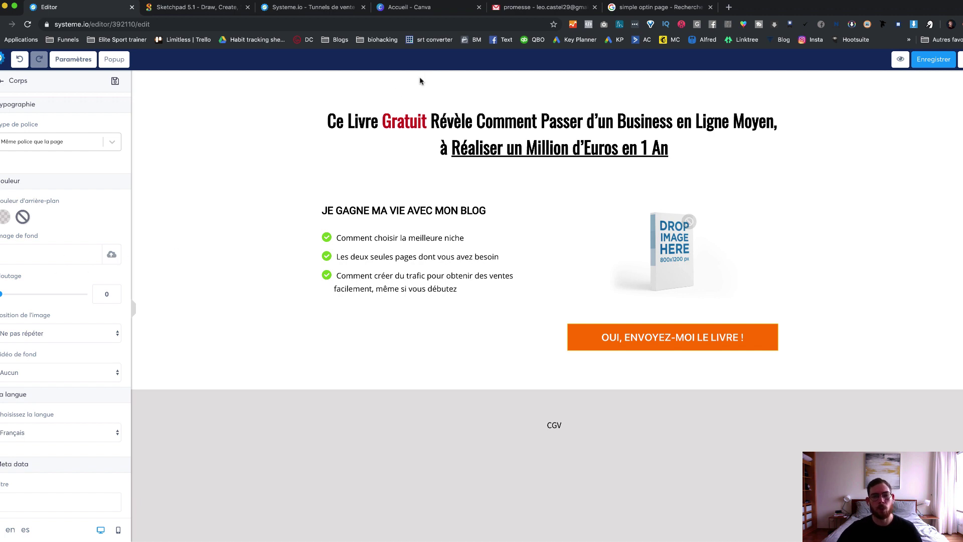
click(112, 254)
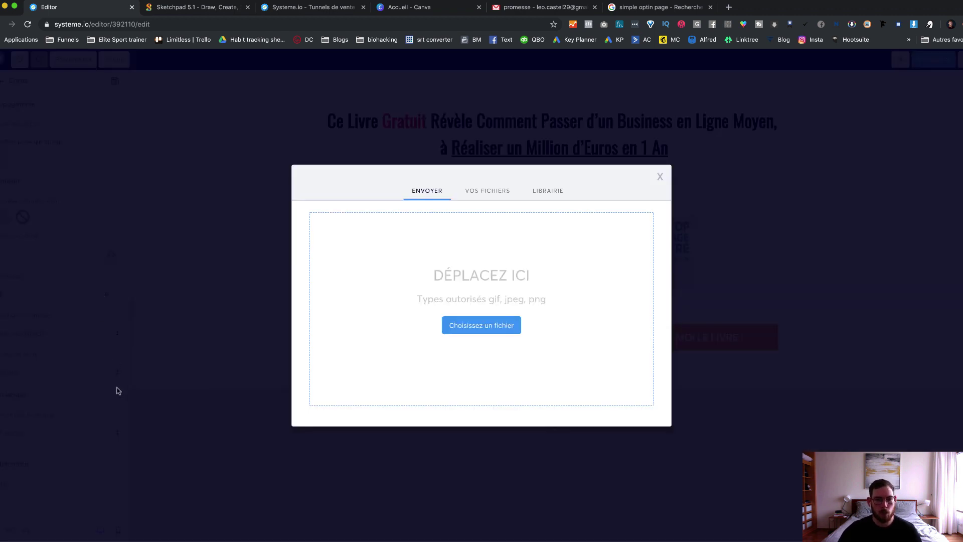
click(488, 191)
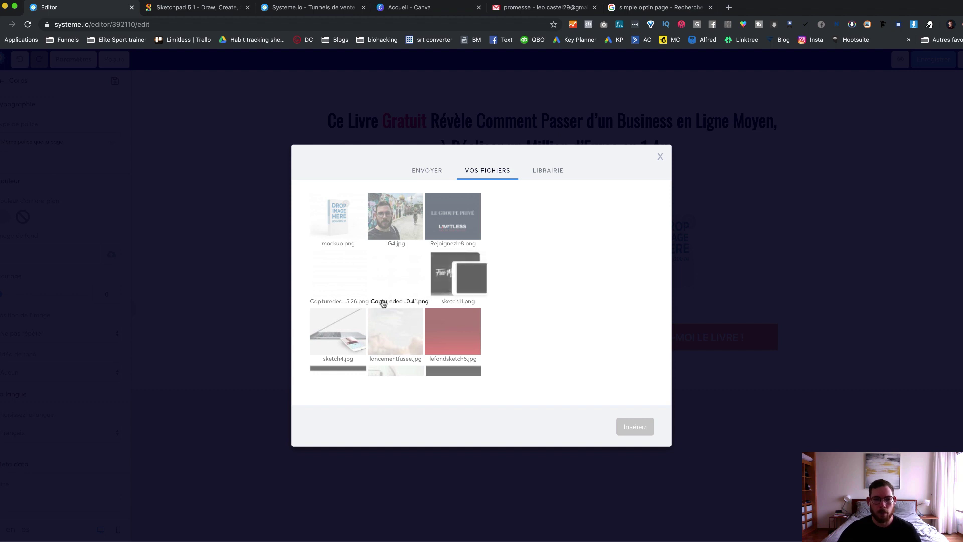
scroll(383, 303, down, 2)
click(453, 269)
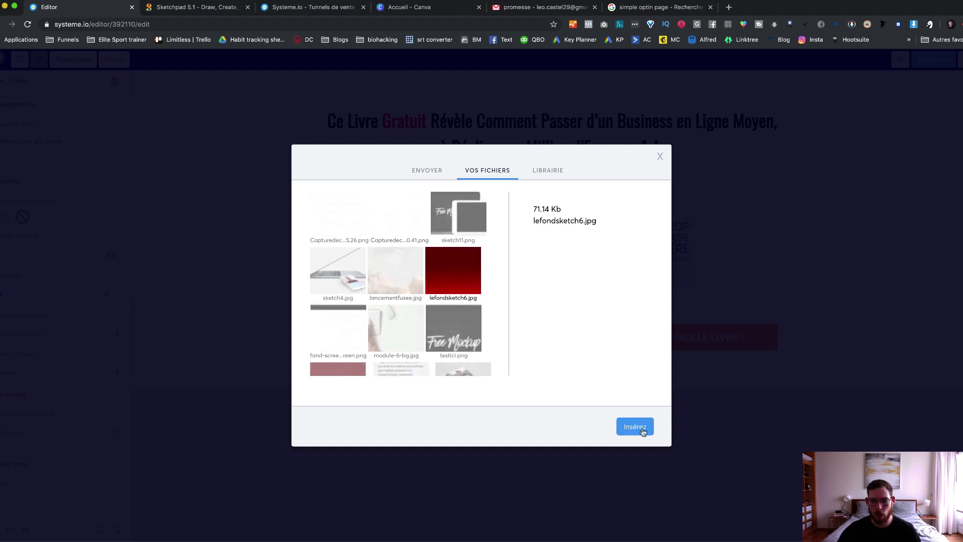
click(635, 426)
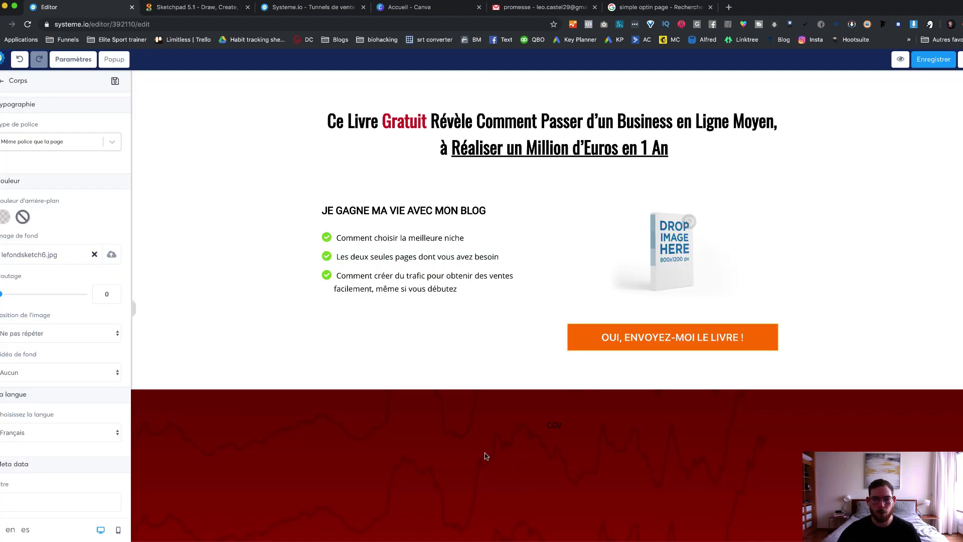
click(94, 254)
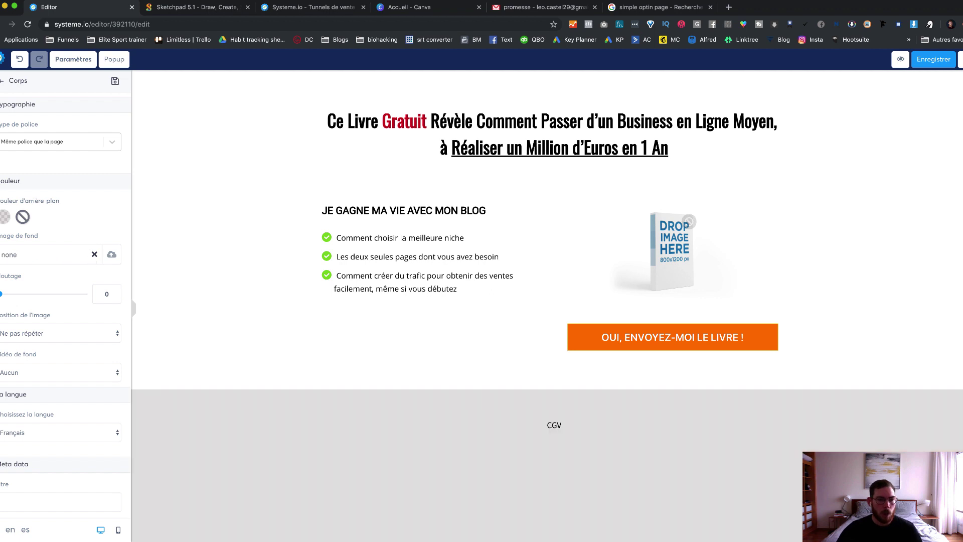
Step: Check the Meta data Titre and Description fields and tracking options, then save the opt-in page
scroll(37, 278, down, 4)
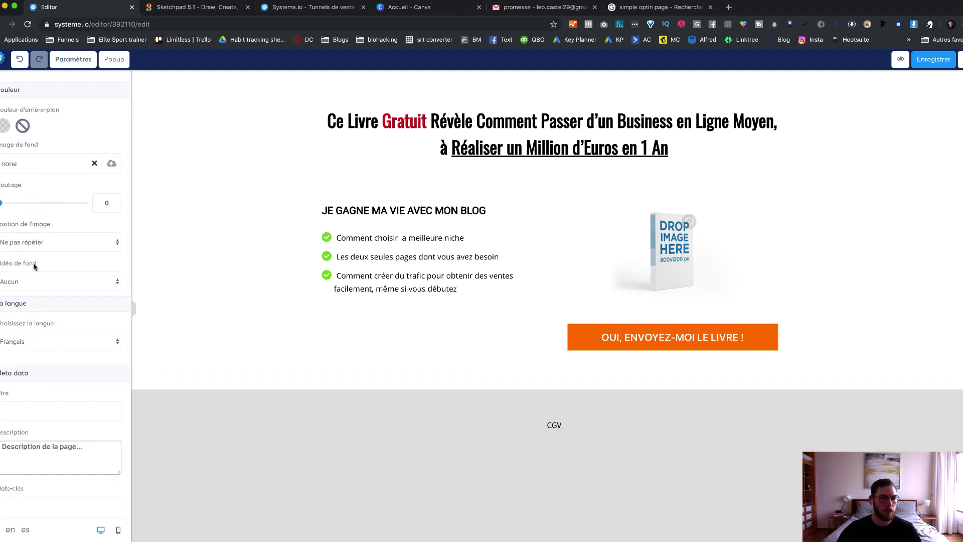
scroll(33, 264, down, 5)
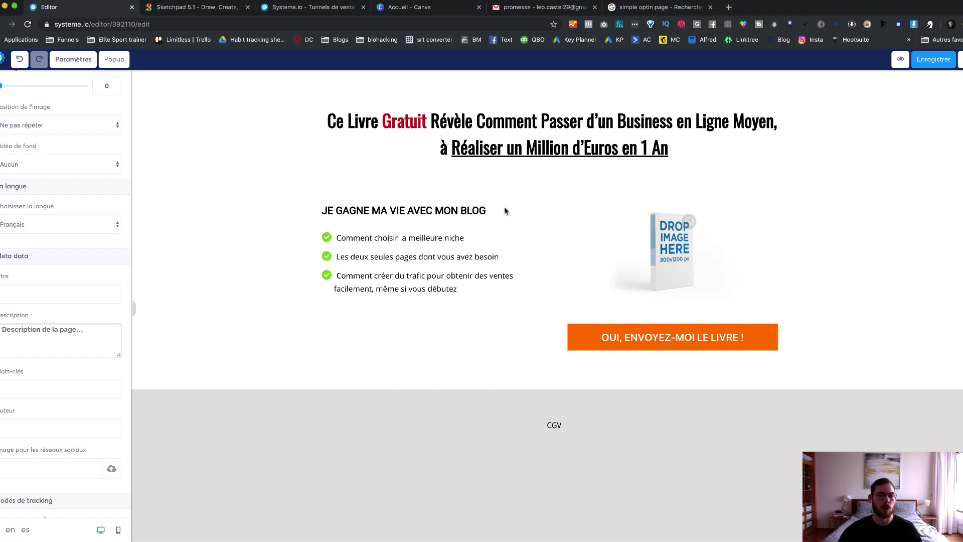
scroll(69, 248, down, 3)
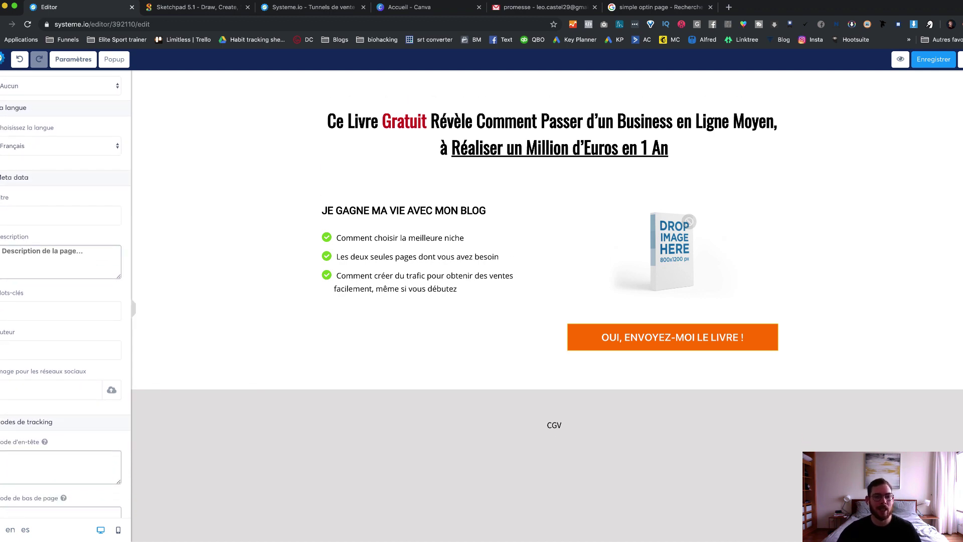
drag(4, 176, 43, 179)
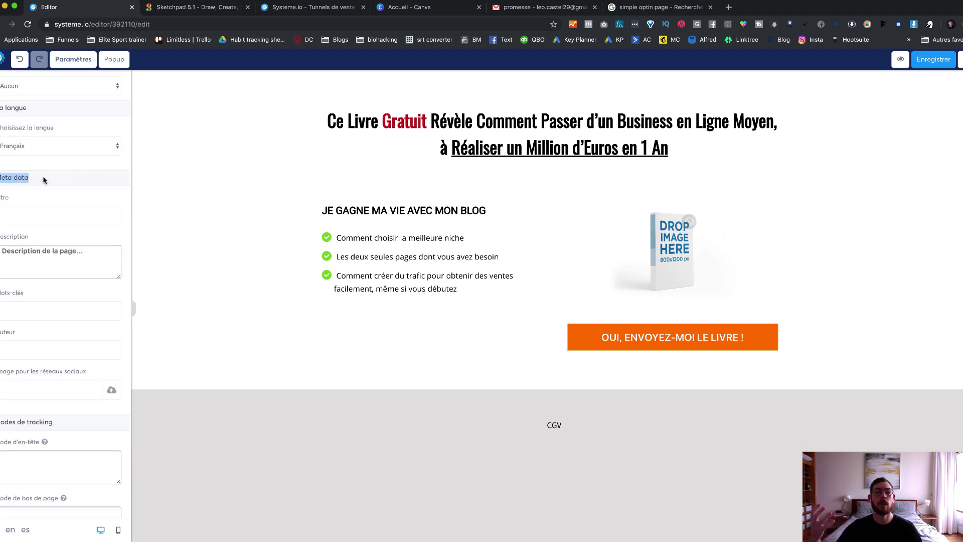
click(36, 212)
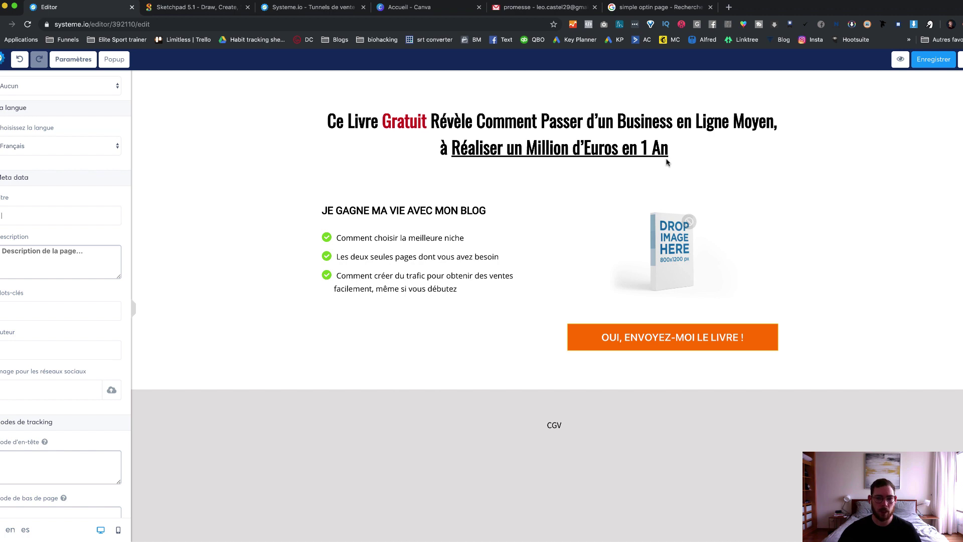
scroll(25, 281, down, 2)
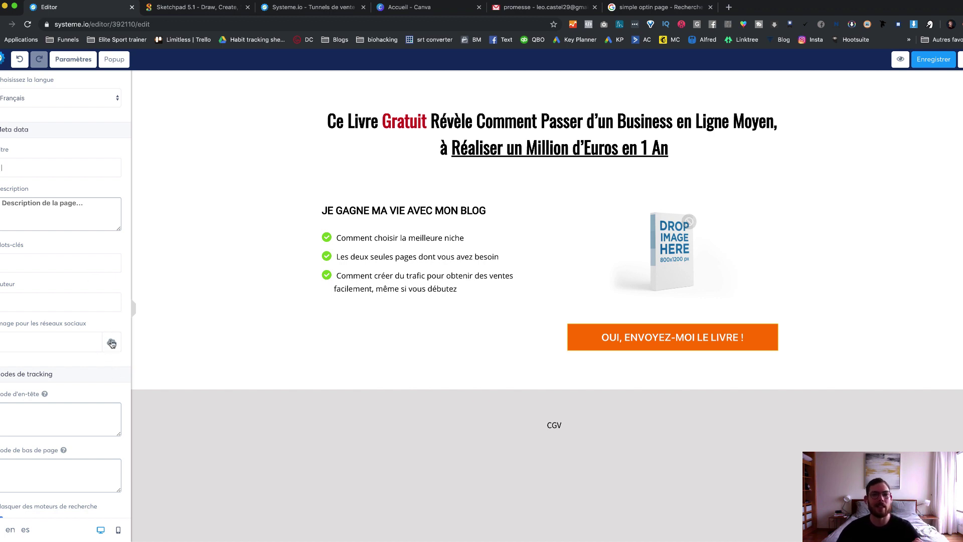
click(49, 209)
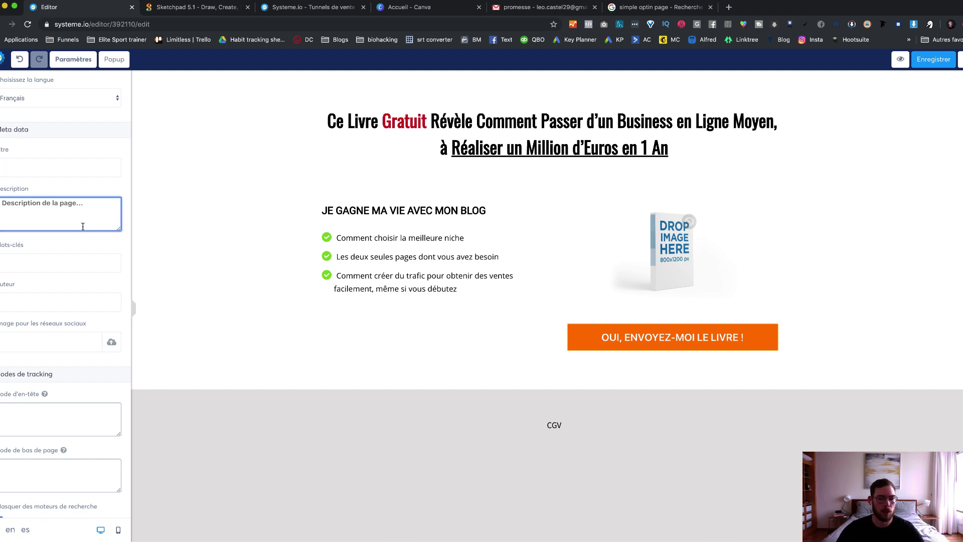
scroll(71, 280, down, 3)
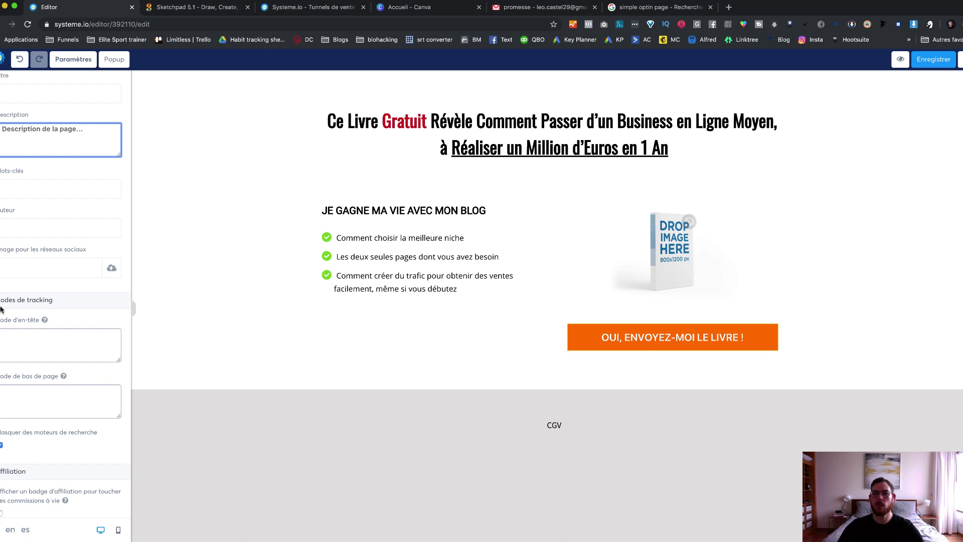
click(934, 59)
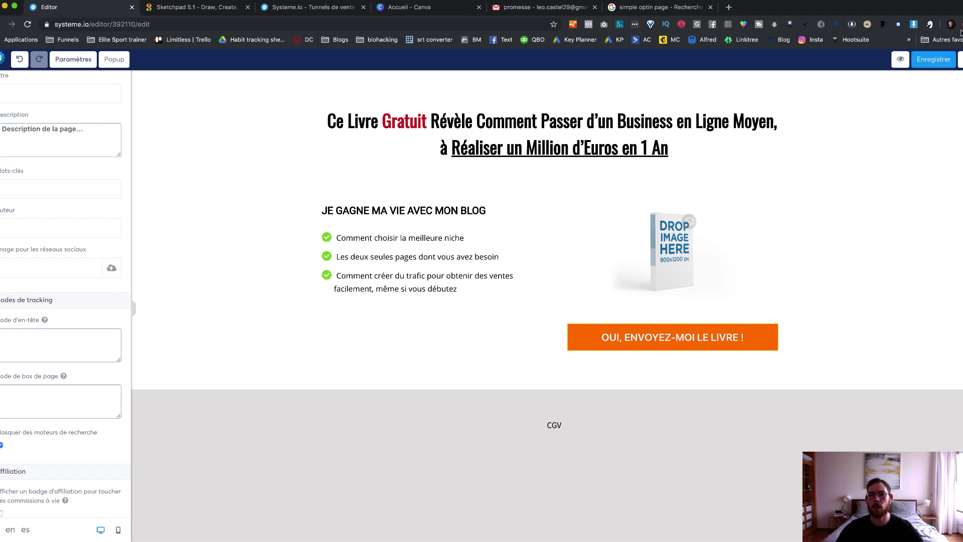
Step: Return to the Test funnel's steps and select 'Page de remerciement'
key(super+r)
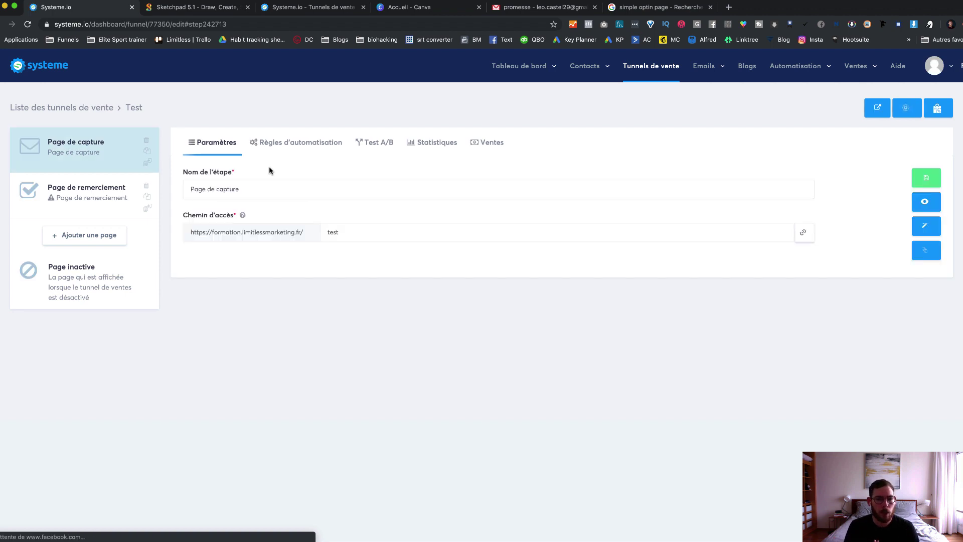
click(89, 196)
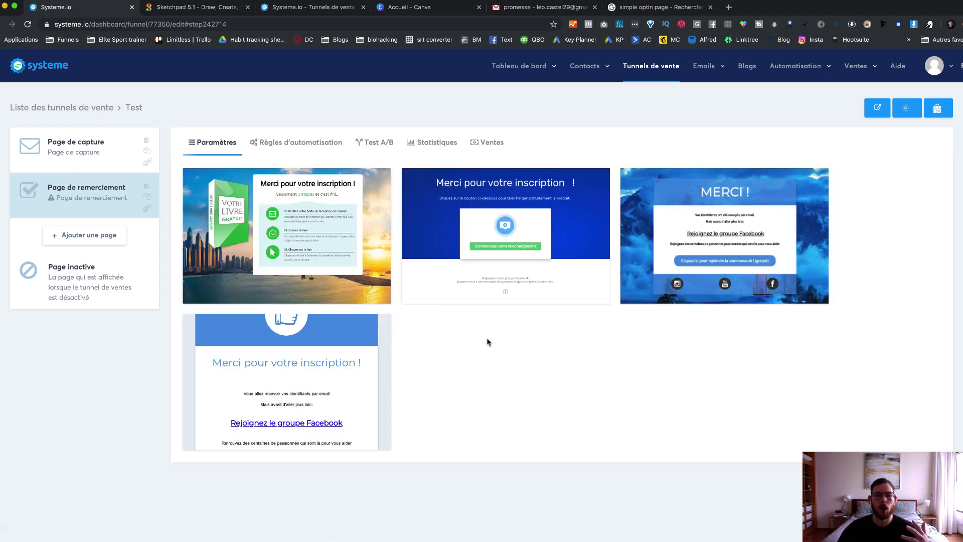
Step: Apply the first thank-you template, 'Merci pour votre inscription !', to the step
mouse_move(281, 240)
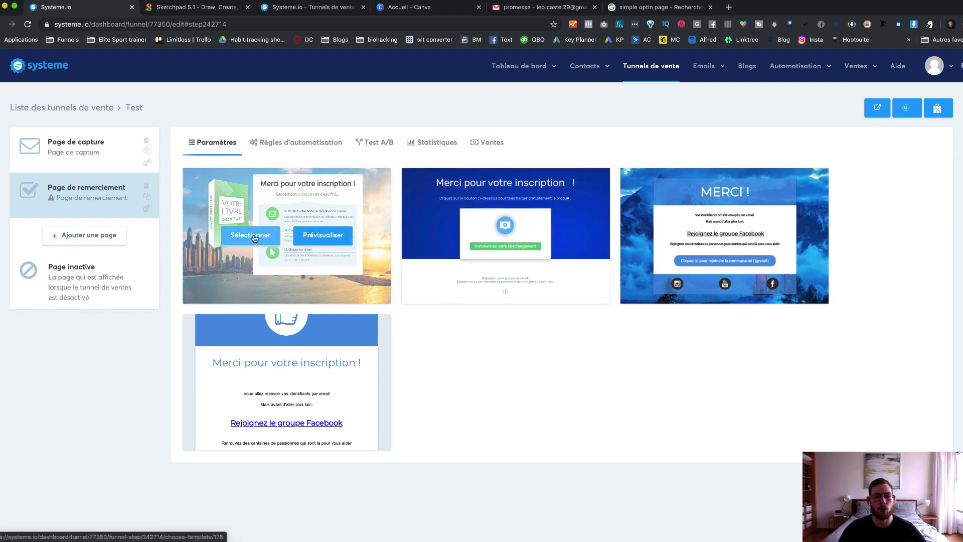
click(253, 238)
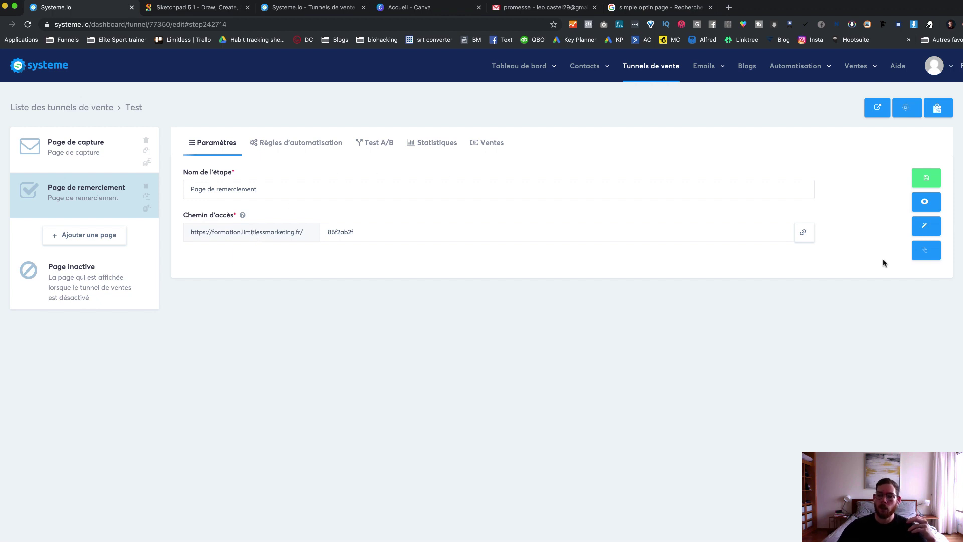
Step: Open the thank-you page in the editor via 'Modifier la page'
click(918, 230)
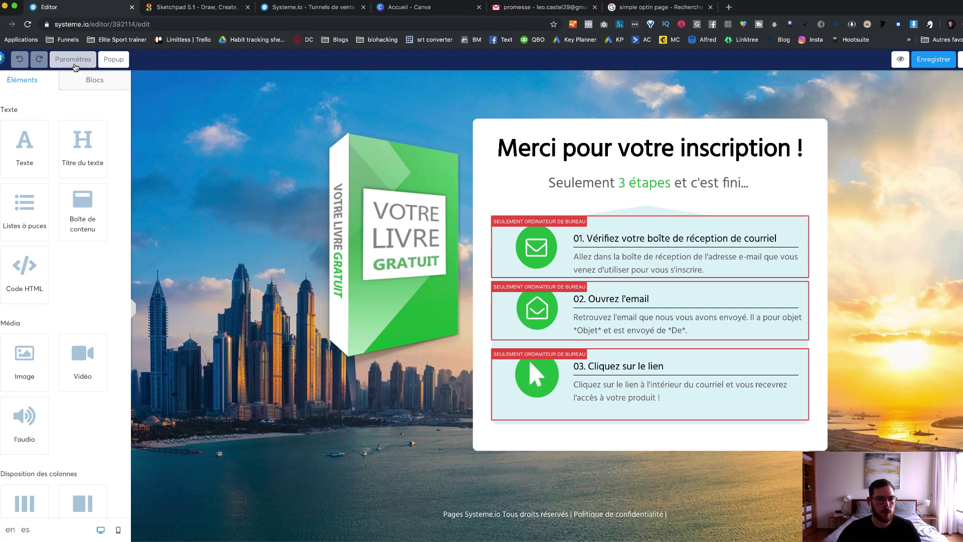
Step: Clear the city Image de fond in Paramètres and return to the funnel's step list
click(74, 65)
click(93, 274)
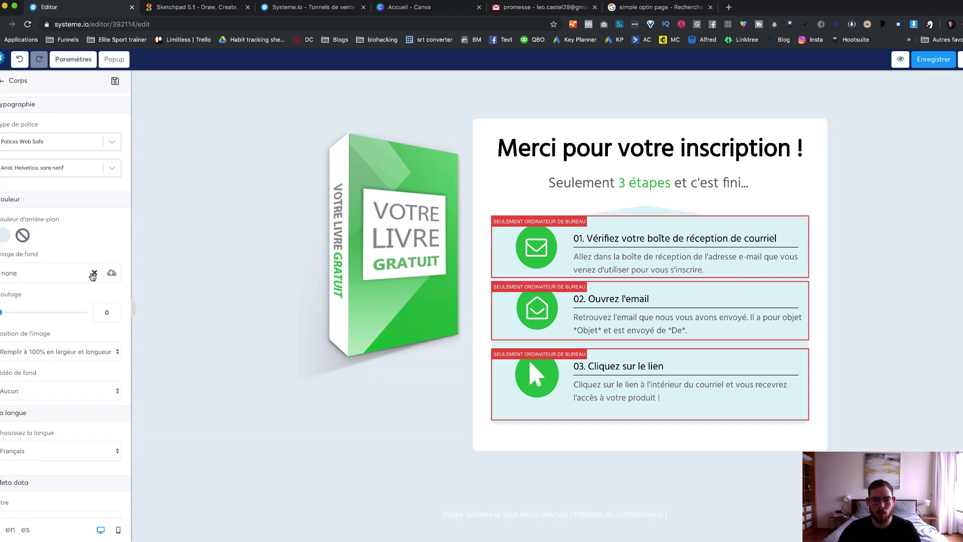
click(187, 258)
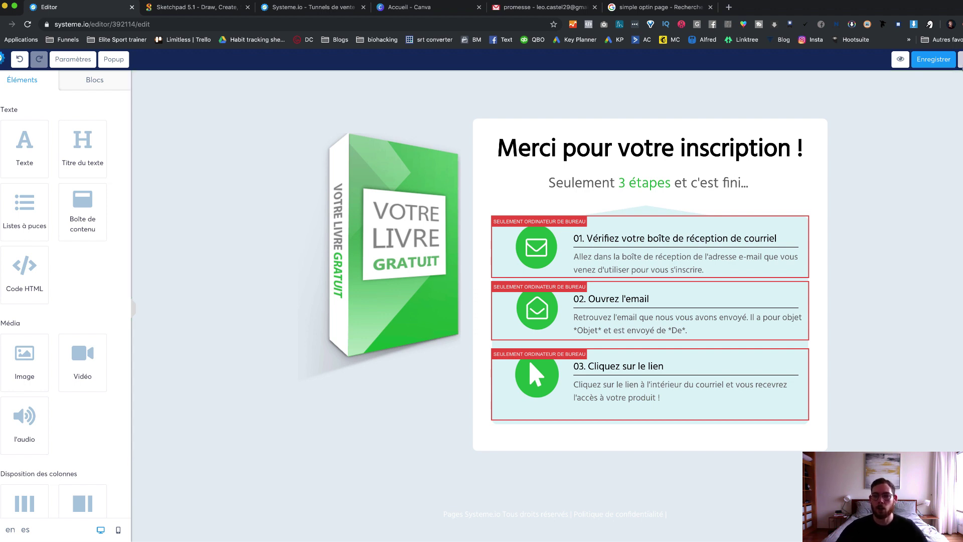
key(super+r)
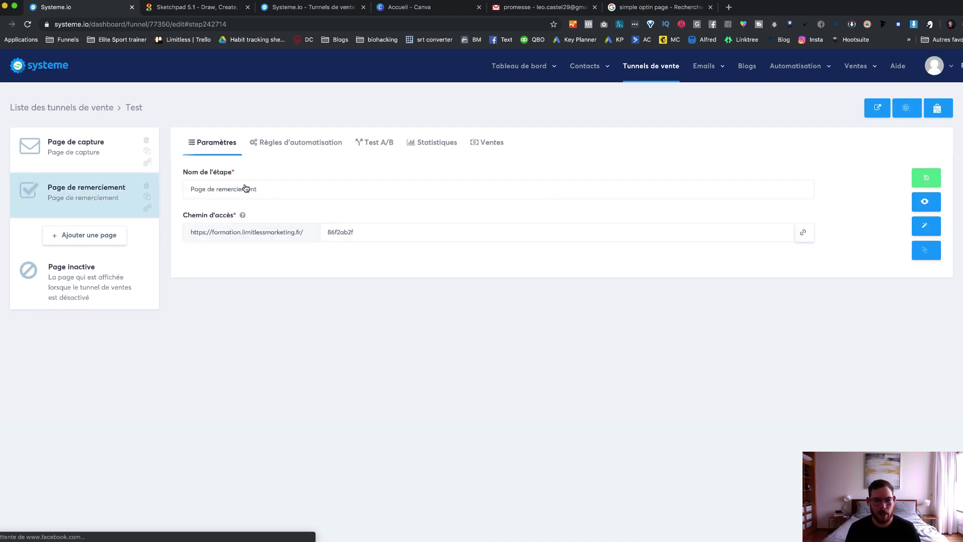
Step: Show the Page de capture's Règles d'automatisation and add an action to the opt-in signup rule
click(97, 157)
click(310, 148)
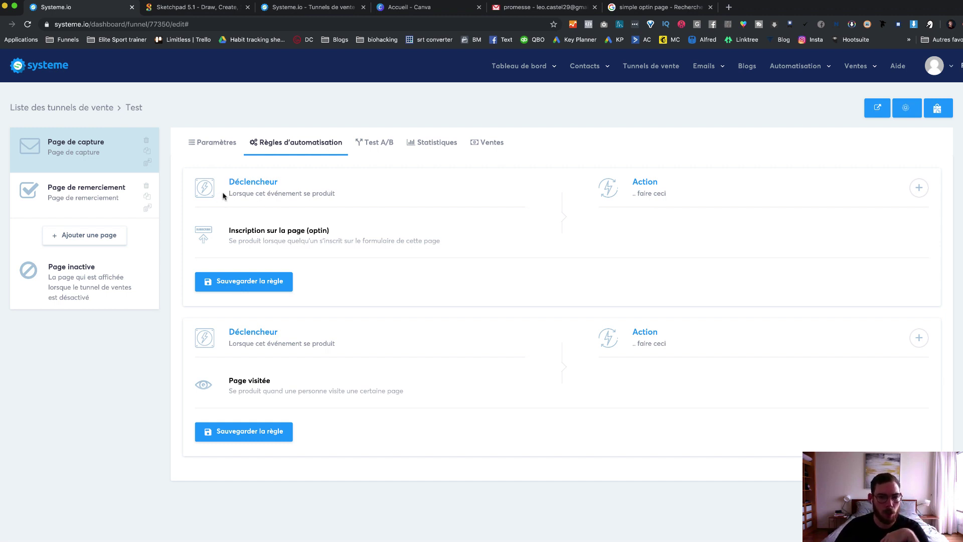
drag(223, 196, 365, 194)
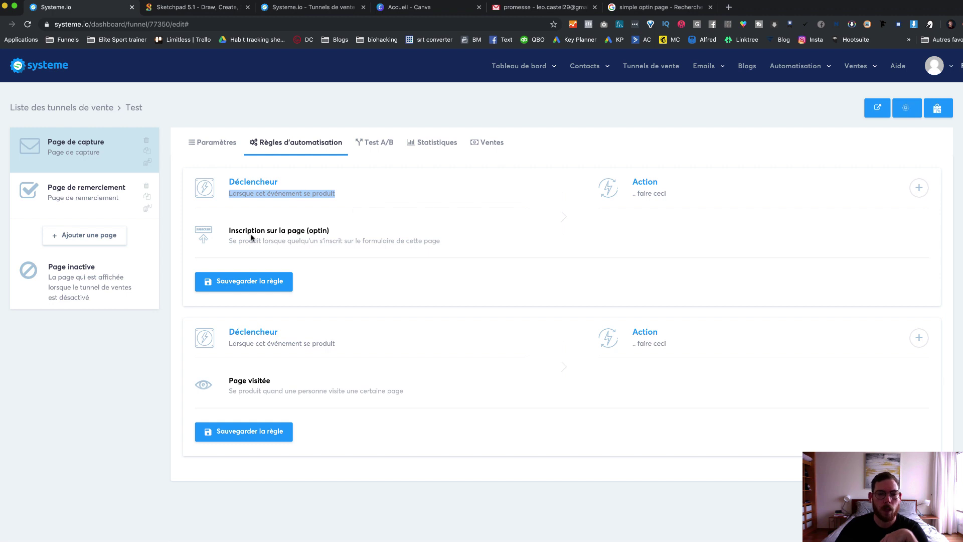
drag(265, 231, 365, 229)
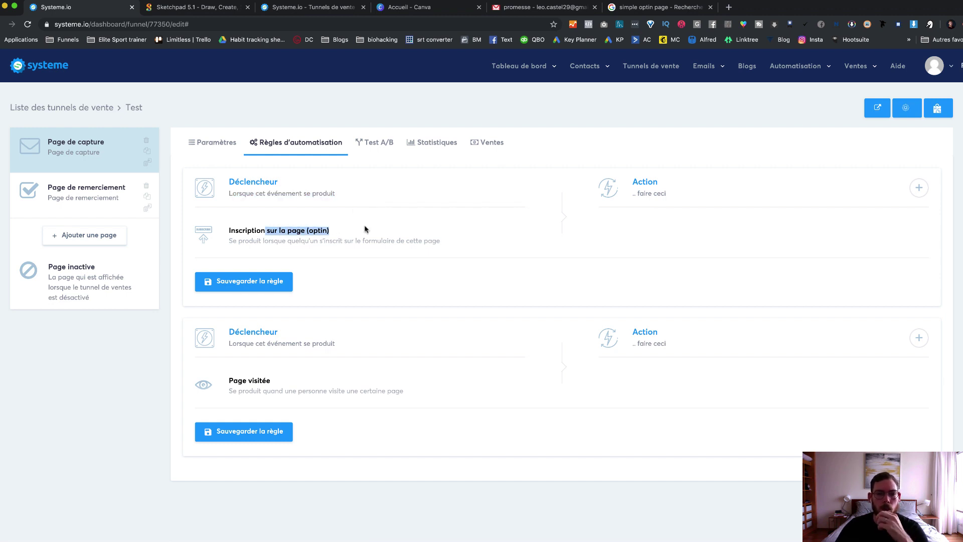
click(326, 238)
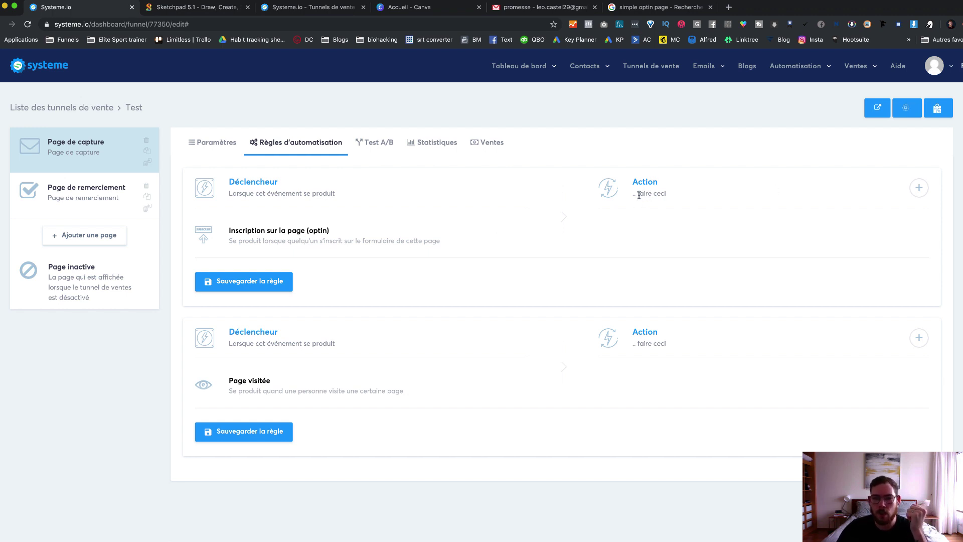
drag(632, 181, 648, 182)
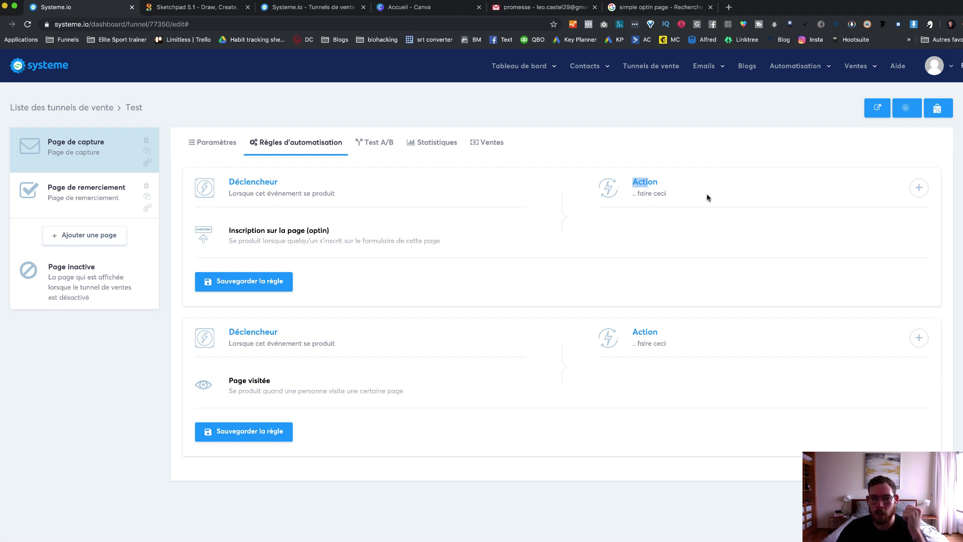
click(919, 188)
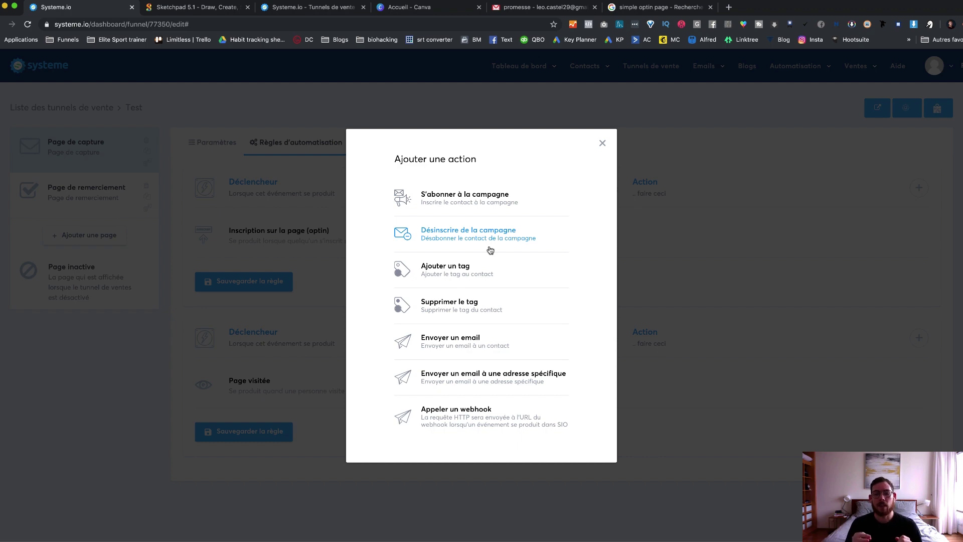
Step: Add an 'Ajouter un tag' action to the signup rule, leaving the tag unchosen, and open a new tab
click(454, 266)
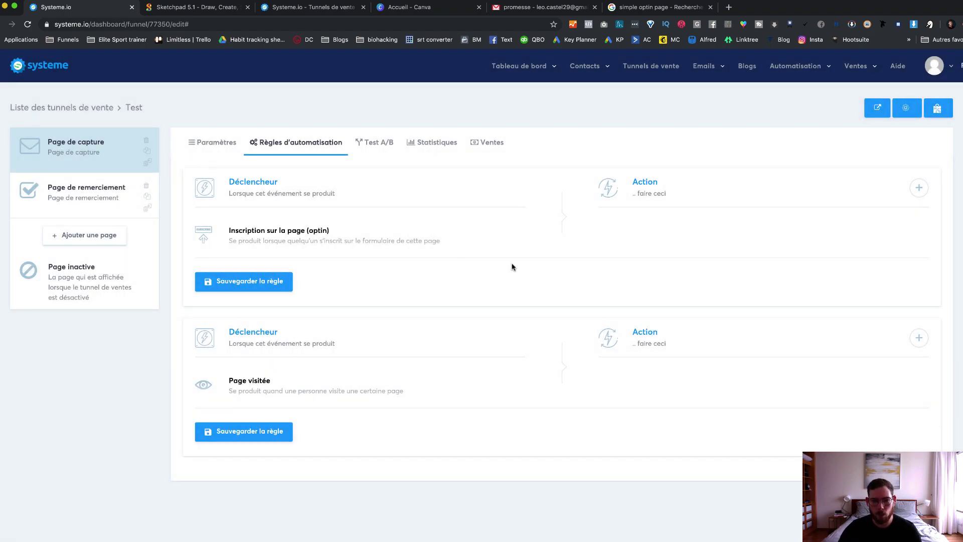
click(789, 273)
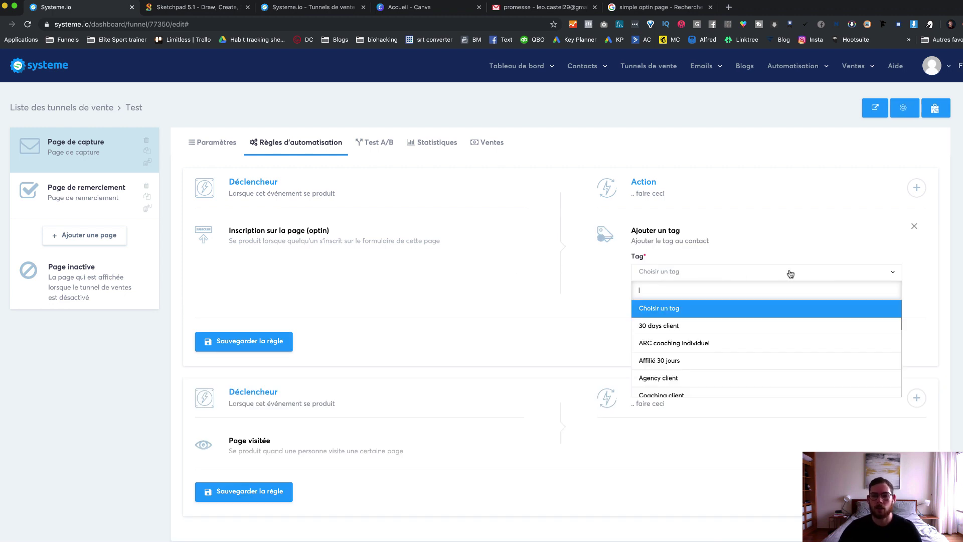
scroll(744, 335, down, 2)
scroll(743, 333, down, 4)
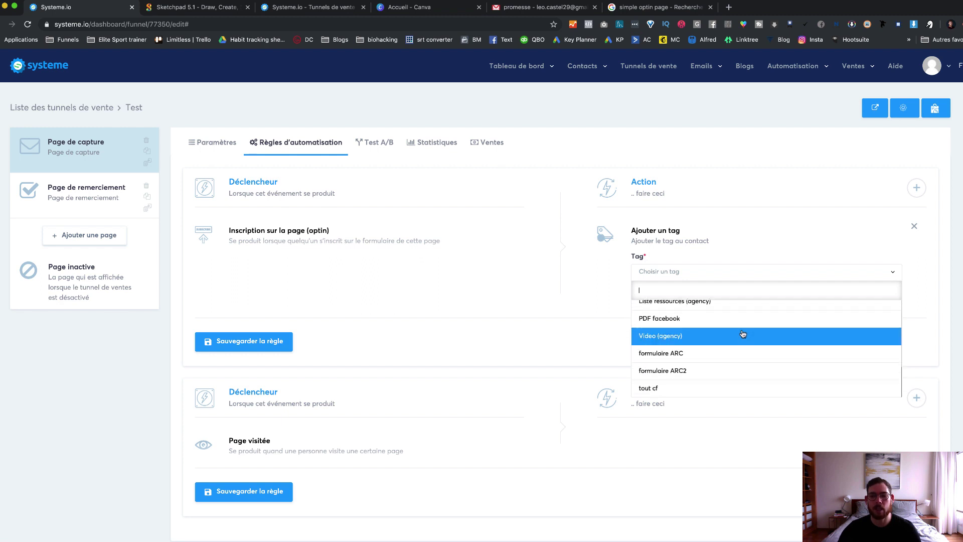
click(593, 255)
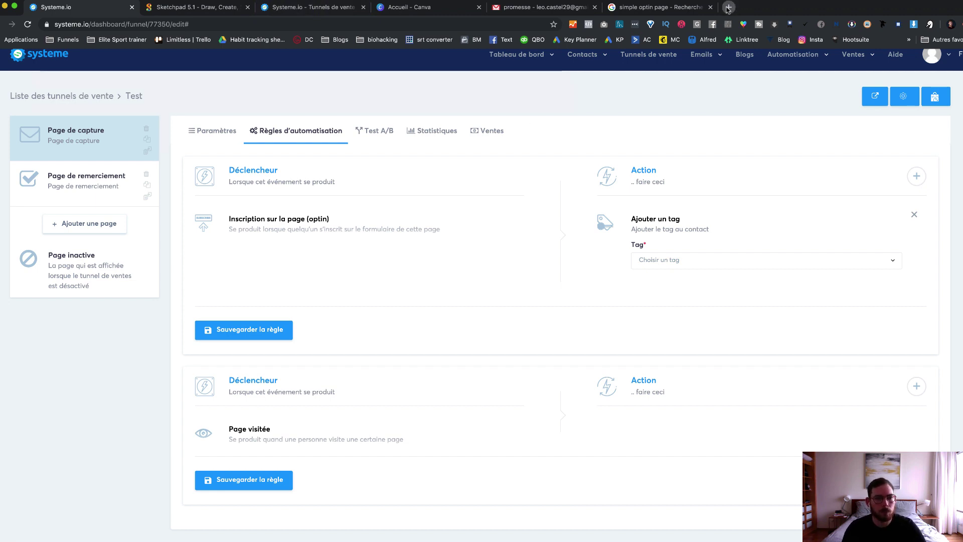
click(727, 7)
Step: Load the systeme.io dashboard and create a new tag named 'test'
text(systeme.io/dashboard/)
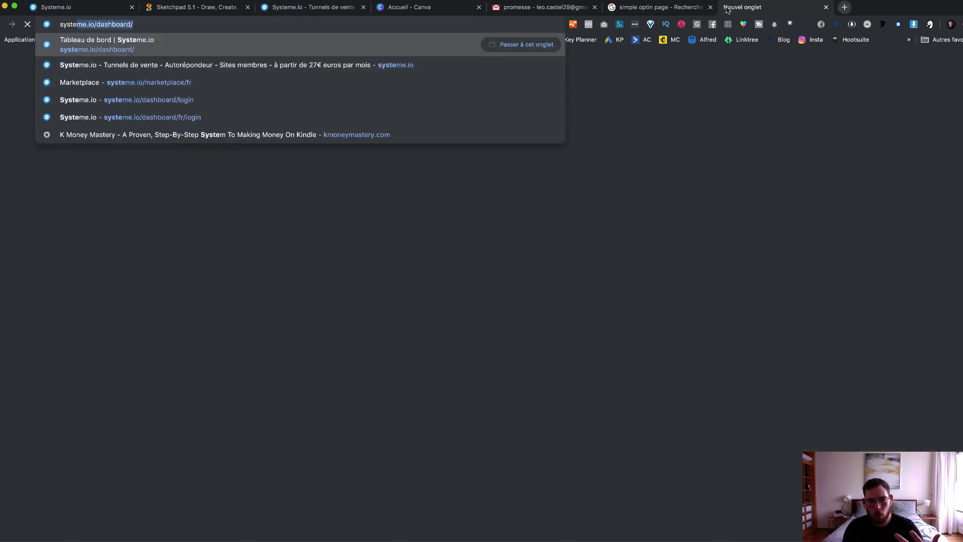
key(Return)
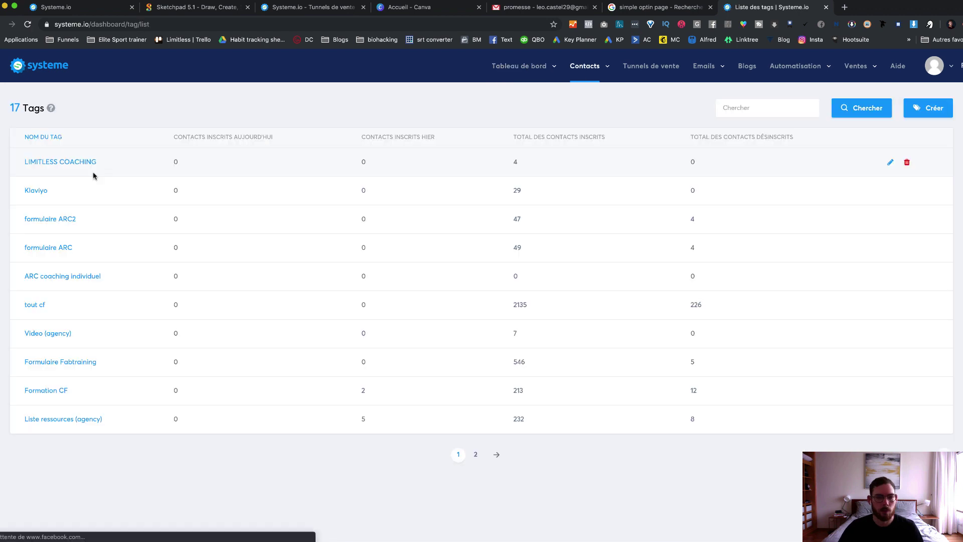
click(922, 112)
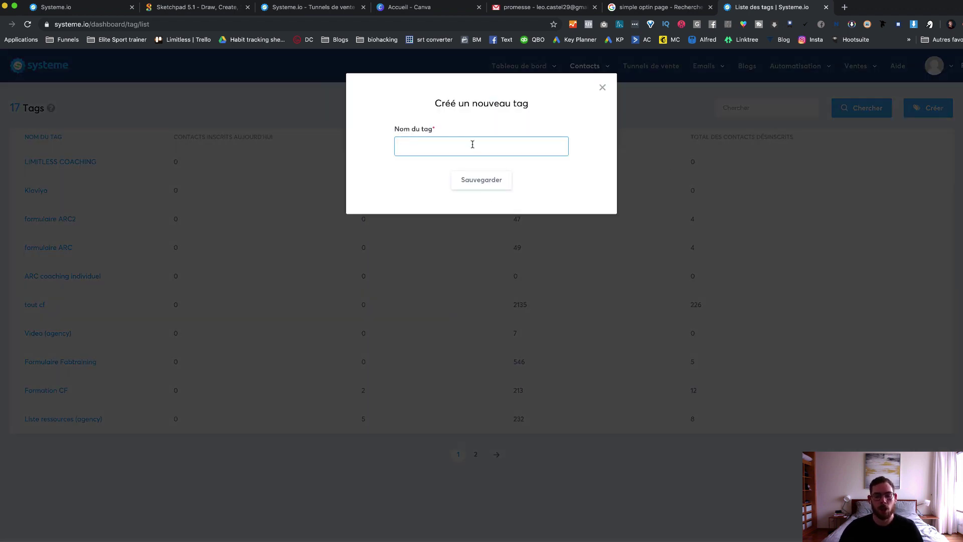
text(test)
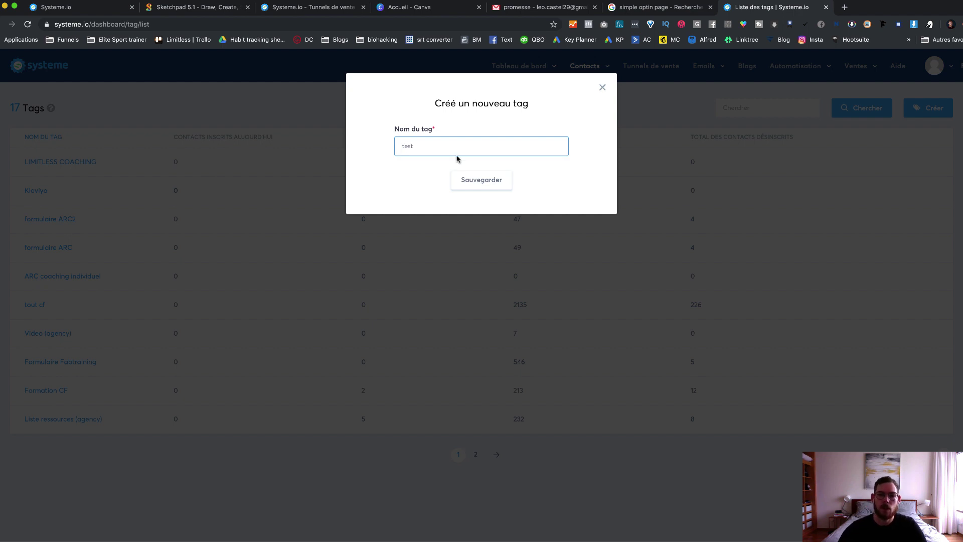
click(485, 181)
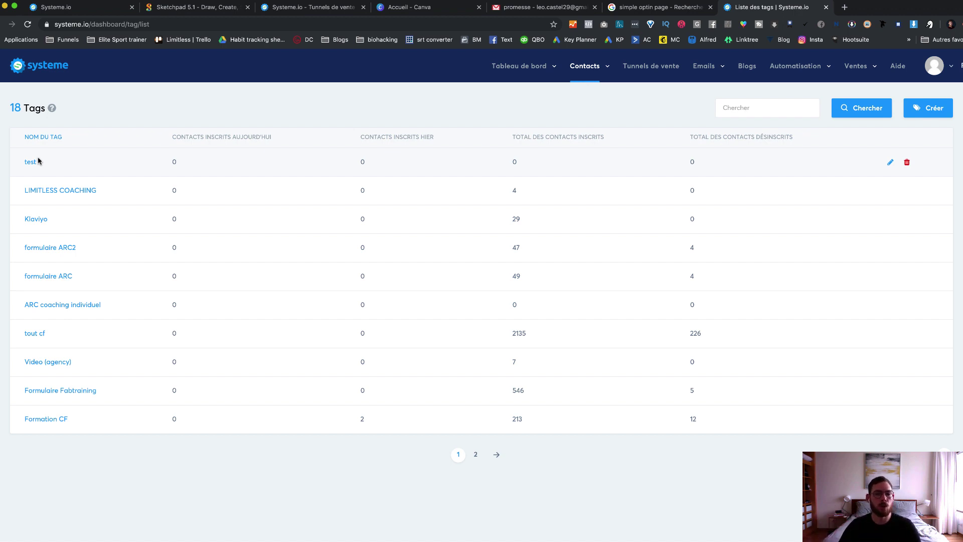
Step: Reload the Test funnel page and show its Règles d'automatisation
click(73, 6)
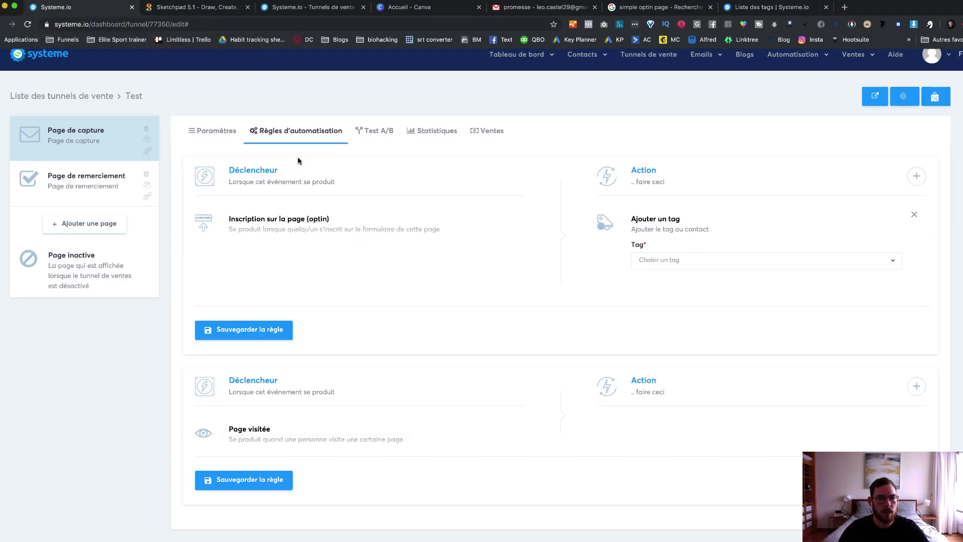
click(210, 25)
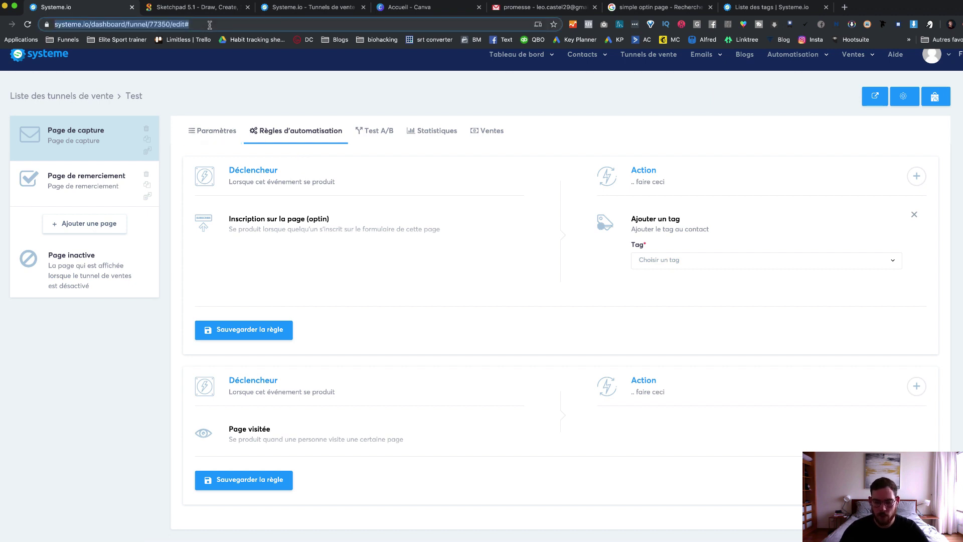
key(Return)
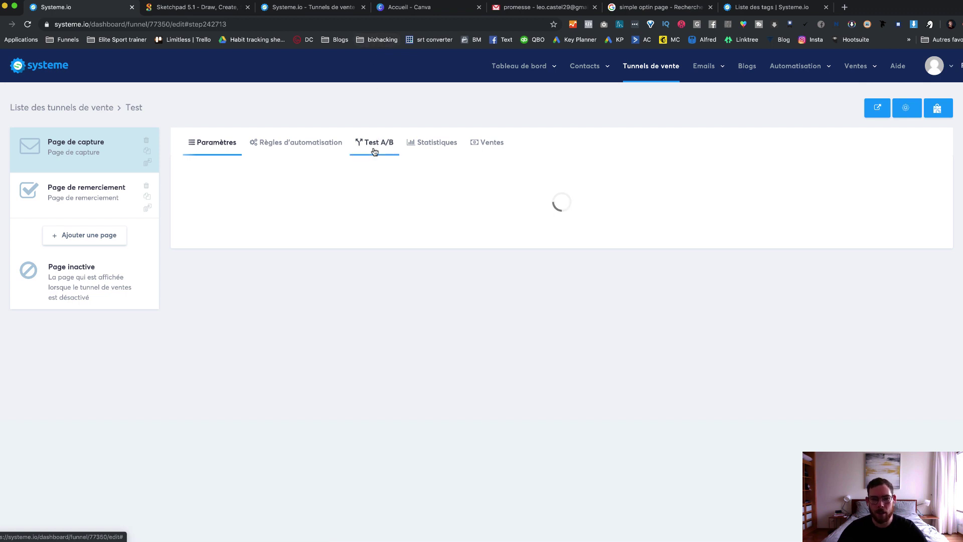
click(287, 143)
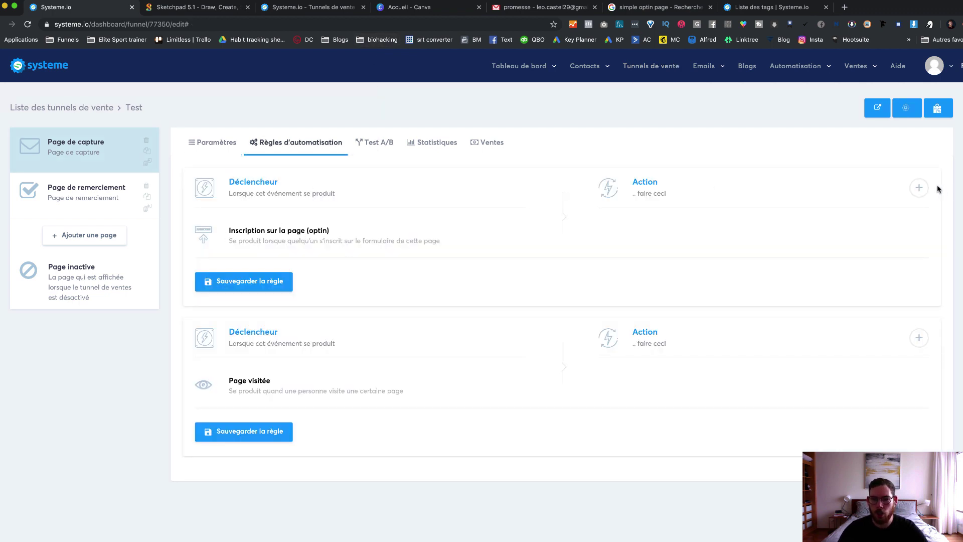
Step: Add an 'Ajouter un tag' action with the 'test' tag to the opt-in rule, then return to the tags list
click(919, 187)
click(521, 263)
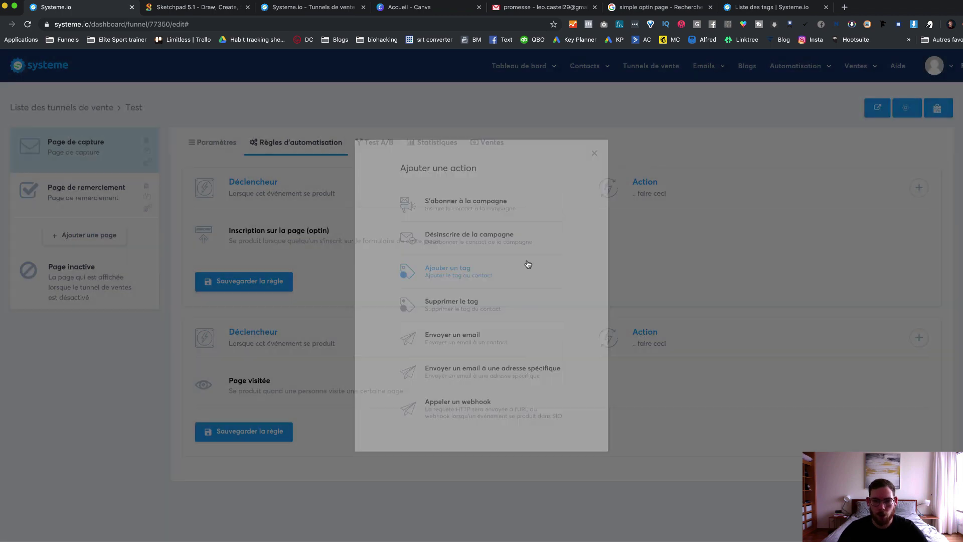
click(727, 273)
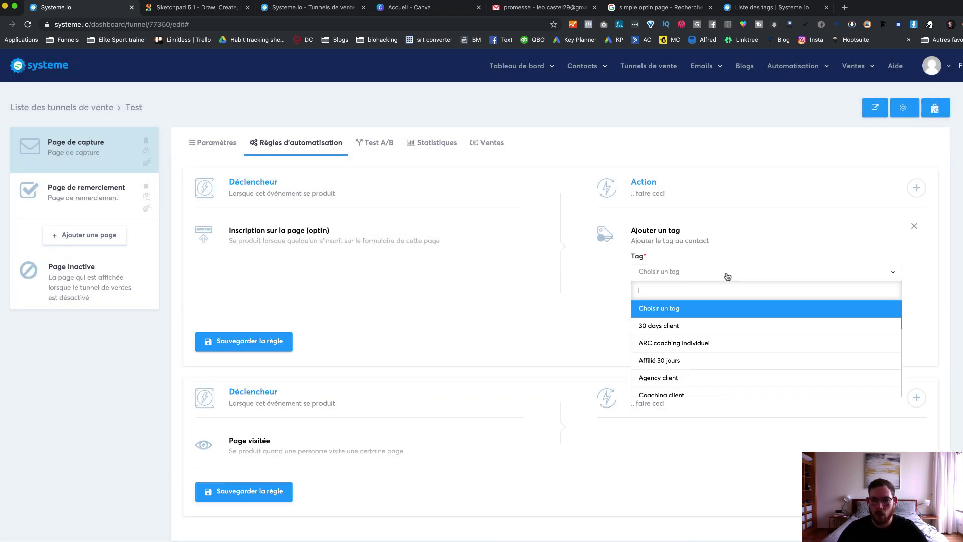
scroll(721, 321, down, 1)
scroll(722, 341, down, 5)
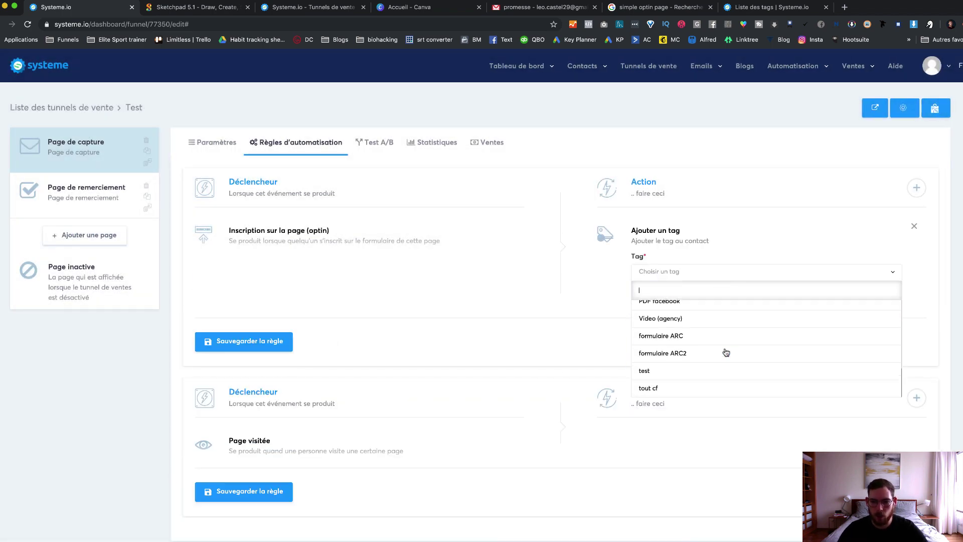
click(716, 370)
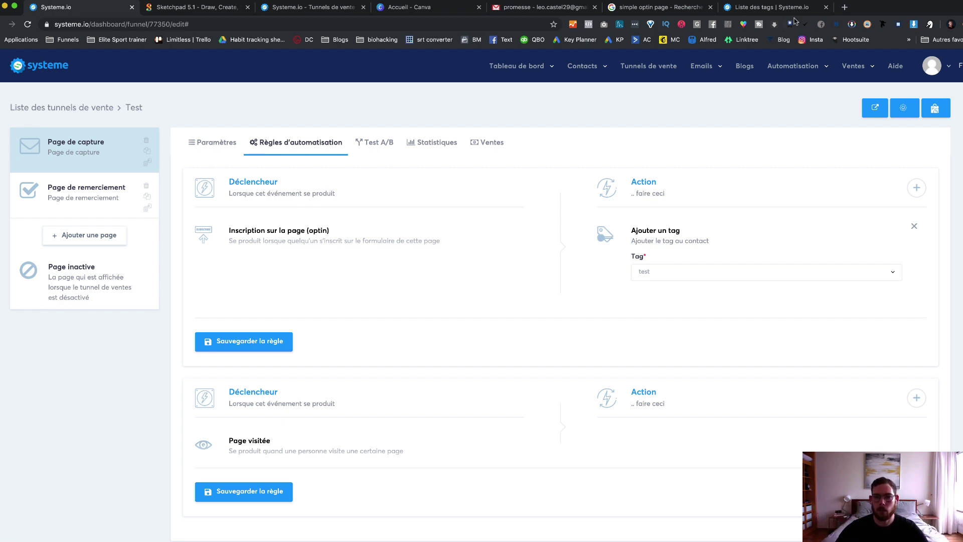
click(783, 8)
mouse_move(805, 70)
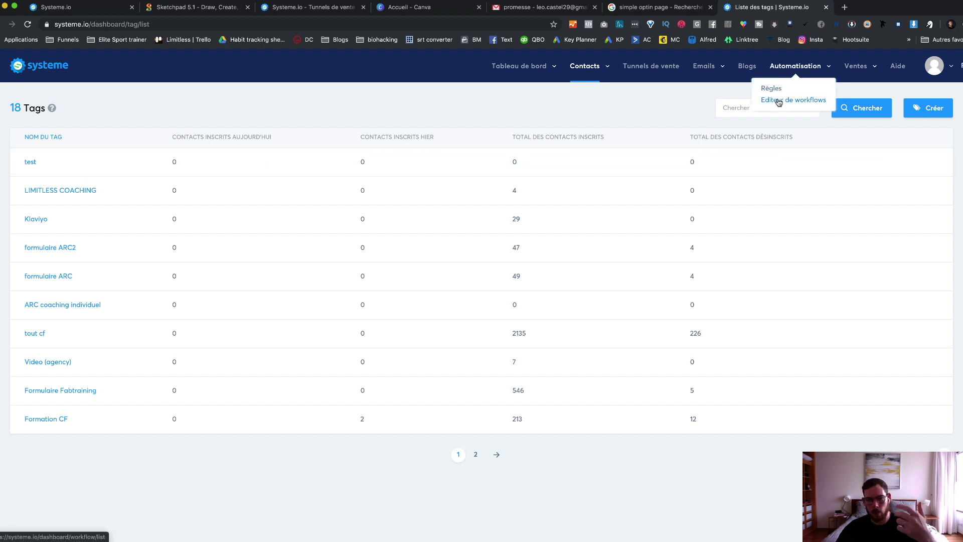
Step: Return to the Test funnel's automation rules and start adding another action to the opt-in rule
mouse_move(577, 78)
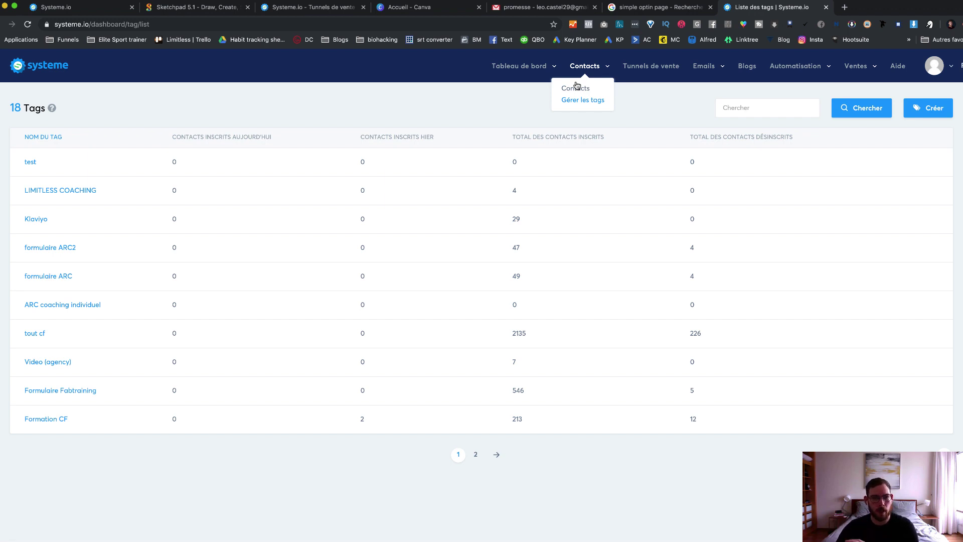
click(95, 9)
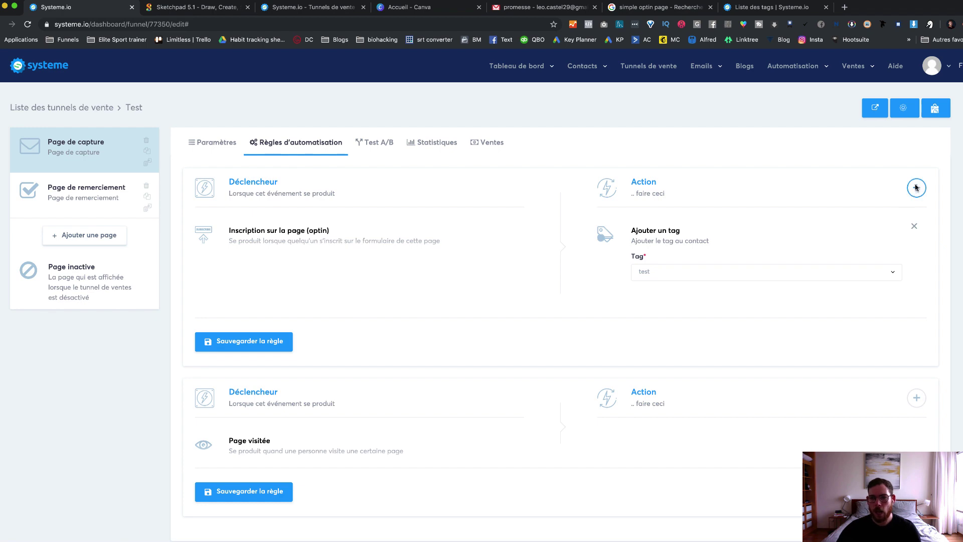
click(916, 188)
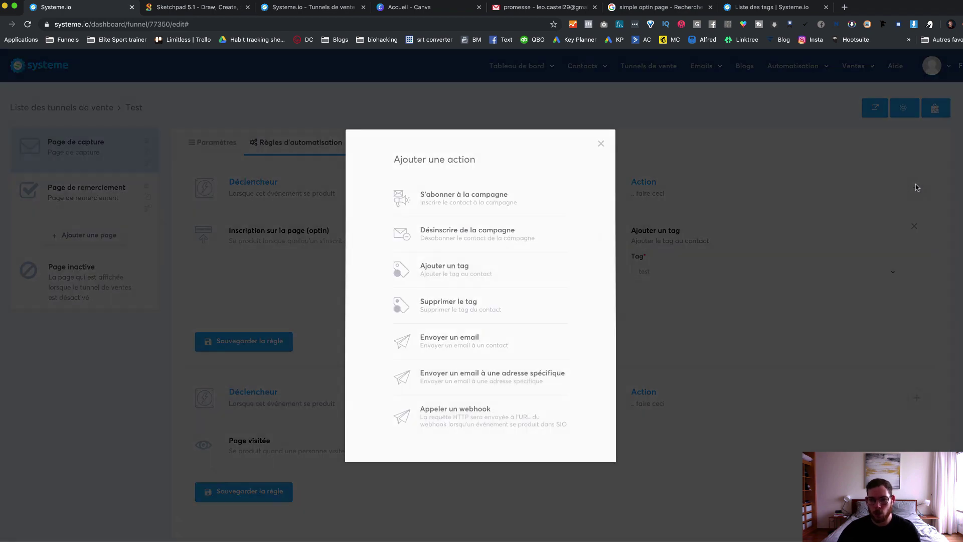
Step: Choose Envoyer un email as the opt-in rule's new action and open its email editor
click(452, 341)
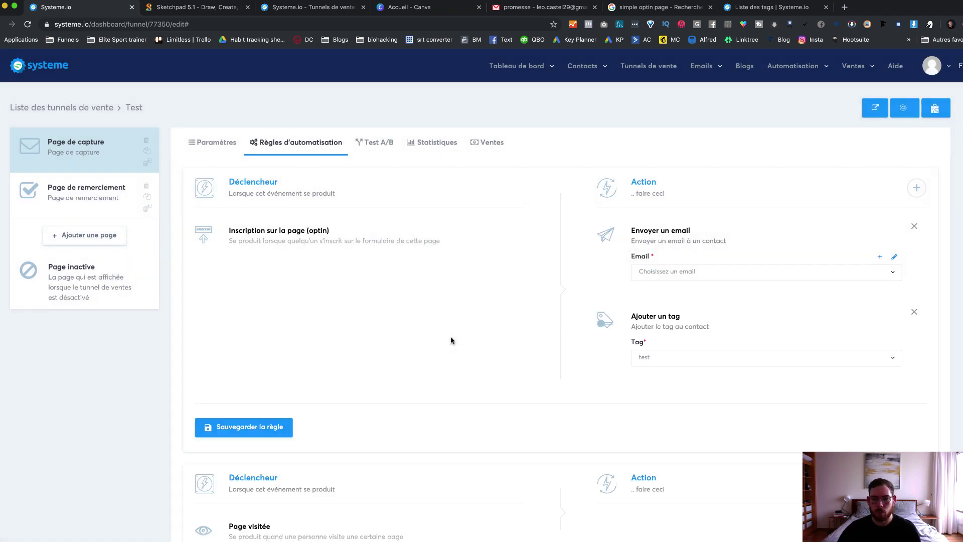
click(894, 259)
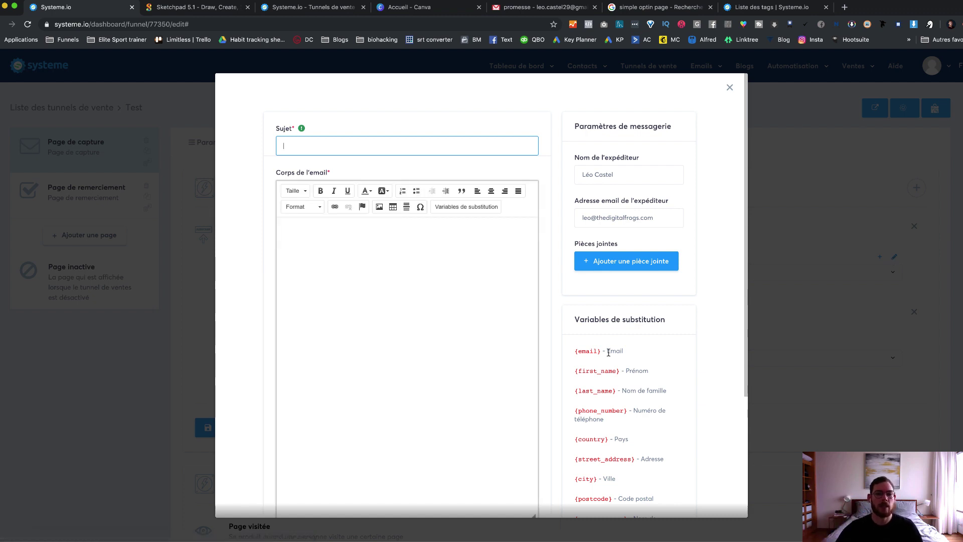
Step: Inspect the empty Sujet and body fields of the opt-in email, then close the editor unsaved
click(387, 245)
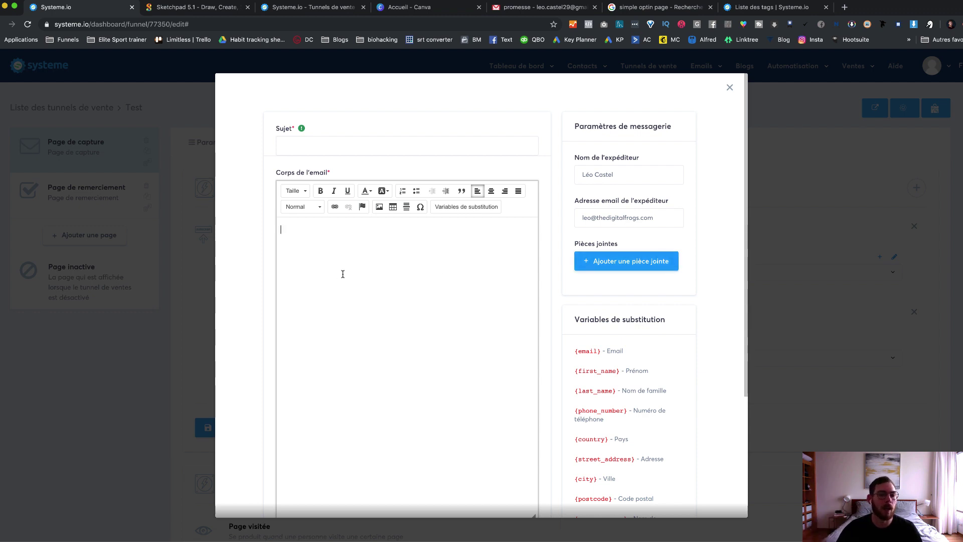
scroll(378, 276, down, 3)
scroll(381, 276, down, 2)
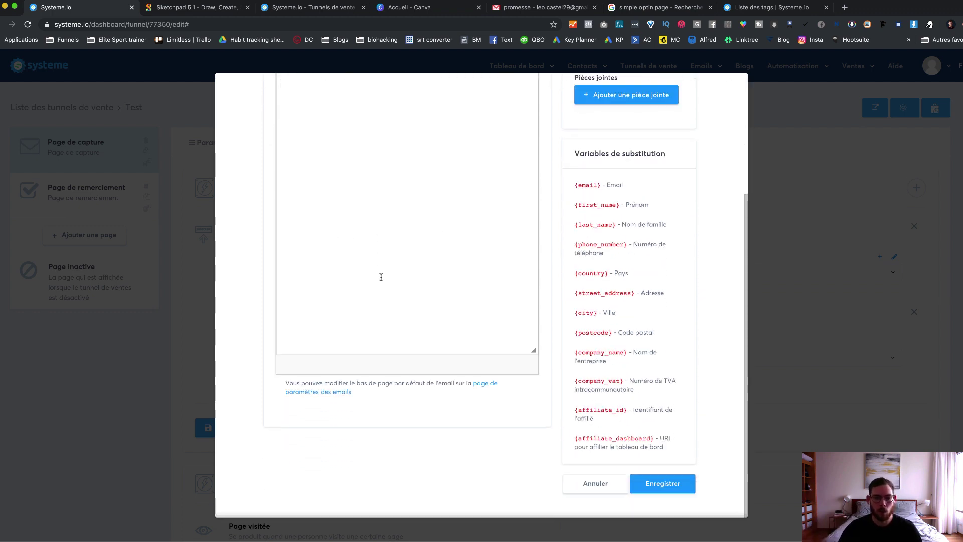
scroll(381, 275, up, 5)
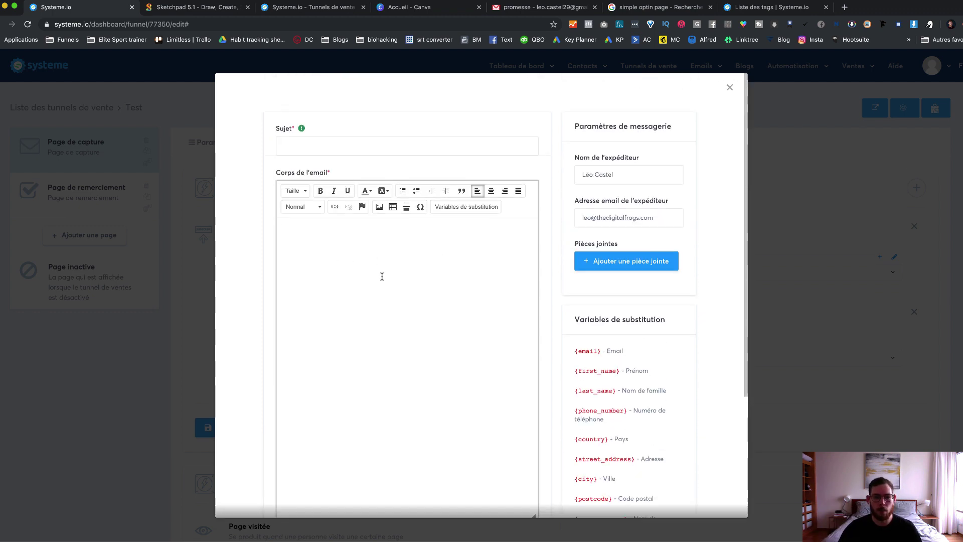
click(323, 143)
click(371, 303)
scroll(669, 275, down, 3)
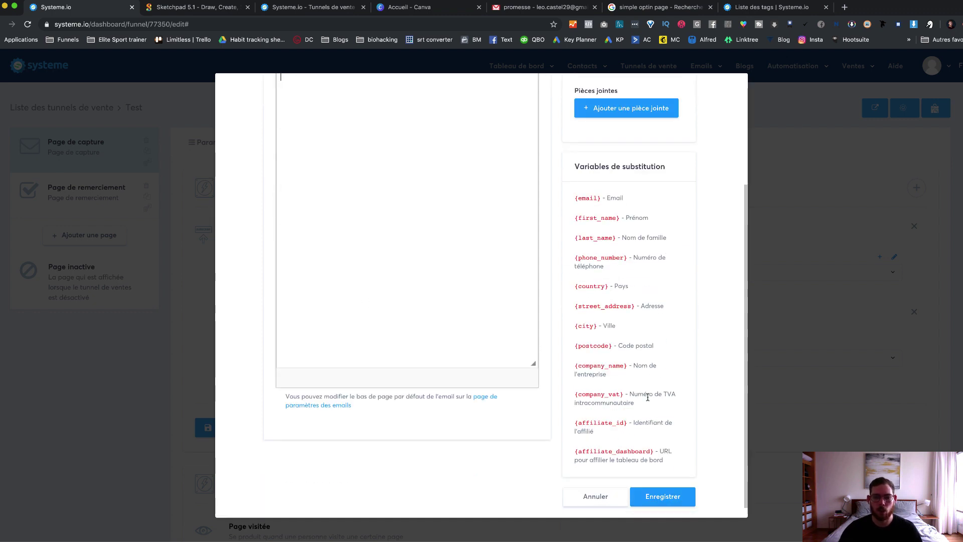
scroll(692, 218, up, 3)
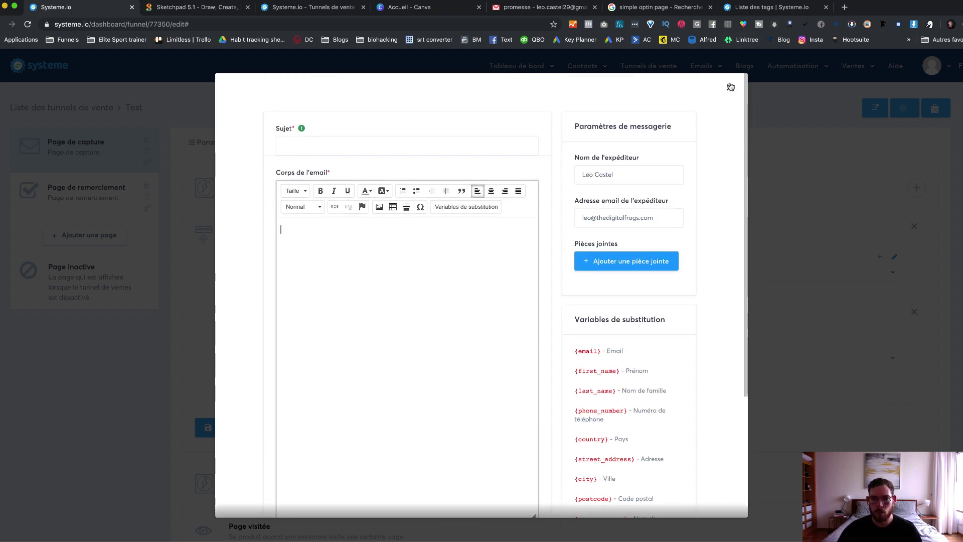
click(728, 86)
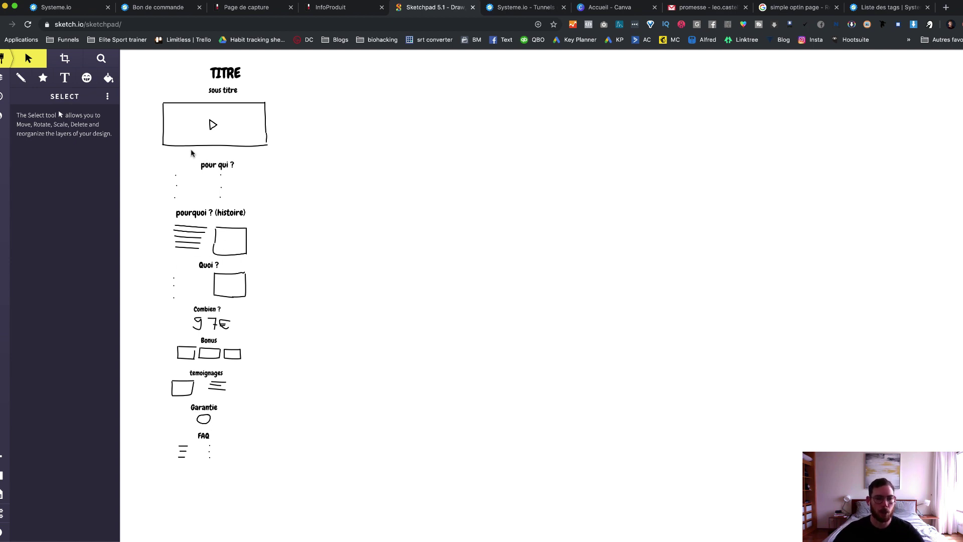
Step: Select the sketch elements just below the video box in the sales page wireframe
drag(199, 153, 241, 158)
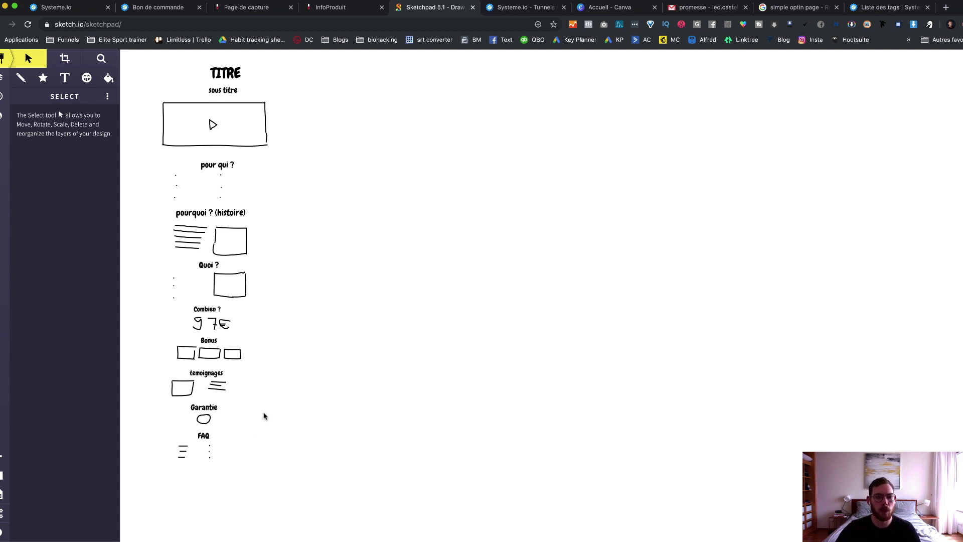
Step: Open the InfoProduit sales page, glancing at the Page de capture along the way
click(354, 10)
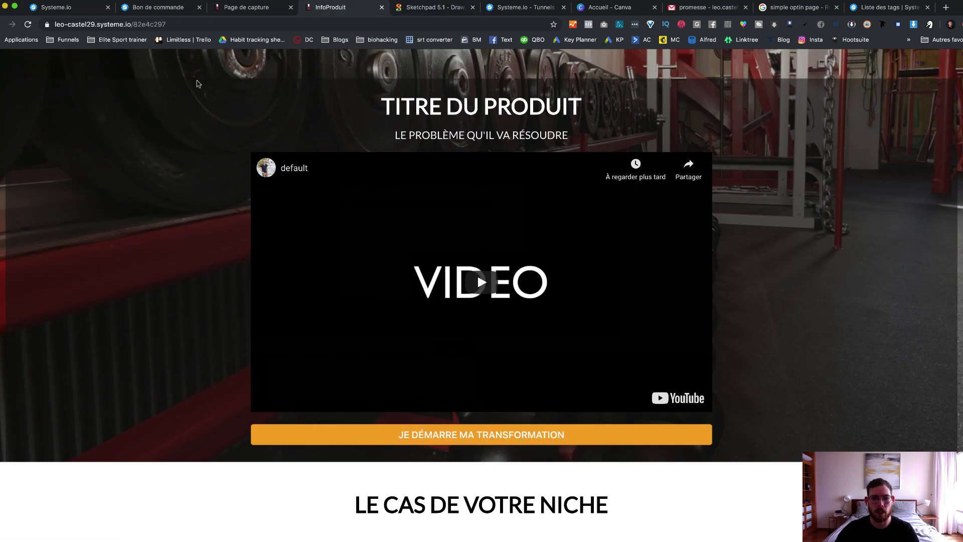
scroll(160, 130, down, 1)
scroll(201, 91, up, 1)
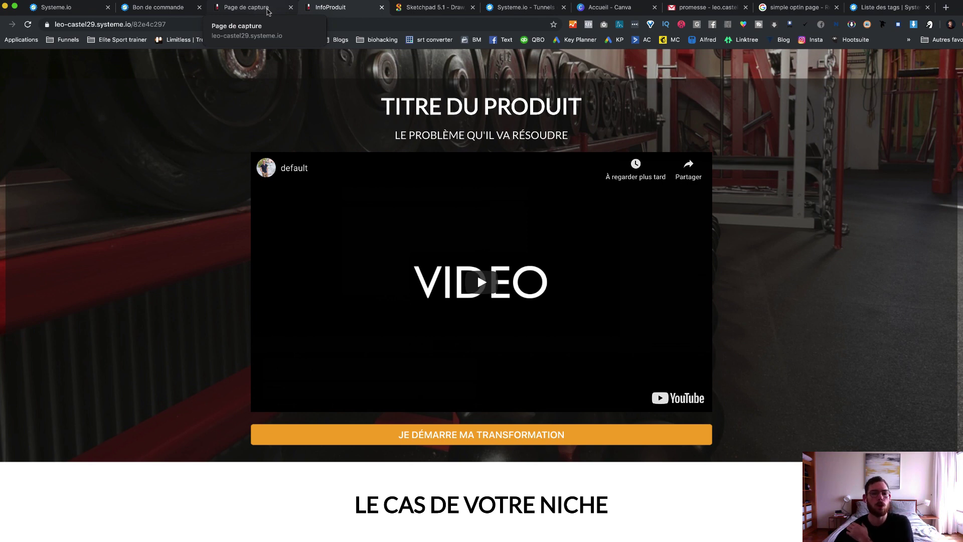
click(246, 8)
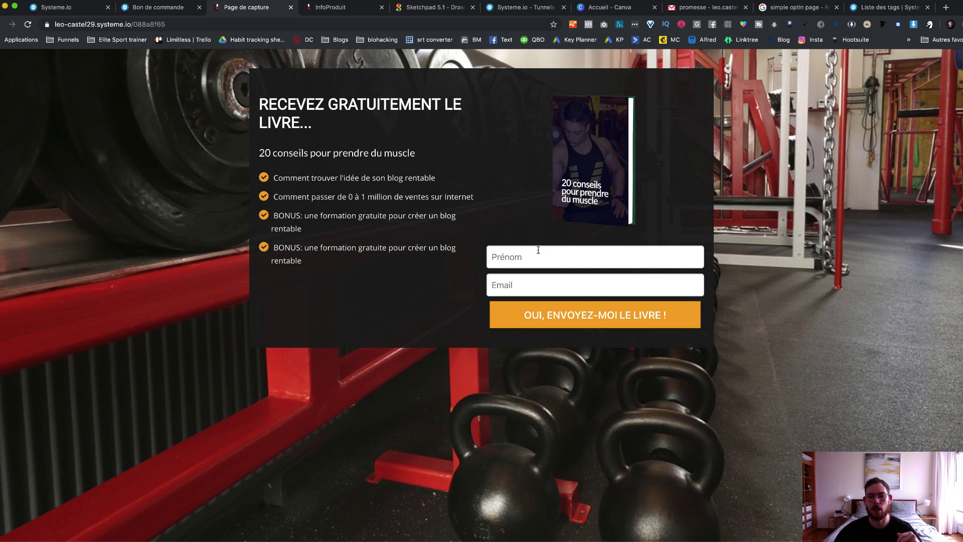
click(331, 7)
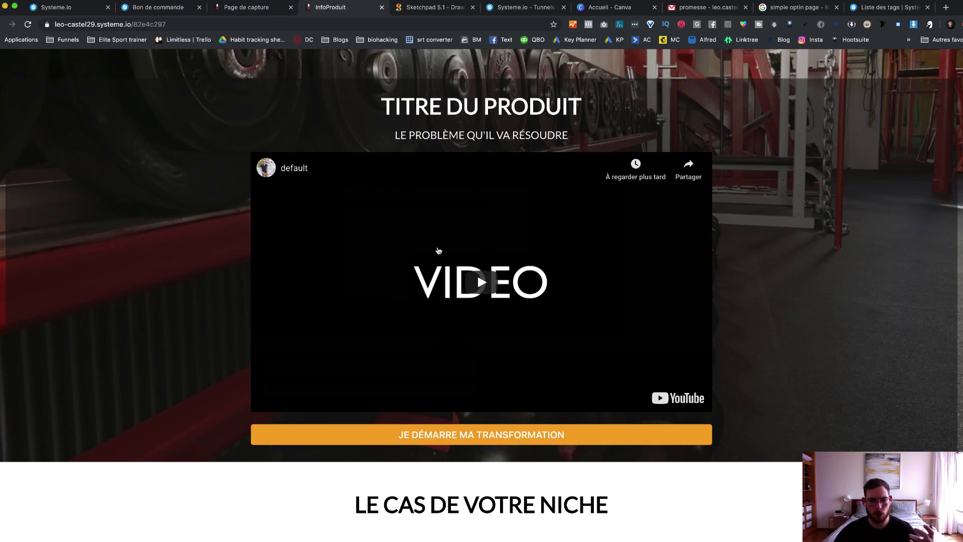
Step: Scroll through the sales page, highlighting the niche problems and the dream-outcome bullet list
scroll(463, 265, down, 3)
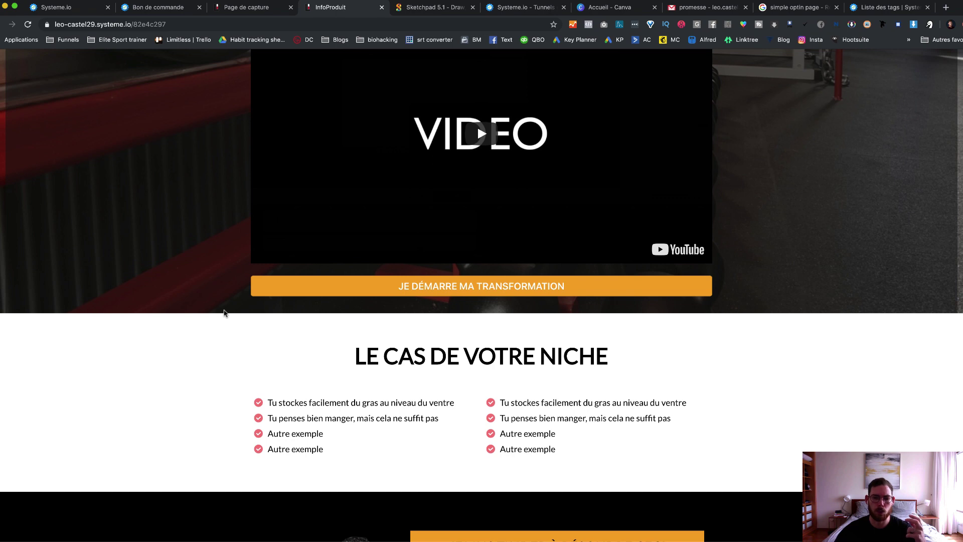
scroll(172, 312, down, 3)
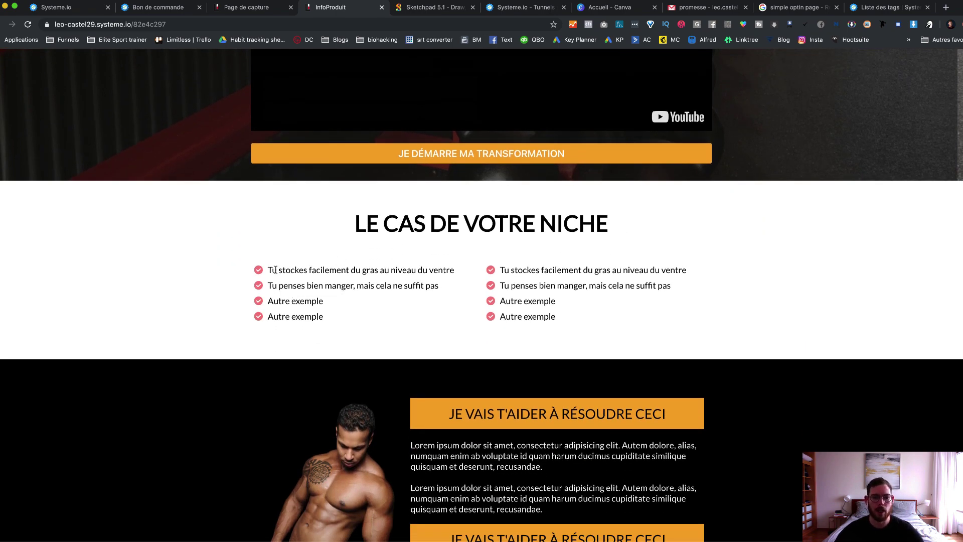
drag(277, 270, 403, 271)
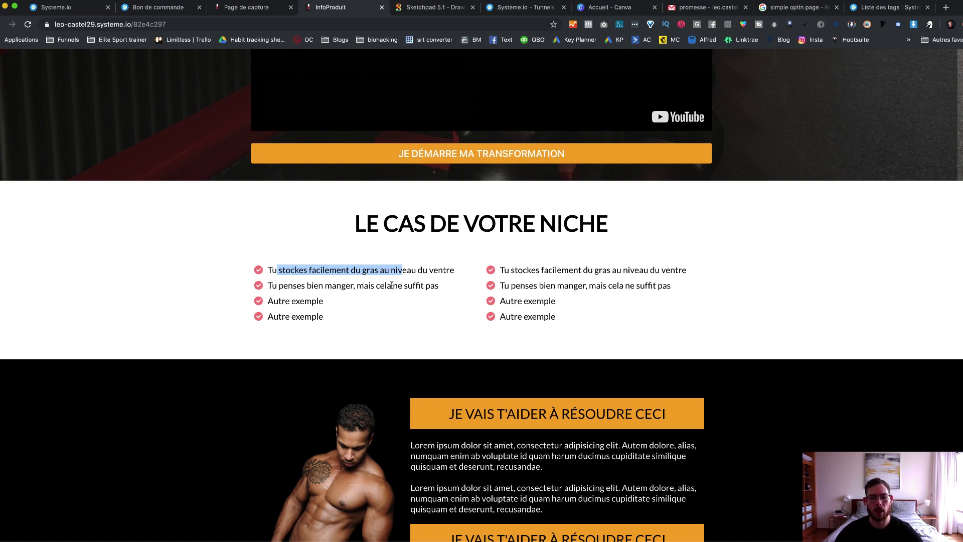
scroll(395, 286, down, 5)
click(436, 234)
drag(512, 239, 594, 258)
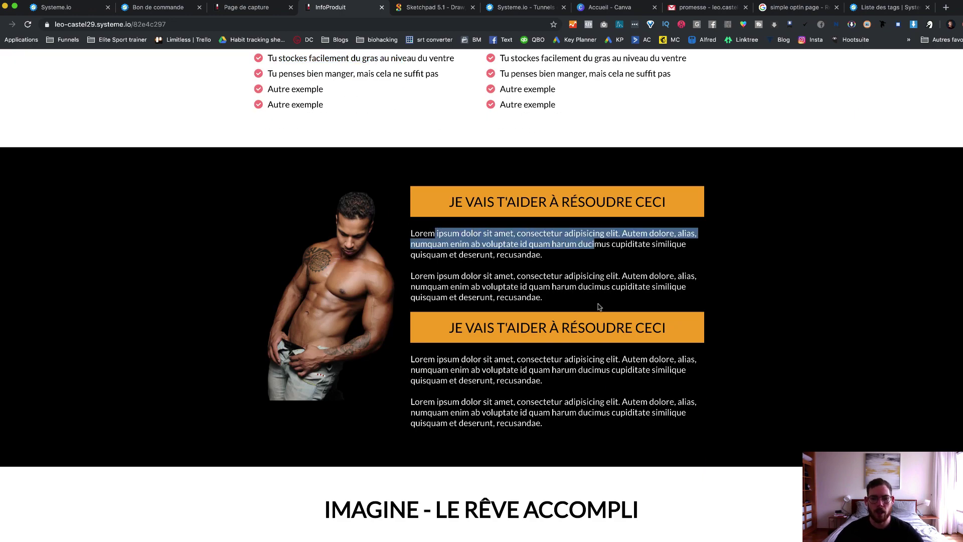
scroll(576, 307, down, 7)
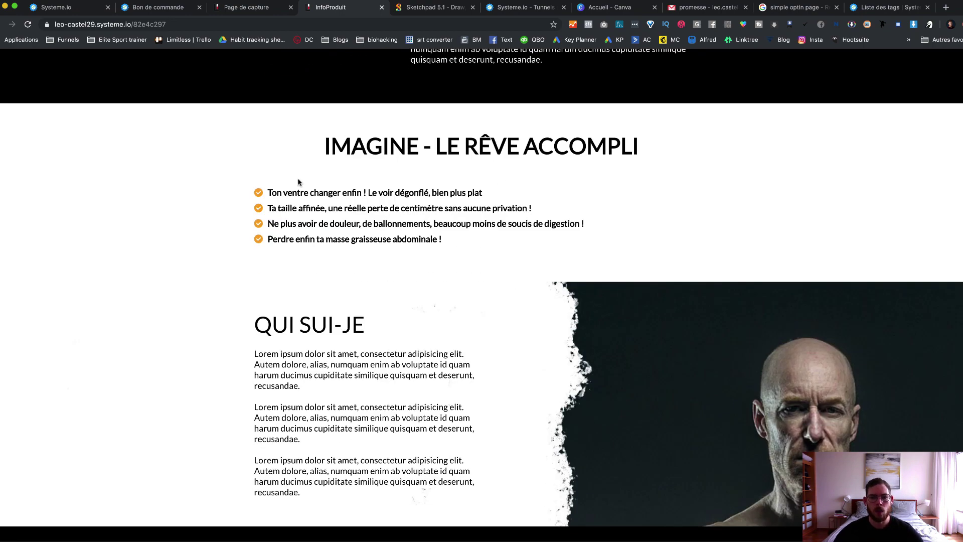
drag(274, 192, 604, 232)
scroll(604, 232, down, 4)
click(448, 204)
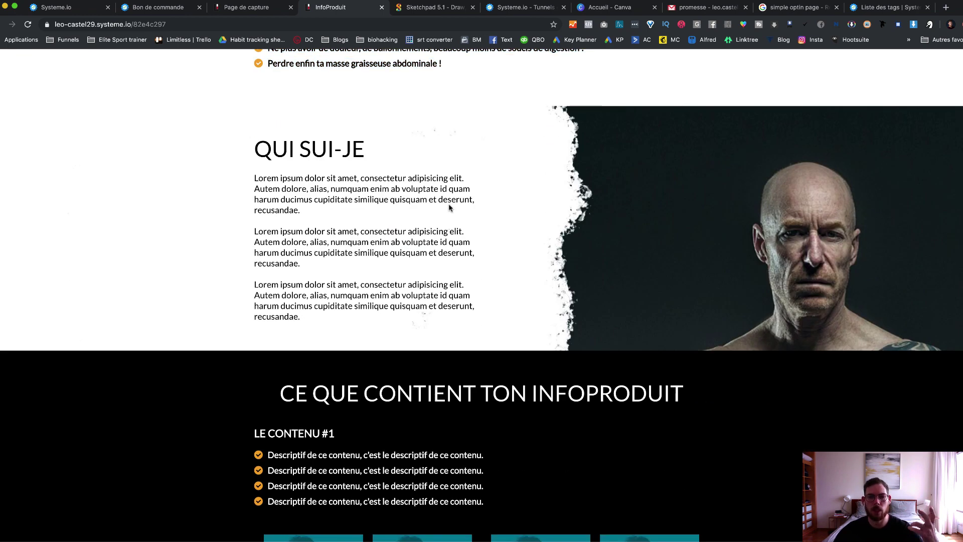
scroll(411, 360, down, 10)
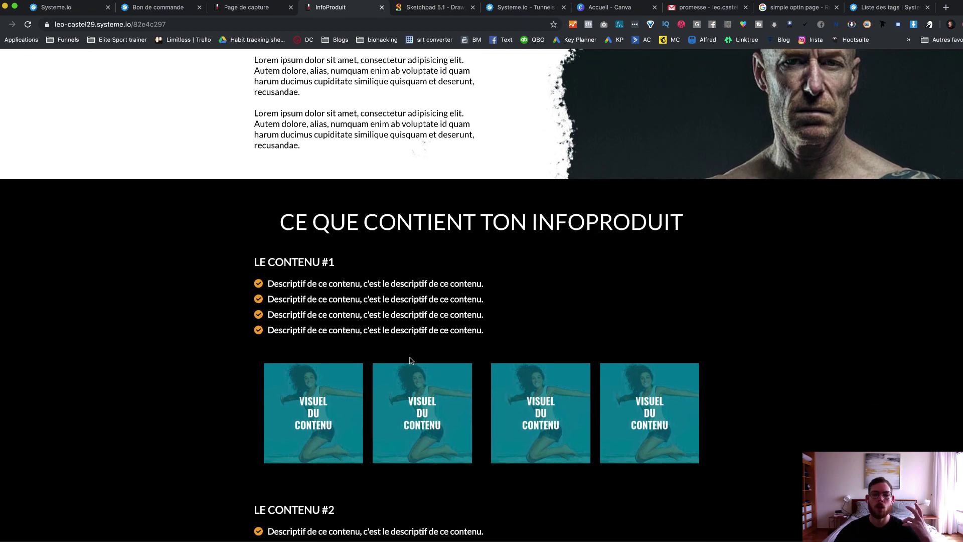
scroll(410, 359, down, 12)
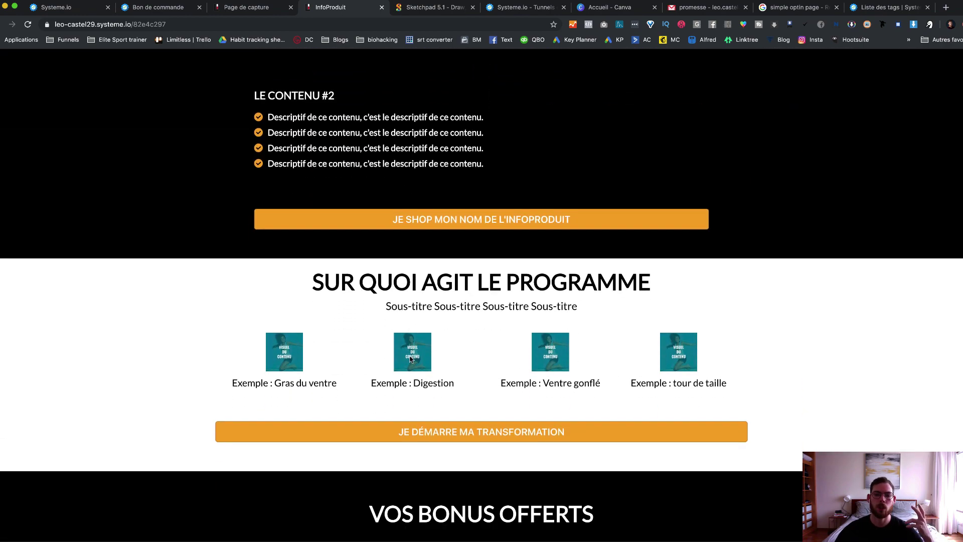
scroll(415, 342, up, 3)
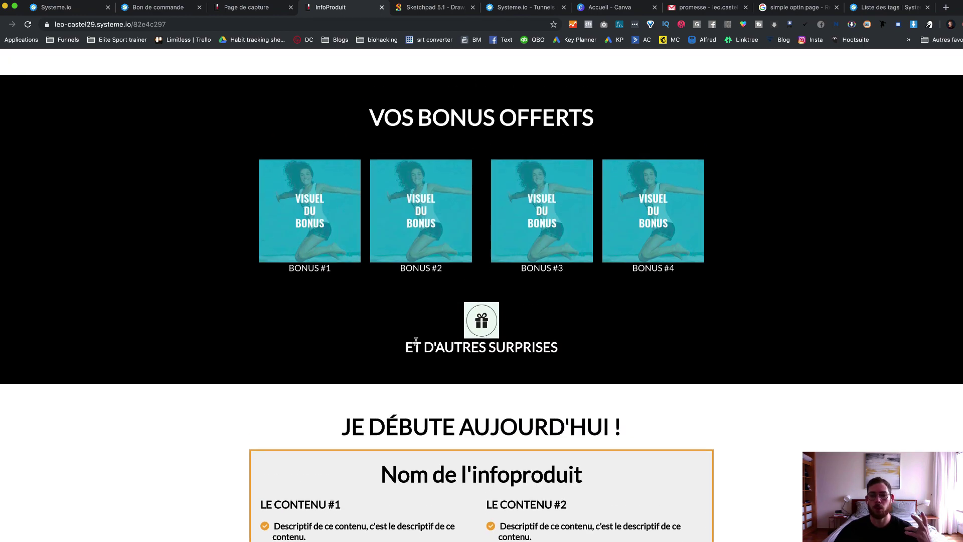
scroll(416, 344, up, 3)
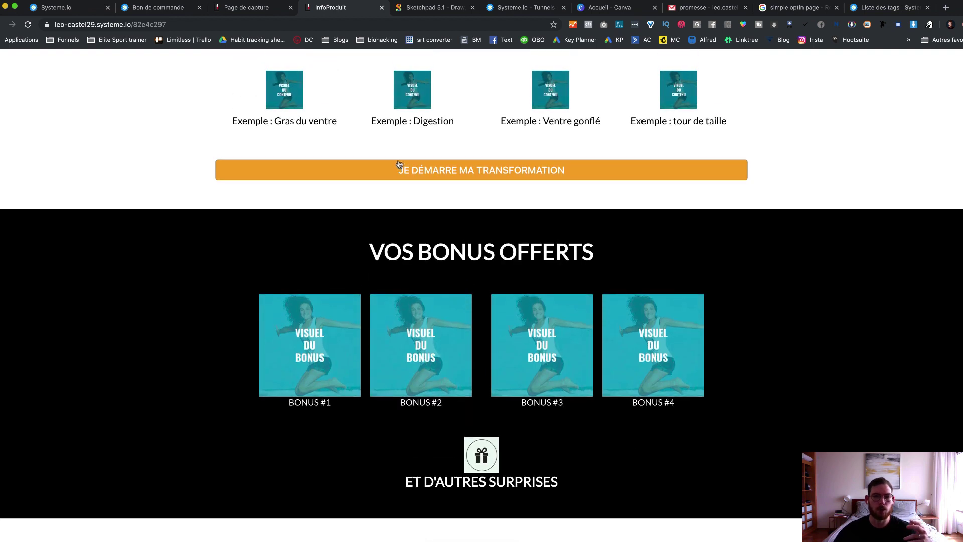
drag(368, 249, 728, 286)
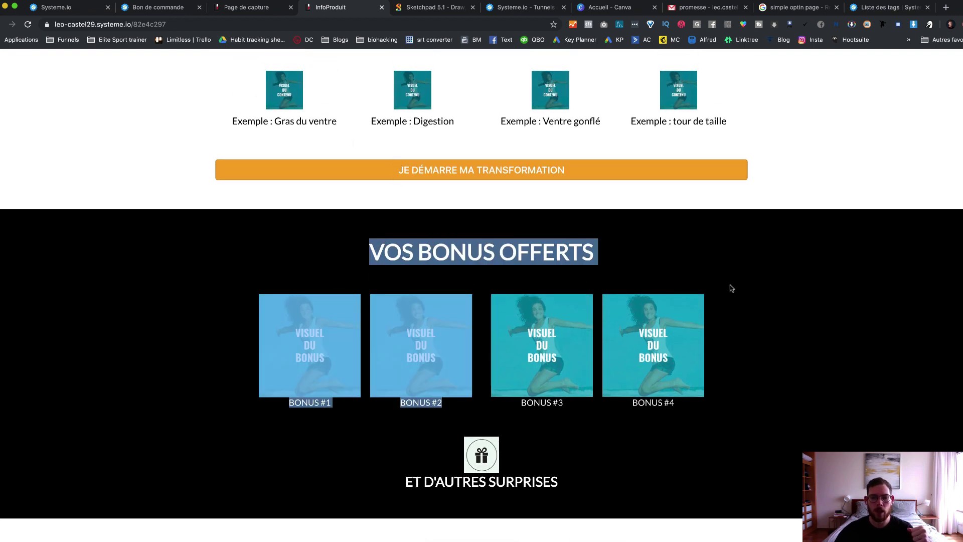
click(805, 334)
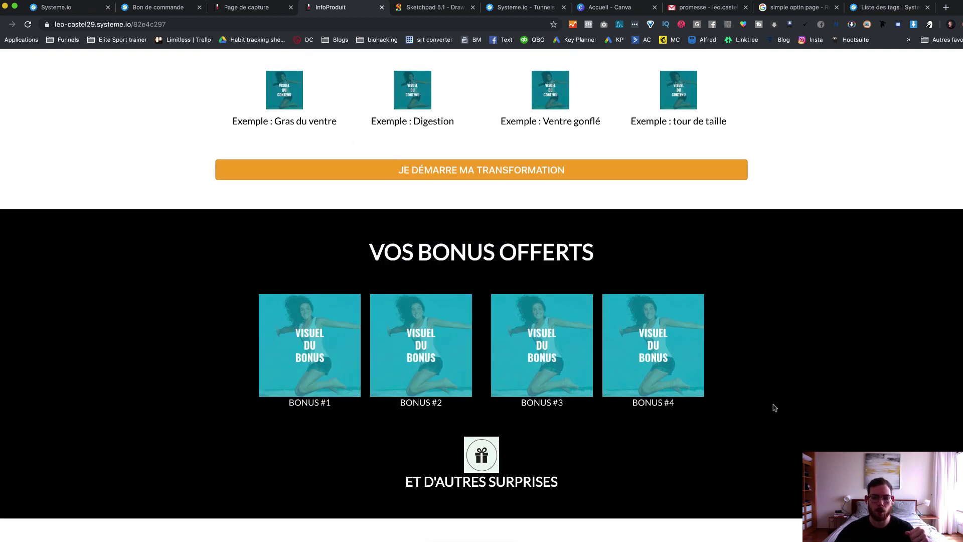
scroll(772, 404, down, 7)
scroll(672, 266, down, 4)
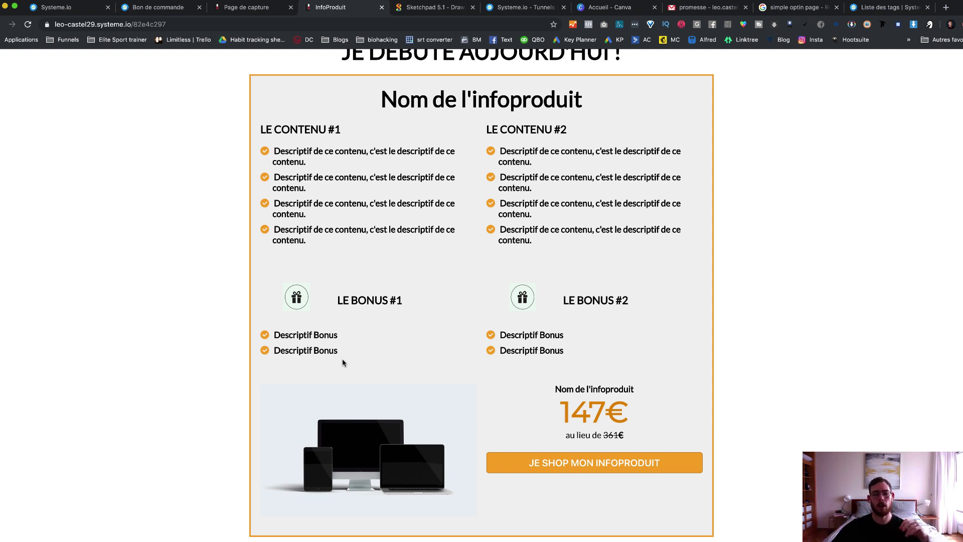
drag(556, 397, 577, 435)
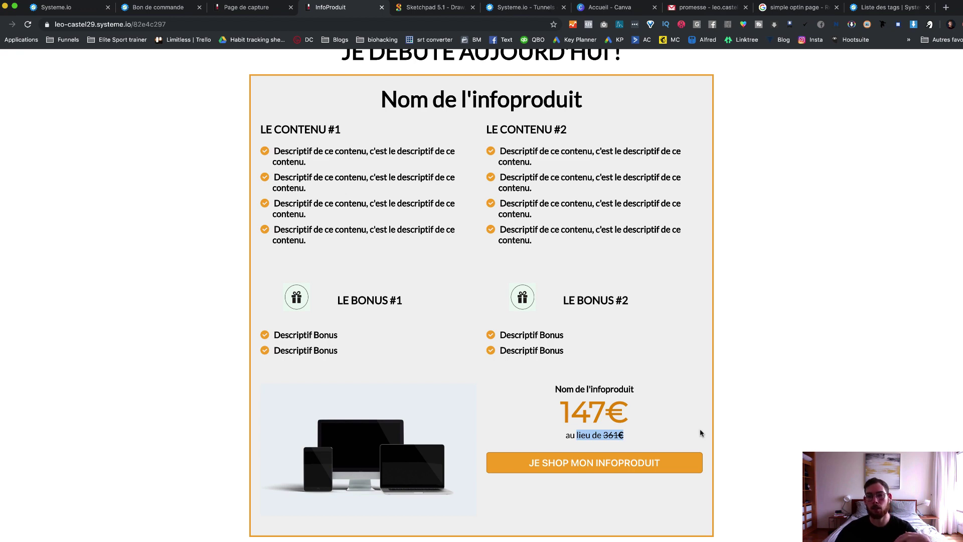
scroll(697, 430, down, 2)
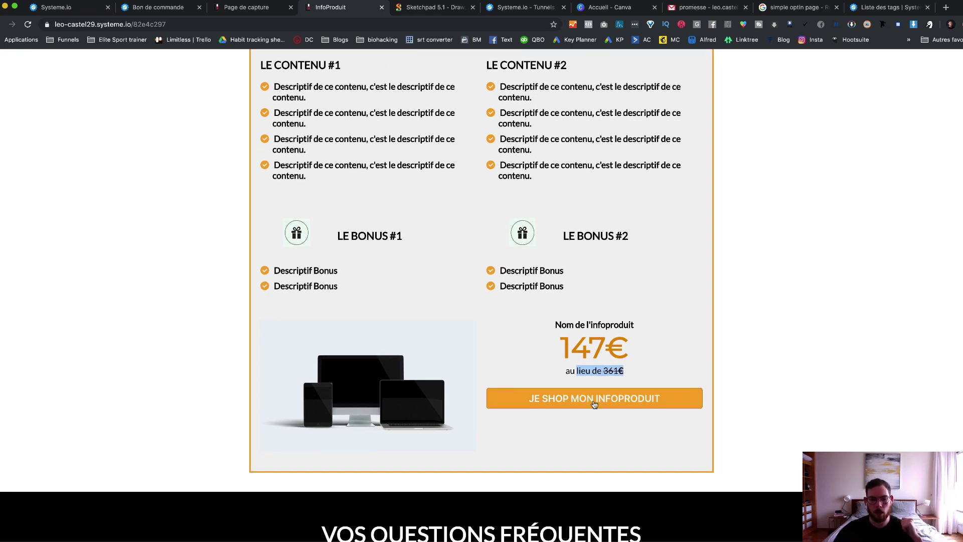
scroll(594, 404, down, 6)
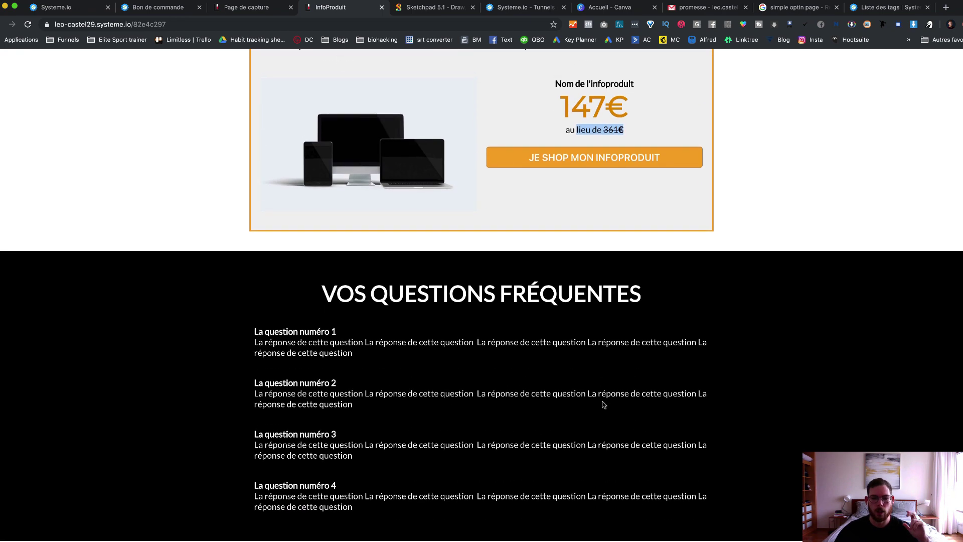
scroll(604, 404, up, 1)
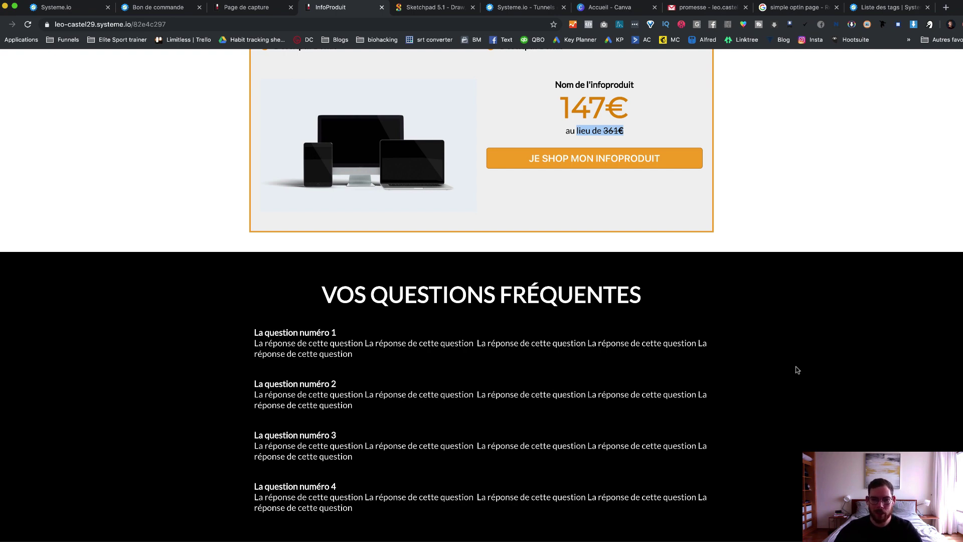
scroll(783, 221, up, 15)
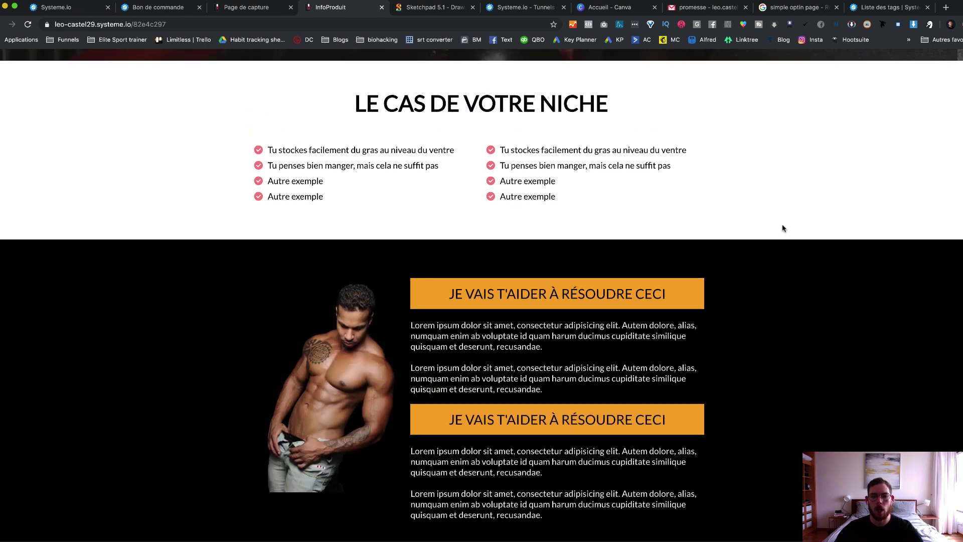
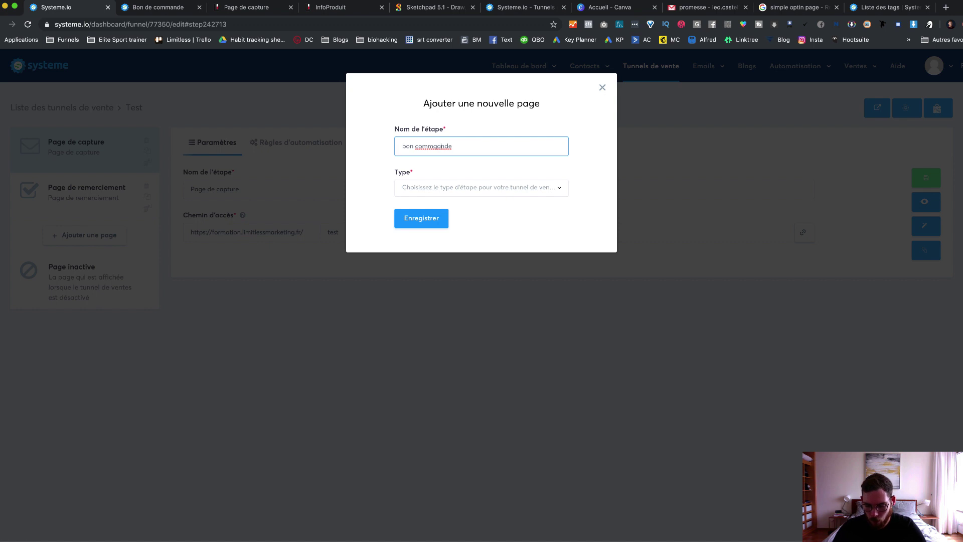
Step: Correct the step name to 'bon commande', make it a Page de paiement, and save it
key(BackSpace)
key(BackSpace)
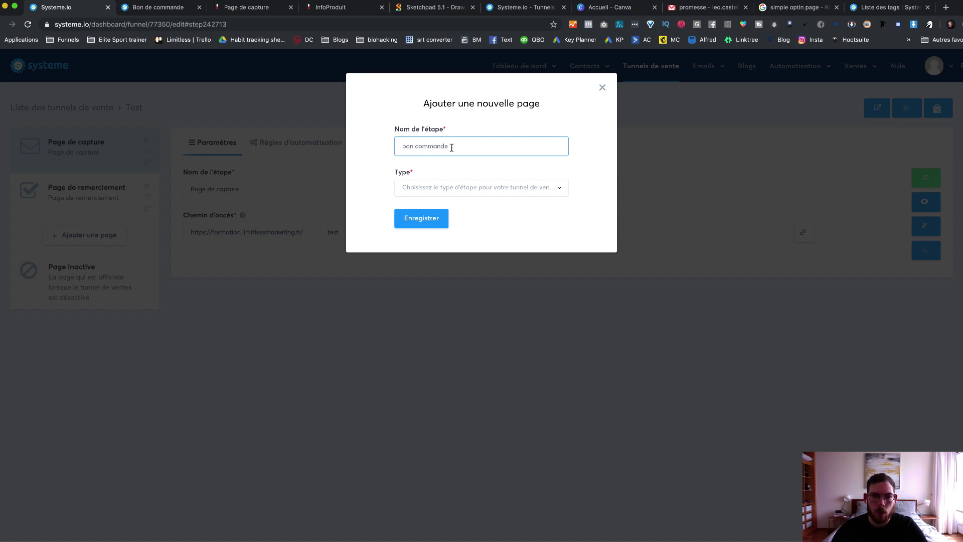
click(479, 188)
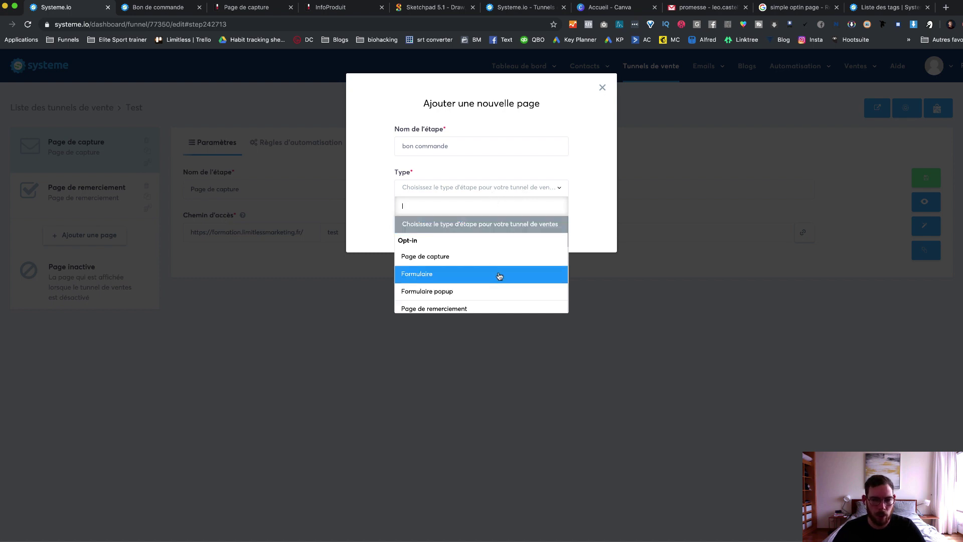
scroll(499, 277, down, 2)
scroll(500, 276, down, 3)
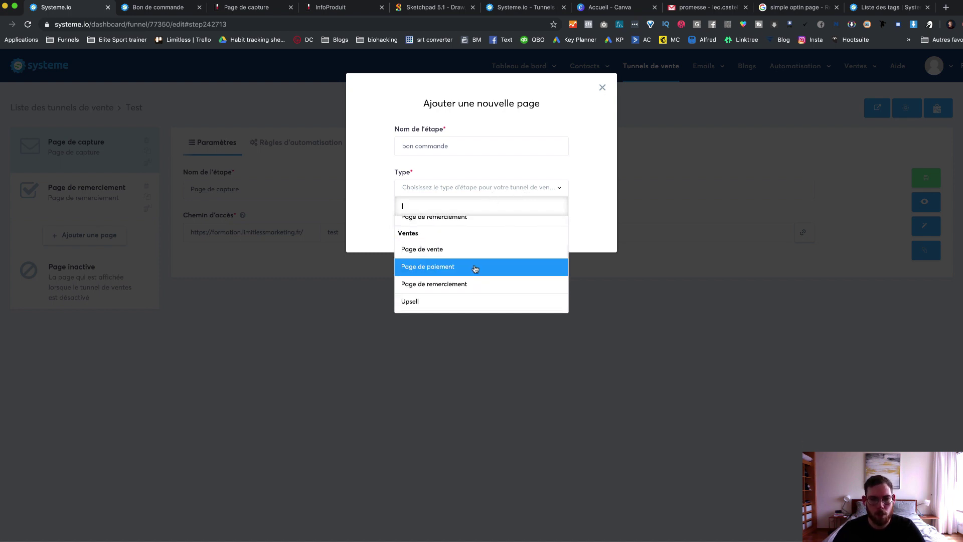
scroll(473, 263, down, 2)
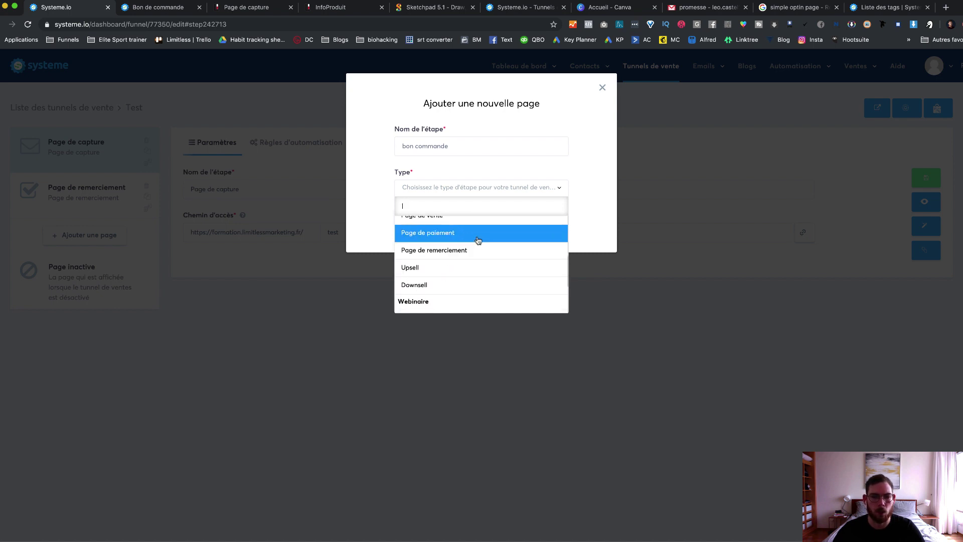
click(477, 239)
click(429, 220)
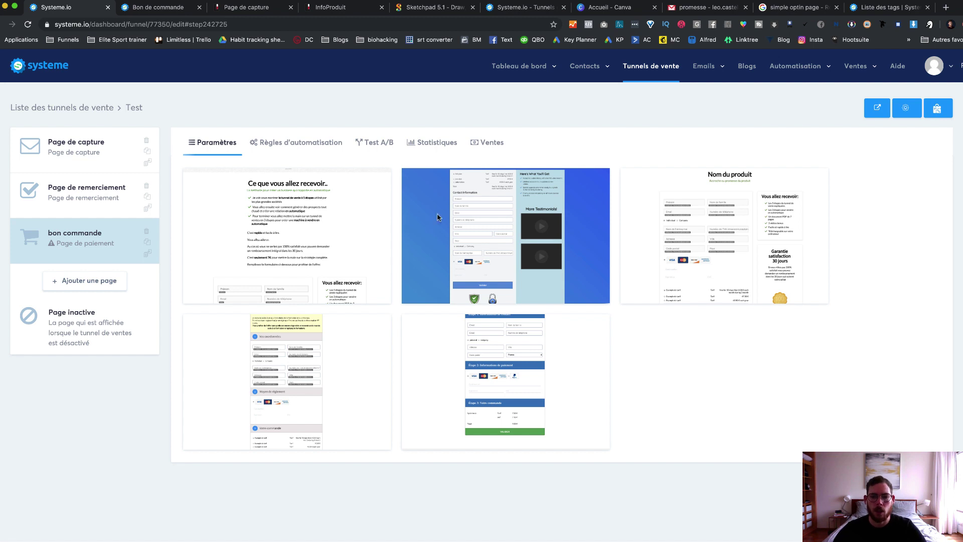
Step: Preview the top-middle blue checkout template in a new tab
mouse_move(527, 326)
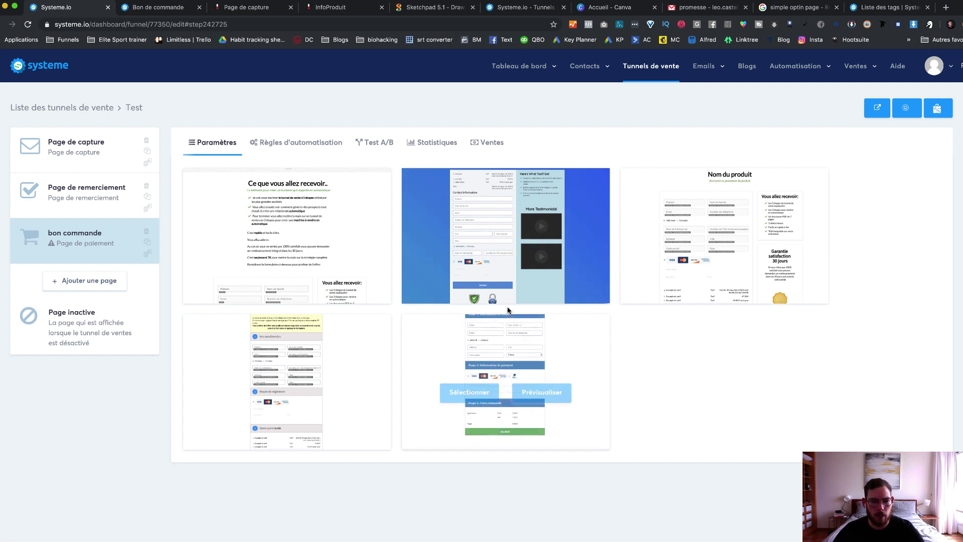
mouse_move(520, 267)
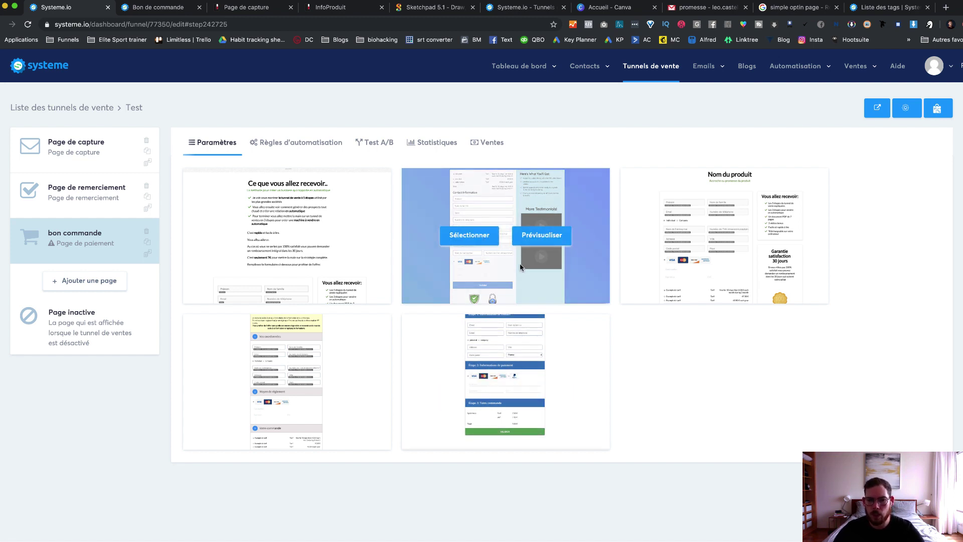
click(539, 238)
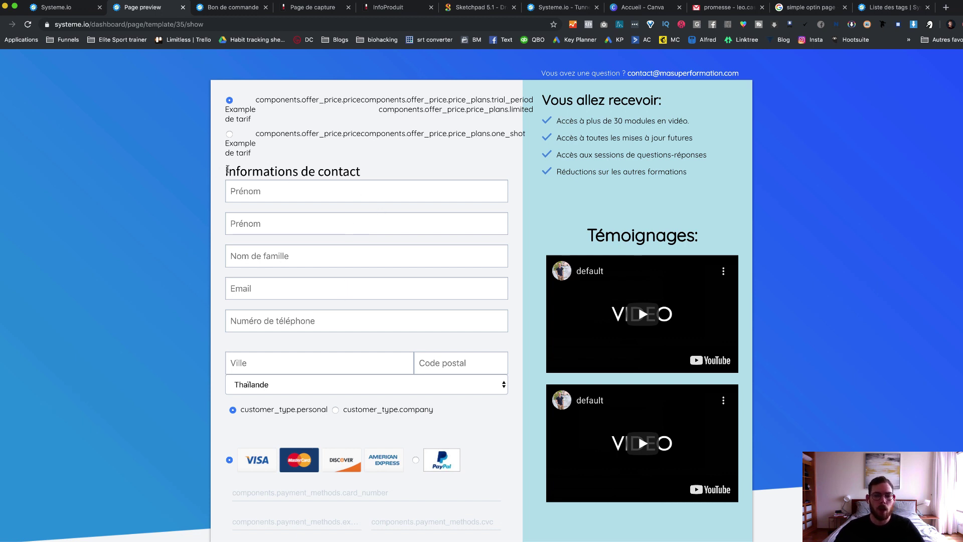
Step: Highlight the Informations de contact heading and switch the payment method to PayPal
drag(228, 171, 363, 171)
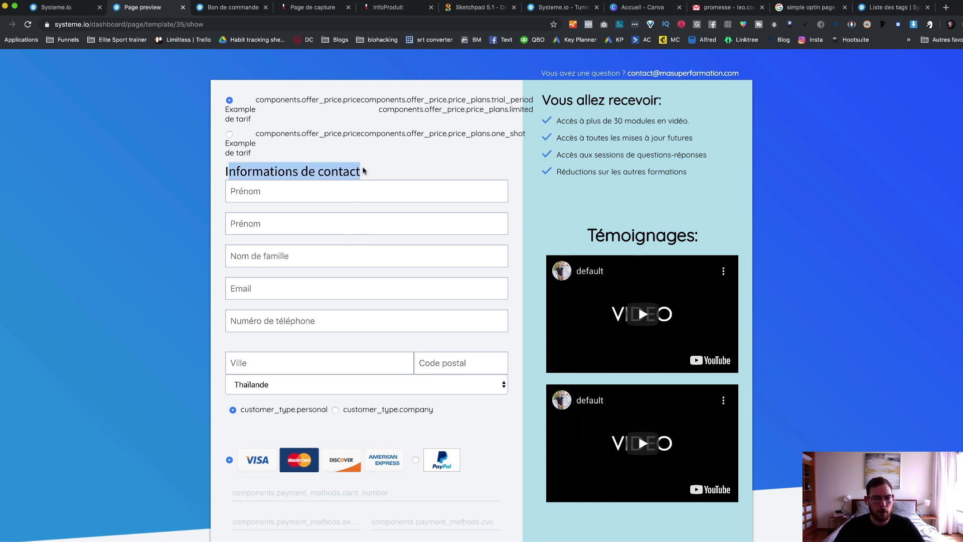
click(363, 171)
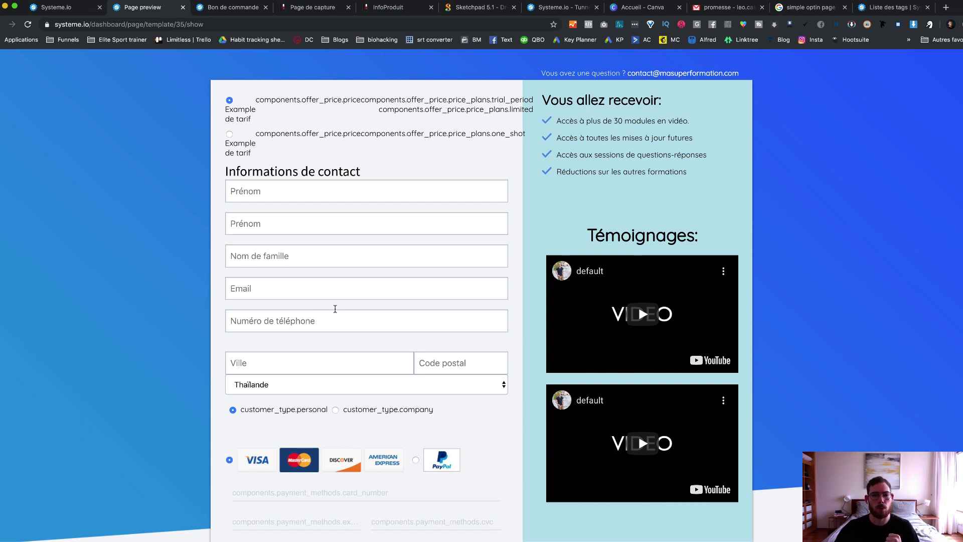
scroll(335, 308, down, 3)
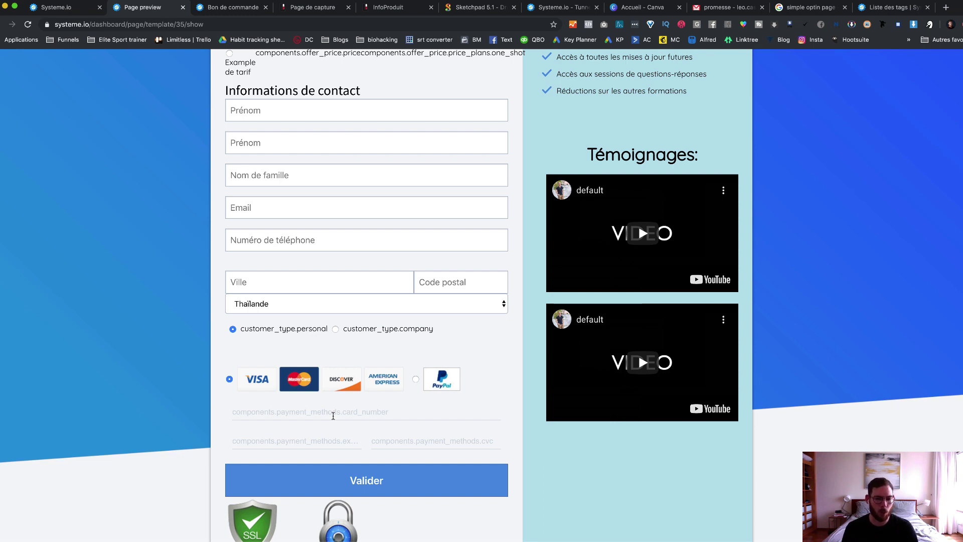
click(415, 380)
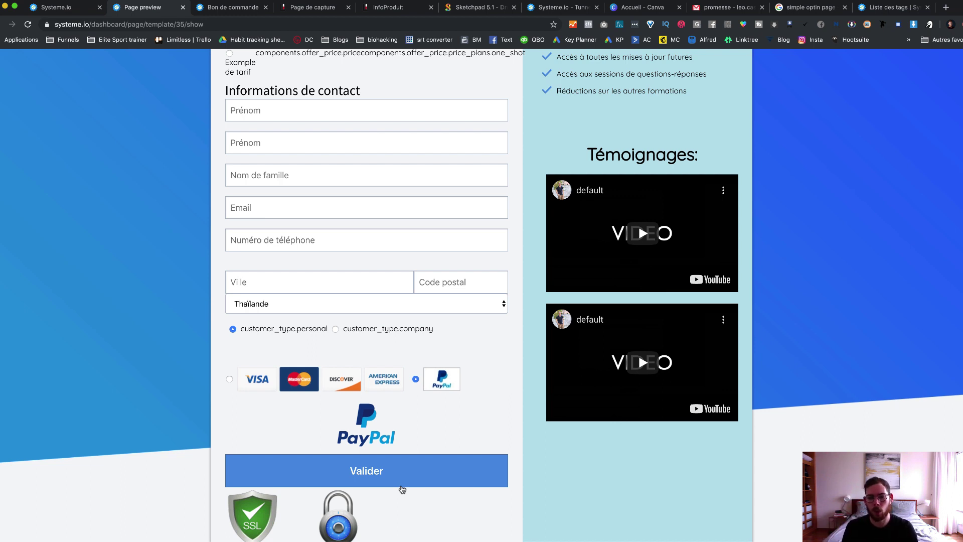
Step: Review the Vous allez recevoir benefit list and contact question, then close the preview
scroll(402, 489, down, 3)
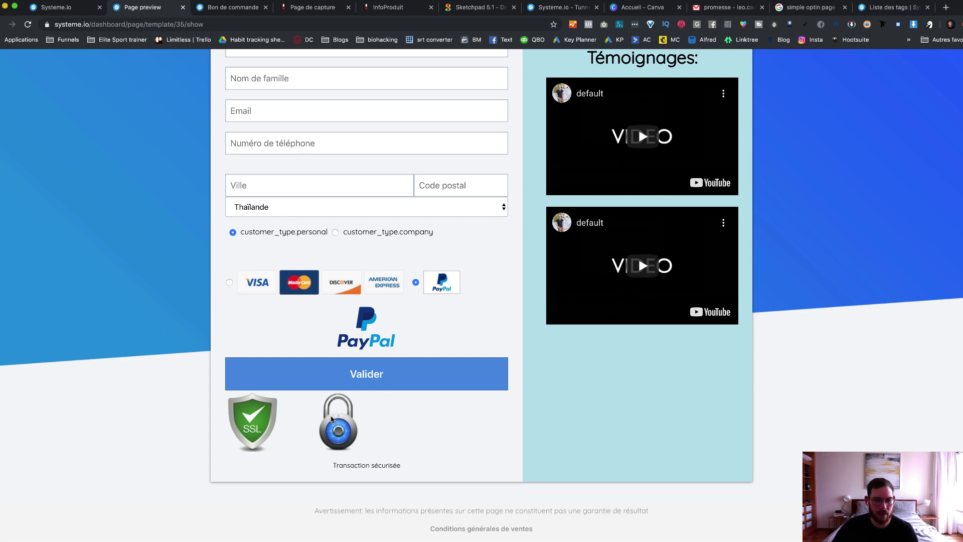
scroll(393, 397, up, 5)
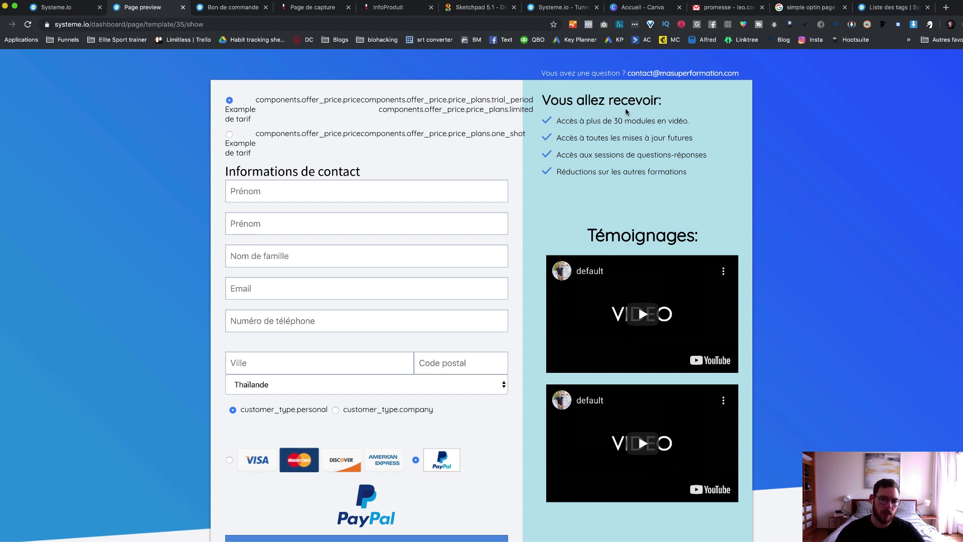
drag(554, 120, 758, 164)
scroll(652, 215, down, 3)
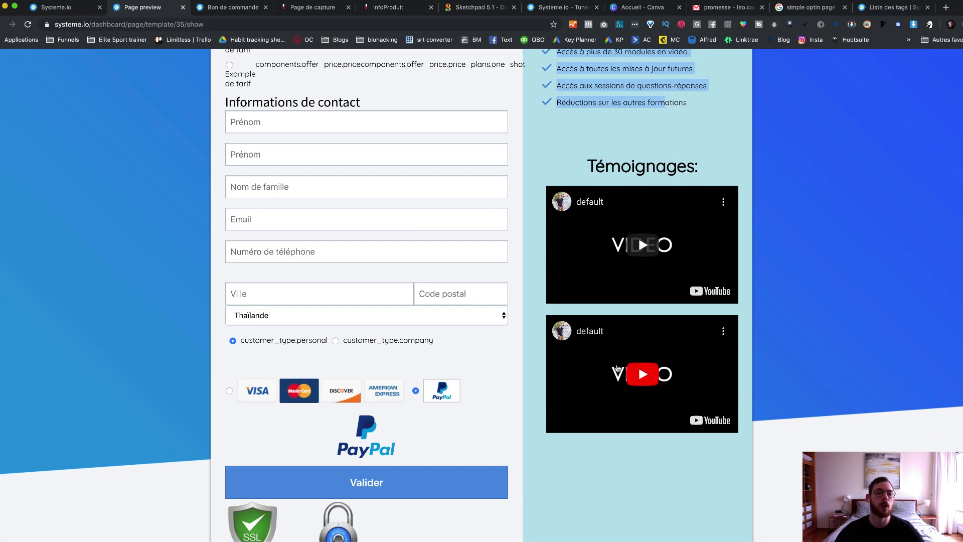
scroll(626, 293, up, 1)
scroll(626, 294, down, 3)
scroll(638, 289, up, 5)
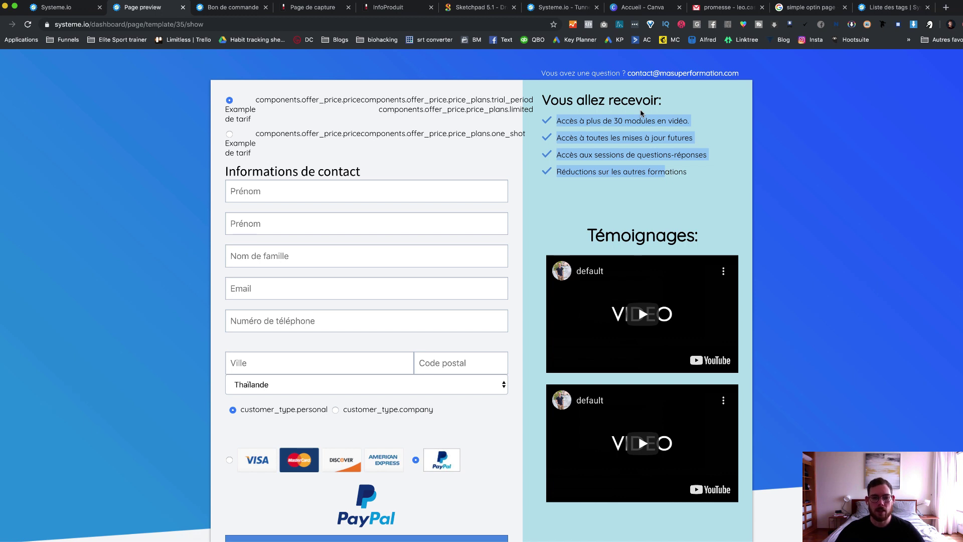
drag(540, 73, 735, 76)
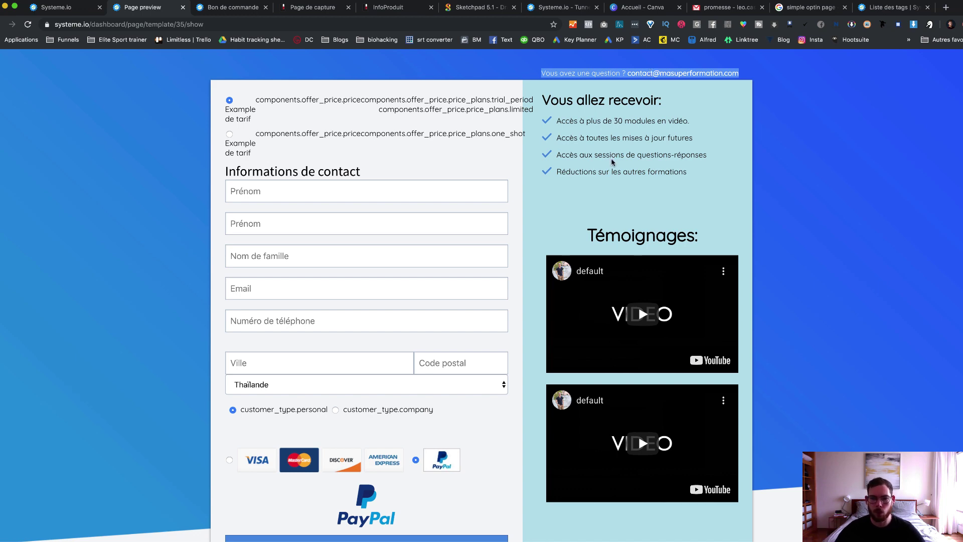
scroll(543, 324, down, 4)
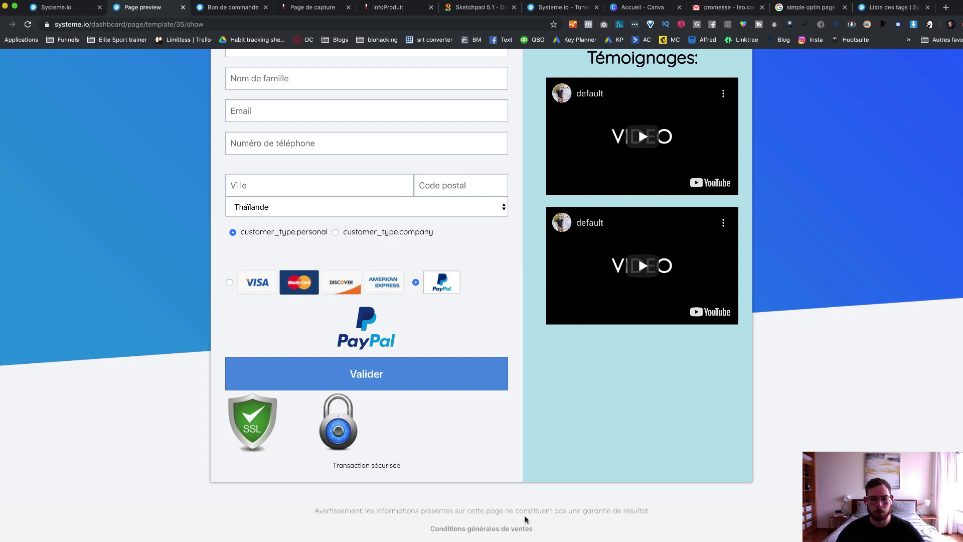
scroll(526, 519, up, 4)
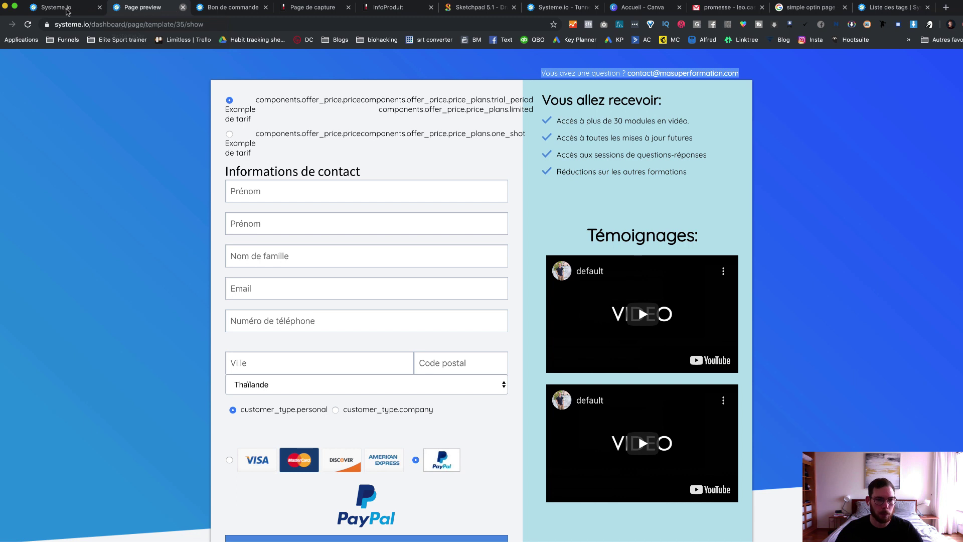
key(super+w)
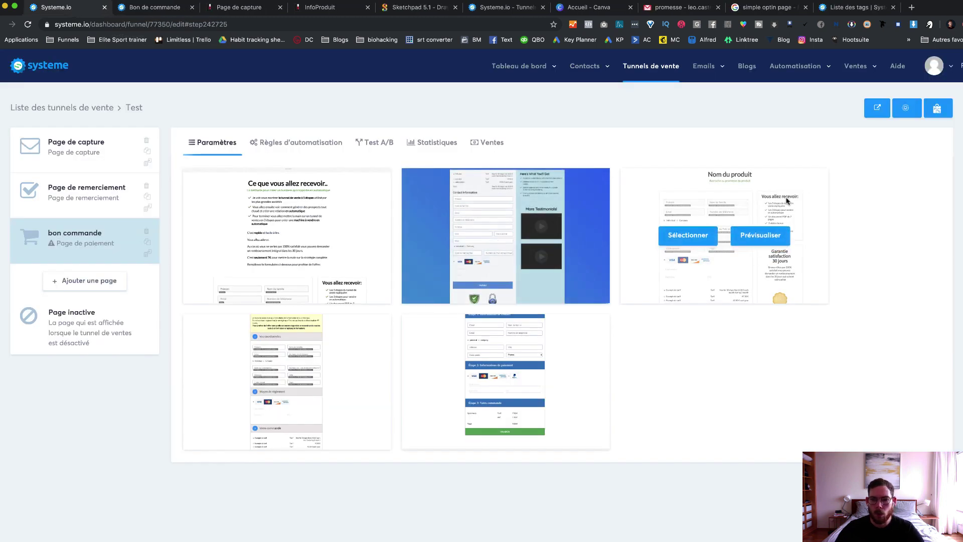
Step: Preview the top-right Nom du produit template and scroll through its 30-day guarantee
click(761, 237)
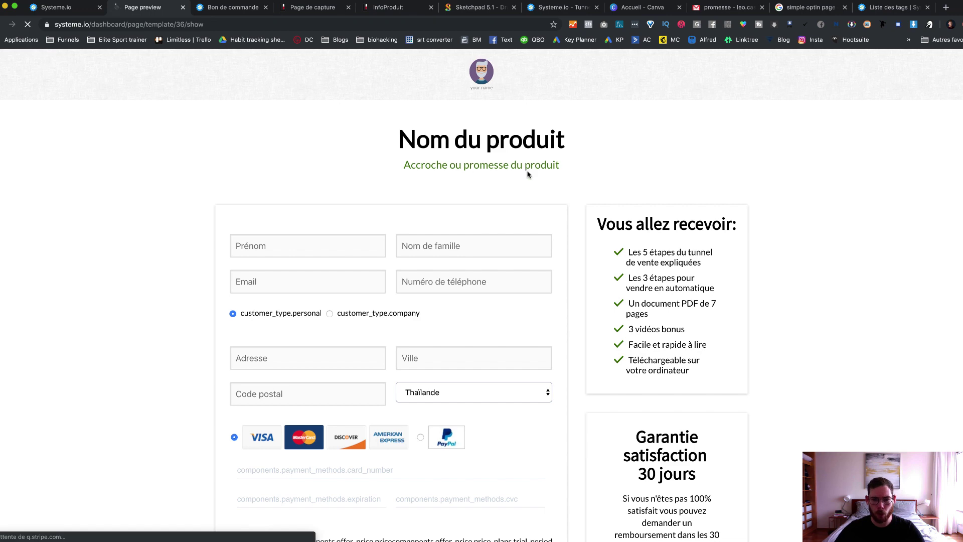
scroll(527, 174, down, 3)
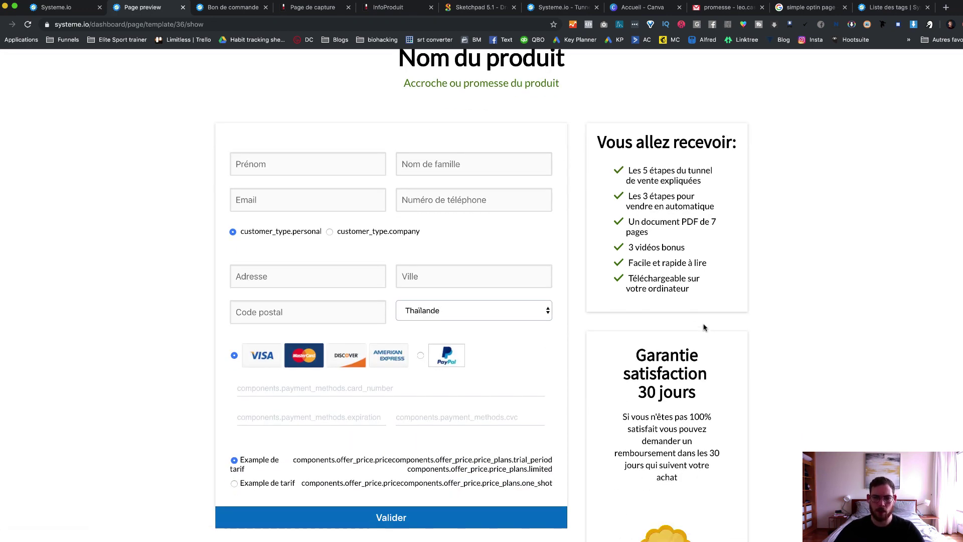
scroll(704, 327, down, 5)
scroll(685, 364, up, 3)
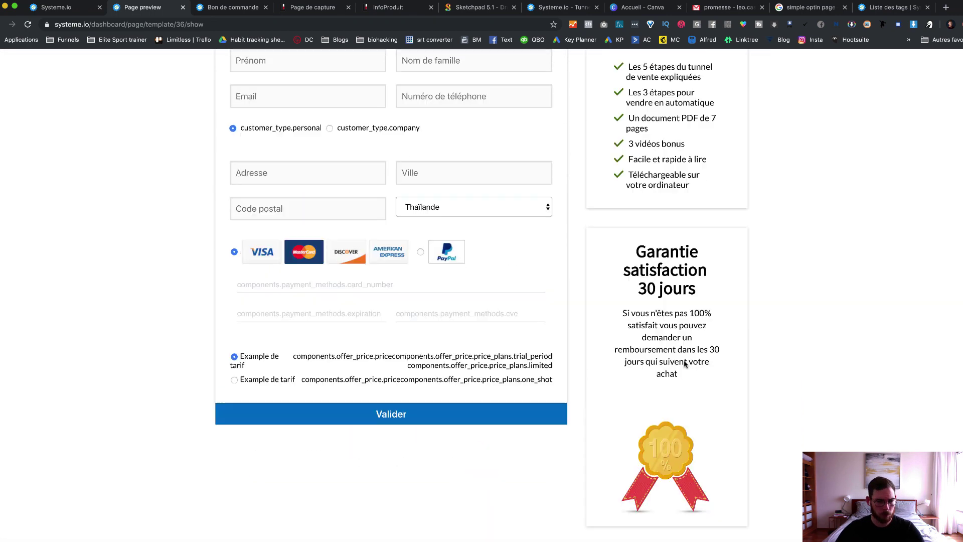
scroll(685, 365, up, 4)
scroll(683, 361, down, 4)
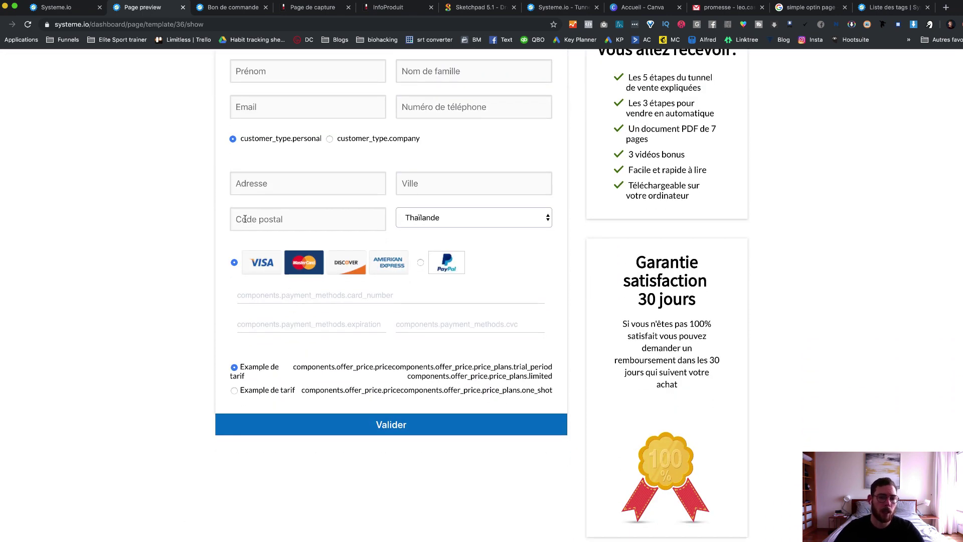
scroll(351, 165, up, 2)
scroll(471, 115, up, 2)
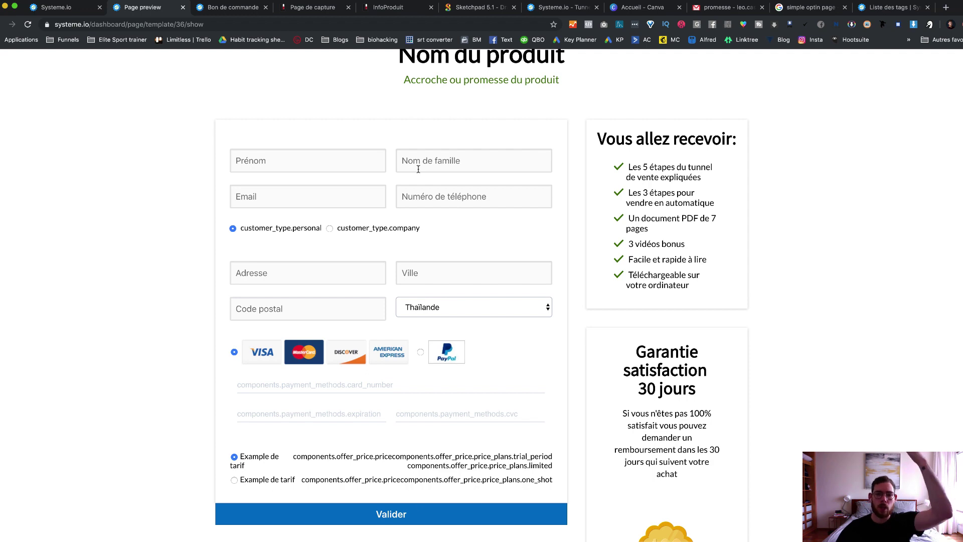
Step: Close the second preview and select the first template for the bon commande page
click(183, 7)
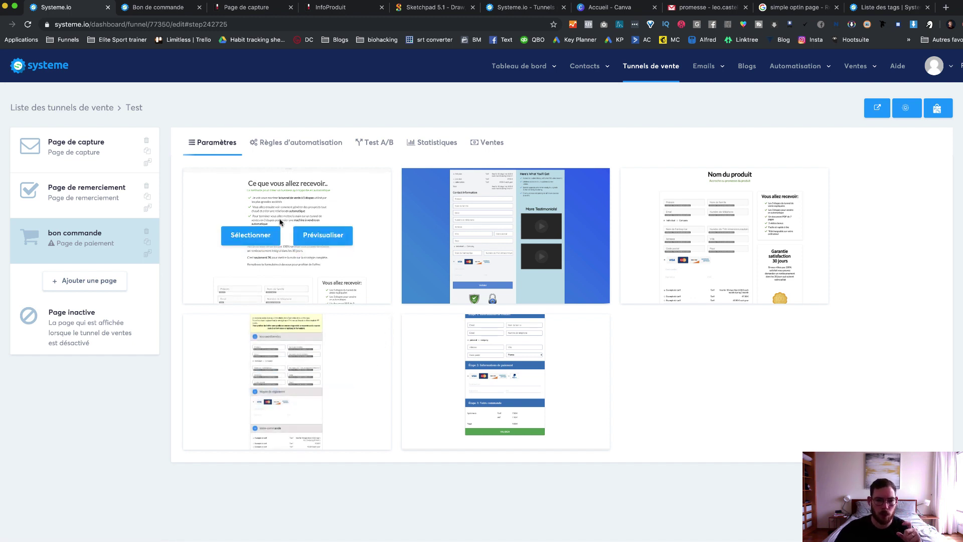
click(251, 236)
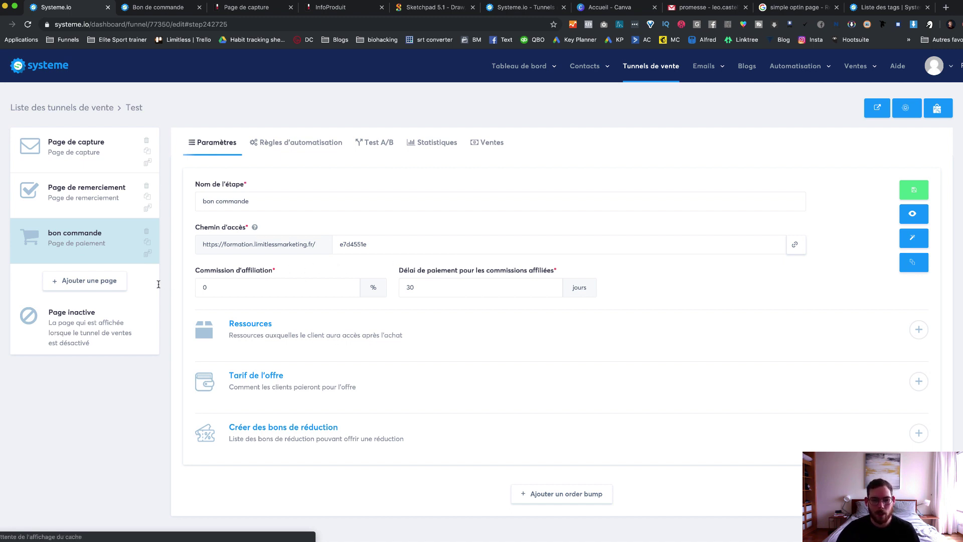
Step: Set the affiliate commission to 30%, keeping the 30-day commission payment delay
scroll(304, 326, down, 1)
drag(204, 270, 278, 271)
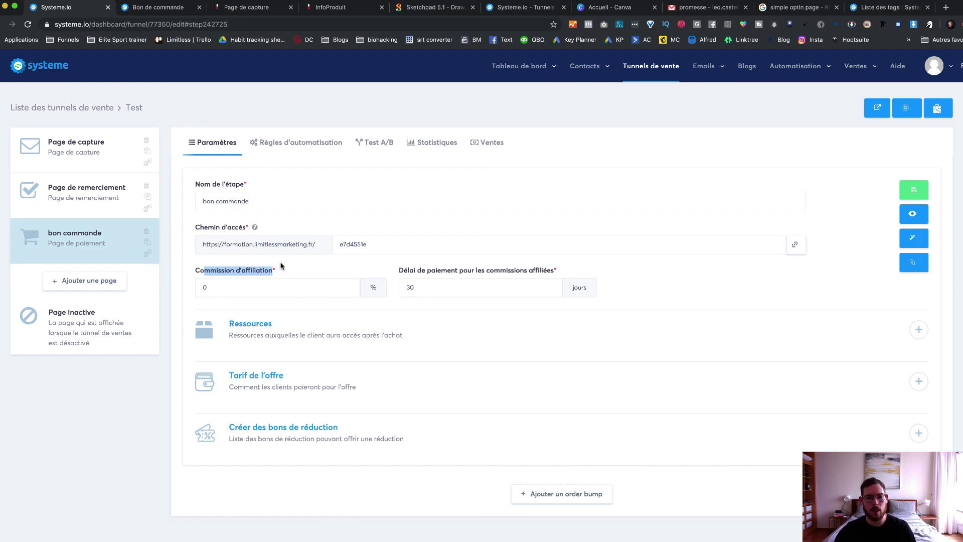
click(203, 286)
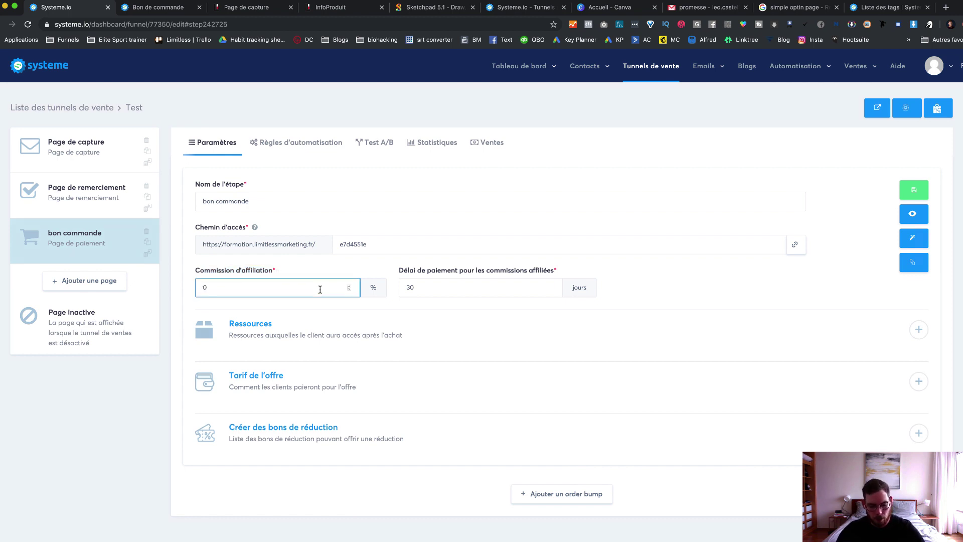
text(3)
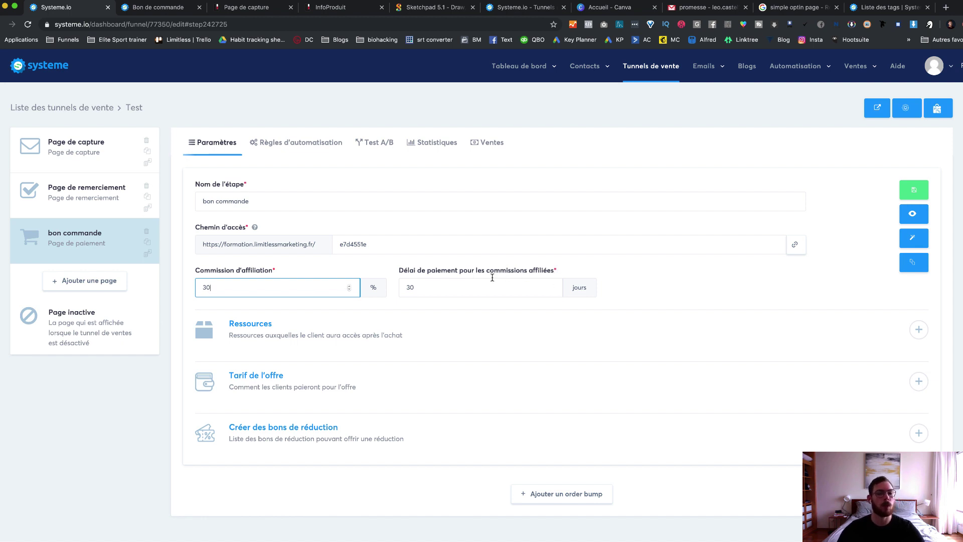
click(459, 285)
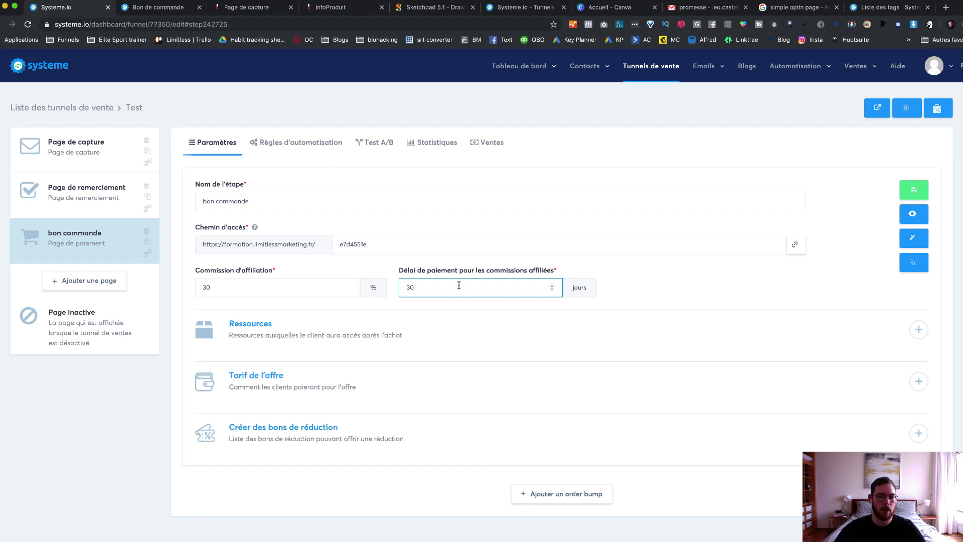
click(744, 281)
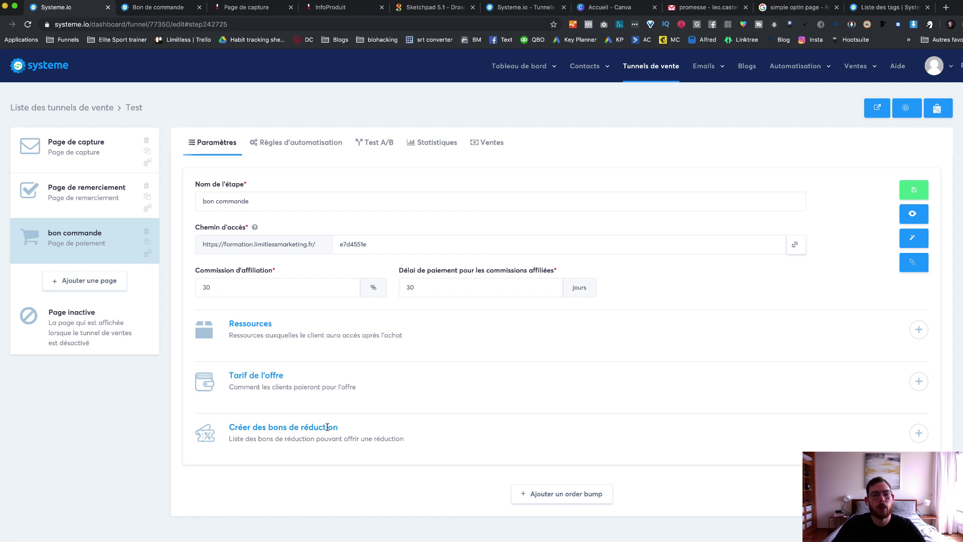
drag(227, 427, 360, 435)
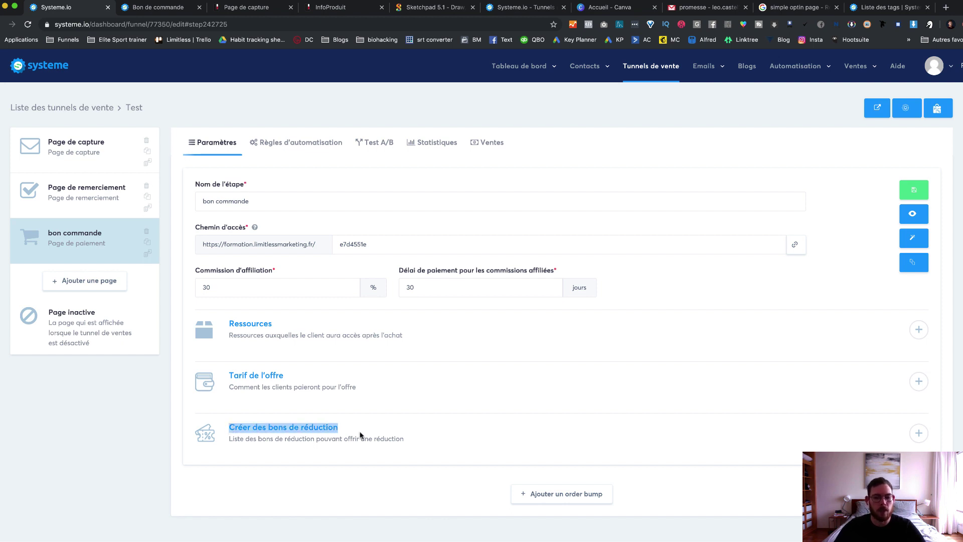
click(378, 430)
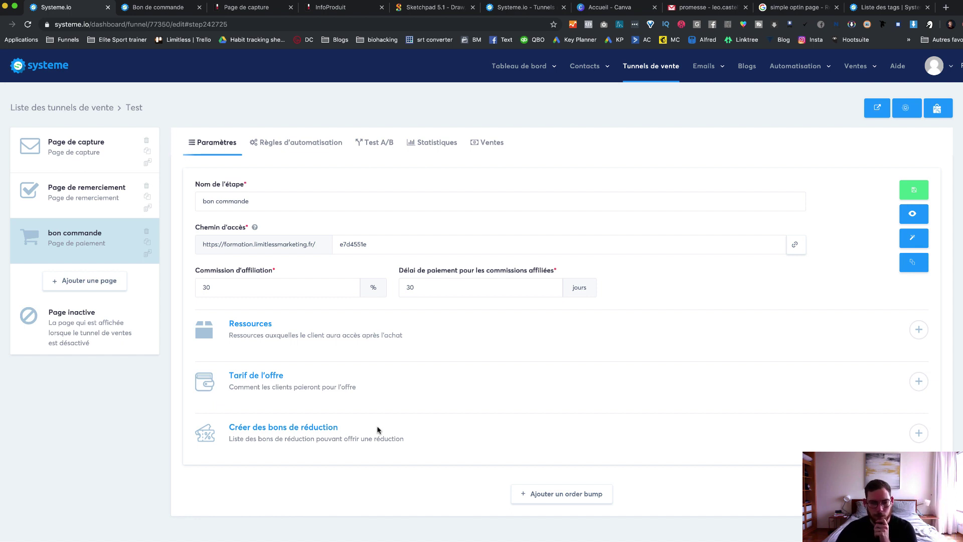
Step: Add the Agency Domination course as a Formation resource with Contenu distillé access
click(918, 329)
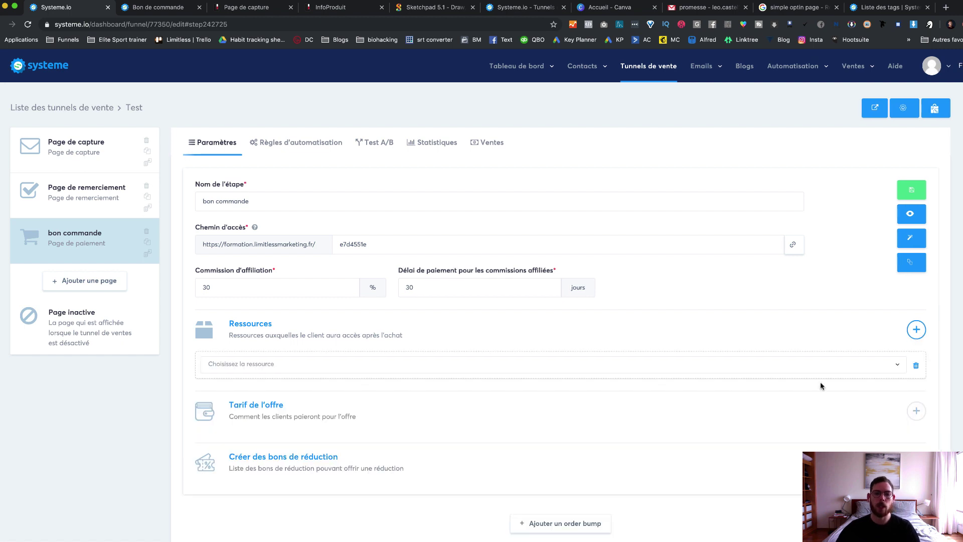
click(604, 370)
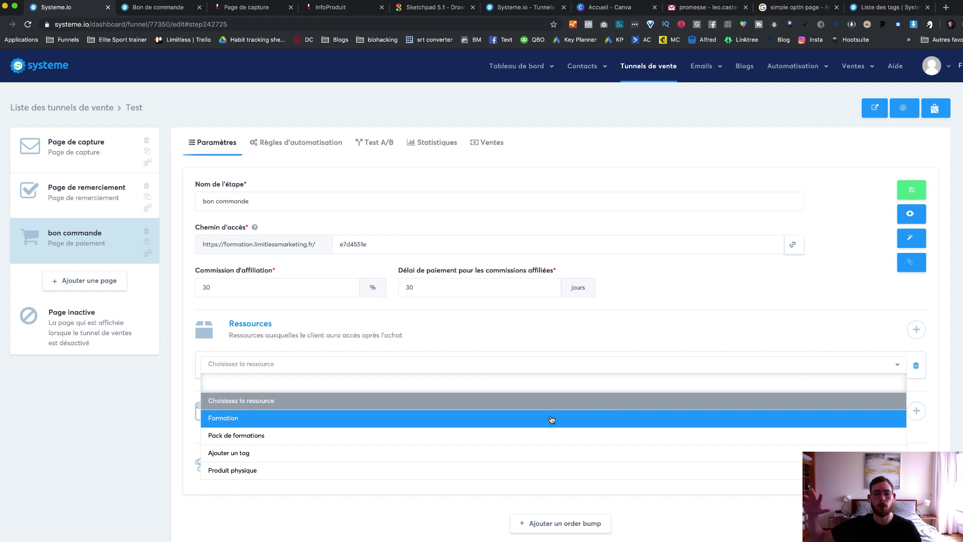
click(452, 422)
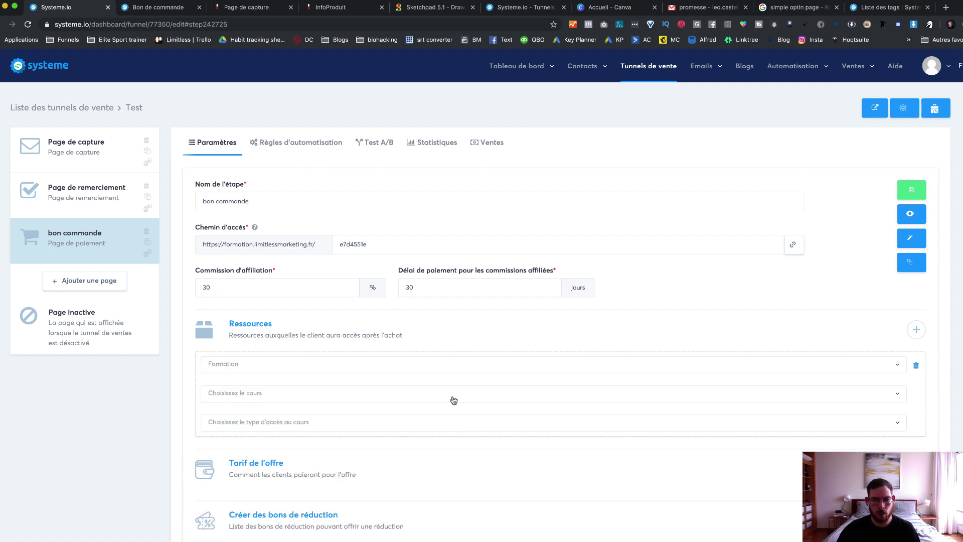
click(281, 393)
click(274, 445)
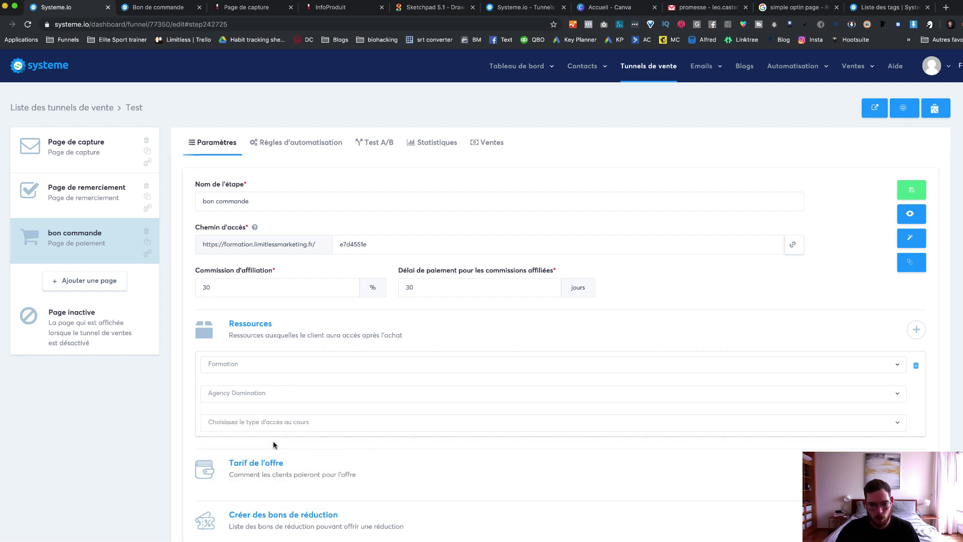
click(333, 423)
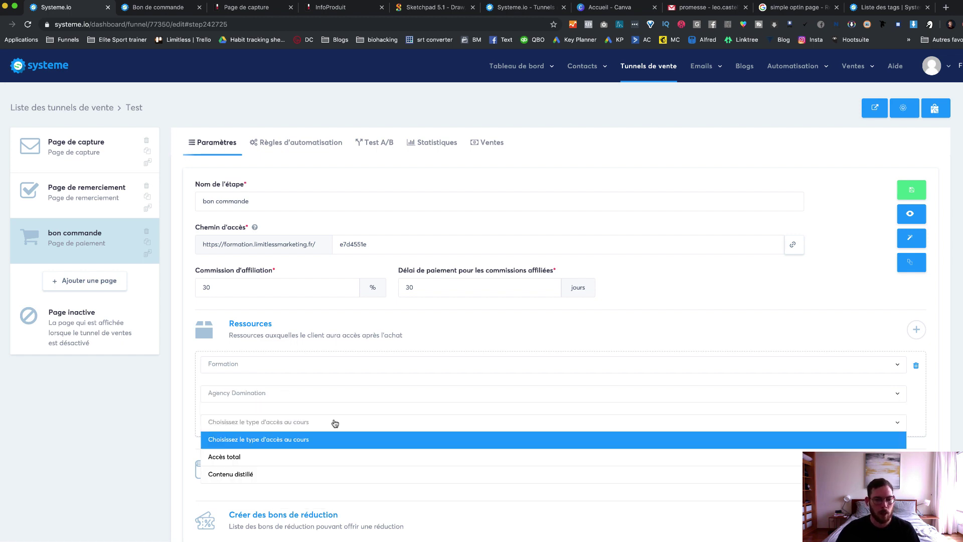
click(328, 478)
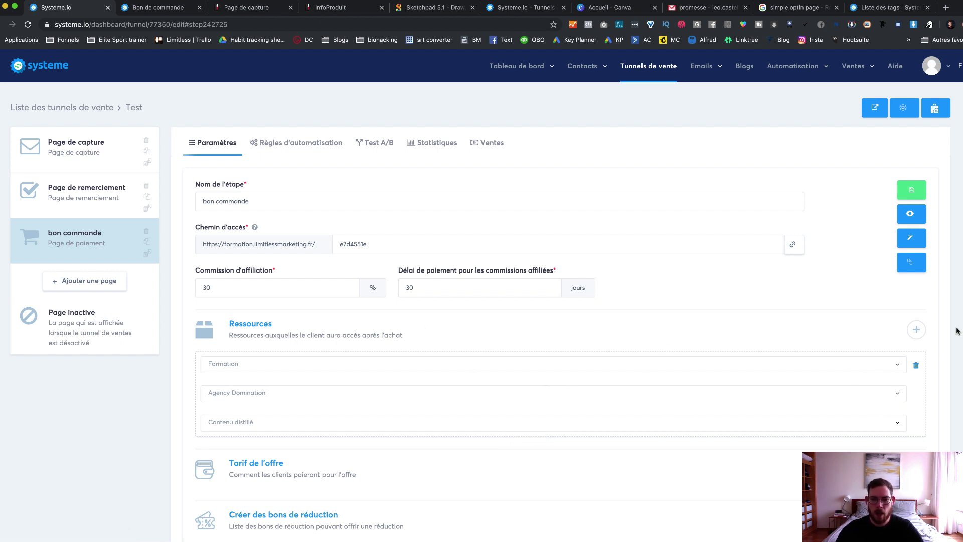
Step: Add a second resource that tags buyers with Agency client
click(917, 329)
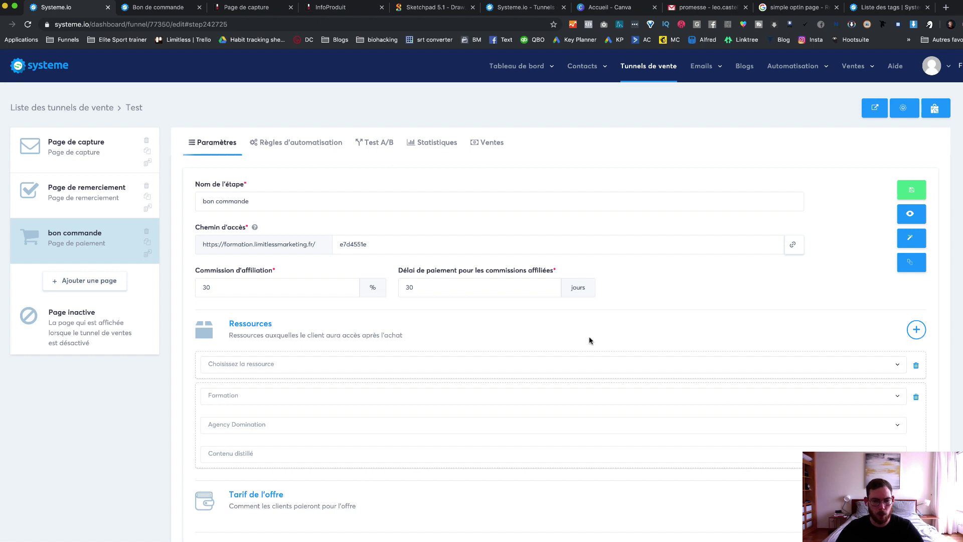
click(900, 368)
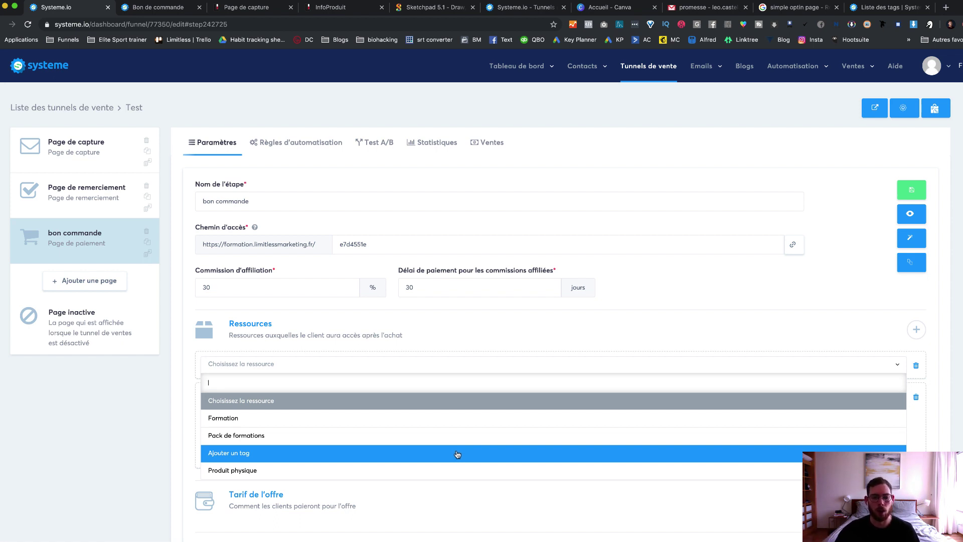
scroll(323, 456, down, 2)
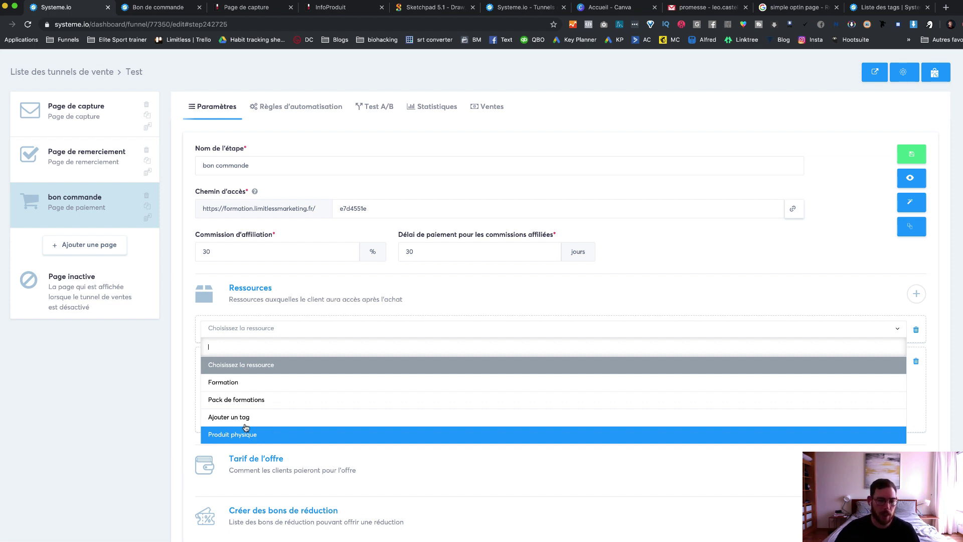
click(188, 411)
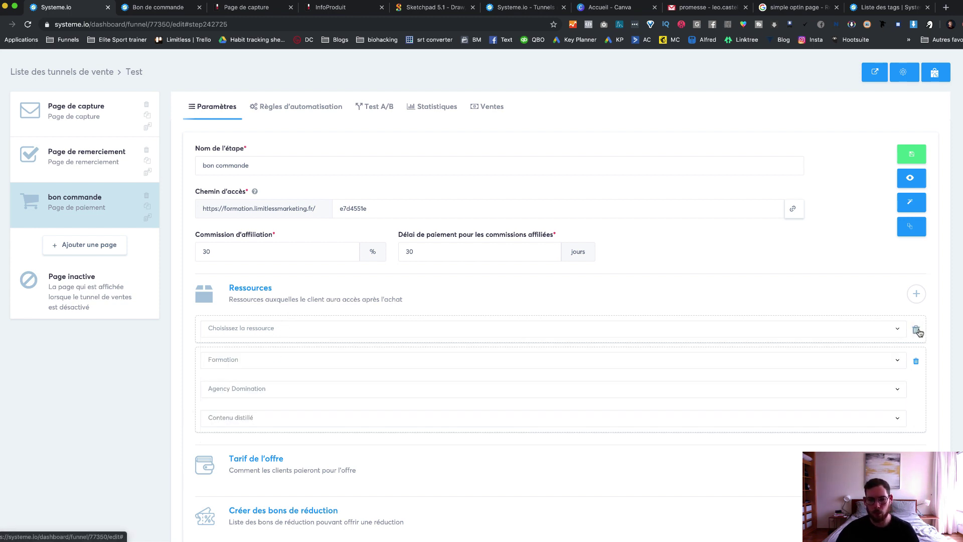
click(899, 333)
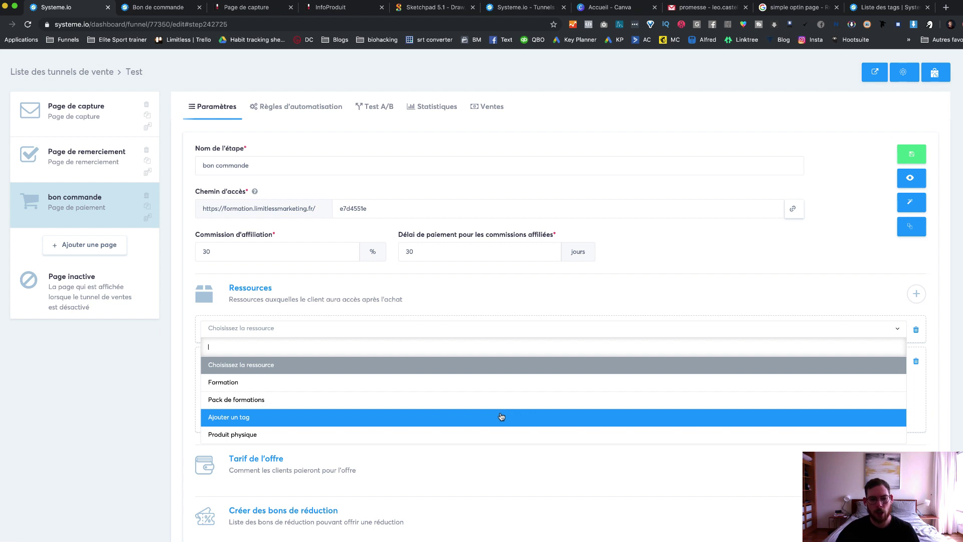
click(526, 416)
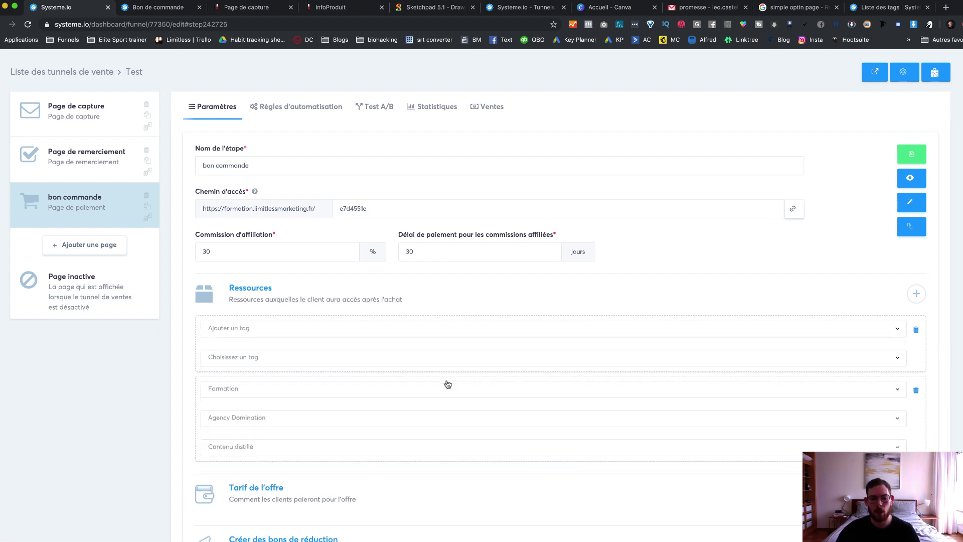
click(796, 361)
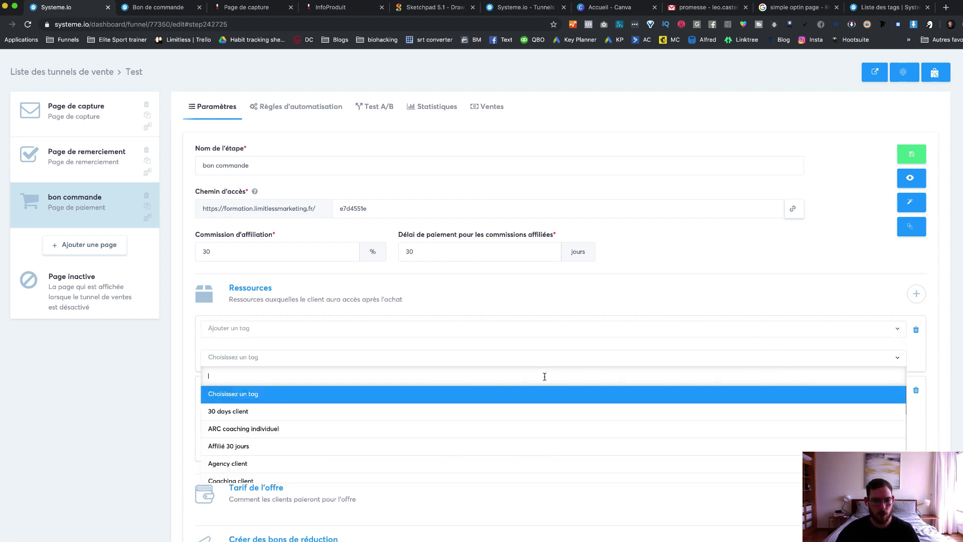
scroll(406, 442, down, 2)
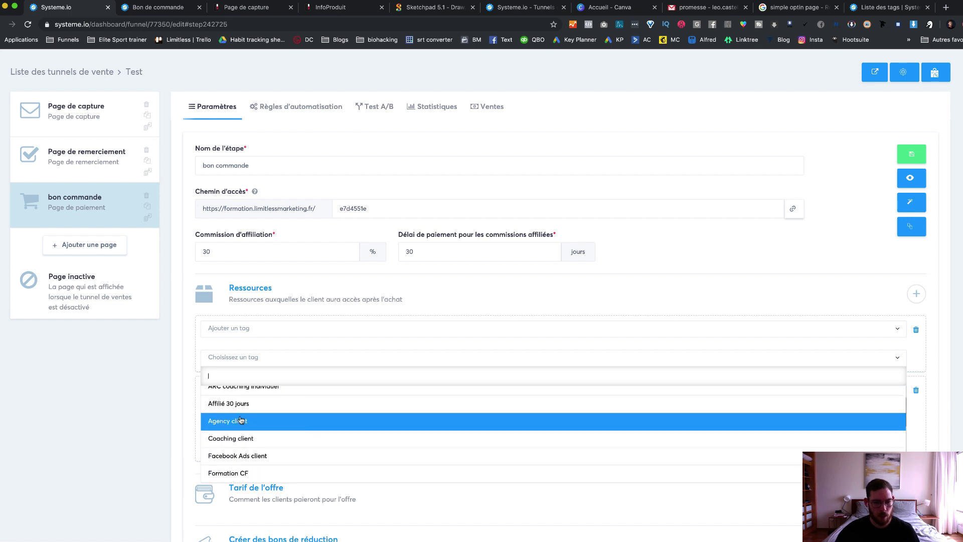
click(222, 426)
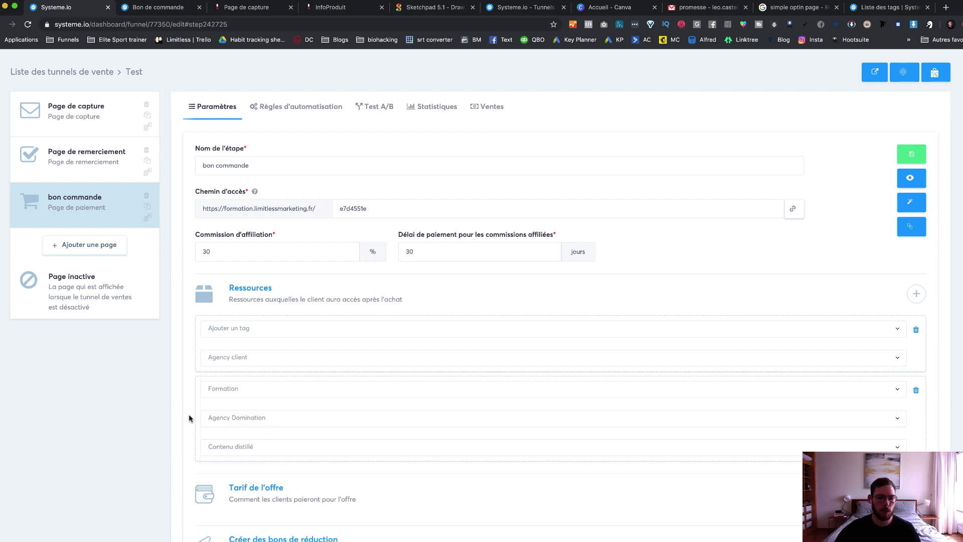
Step: Save the bon commande step settings and scroll down to the offer section
scroll(189, 417, down, 5)
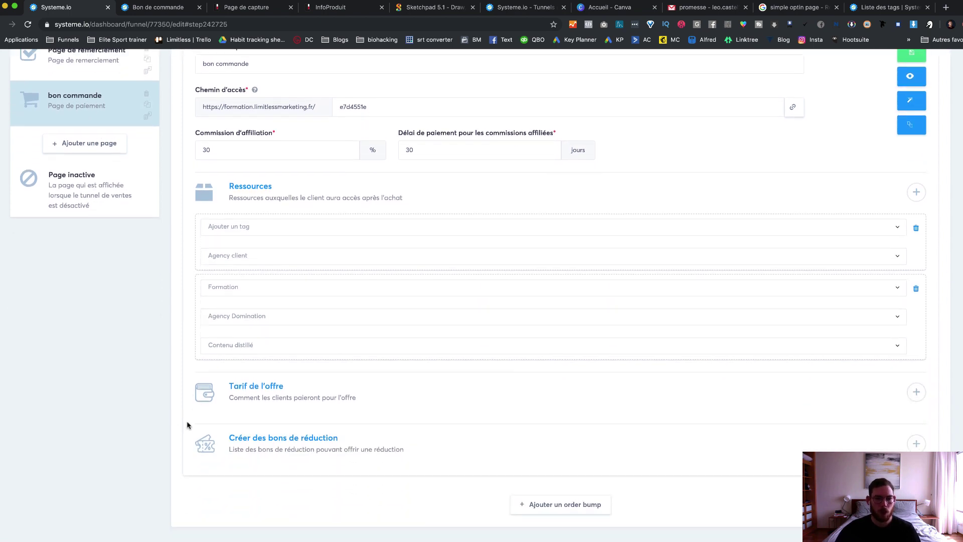
scroll(802, 389, up, 5)
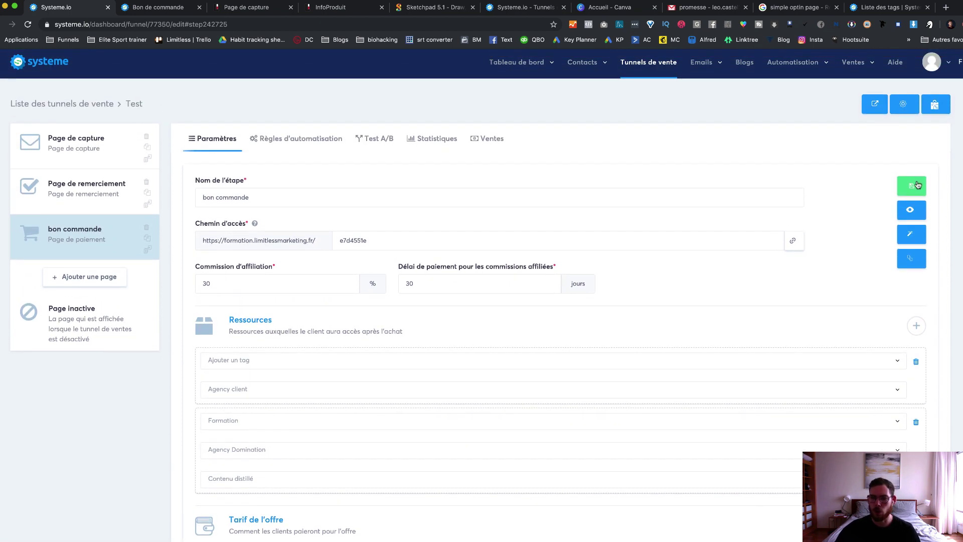
click(916, 185)
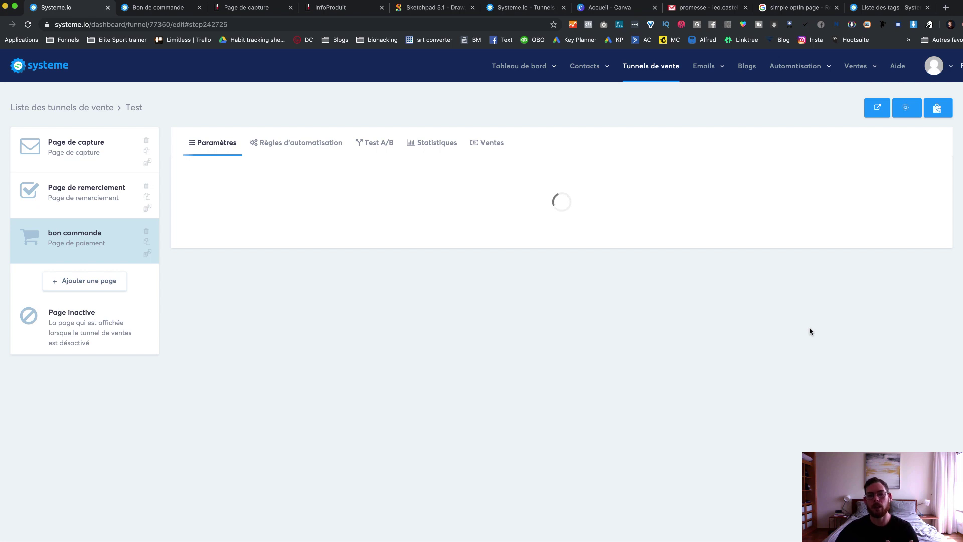
scroll(789, 316, down, 2)
scroll(787, 314, down, 1)
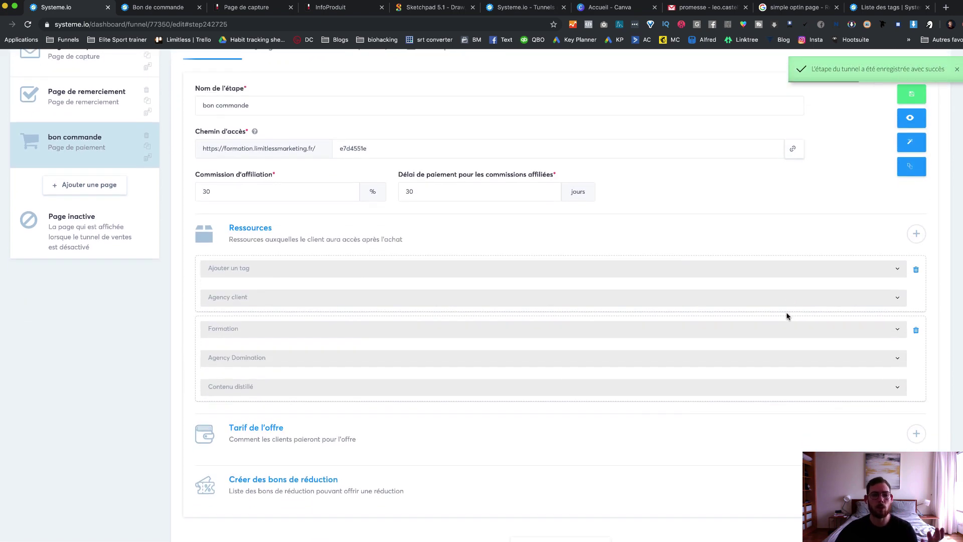
scroll(787, 315, down, 1)
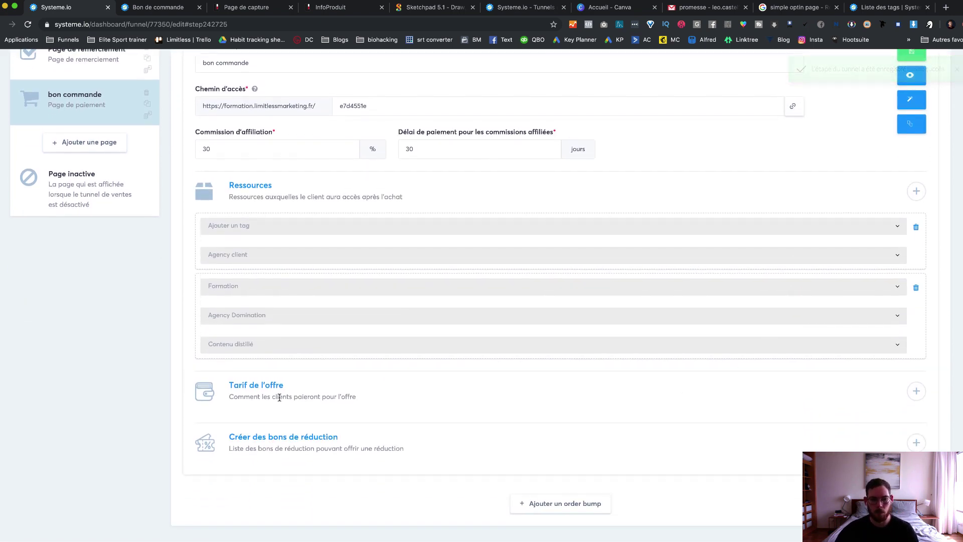
Step: Add a Paiement unique price using the existing Agency Domination 97.00 EUR plan
click(917, 390)
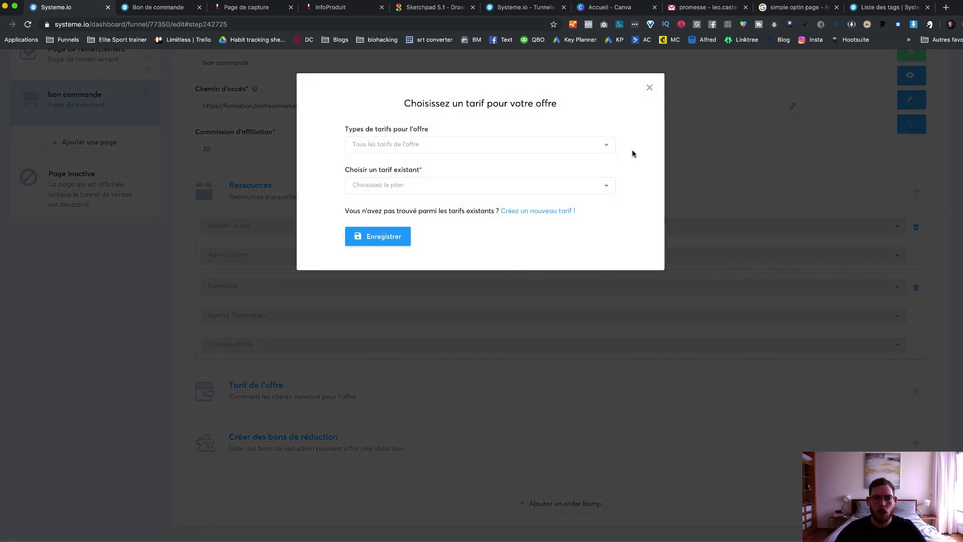
click(601, 147)
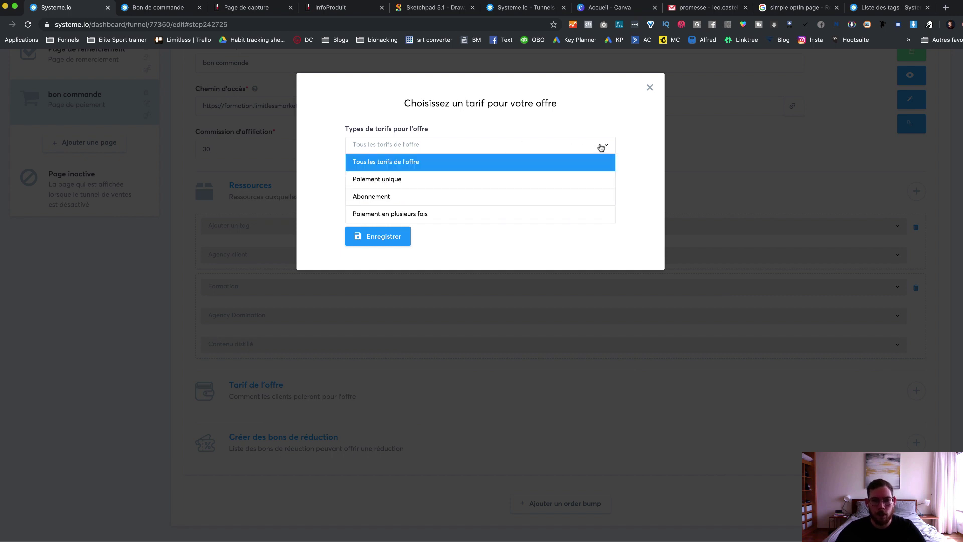
click(602, 162)
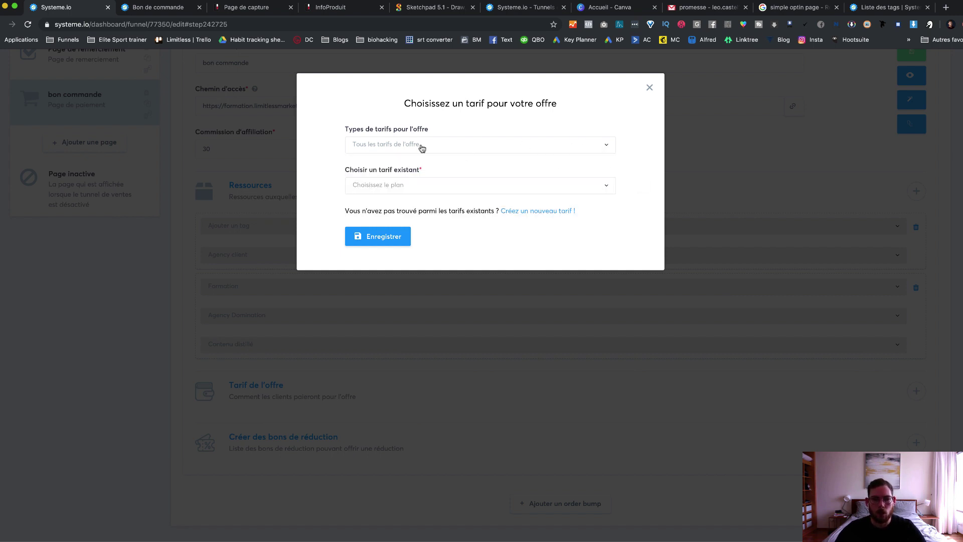
drag(344, 129, 448, 137)
click(479, 143)
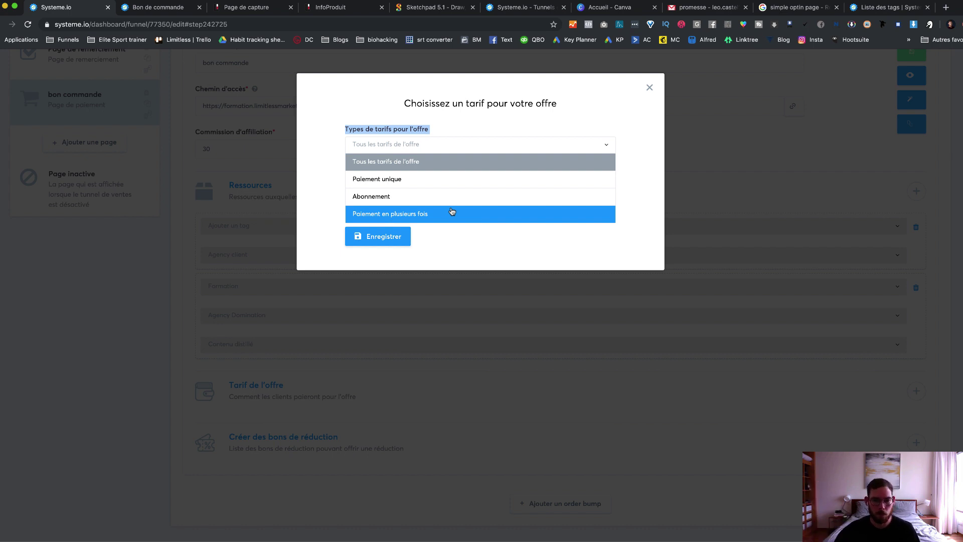
click(388, 184)
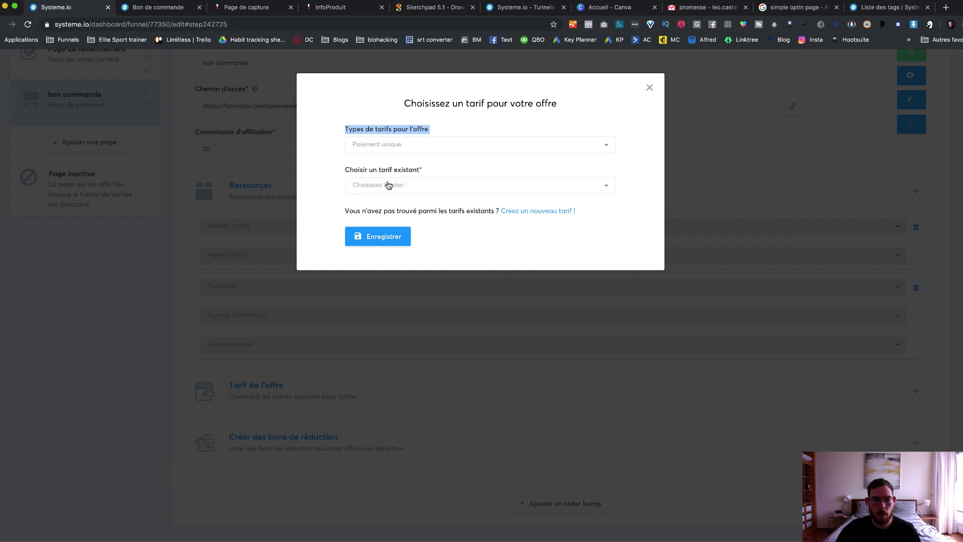
click(511, 184)
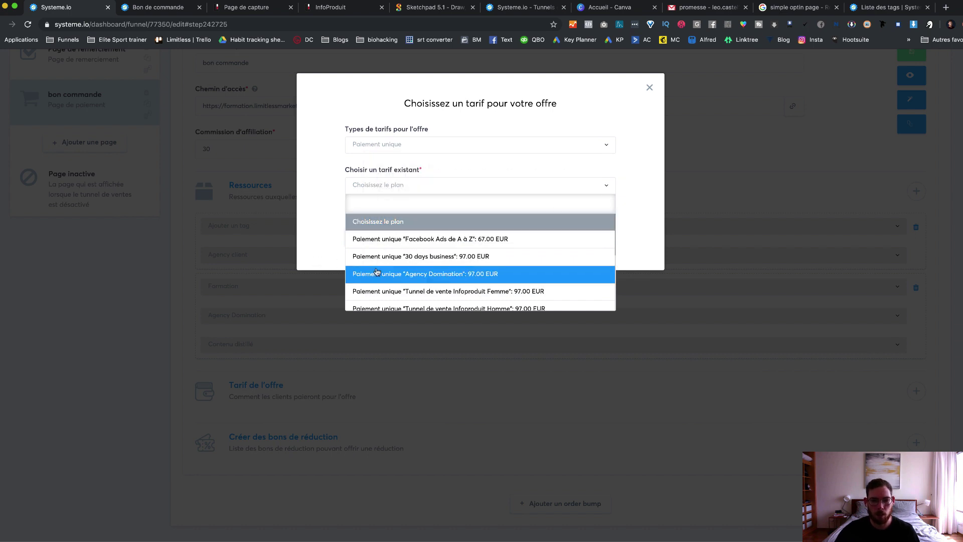
click(382, 274)
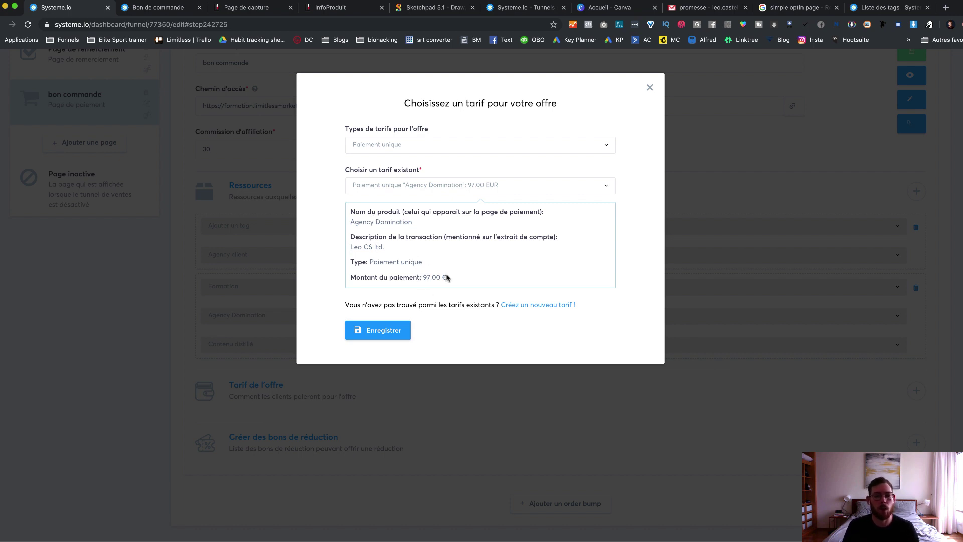
Step: Start a new tariff named Agency Domination, reuse it as product name, and add a transaction description
click(549, 305)
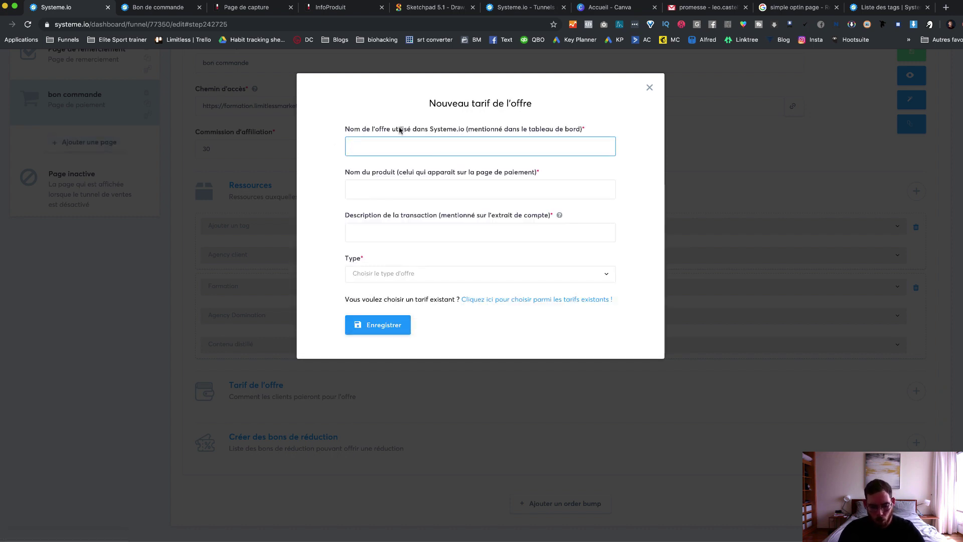
text(Agency )
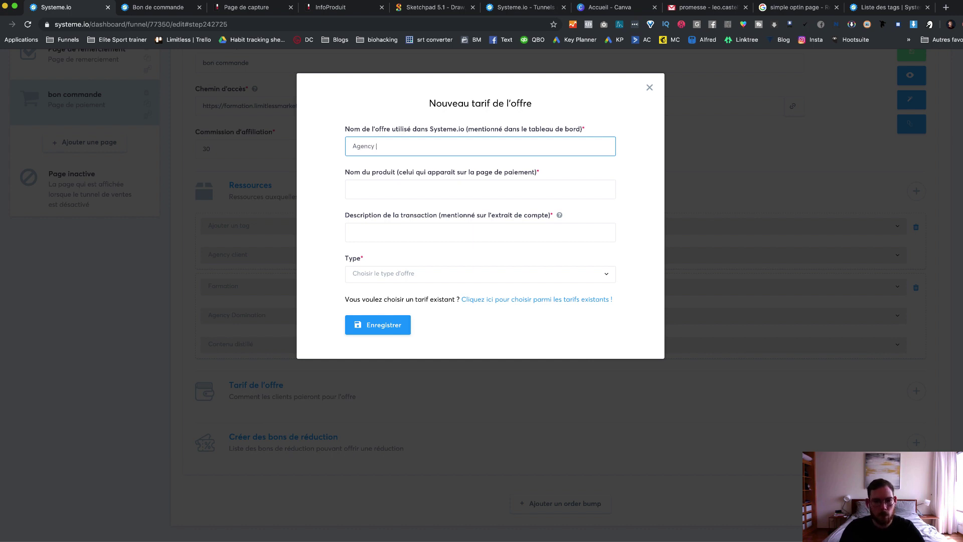
text(Domin)
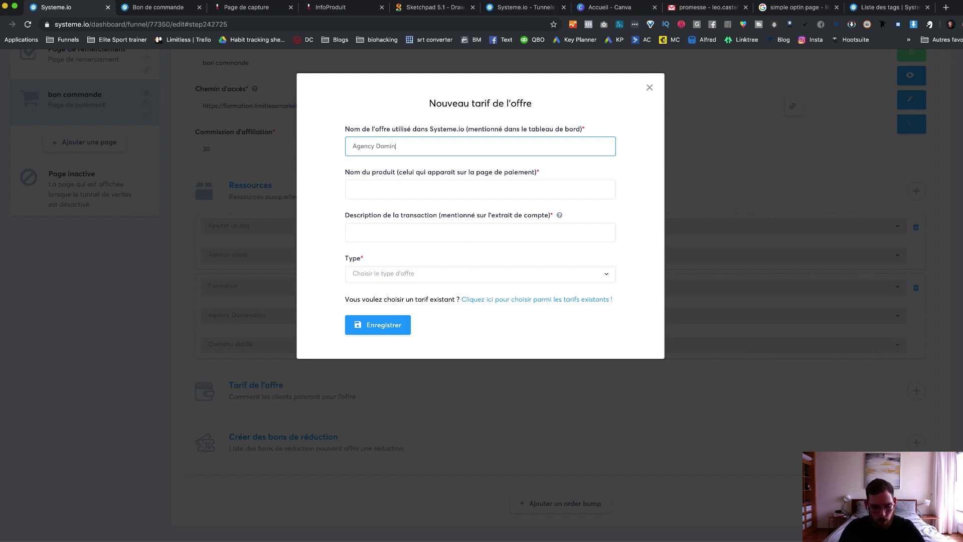
text(ation)
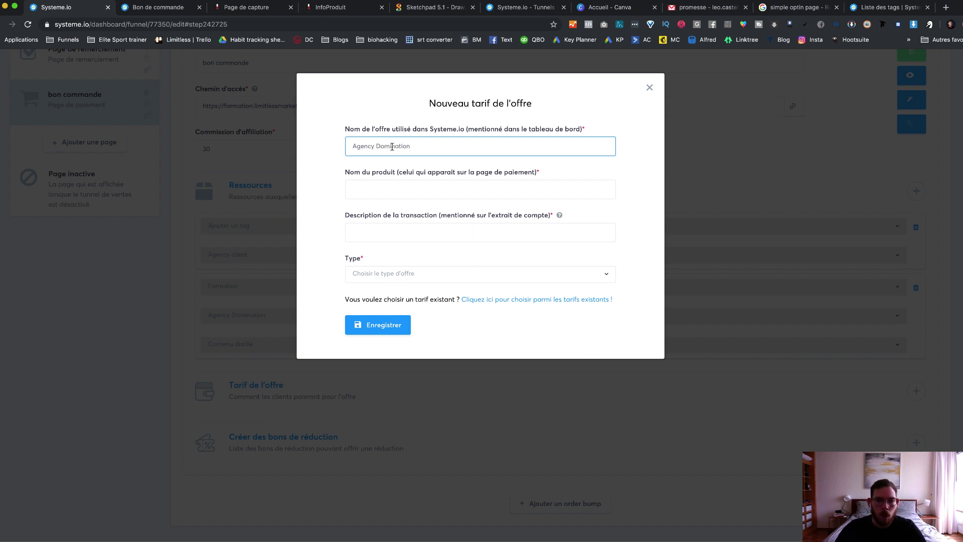
triple_click(392, 146)
key(super+c)
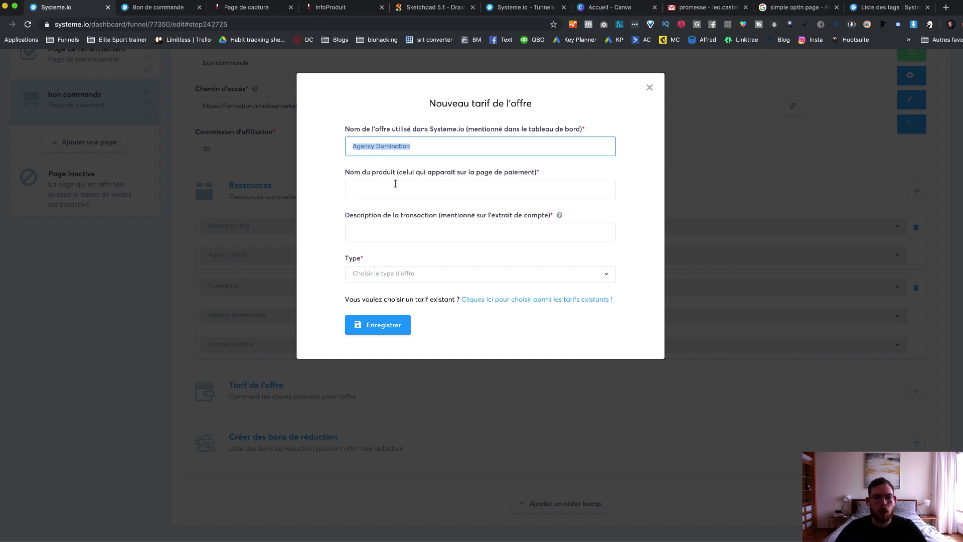
click(395, 189)
key(super+v)
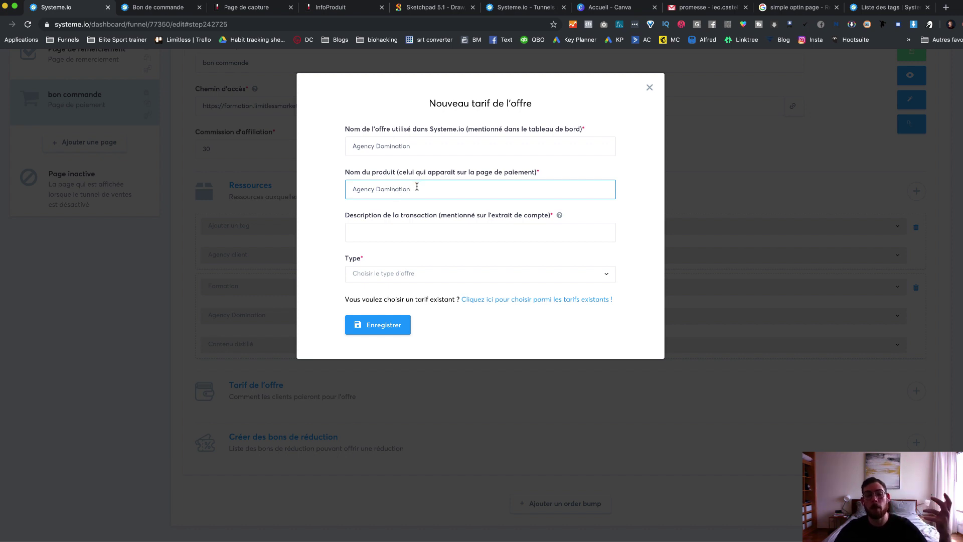
click(408, 230)
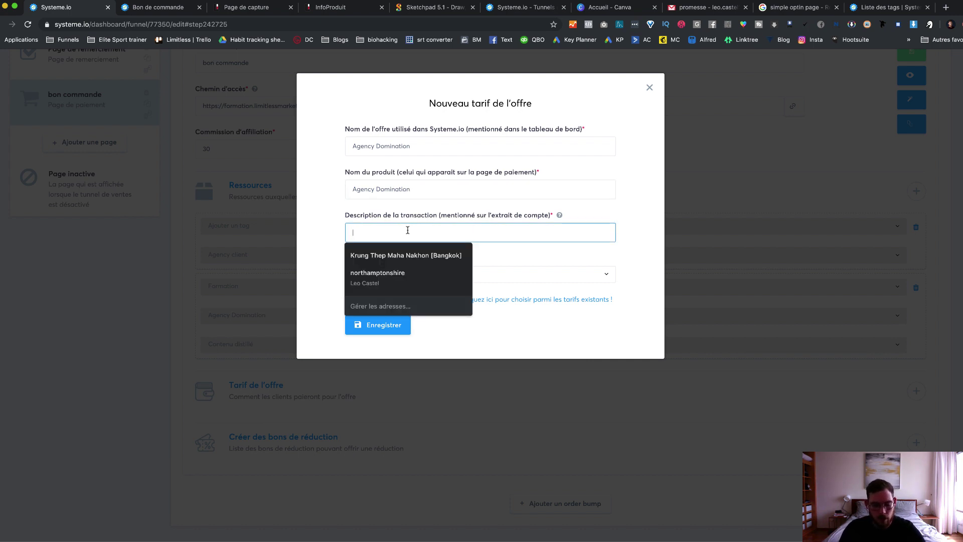
text(leo cs)
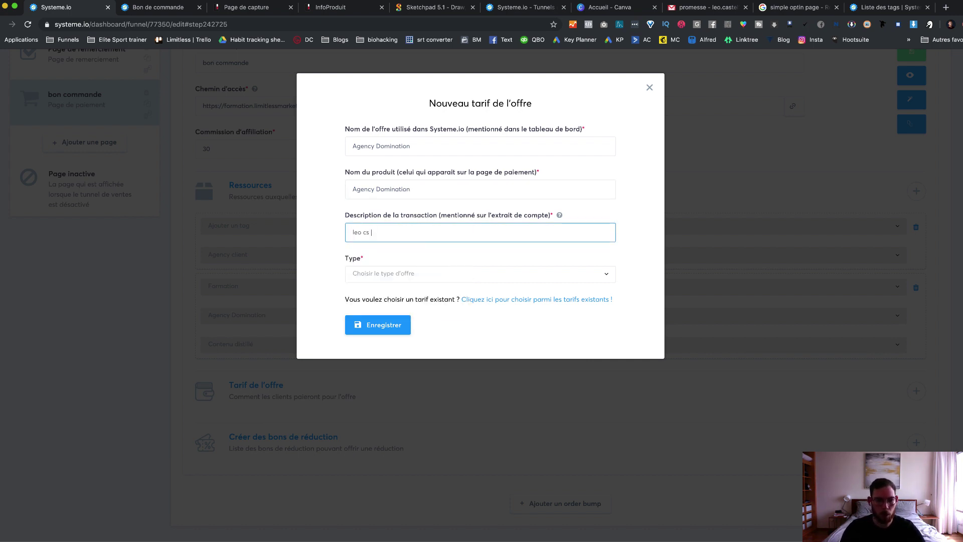
Step: Make it a Paiement en plusieurs fois tariff of 33 € monthly over 3 payments and save the step
click(420, 274)
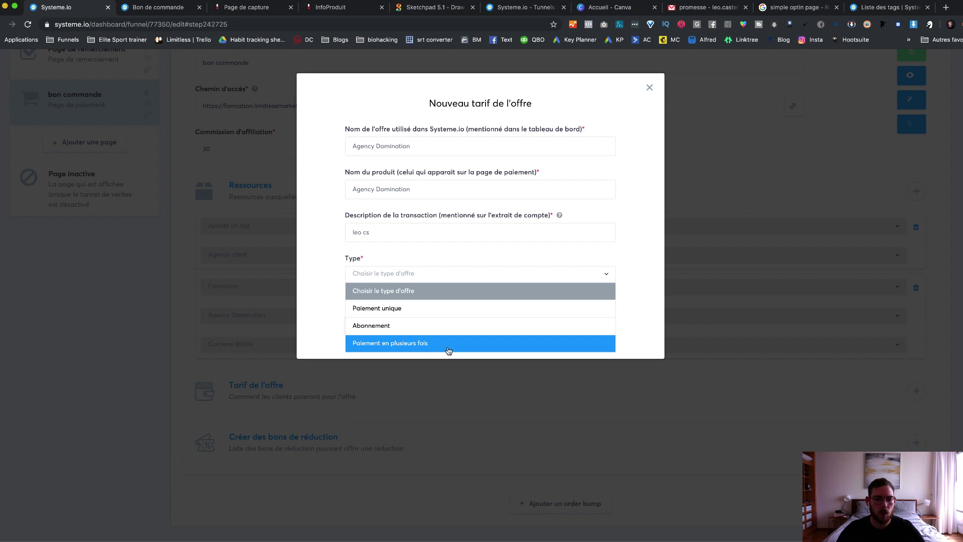
click(450, 345)
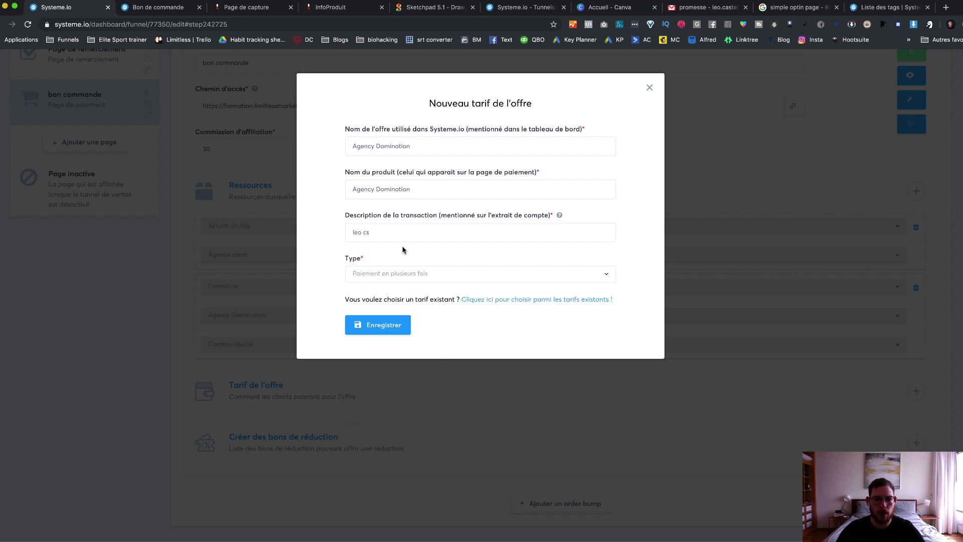
click(428, 191)
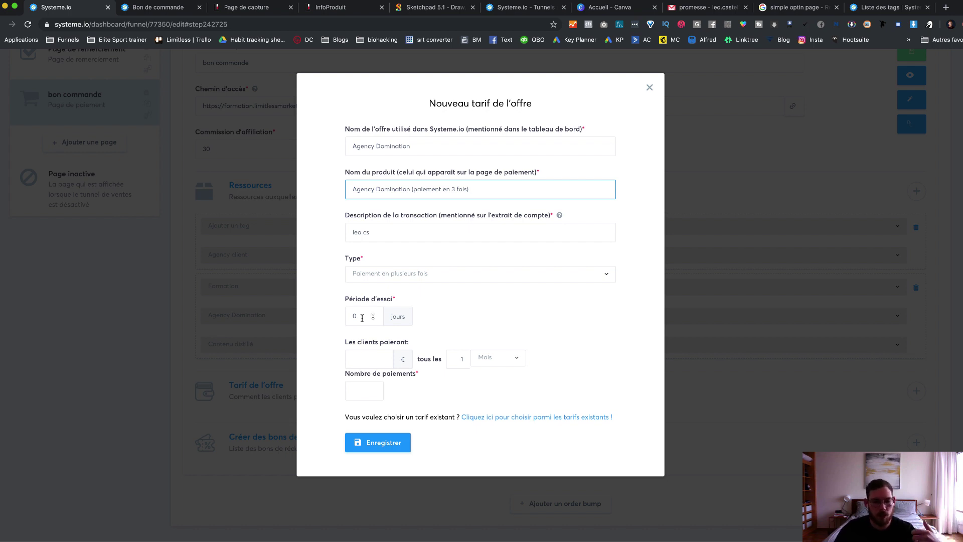
click(375, 357)
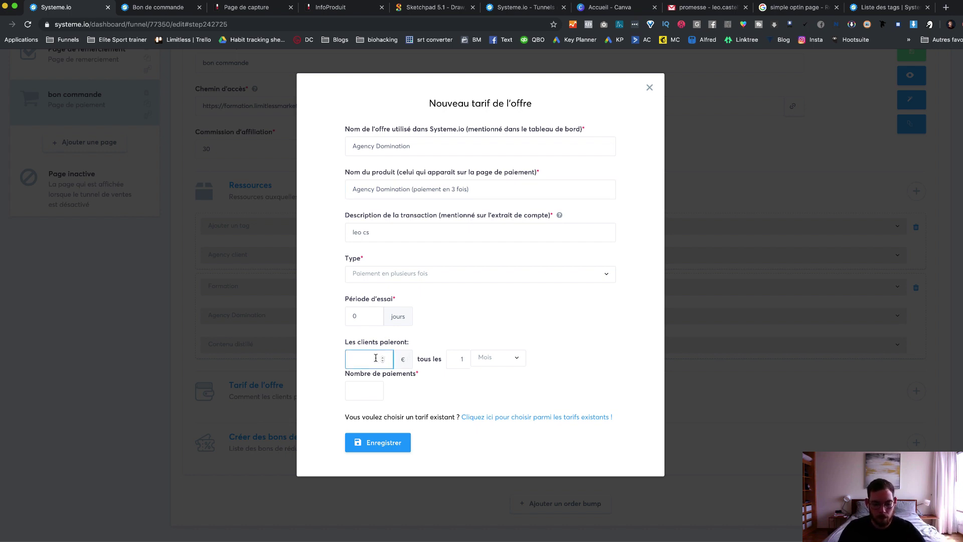
text(33)
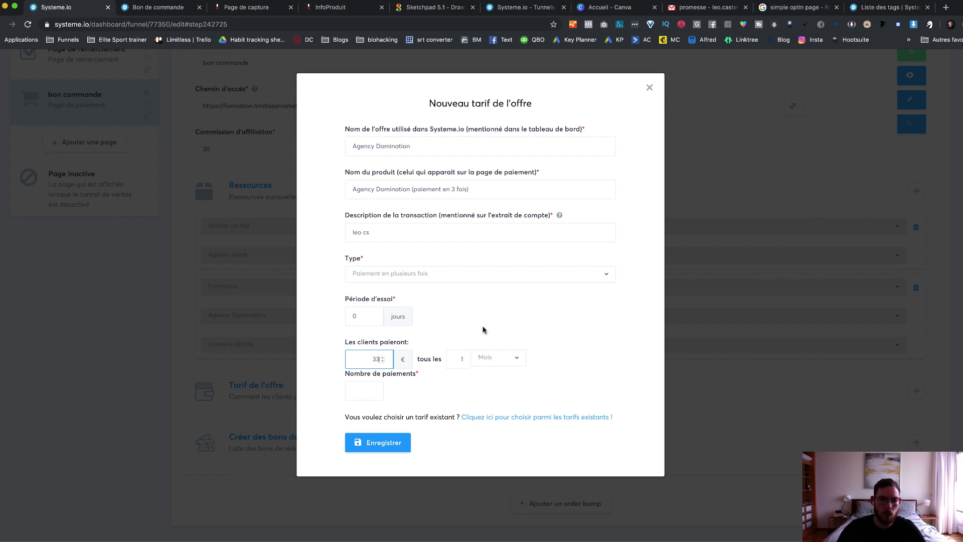
click(481, 340)
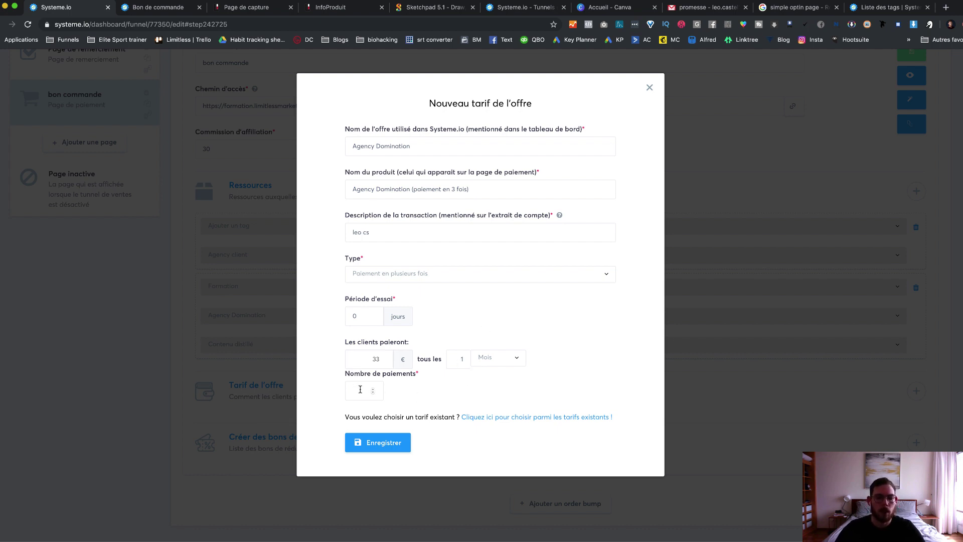
click(360, 389)
click(461, 397)
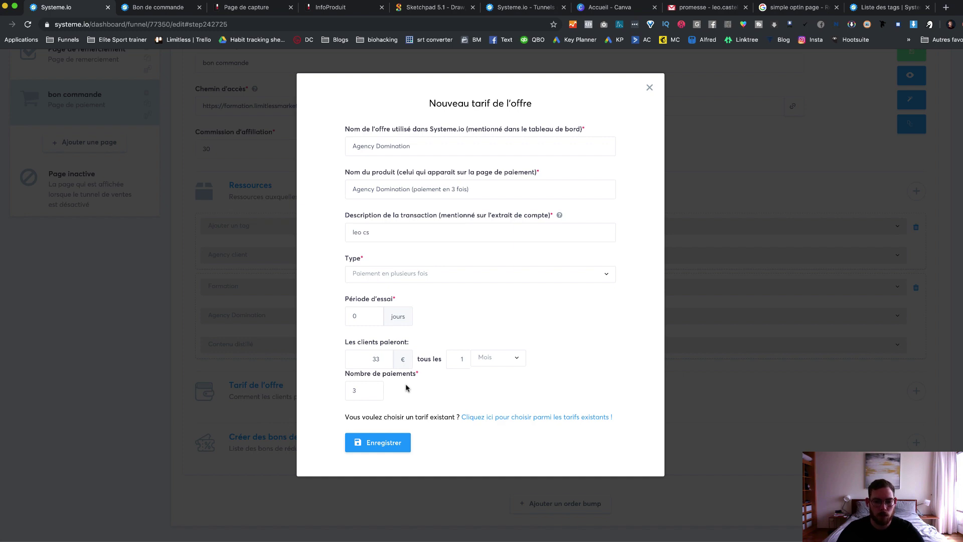
click(387, 445)
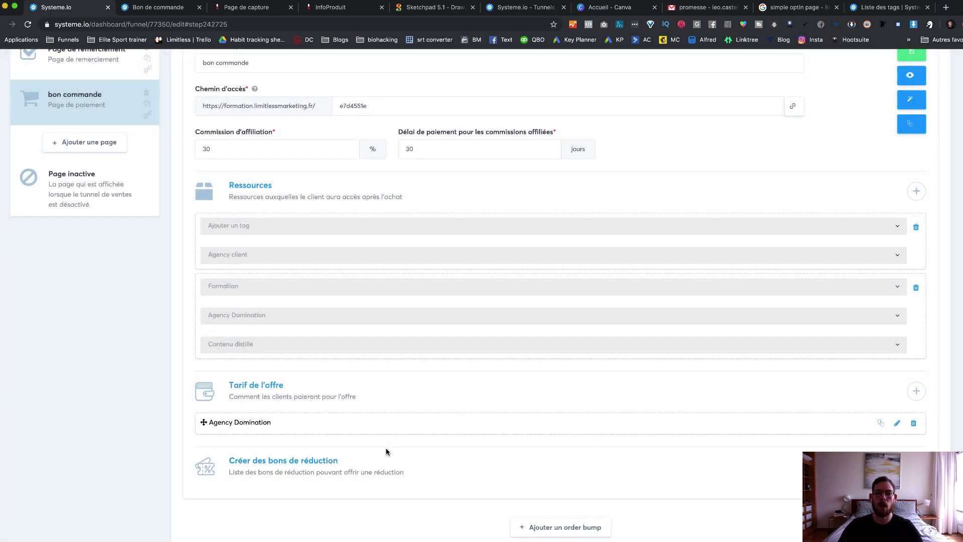
click(912, 52)
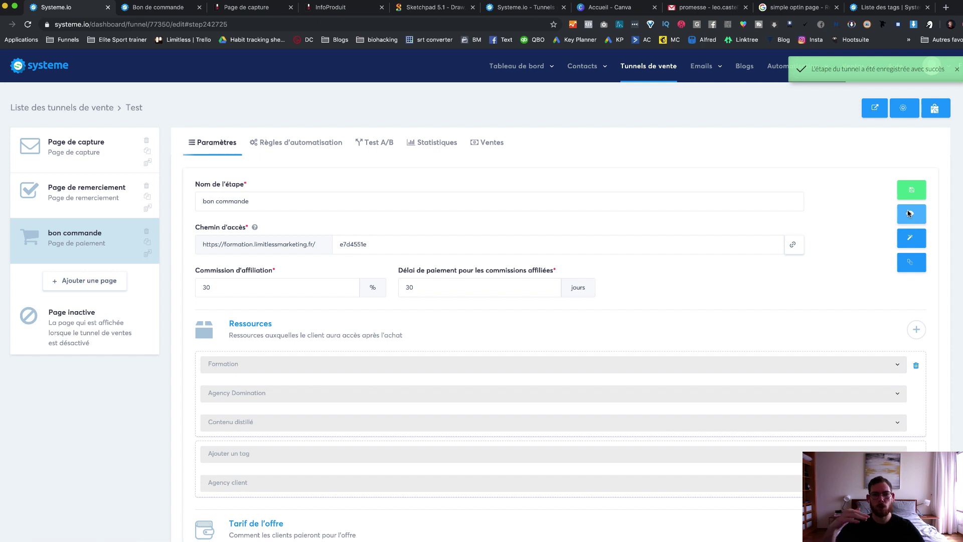
Step: Preview the order page and confirm Agency Domination shows 33.00 € per month for 3 months
click(911, 213)
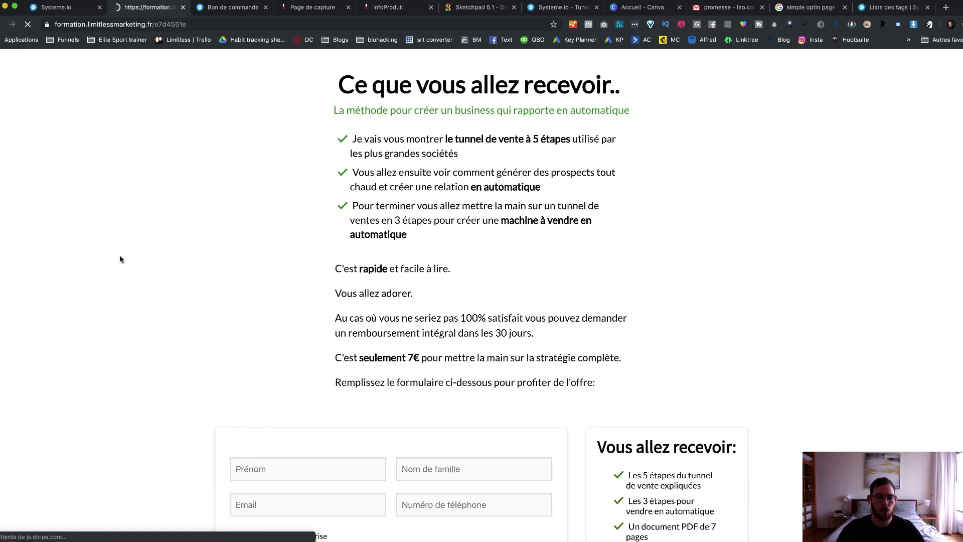
scroll(123, 256, down, 3)
scroll(122, 258, down, 5)
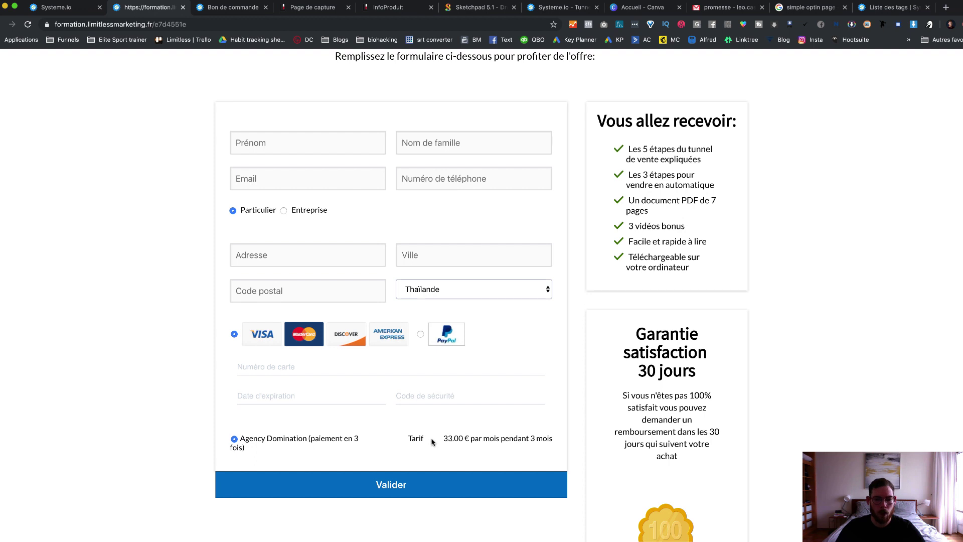
drag(444, 438, 486, 439)
click(545, 437)
drag(553, 438, 433, 442)
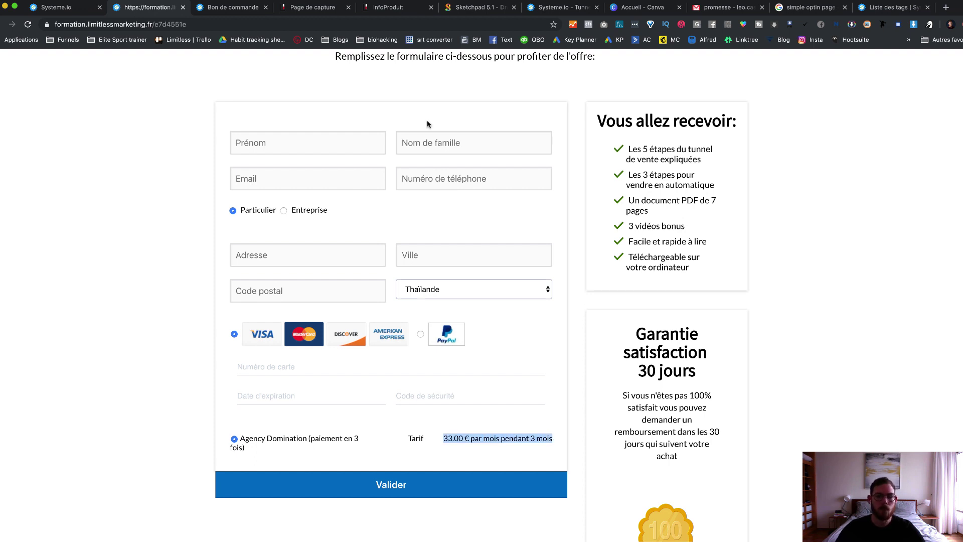
key(super+w)
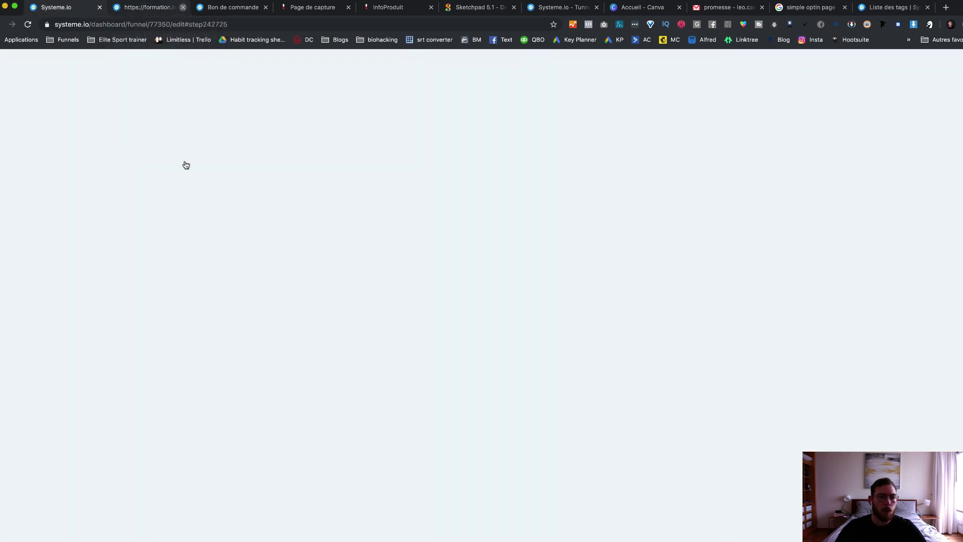
scroll(231, 325, down, 3)
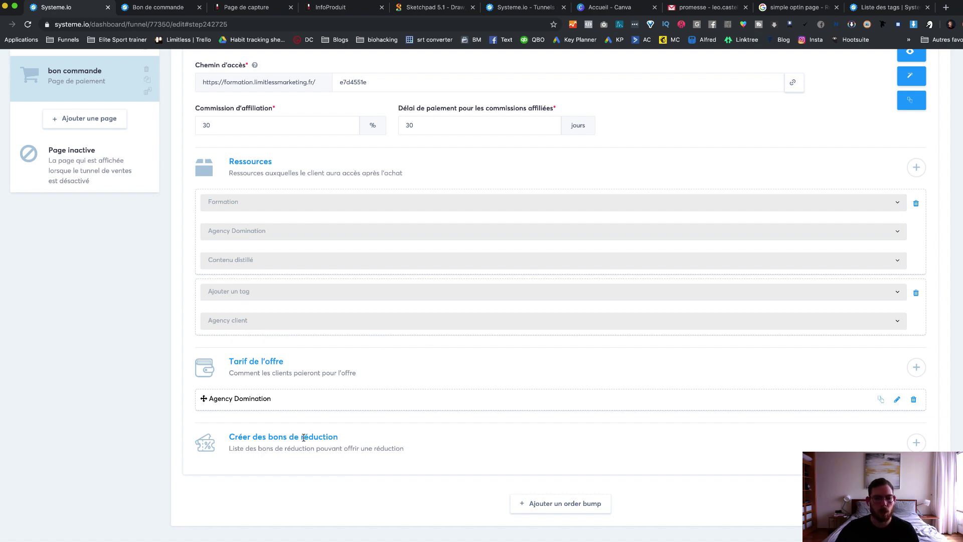
click(916, 442)
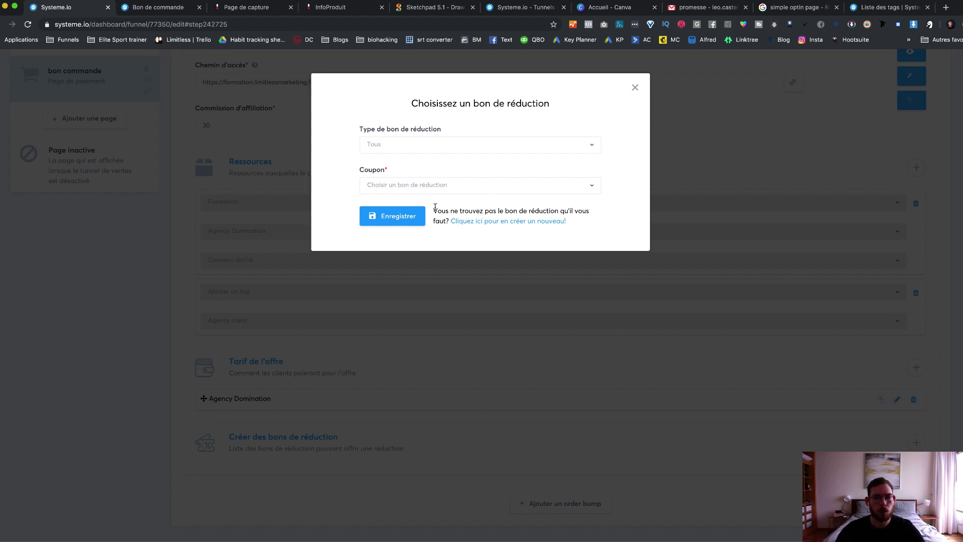
click(634, 87)
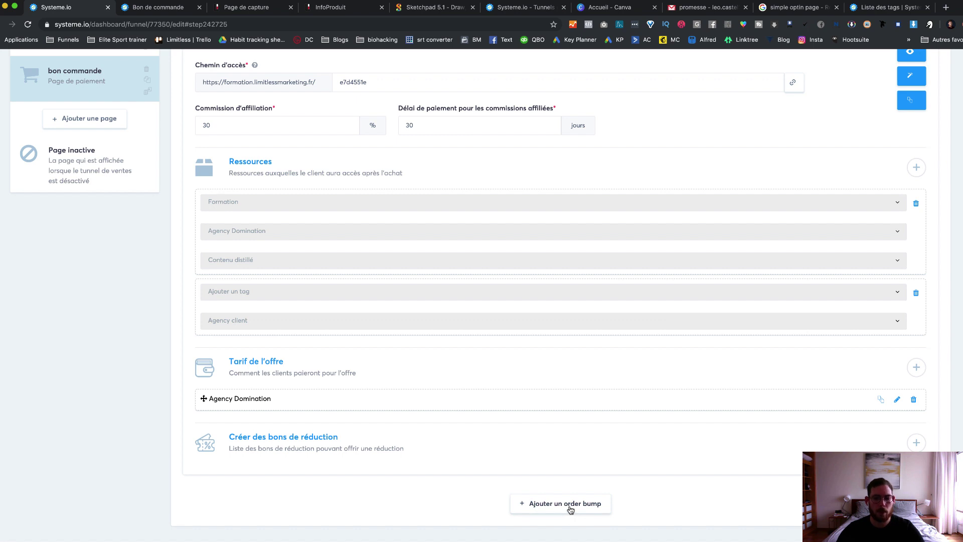
Step: Add an order bump with a Ressources entry to the payment step
click(571, 504)
scroll(552, 502, down, 2)
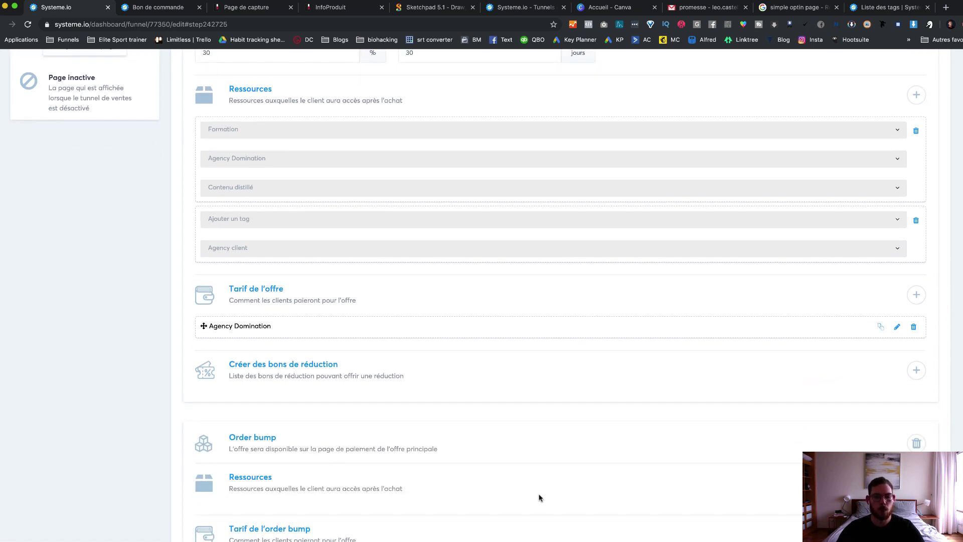
scroll(254, 441, down, 1)
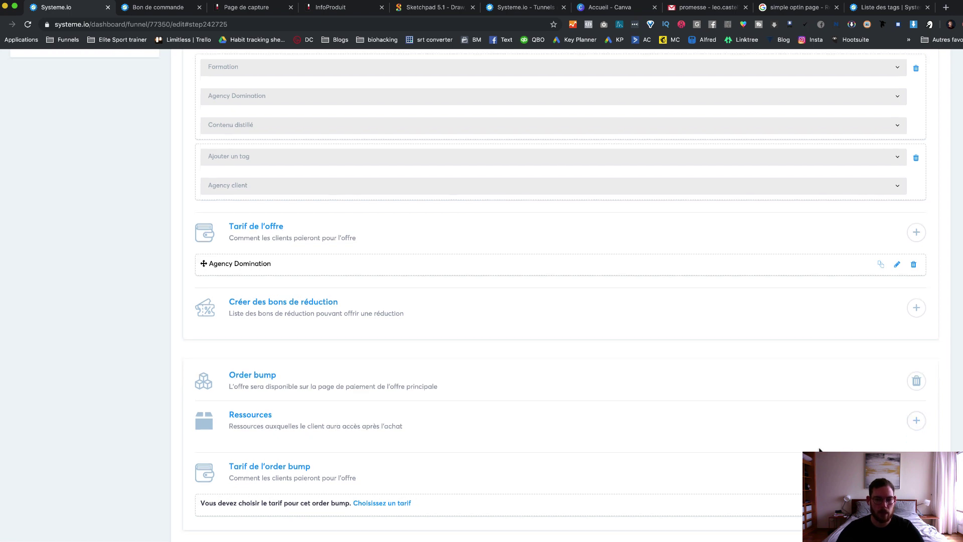
scroll(920, 442, down, 1)
click(915, 385)
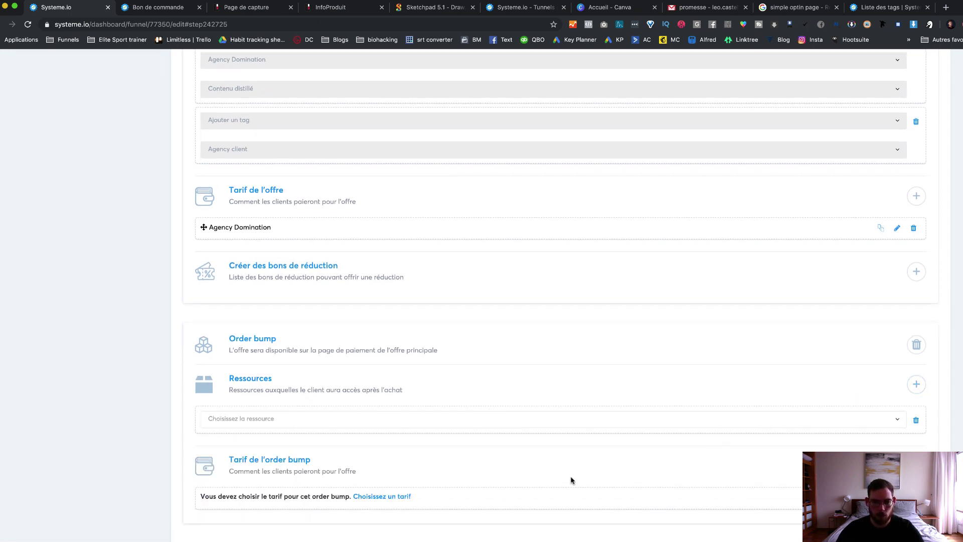
scroll(426, 471, down, 1)
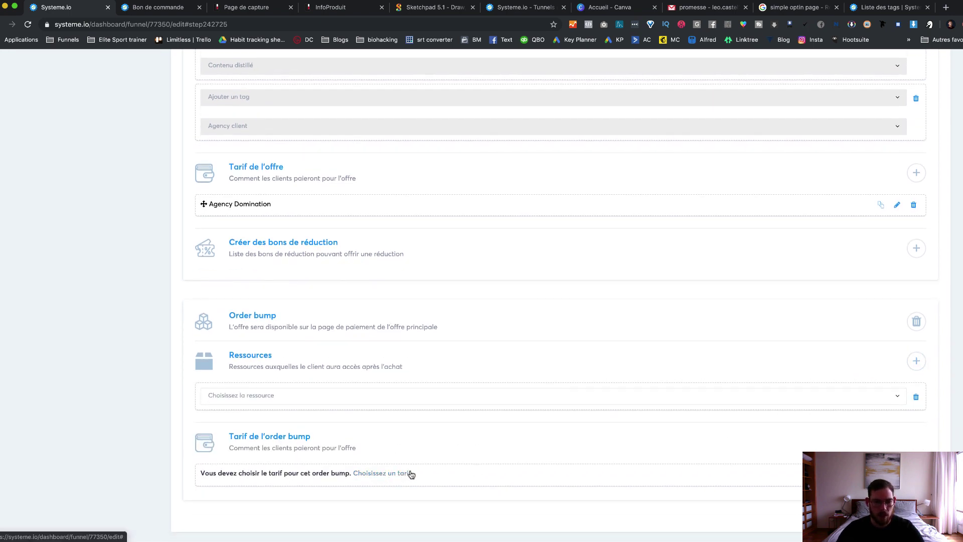
Step: Give the order bump the one-time Facebook Ads de A à Z price (67 EUR) and save it
click(405, 474)
click(466, 145)
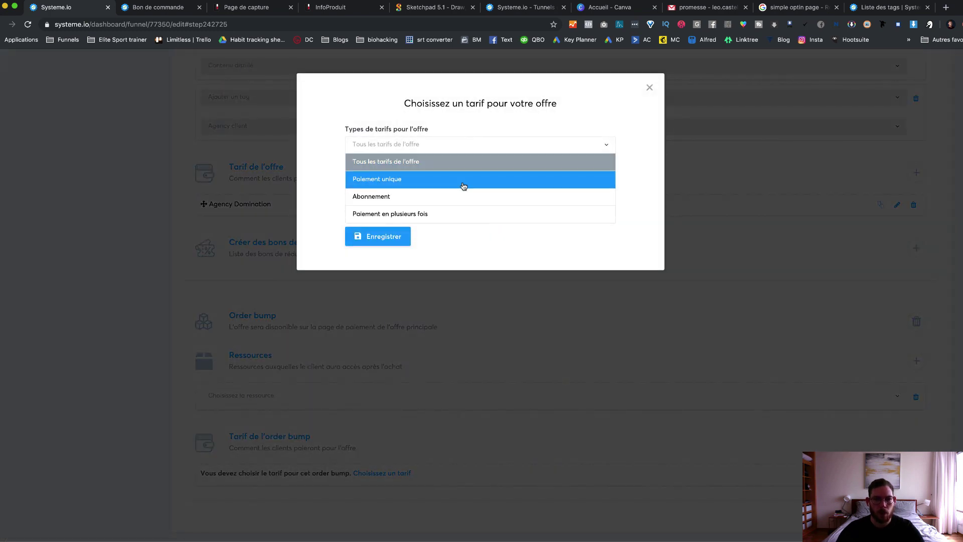
click(463, 186)
click(488, 187)
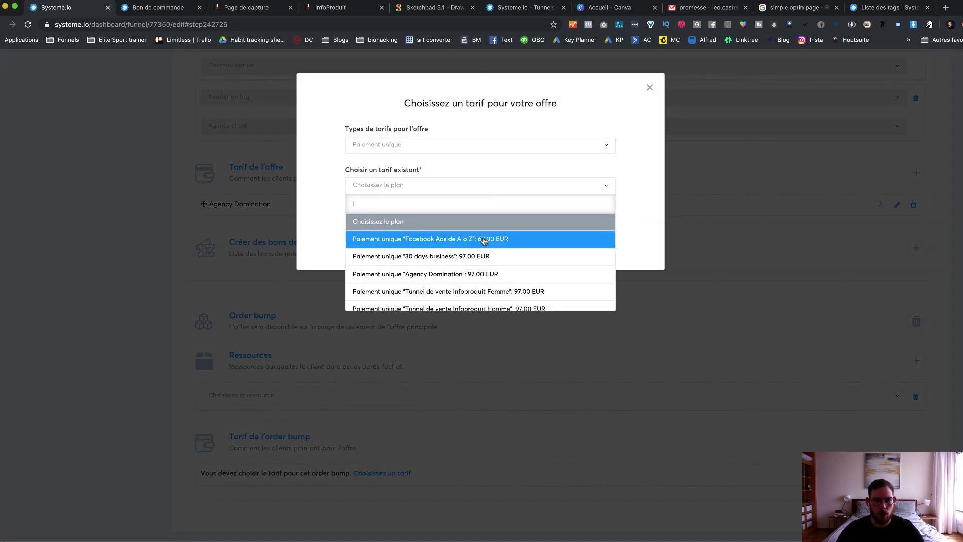
click(380, 243)
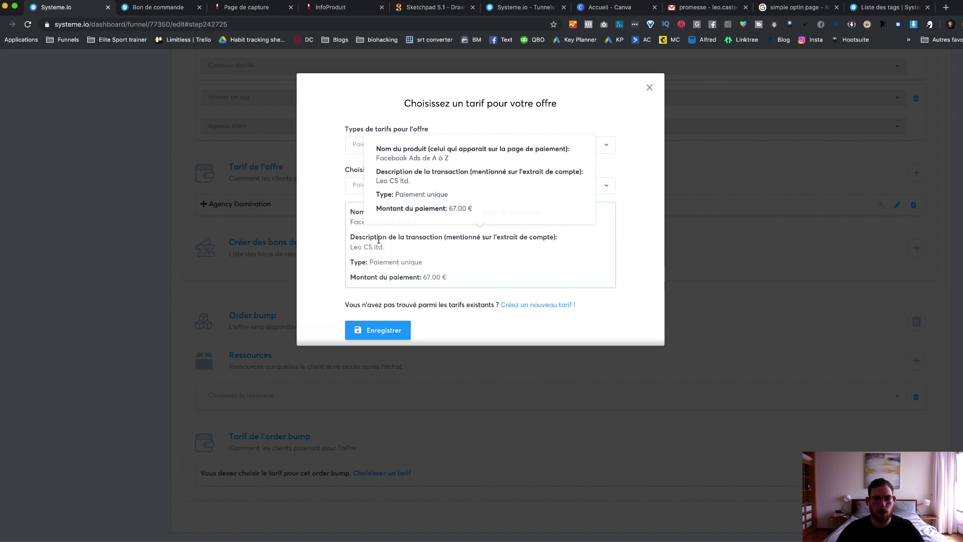
click(381, 330)
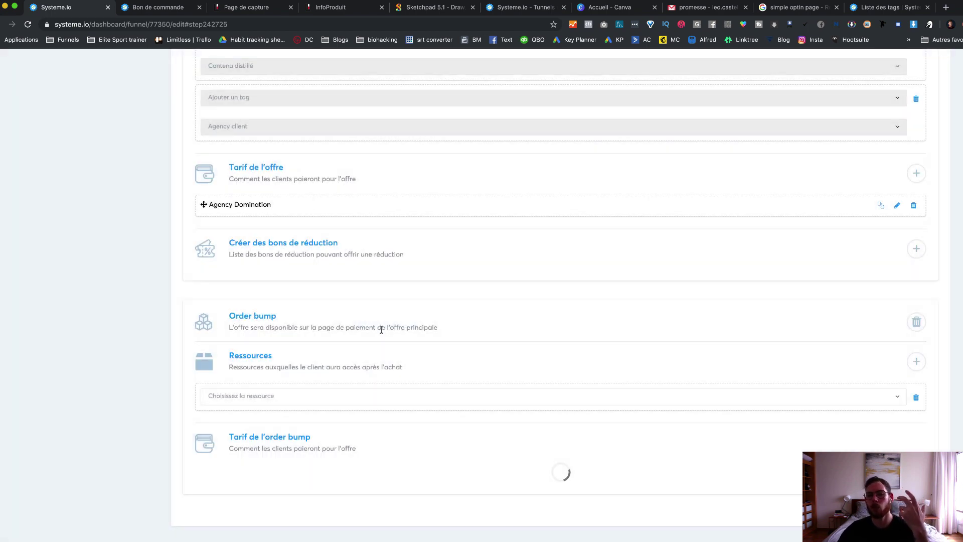
Step: Save the payment step settings and open the bon commande page in the editor
scroll(381, 331, up, 5)
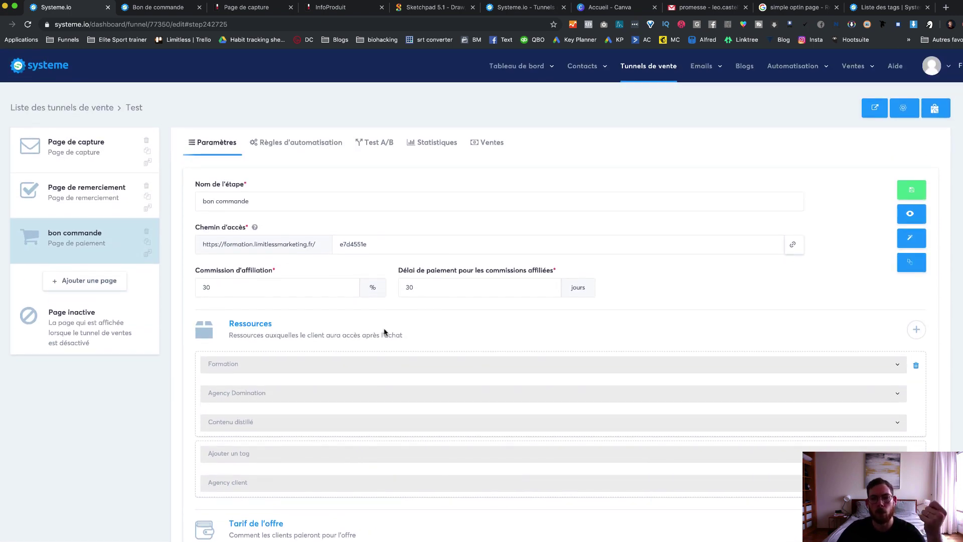
click(902, 188)
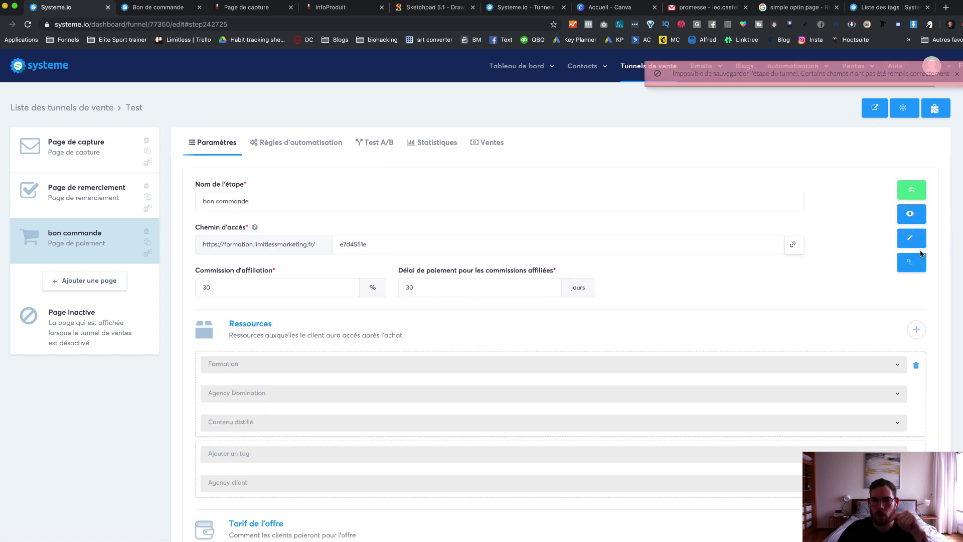
click(911, 241)
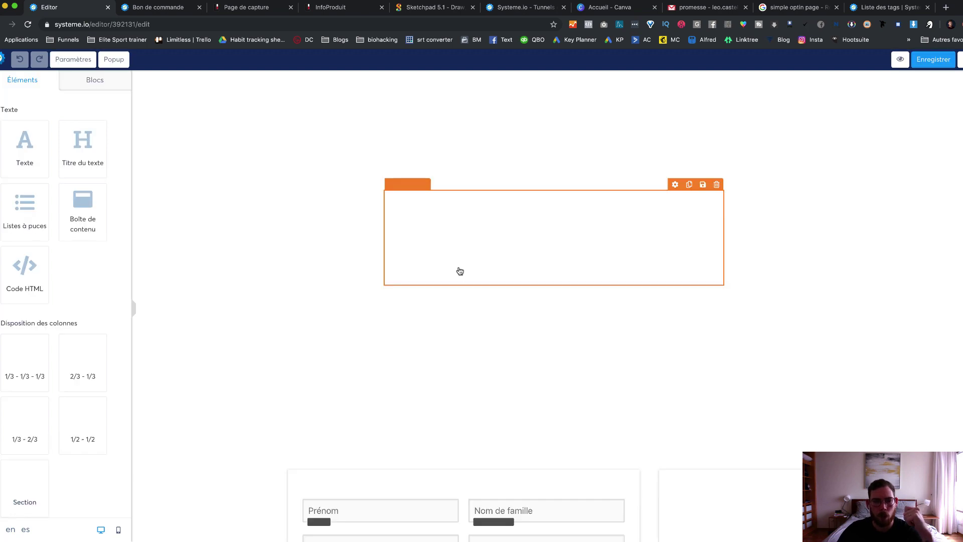
Step: Place an Order bump box with a 'Oui, je le veux !' checkbox above the price line, then save and reload
scroll(196, 281, down, 10)
scroll(212, 301, up, 3)
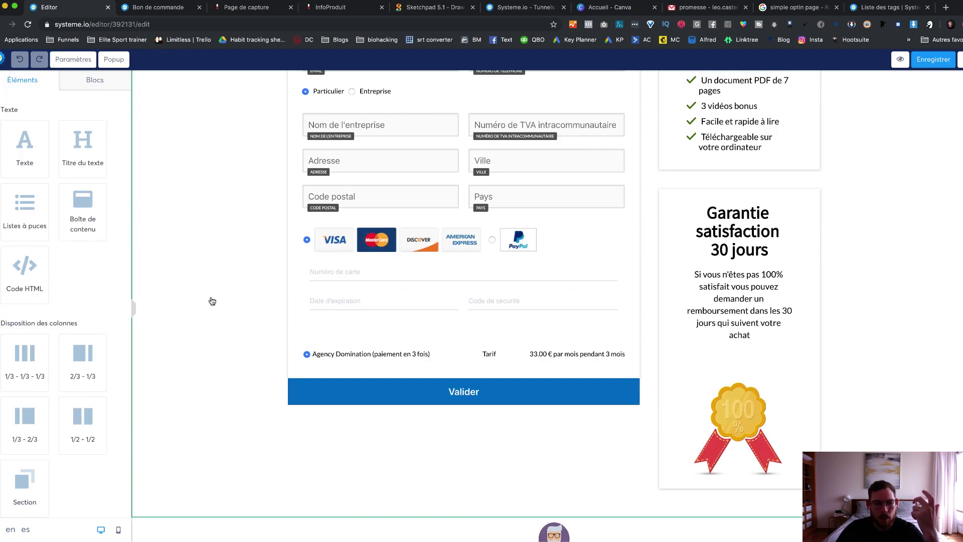
scroll(75, 322, down, 10)
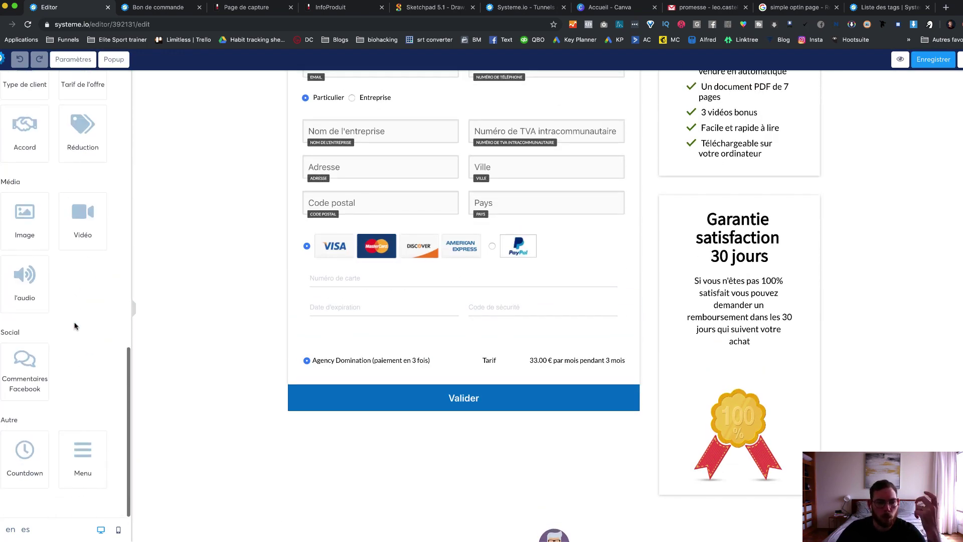
scroll(74, 327, up, 5)
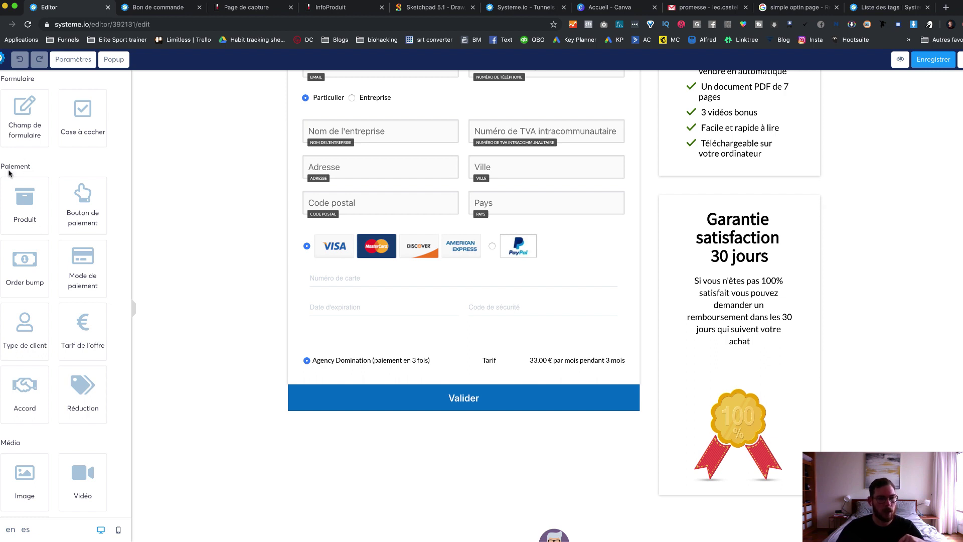
drag(5, 171, 15, 170)
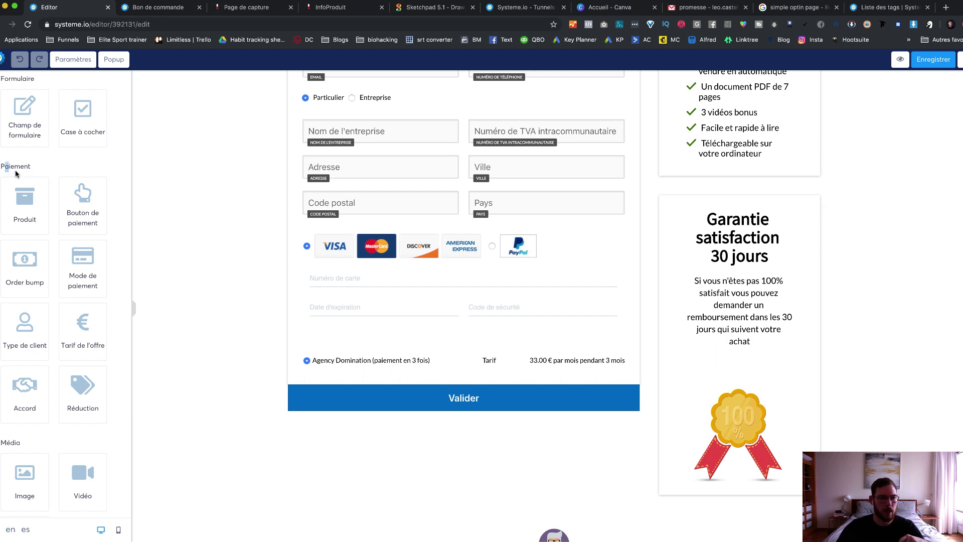
click(113, 423)
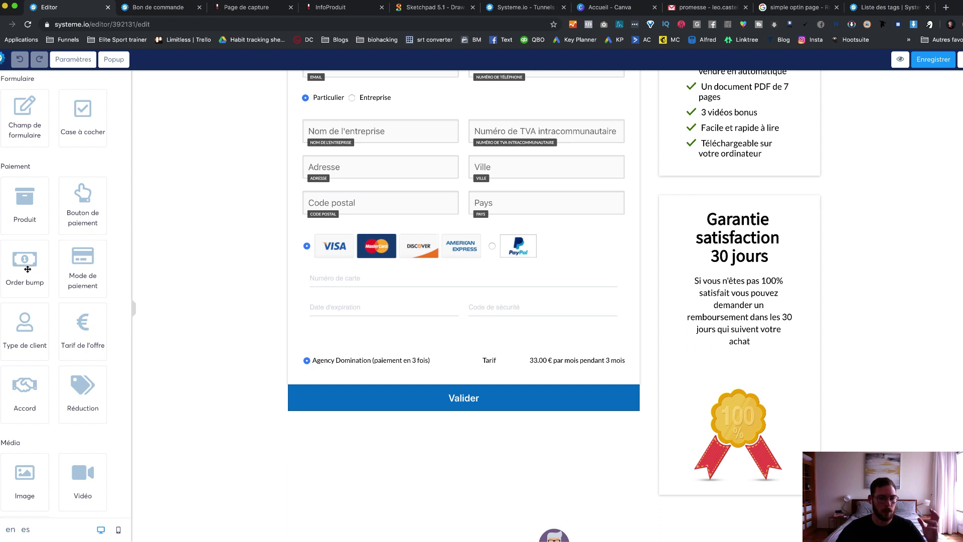
drag(22, 270, 375, 354)
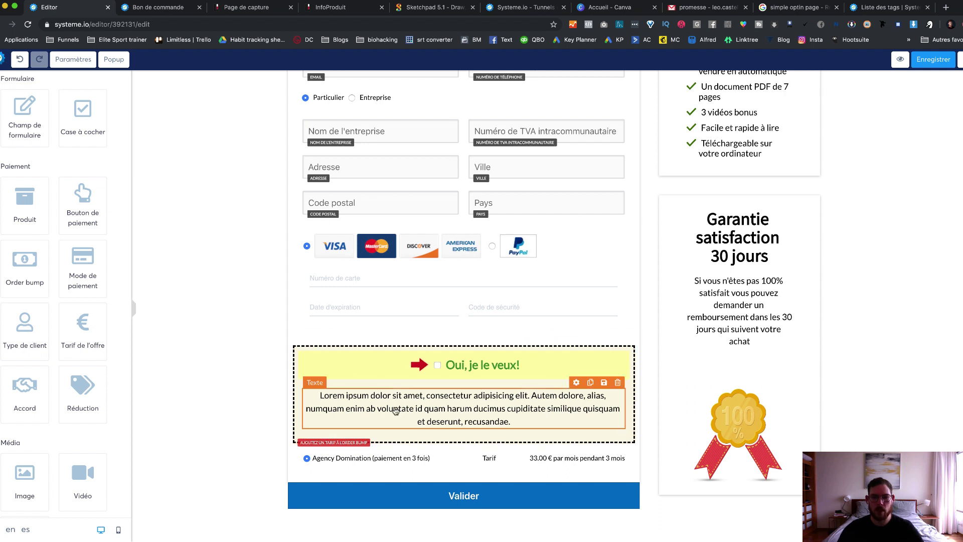
click(931, 60)
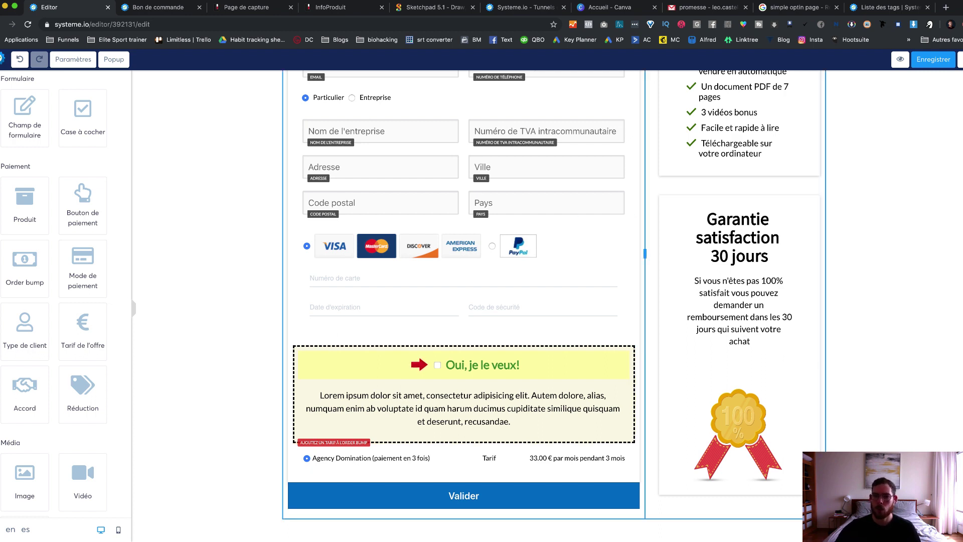
key(super+r)
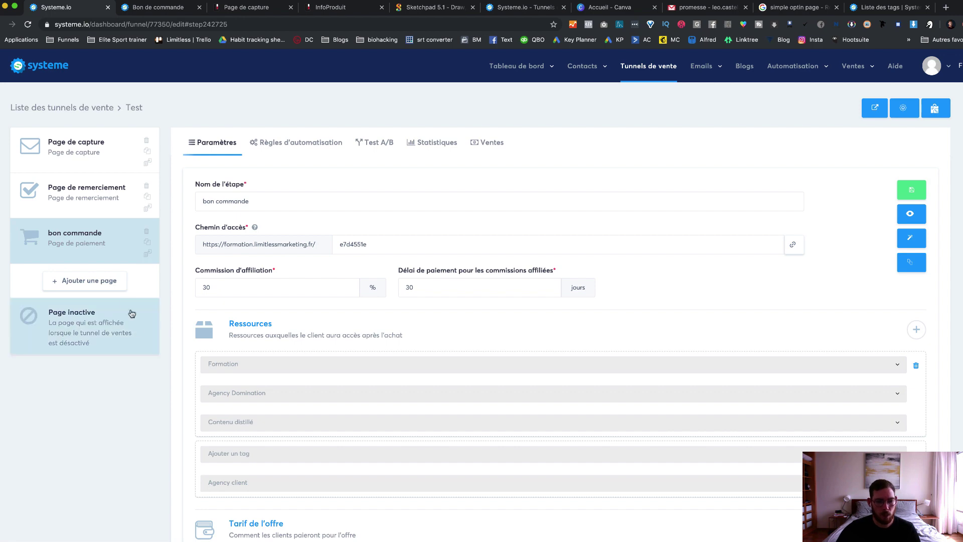
Step: Add an Upsell-type page named 'upsell' to the Test funnel
click(100, 292)
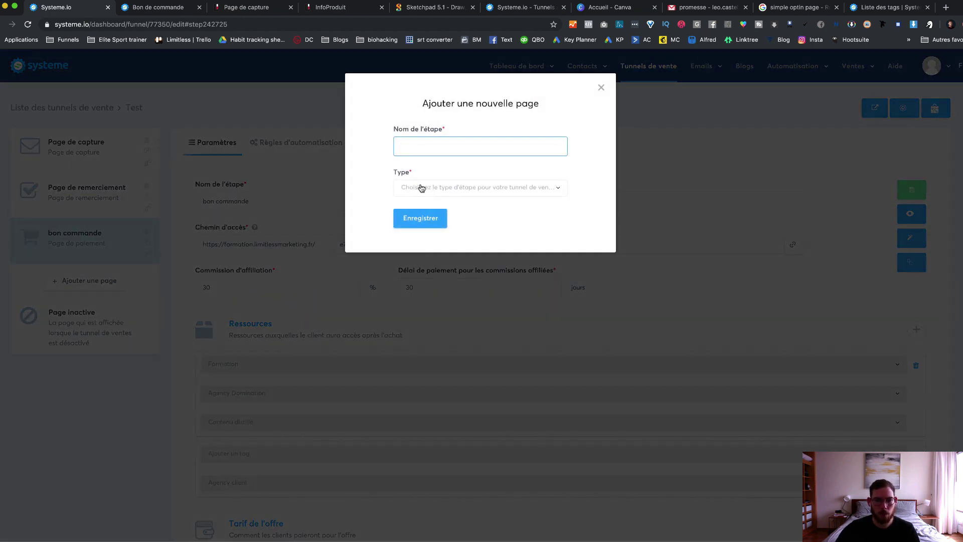
click(474, 188)
scroll(445, 300, down, 5)
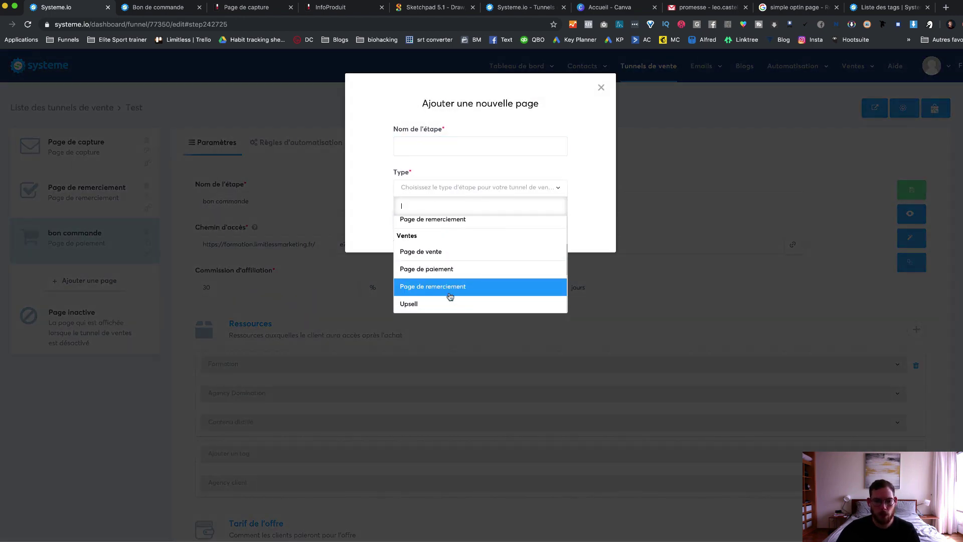
click(447, 251)
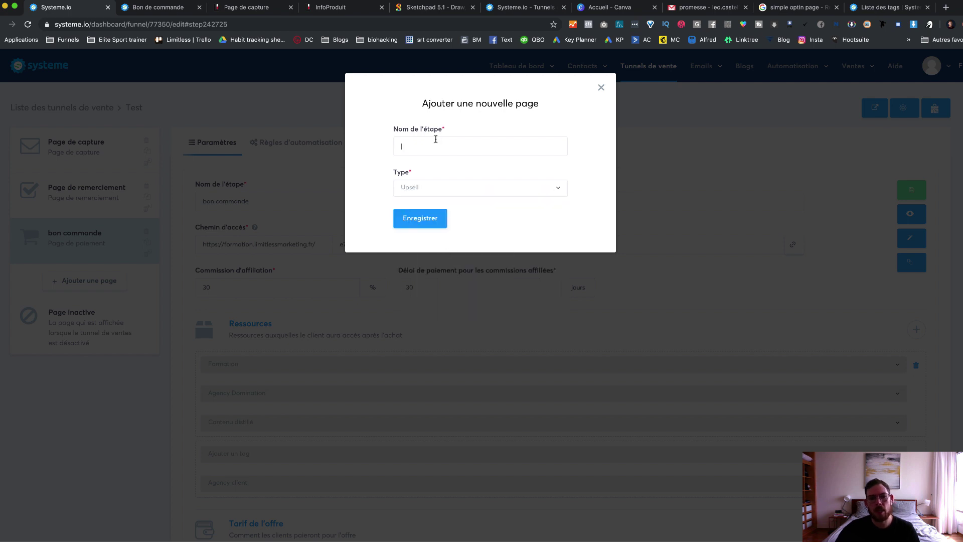
click(436, 139)
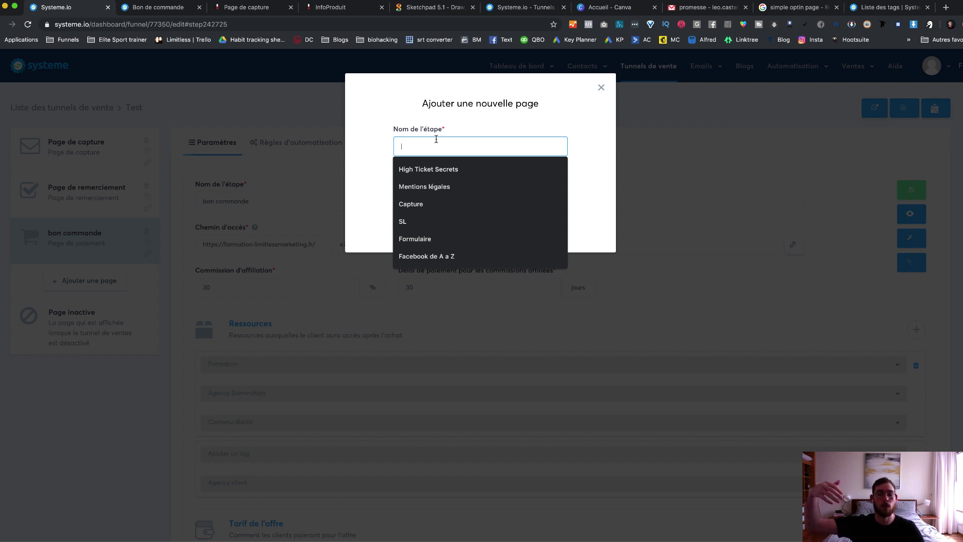
text(upsell)
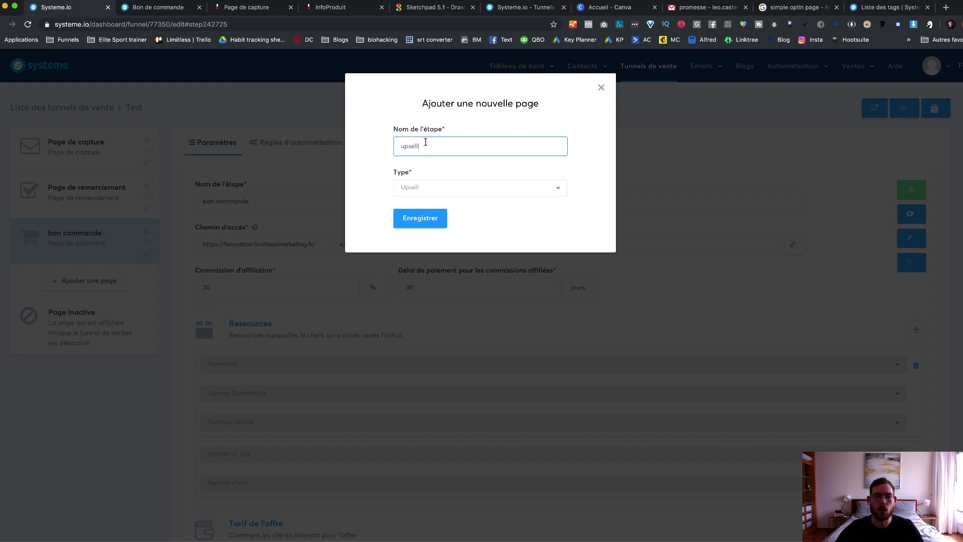
click(424, 216)
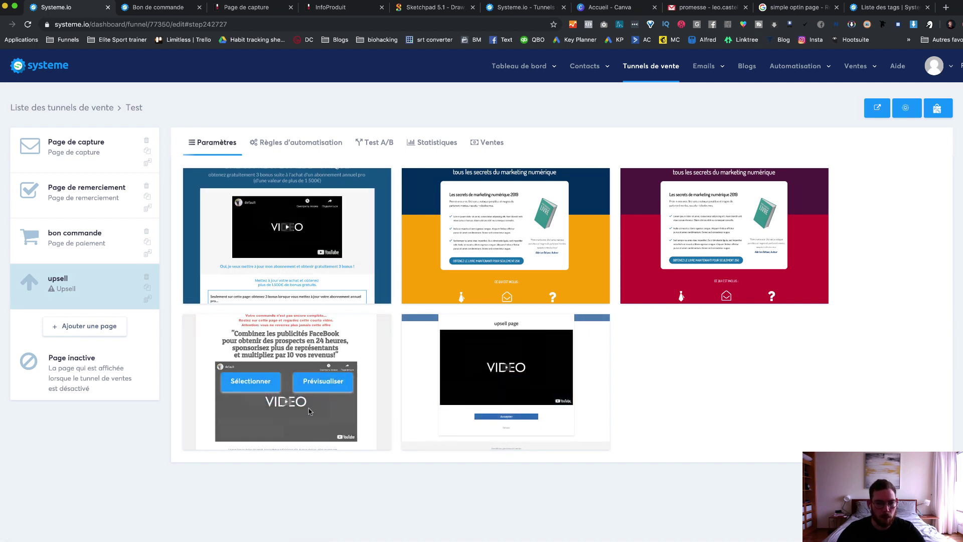
Step: Preview the Facebook ads video upsell template and scroll down through it
click(311, 382)
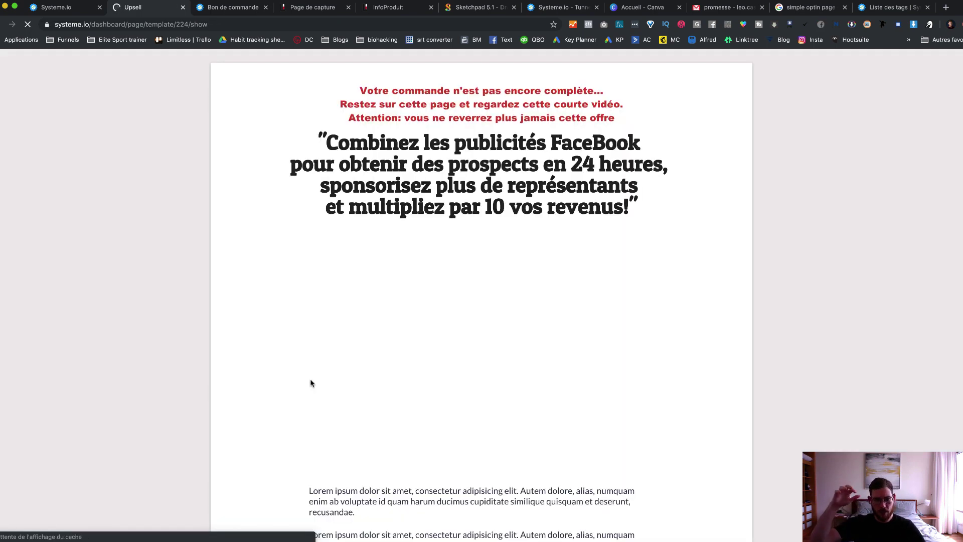
scroll(311, 382, down, 5)
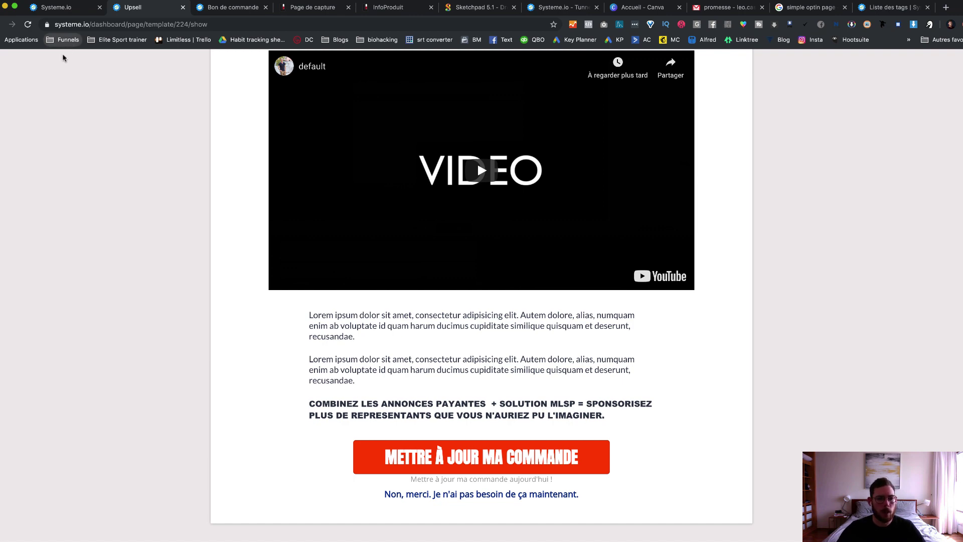
Step: Open 'The Heavy Bag Blueprint 2.0' bookmark from the Funnels bookmarks folder
click(55, 41)
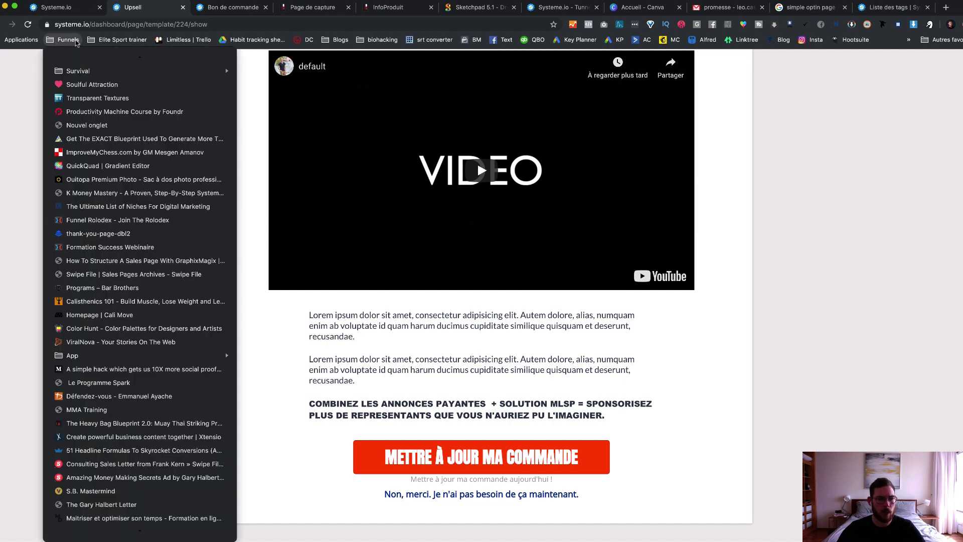
scroll(129, 192, down, 5)
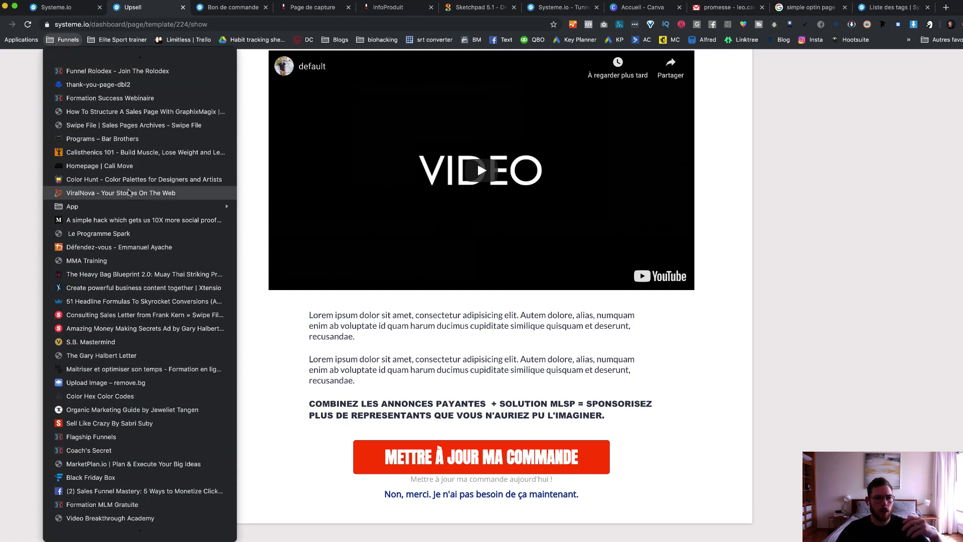
scroll(129, 192, up, 5)
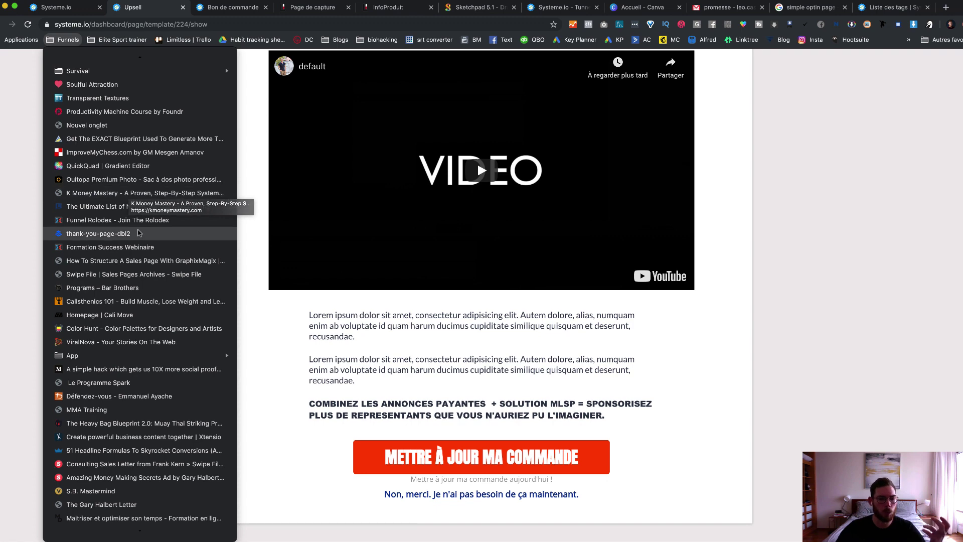
scroll(113, 281, down, 1)
scroll(113, 281, down, 3)
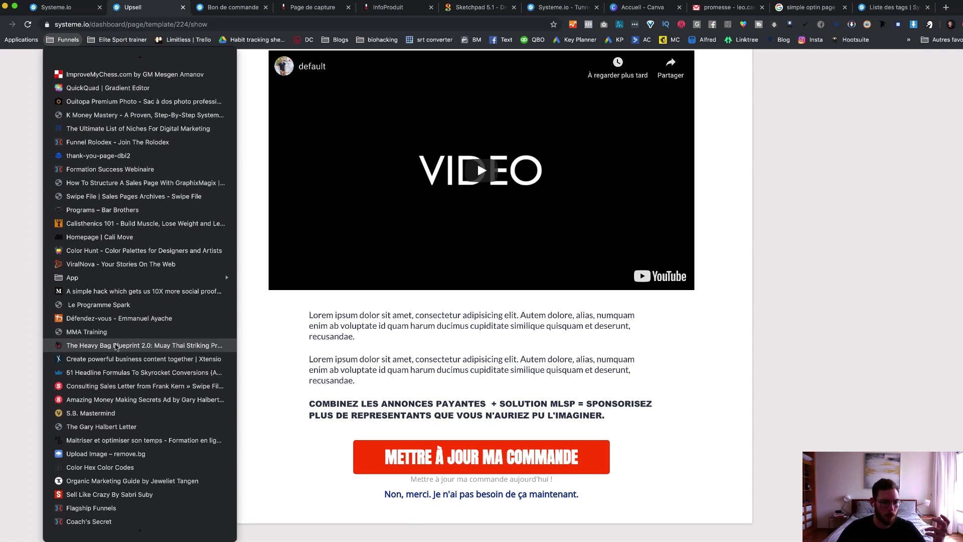
key(Escape)
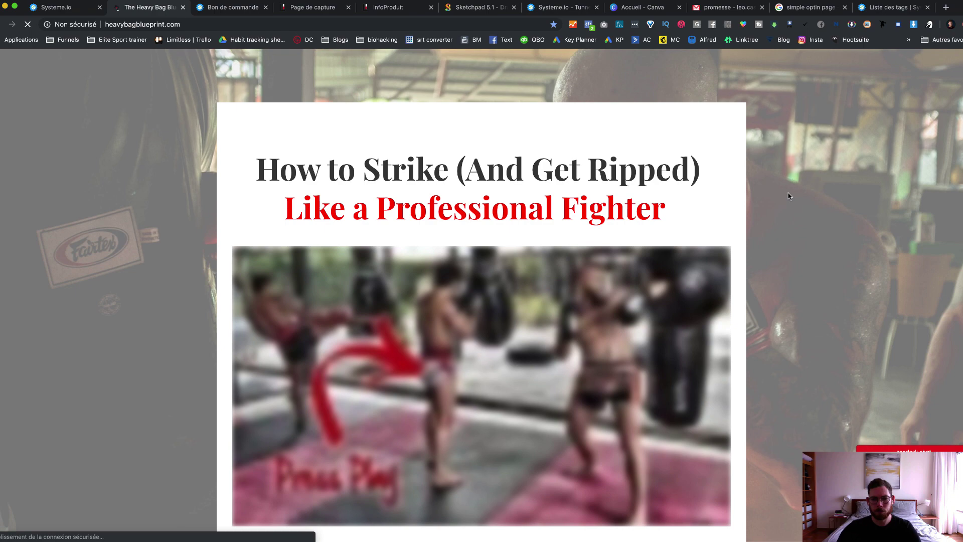
Step: Scroll through the Heavy Bag Blueprint sales page down to the testimonials
scroll(789, 196, down, 5)
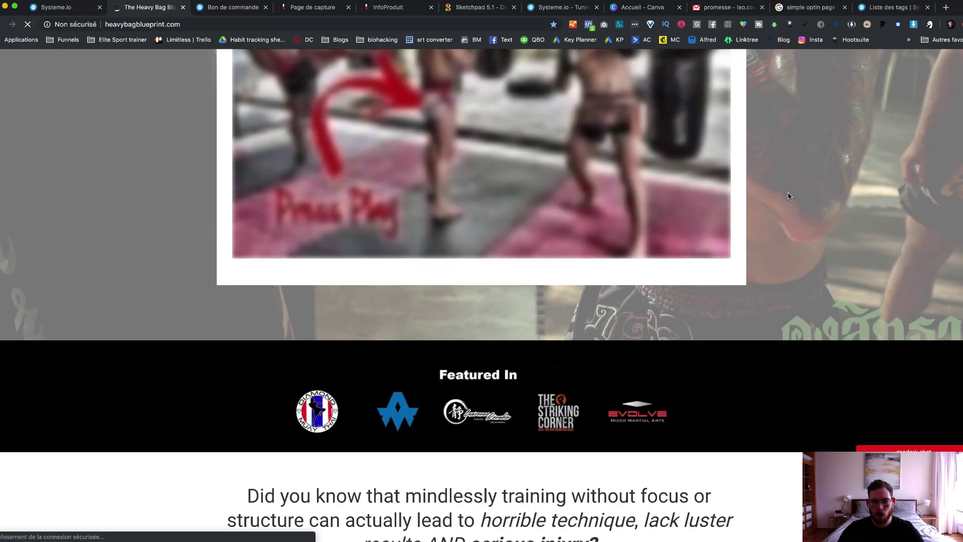
scroll(788, 195, down, 2)
scroll(789, 196, down, 5)
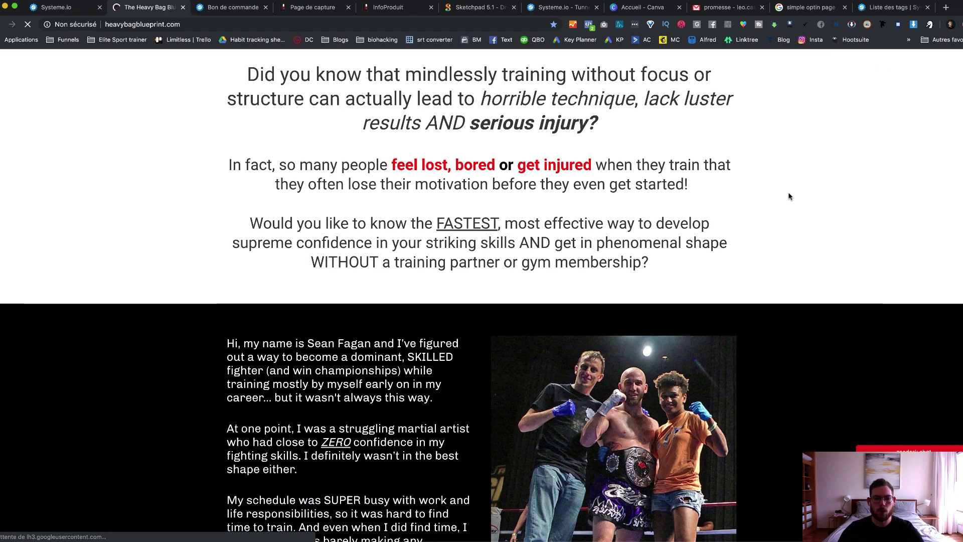
scroll(790, 196, down, 12)
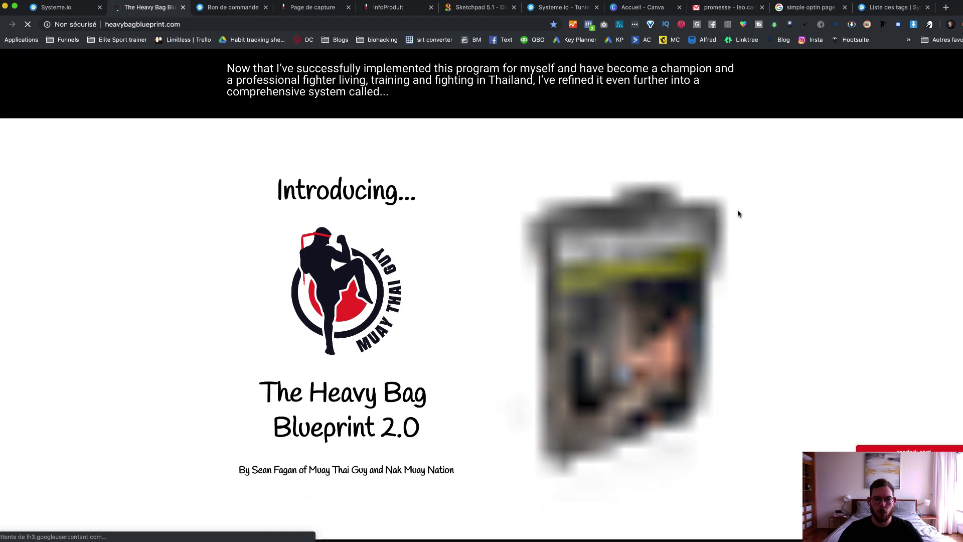
scroll(745, 209, down, 10)
scroll(739, 215, down, 5)
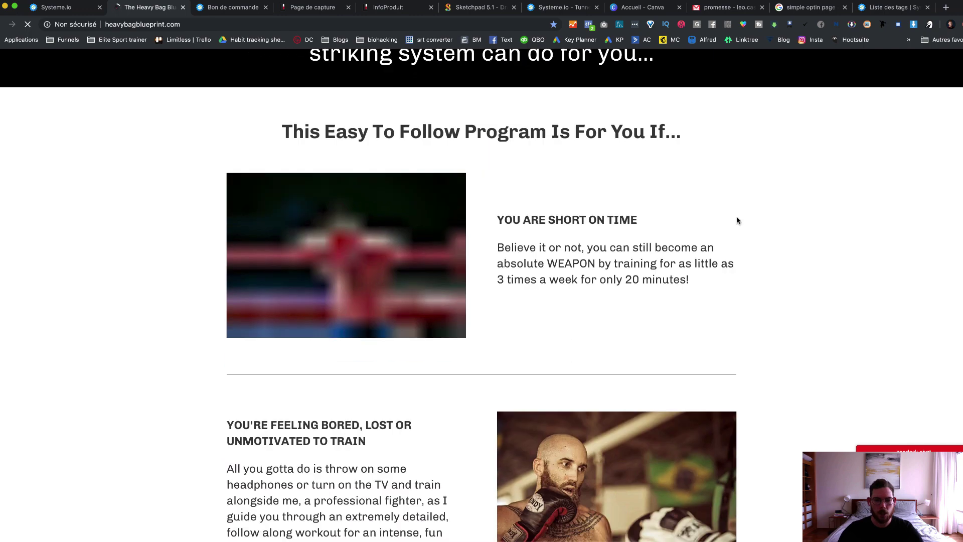
scroll(739, 217, down, 10)
scroll(741, 221, down, 3)
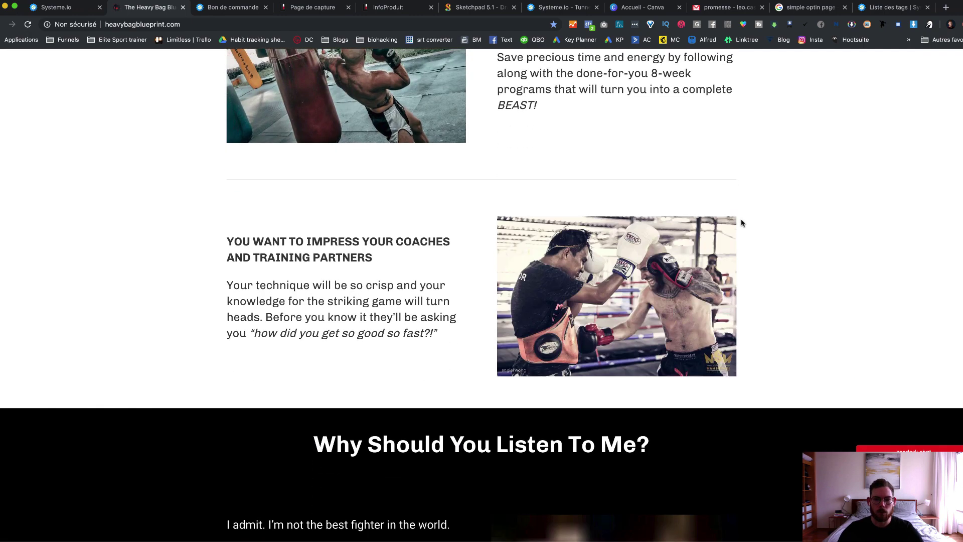
scroll(742, 223, down, 9)
scroll(742, 223, down, 10)
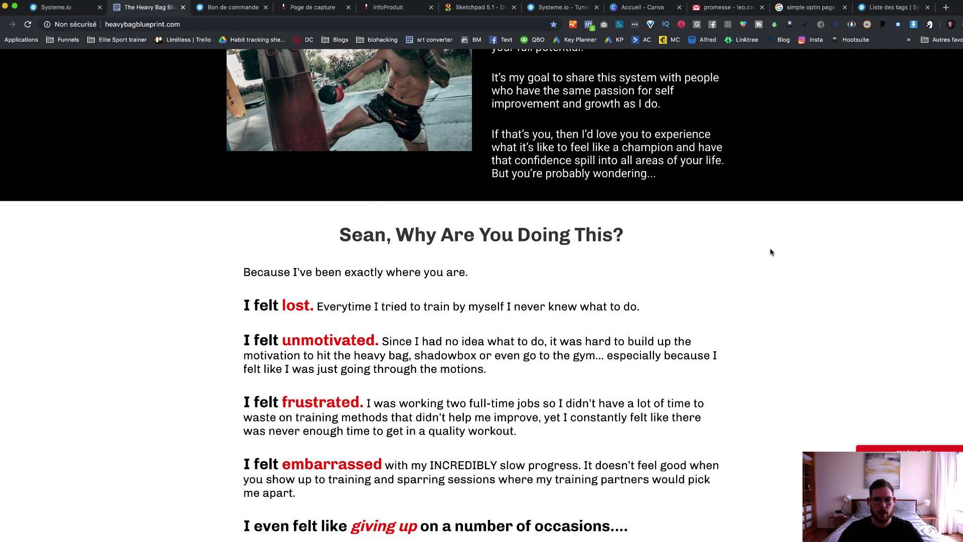
scroll(771, 252, down, 20)
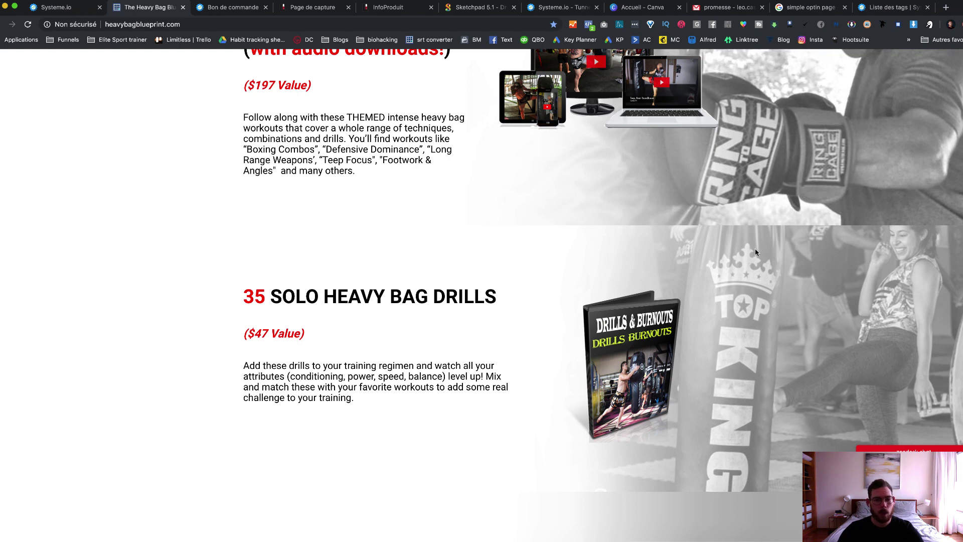
scroll(755, 252, down, 10)
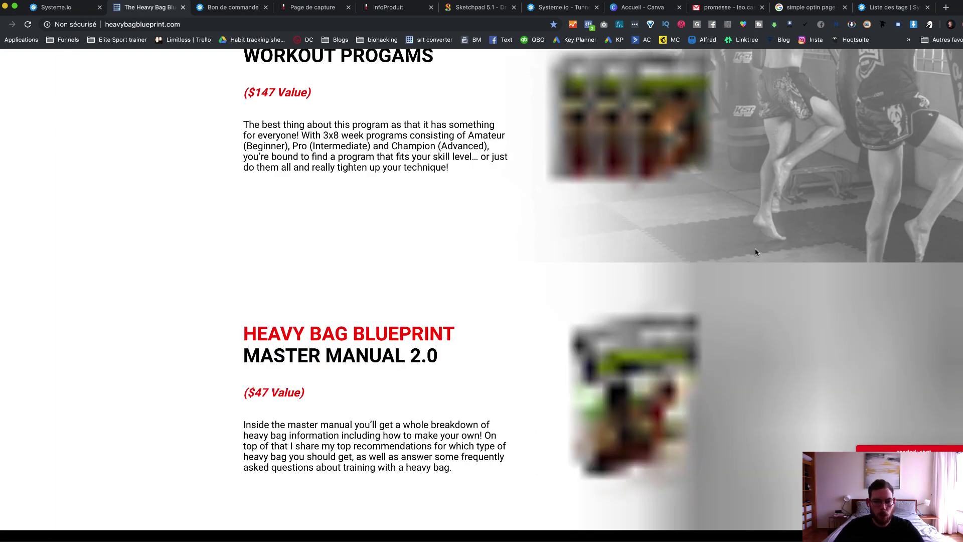
scroll(772, 238, down, 4)
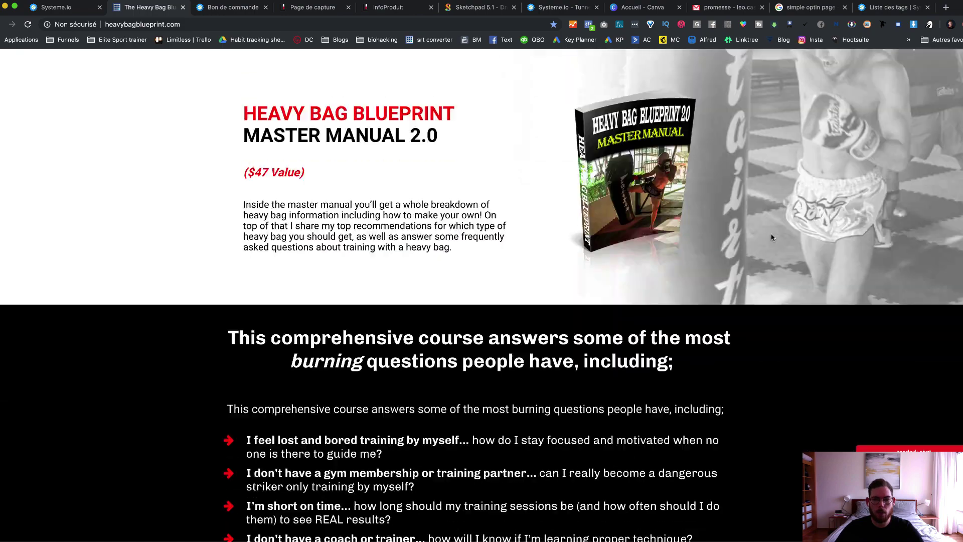
scroll(771, 237, down, 5)
scroll(771, 237, down, 9)
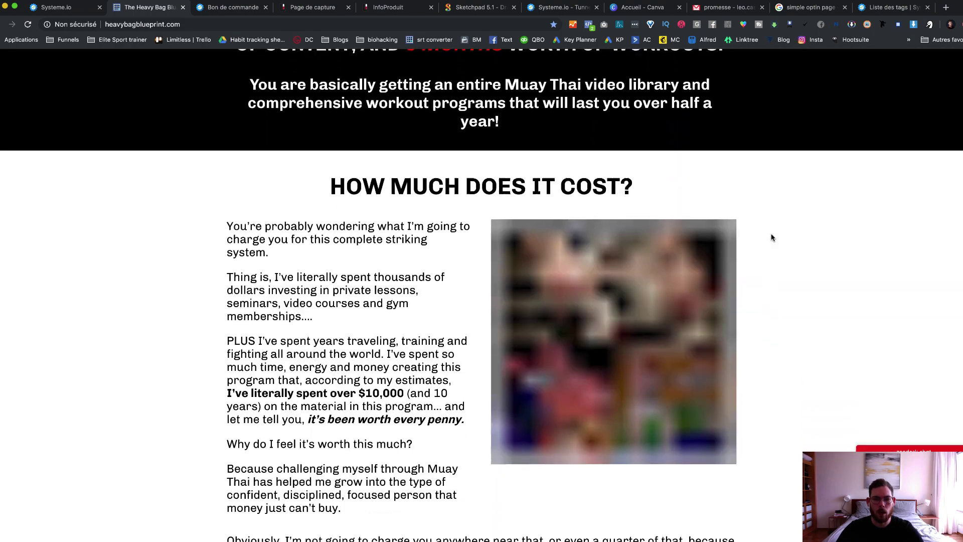
scroll(772, 238, down, 13)
scroll(772, 237, up, 1)
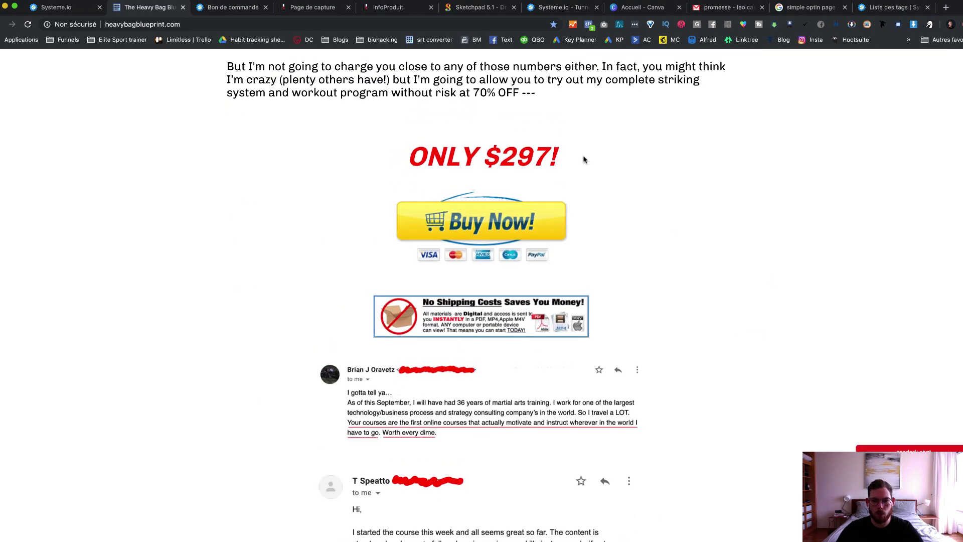
scroll(757, 202, down, 15)
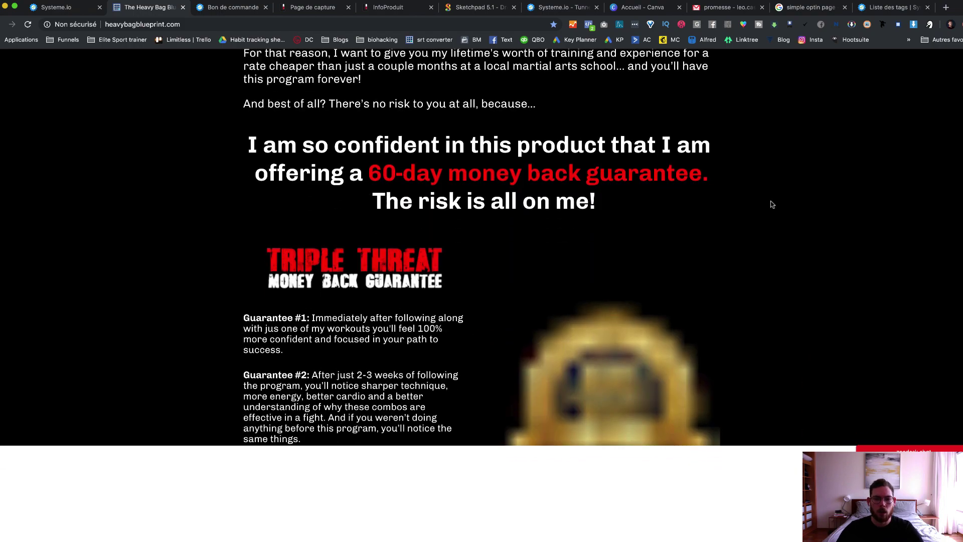
scroll(771, 205, down, 10)
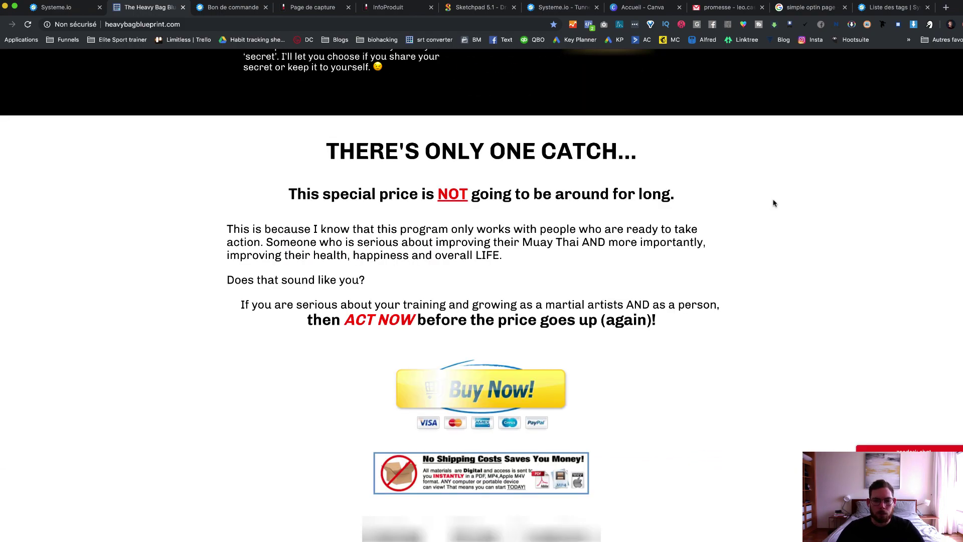
scroll(773, 203, up, 2)
scroll(773, 203, down, 3)
scroll(773, 202, down, 4)
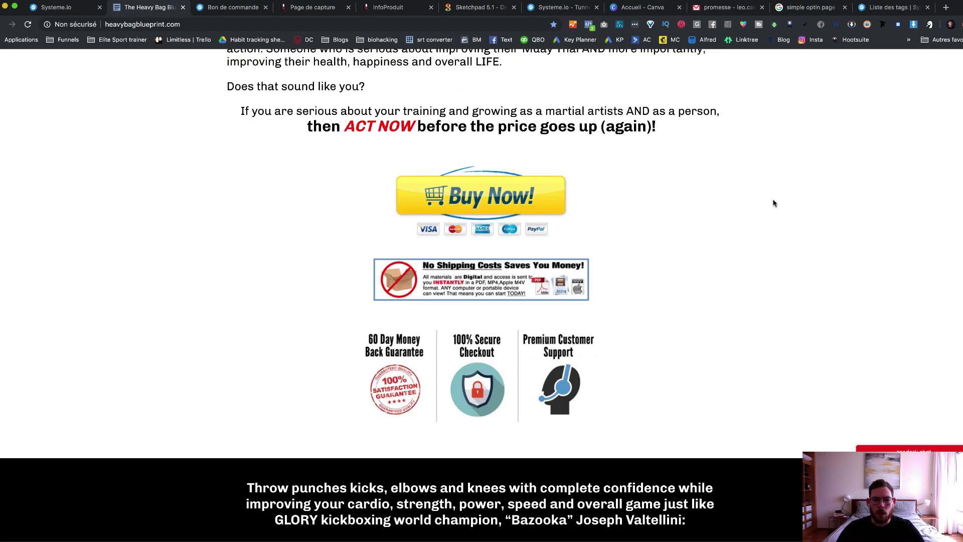
scroll(773, 203, down, 15)
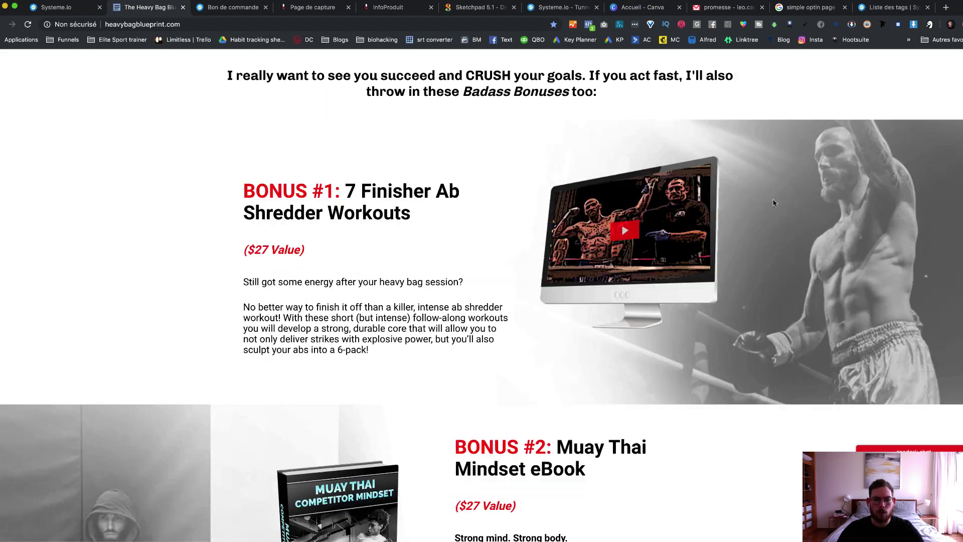
scroll(773, 203, down, 1)
scroll(773, 203, down, 20)
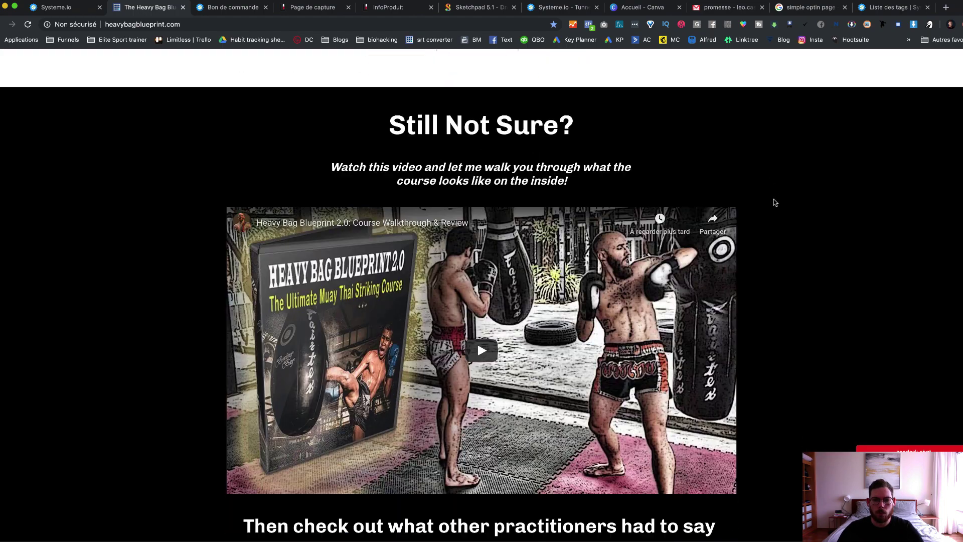
scroll(774, 203, down, 20)
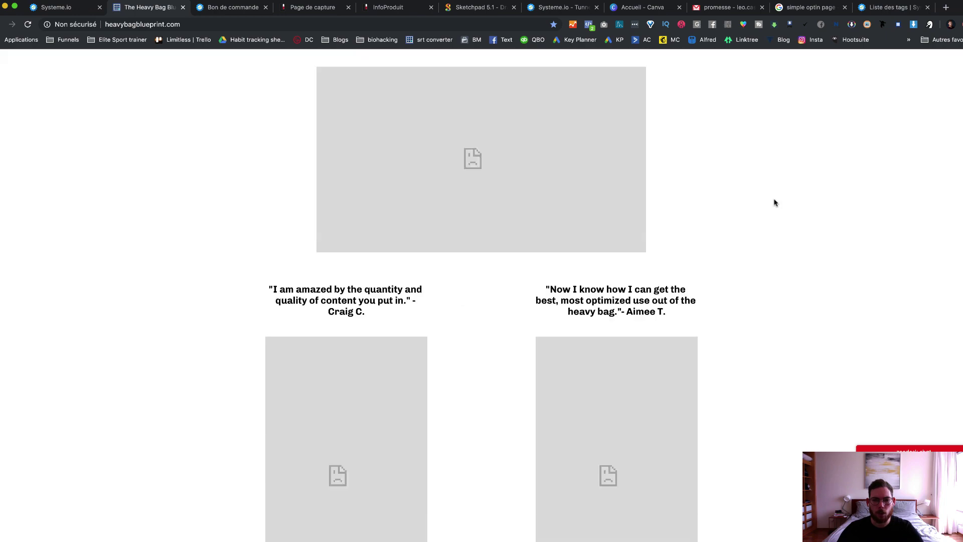
scroll(774, 202, down, 10)
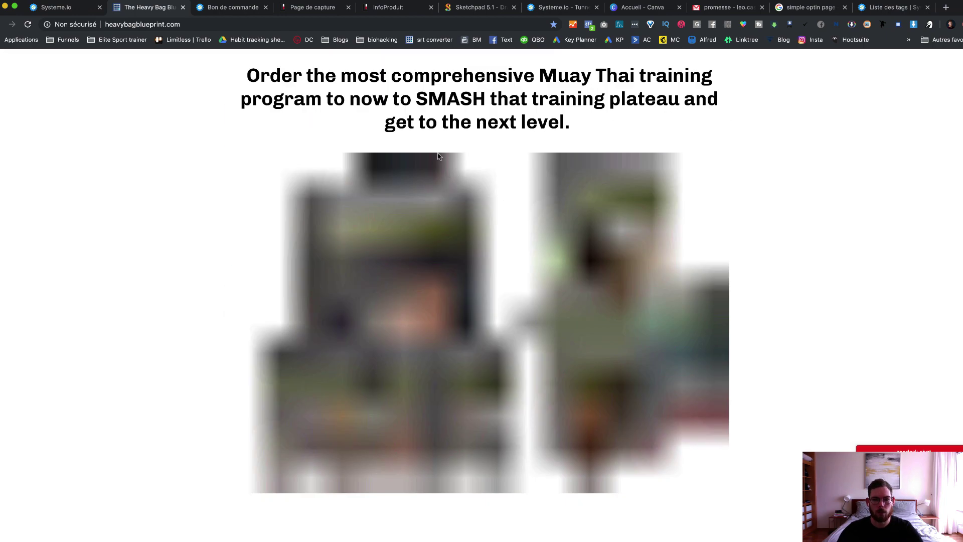
scroll(774, 203, down, 10)
scroll(789, 216, down, 15)
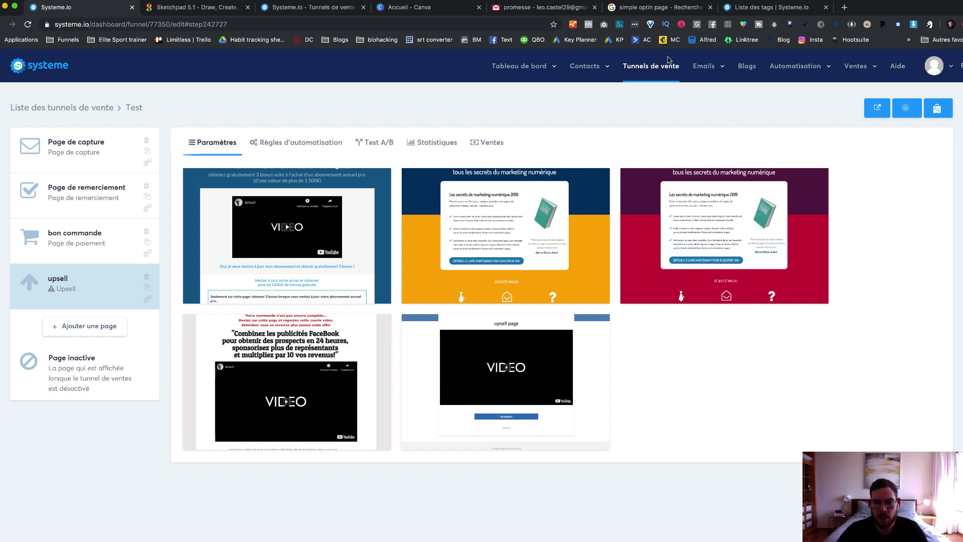
Step: Go to the Newsletters list from the Emails menu
mouse_move(708, 68)
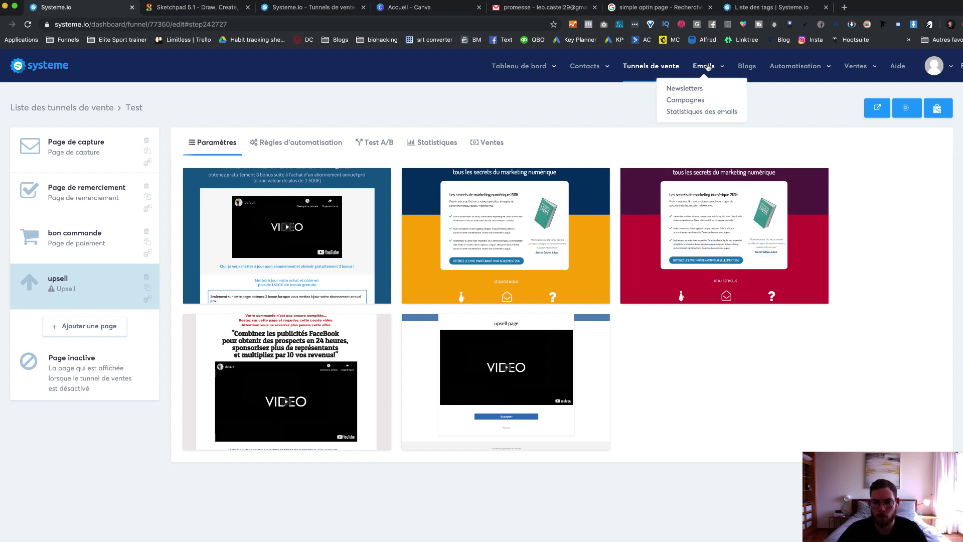
click(688, 88)
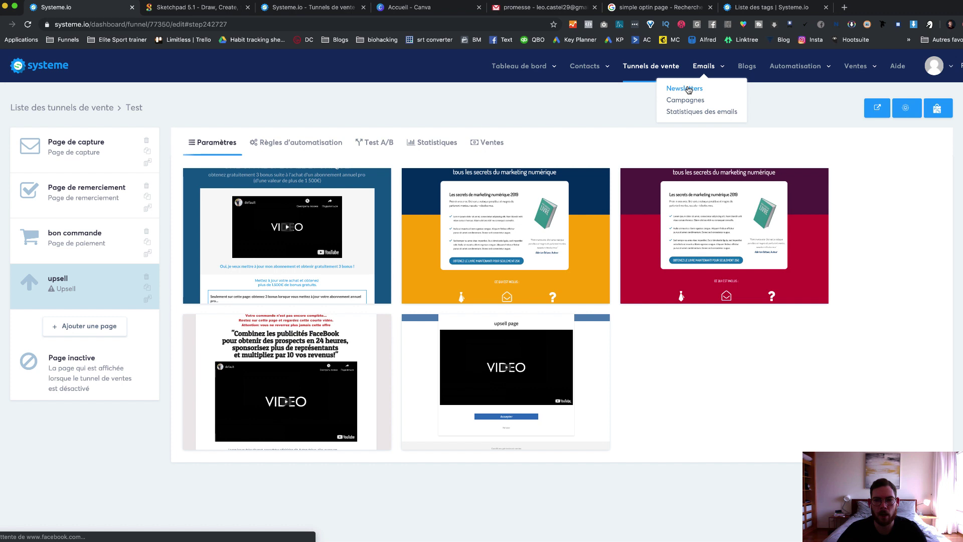
click(688, 88)
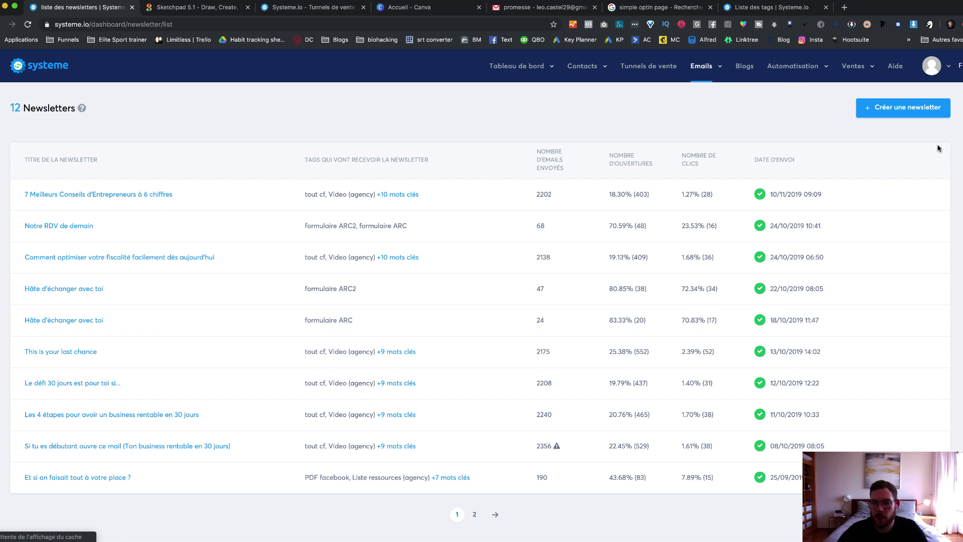
click(898, 114)
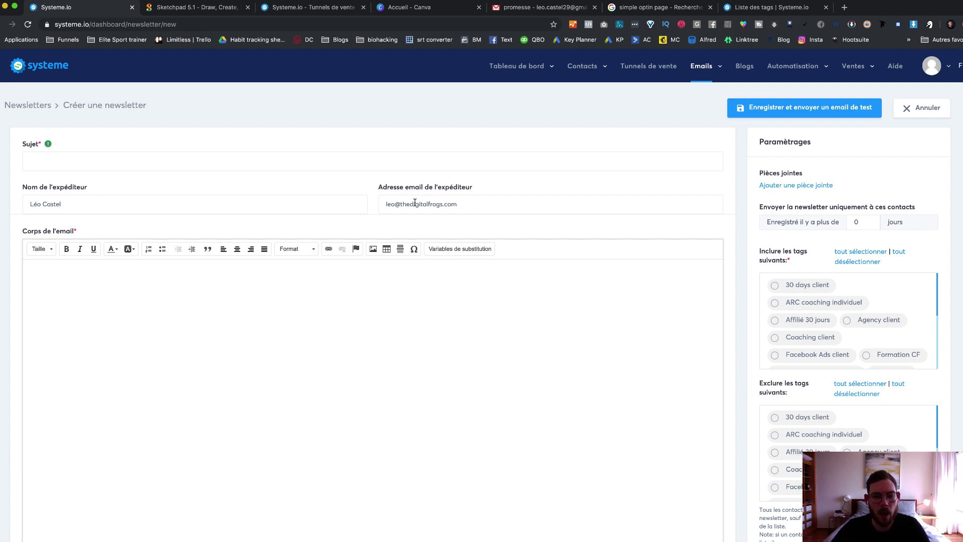
click(151, 278)
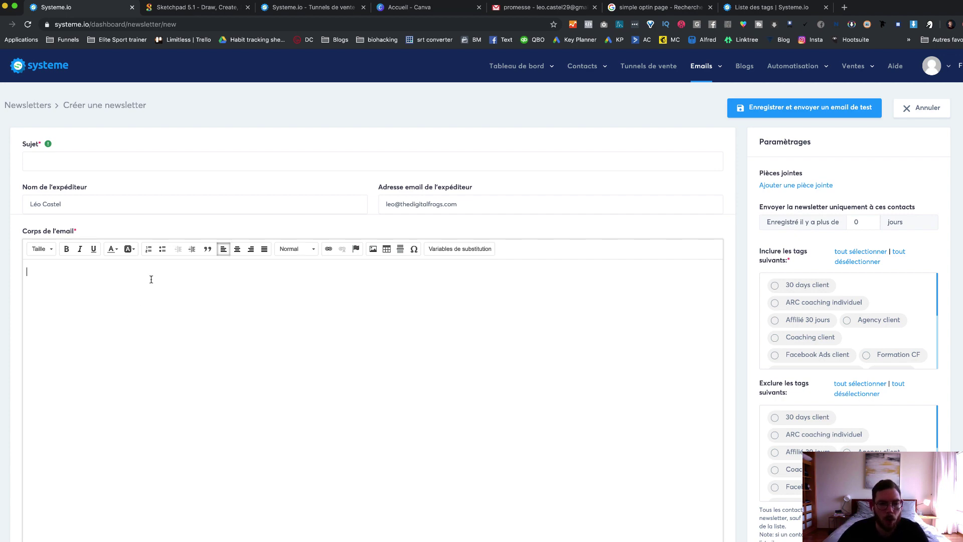
scroll(156, 261, down, 1)
scroll(154, 266, down, 2)
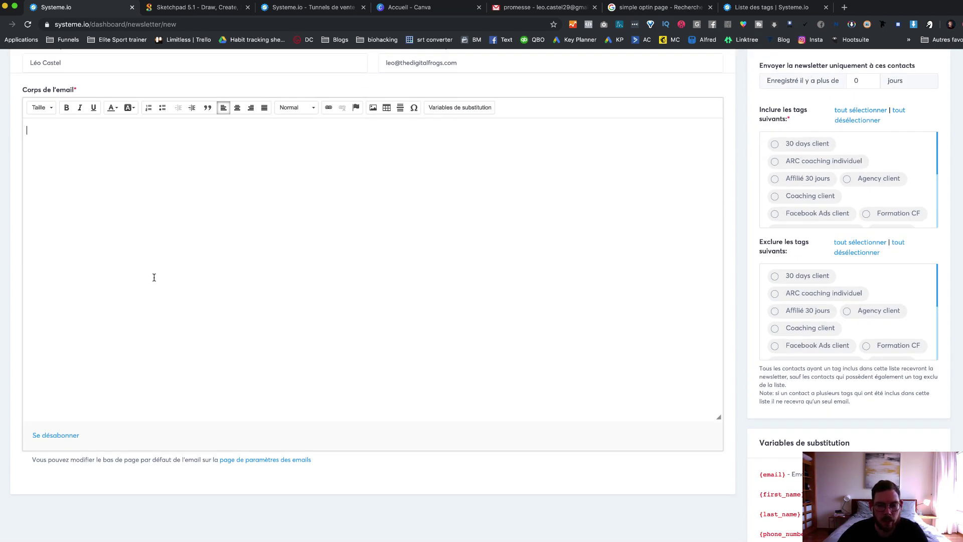
scroll(152, 275, up, 3)
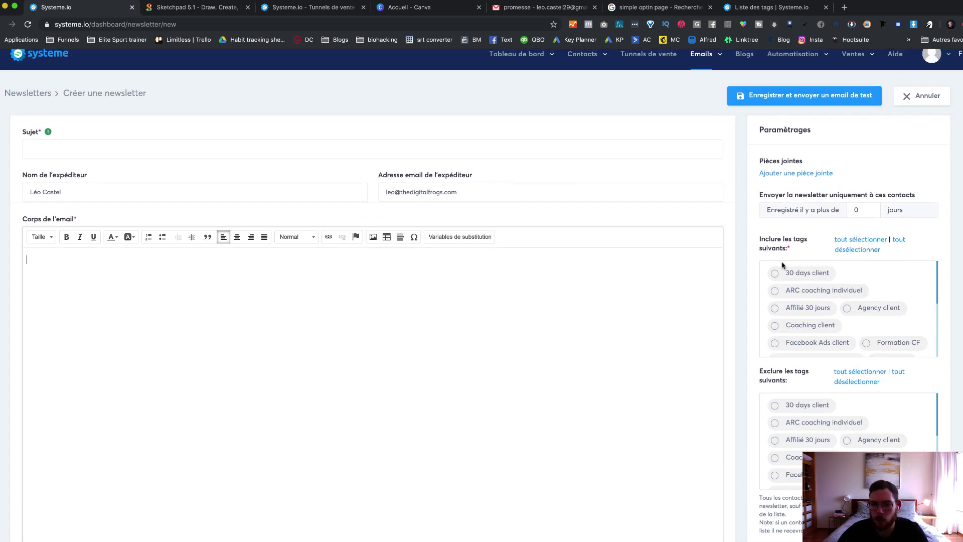
scroll(782, 279, down, 2)
scroll(783, 280, up, 2)
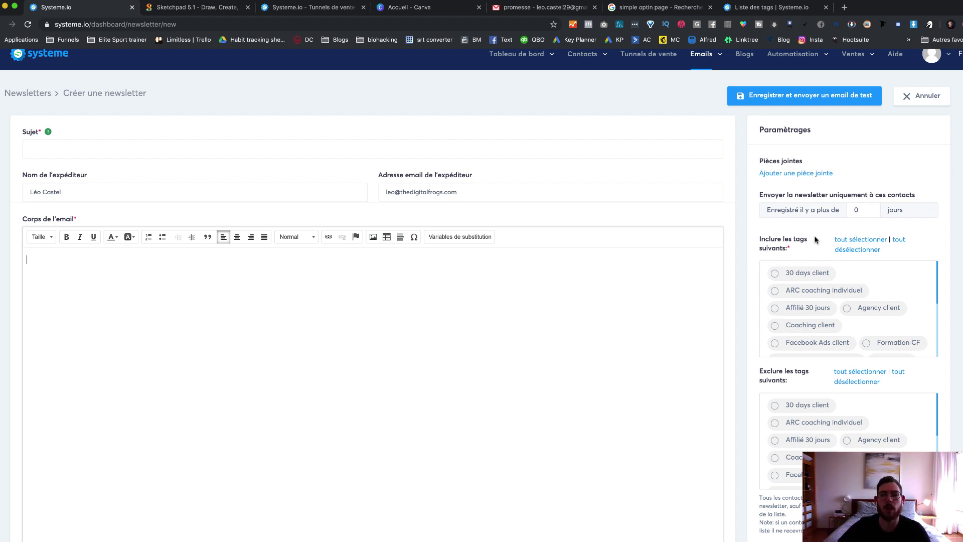
scroll(818, 308, down, 5)
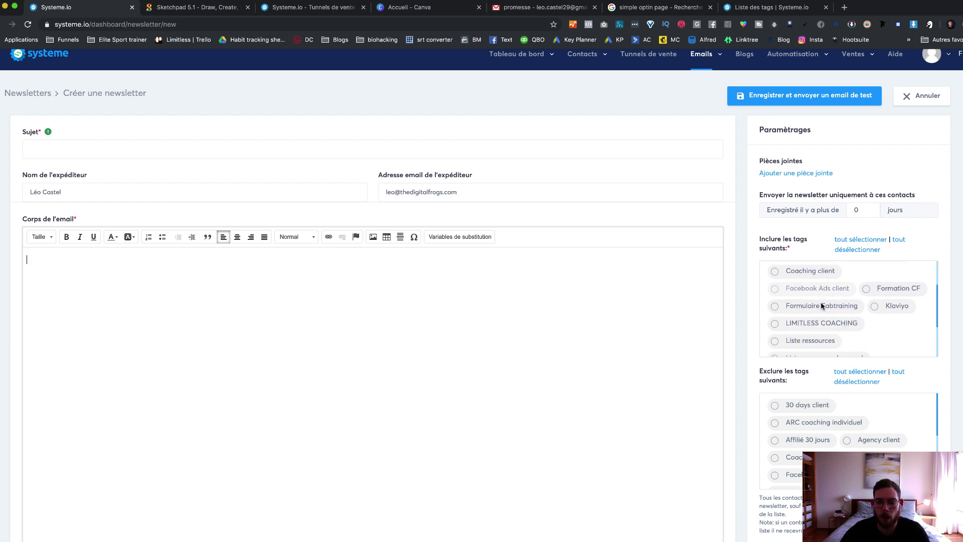
scroll(819, 308, up, 5)
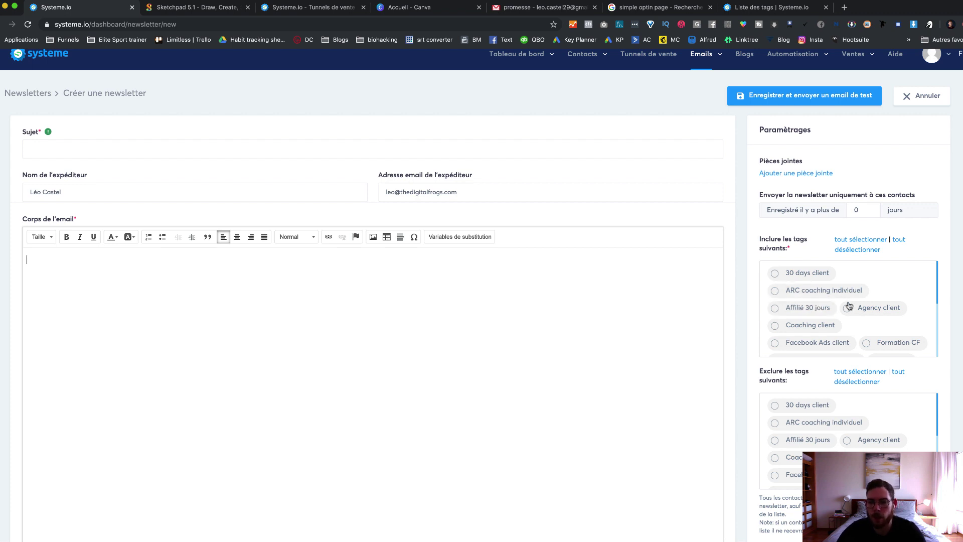
Step: Include Agency client and Facebook Ads client tags and exclude the Coaching client tag
click(848, 309)
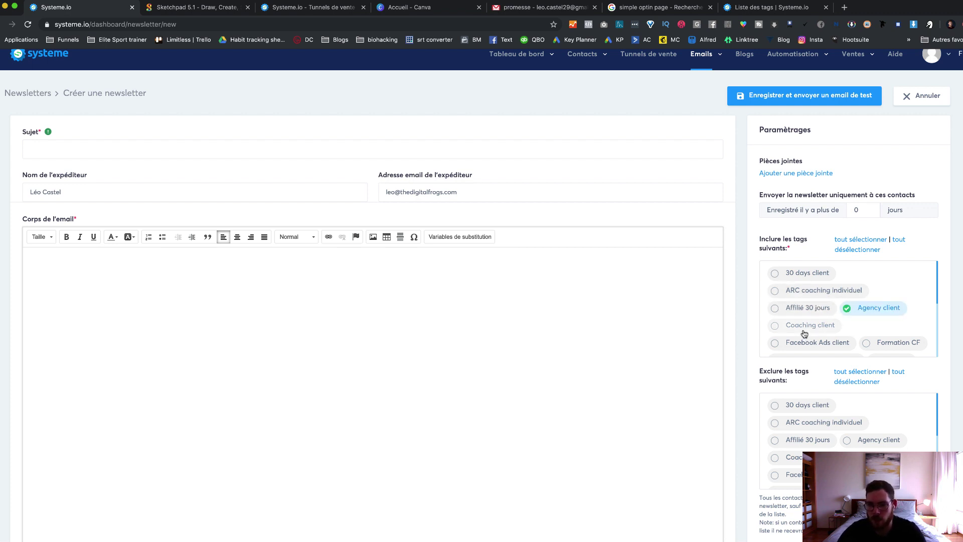
click(774, 325)
click(775, 344)
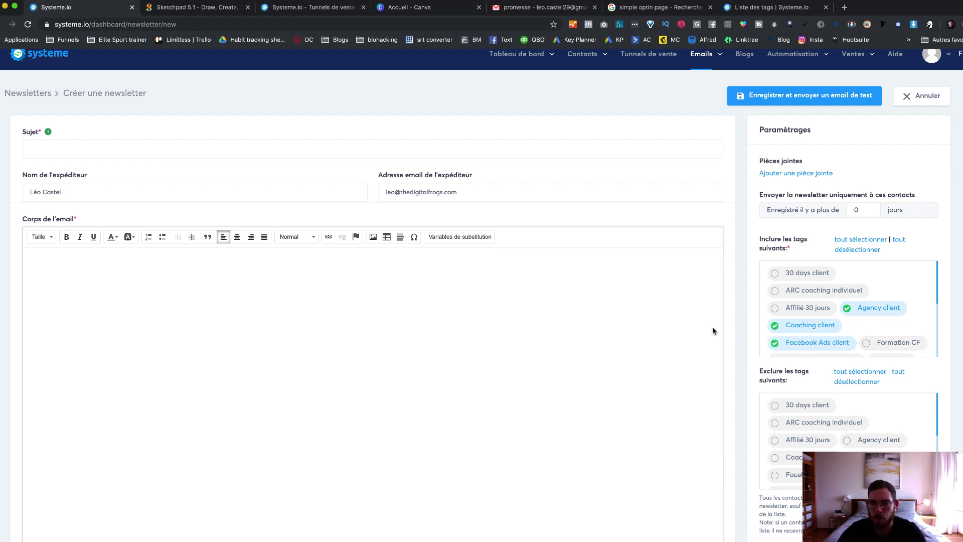
scroll(757, 326, down, 2)
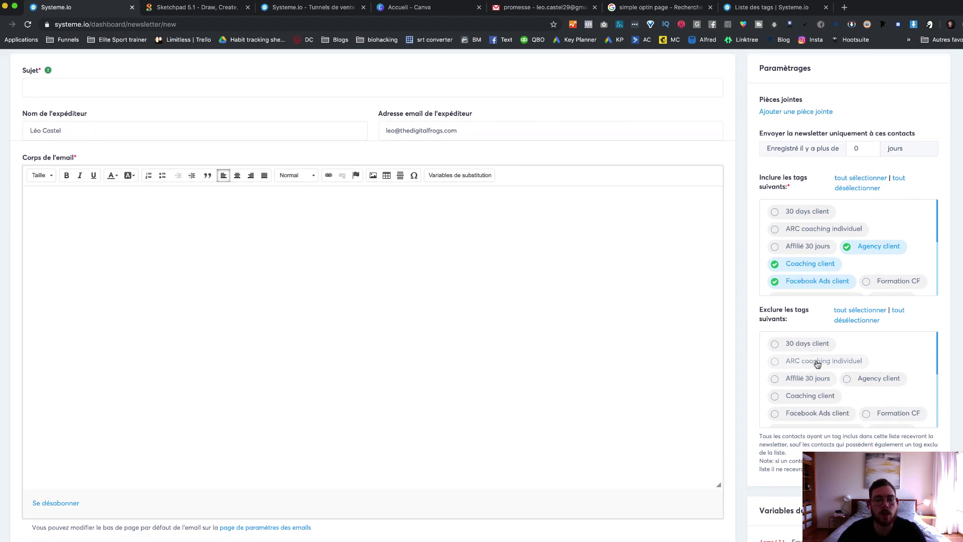
scroll(815, 359, down, 3)
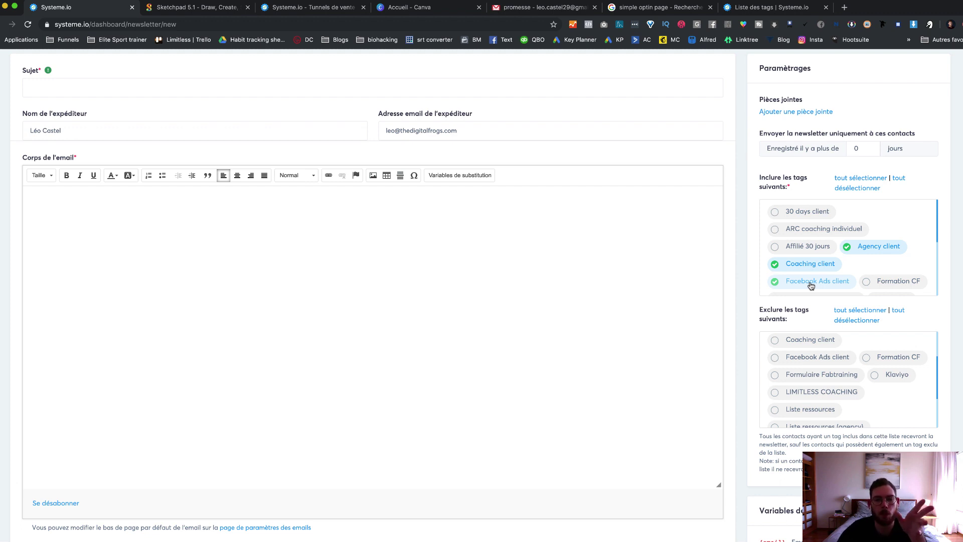
click(783, 340)
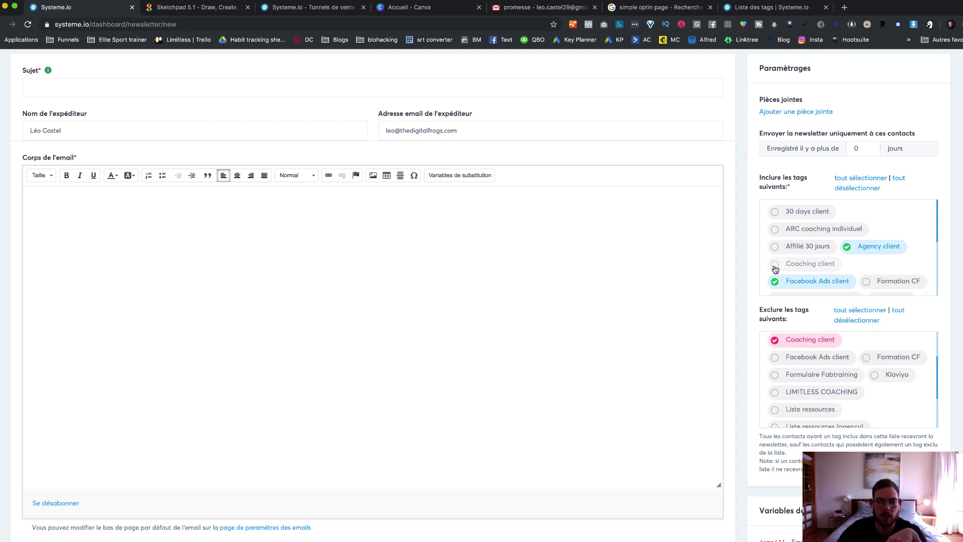
scroll(721, 421, down, 3)
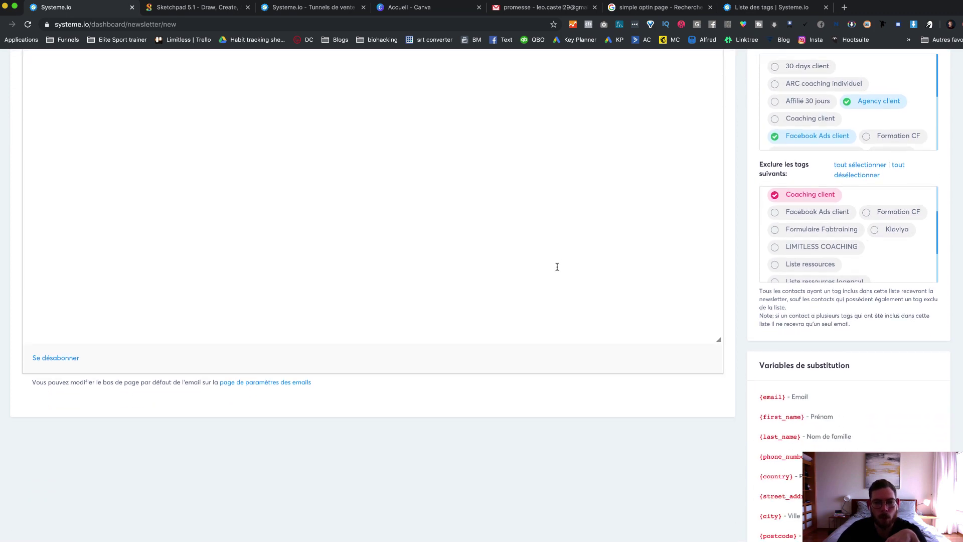
scroll(556, 266, up, 5)
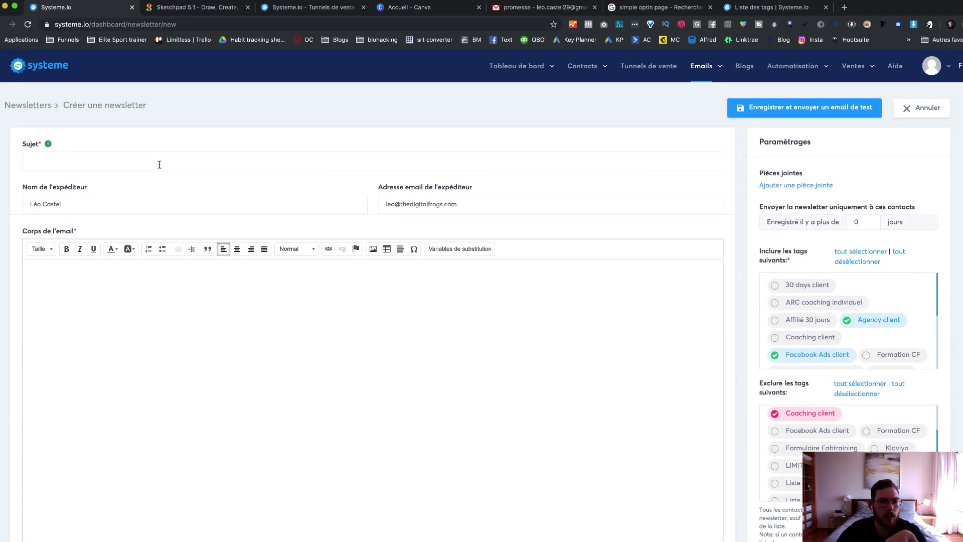
Step: Enter 'test' as both the subject and body, then save the newsletter
click(160, 165)
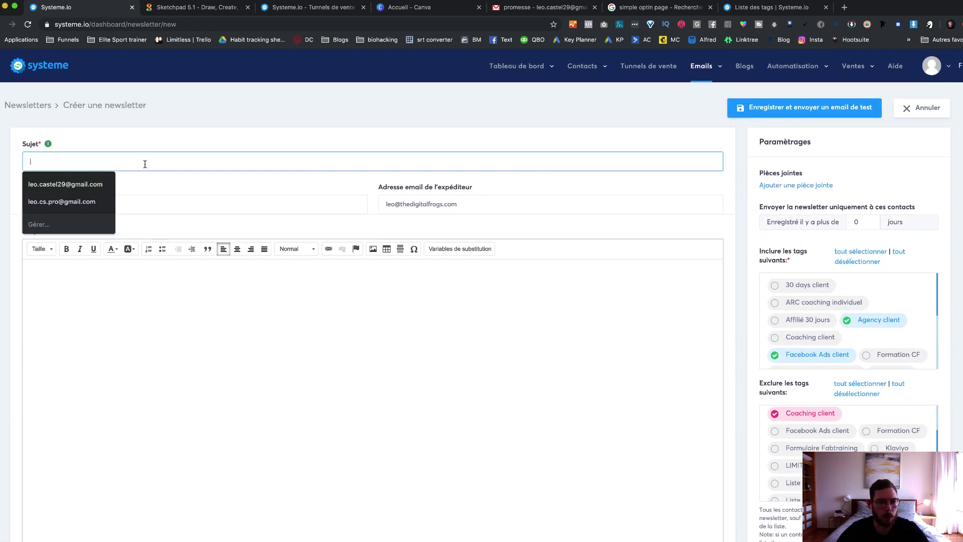
text(test)
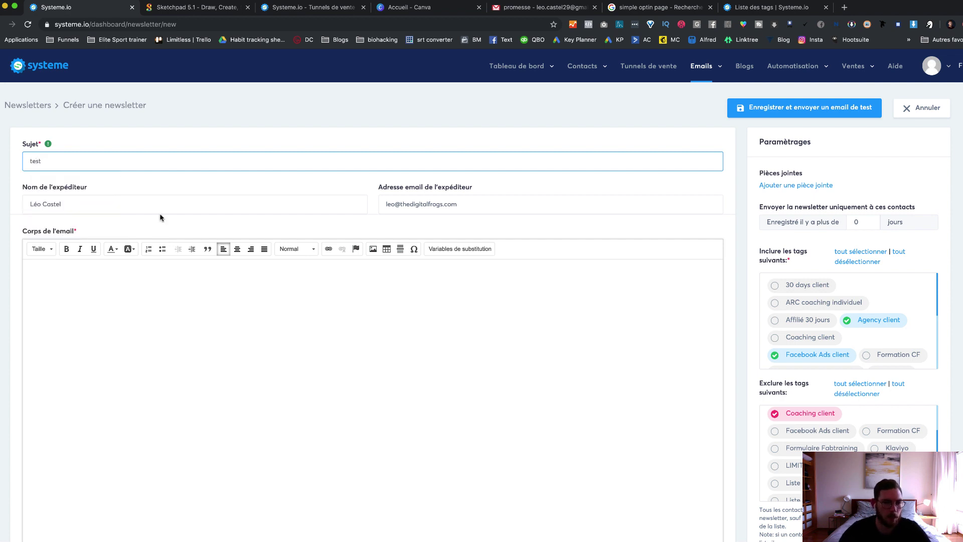
click(182, 306)
text(test)
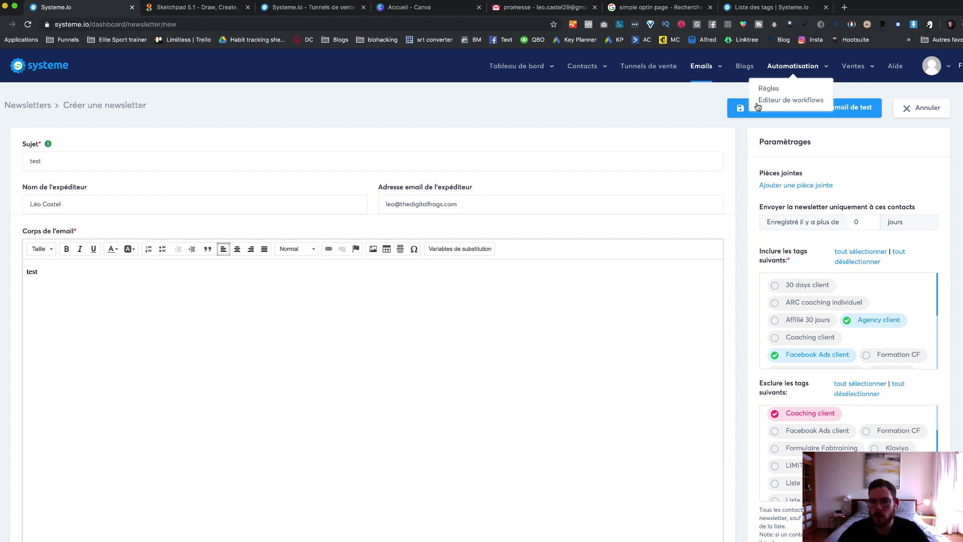
click(794, 112)
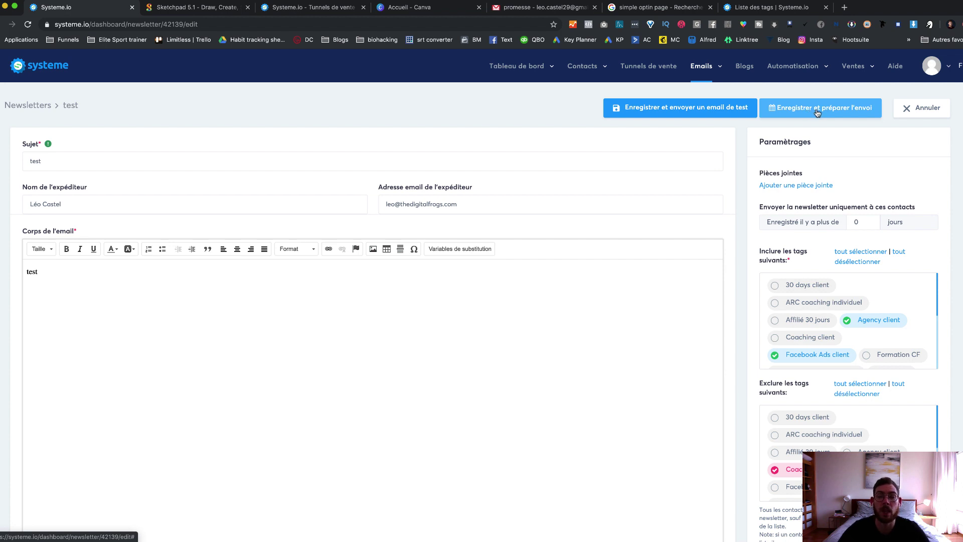
Step: Cancel sending the test newsletter and go to the Emails > Campagnes list
click(815, 115)
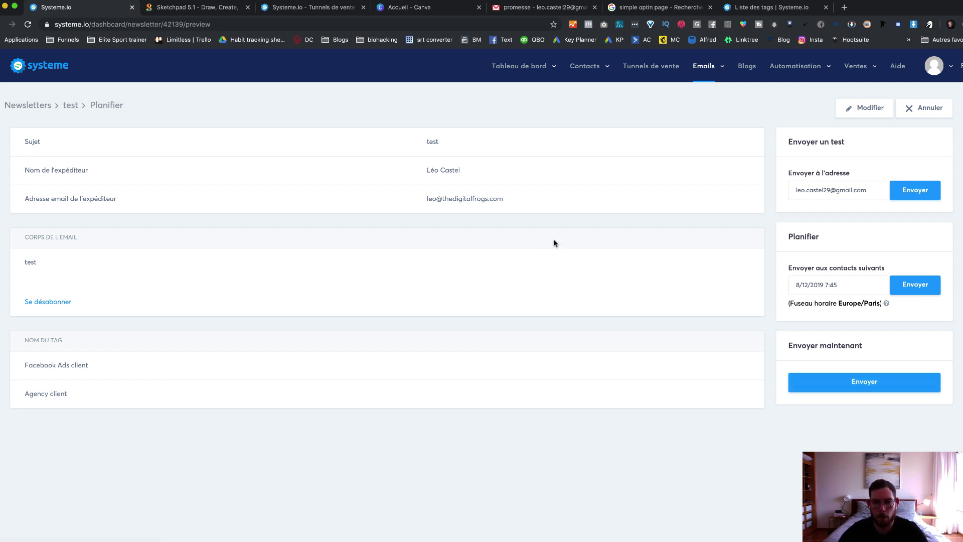
click(937, 110)
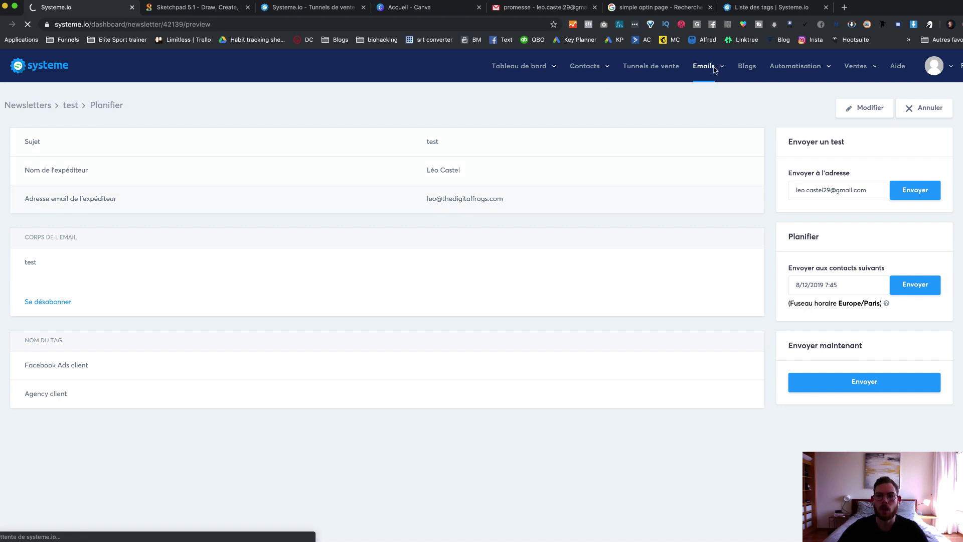
mouse_move(715, 71)
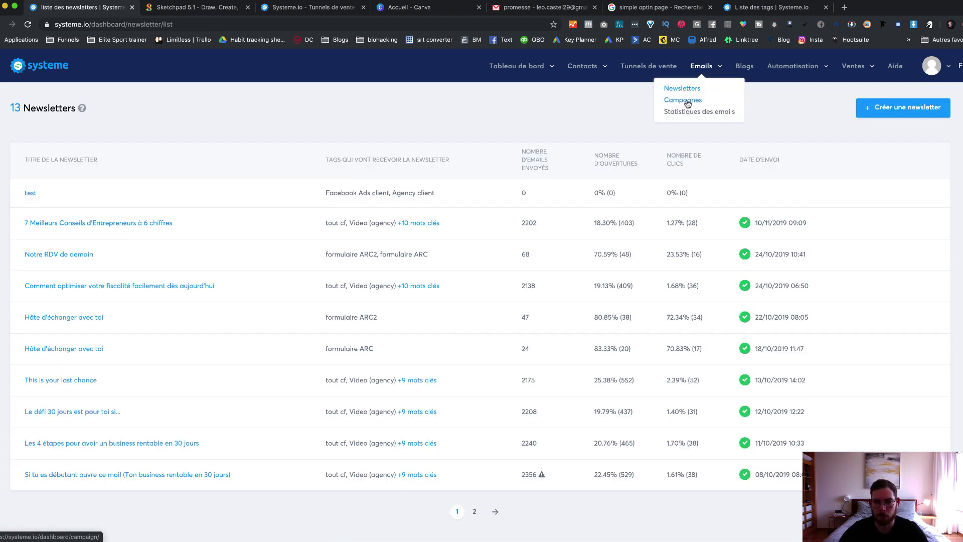
click(683, 101)
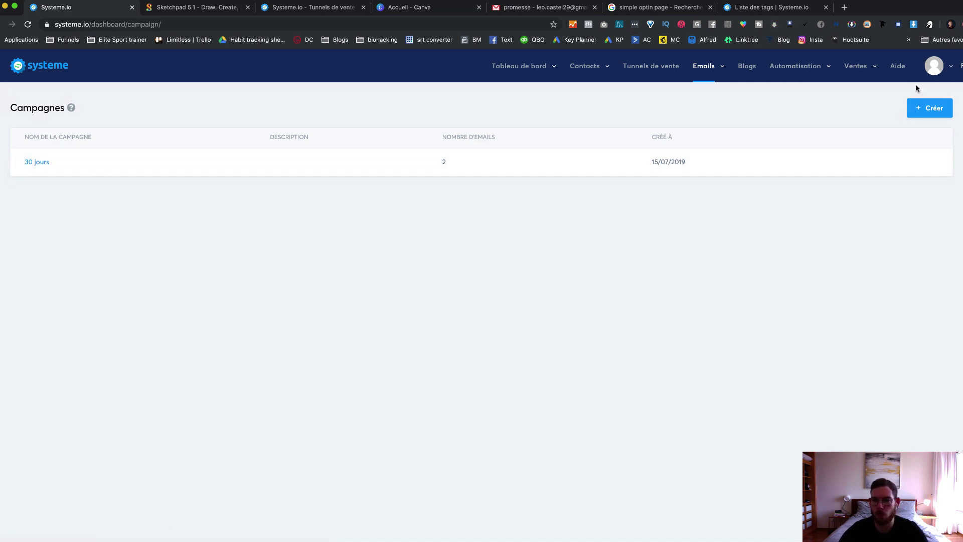
Step: Create and save a campaign named 'test', then open its new email-step form
click(923, 110)
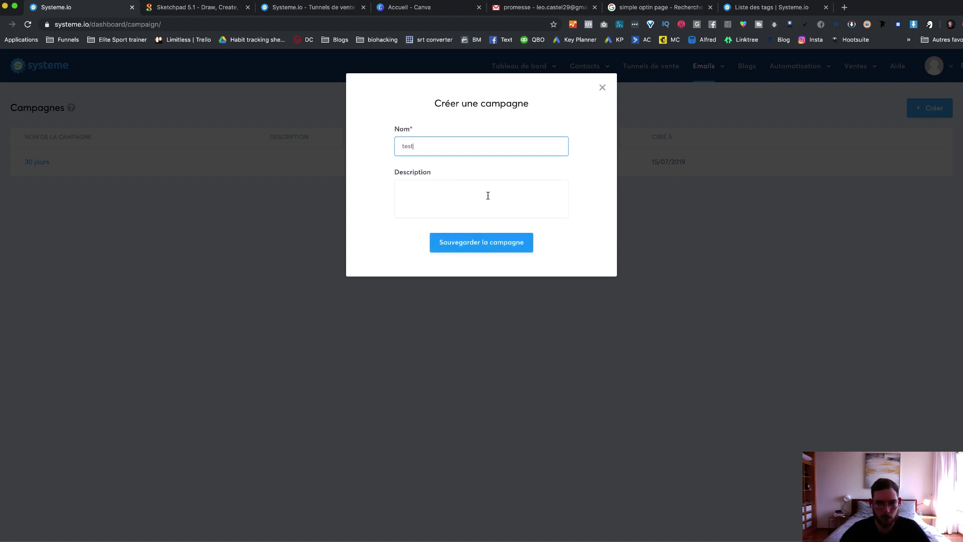
click(487, 245)
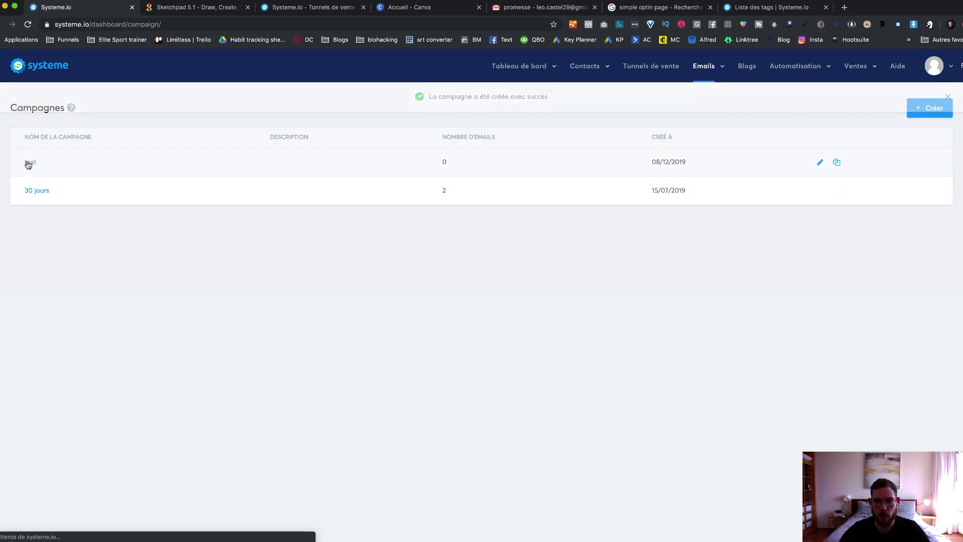
click(28, 162)
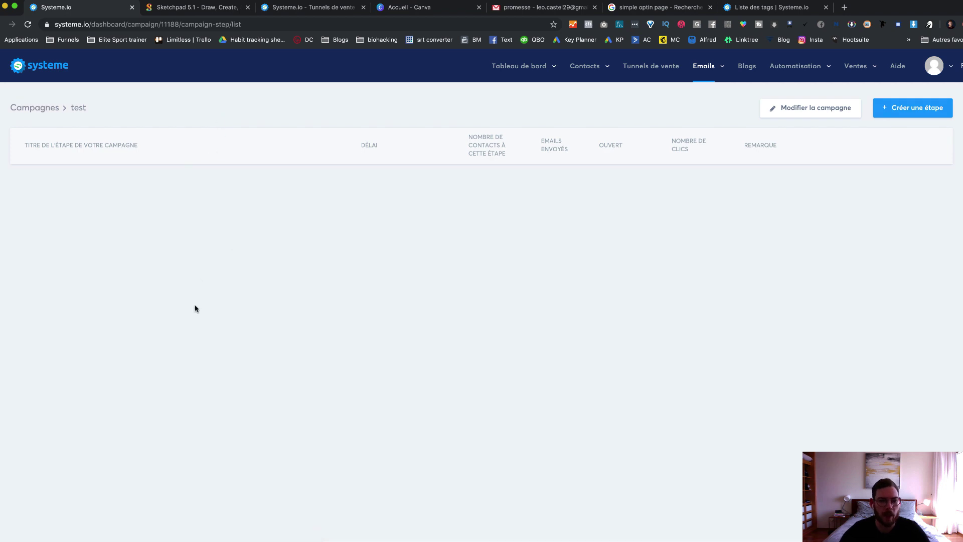
click(911, 109)
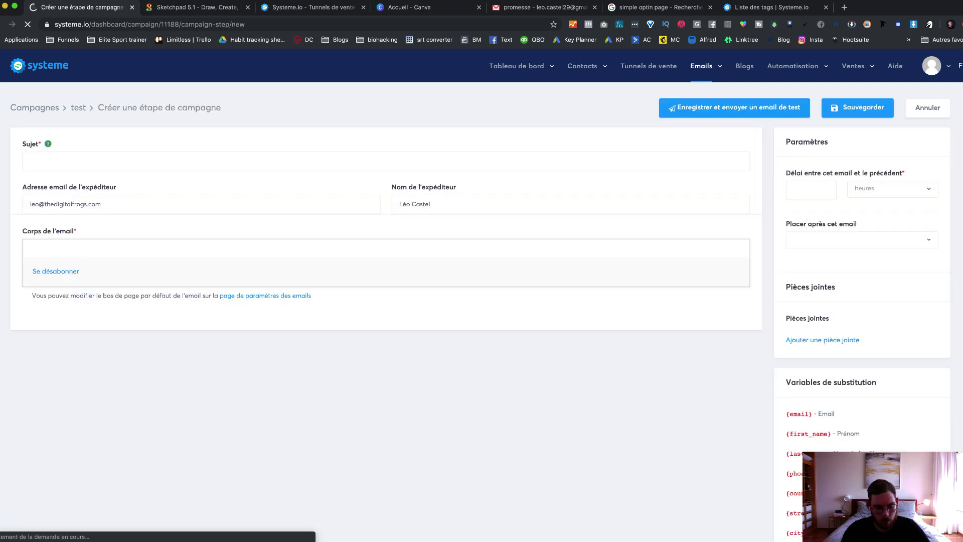
Step: Enter subject 'test1' and body text 'test' for the first email step
click(35, 161)
text(test)
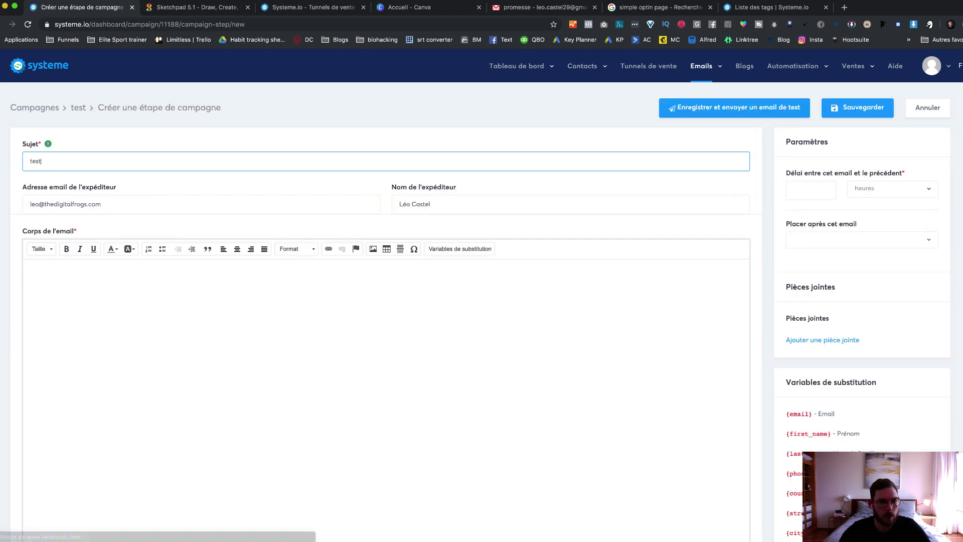
text(1)
click(105, 297)
text(t)
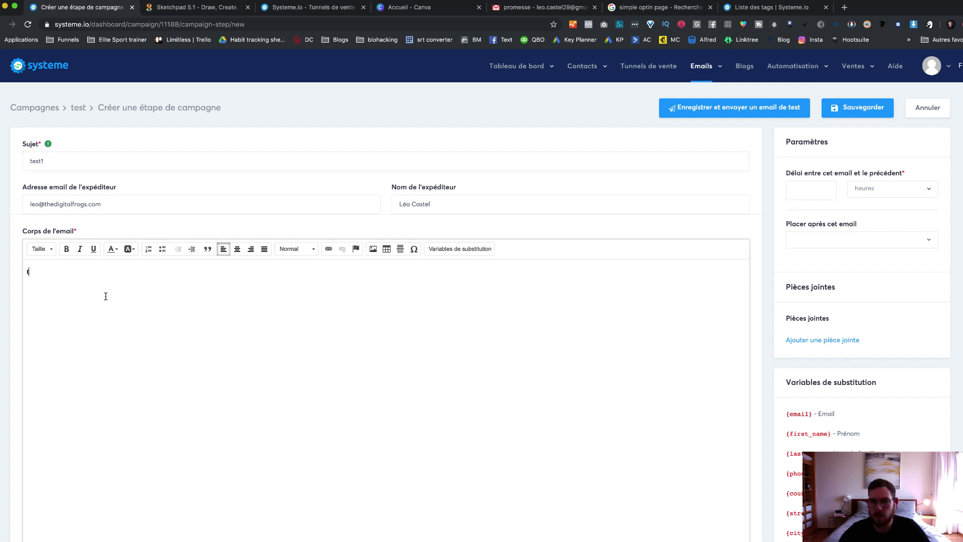
text(est)
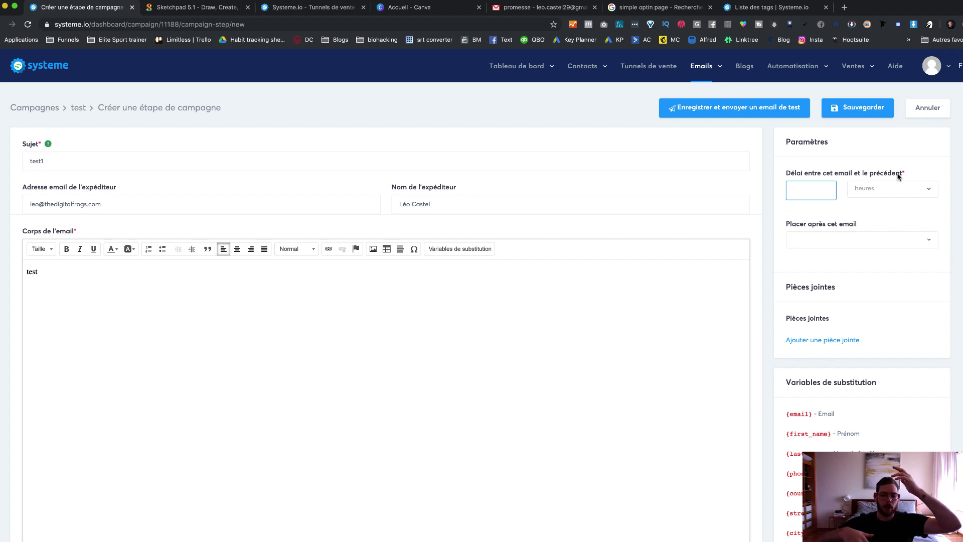
Step: Keep the delay at 0, leave 'Placer après cet email' unset, and save the step
text(0)
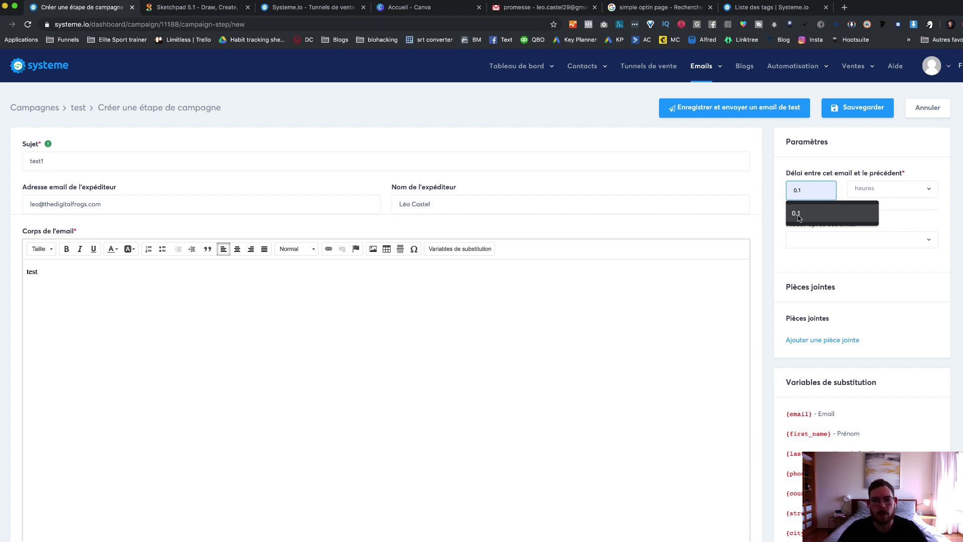
click(786, 191)
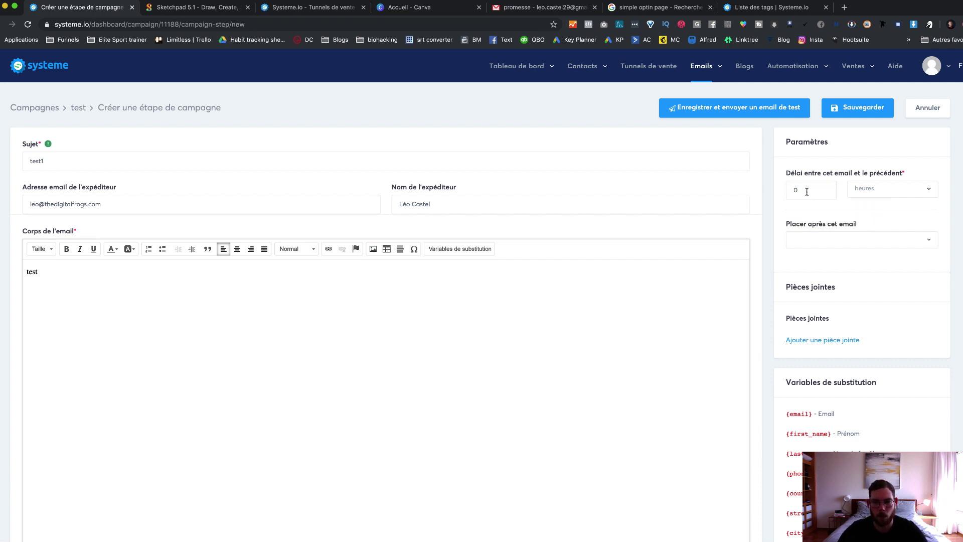
click(806, 191)
click(782, 189)
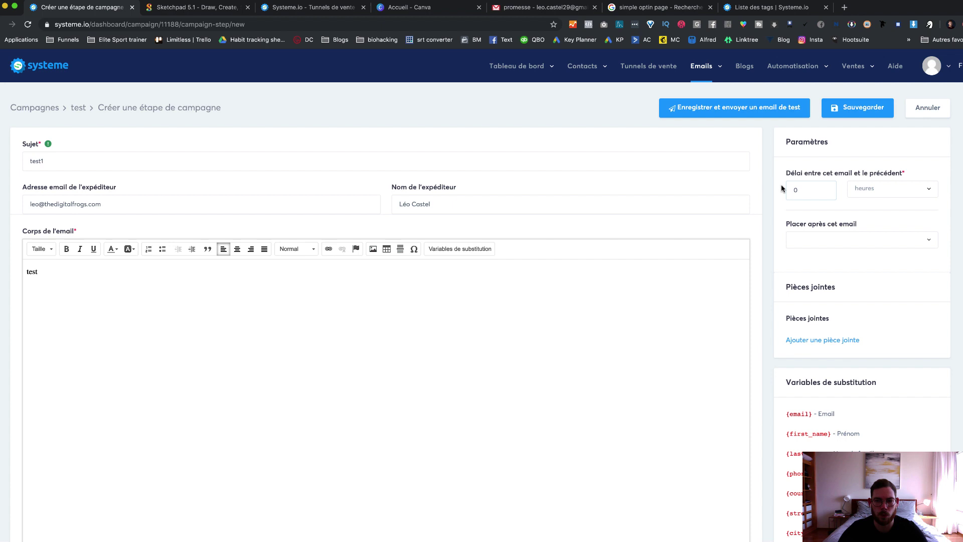
click(808, 191)
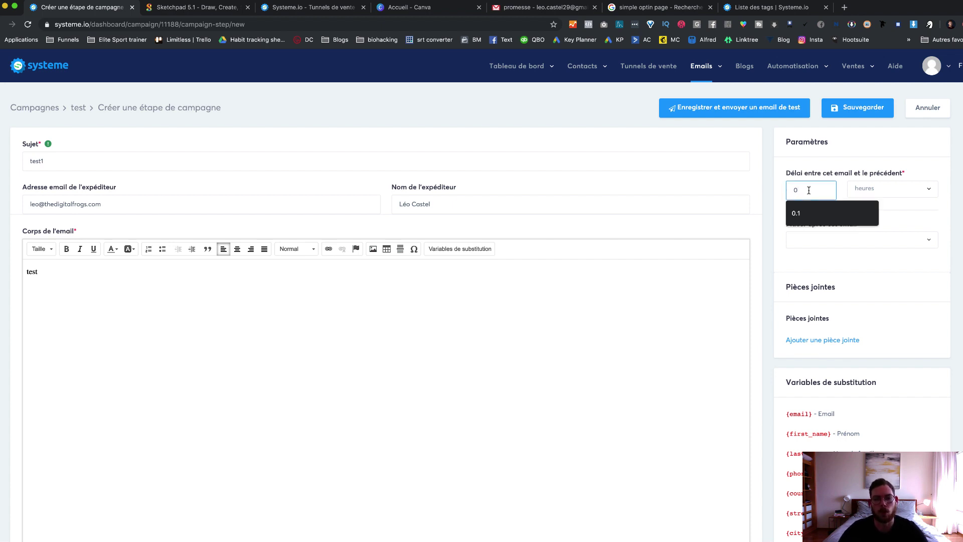
click(775, 199)
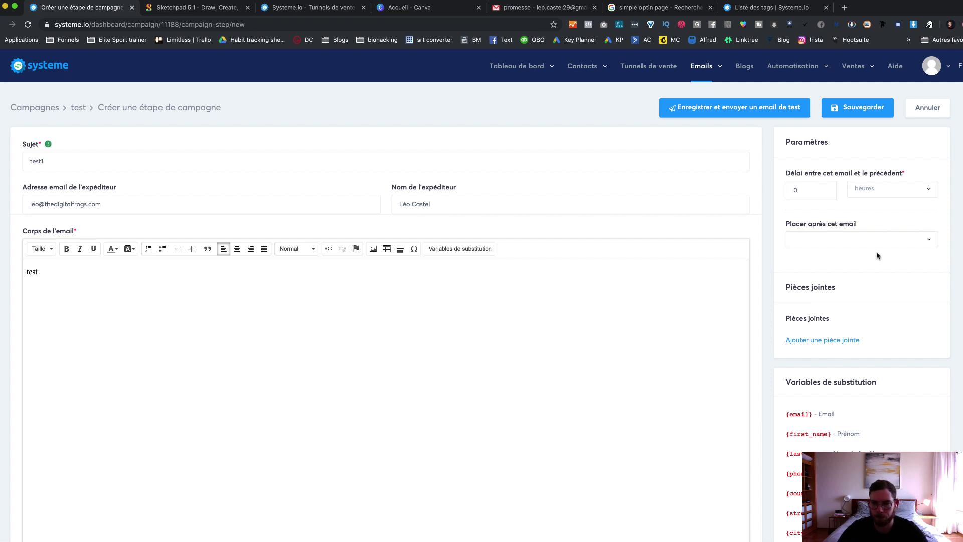
click(887, 241)
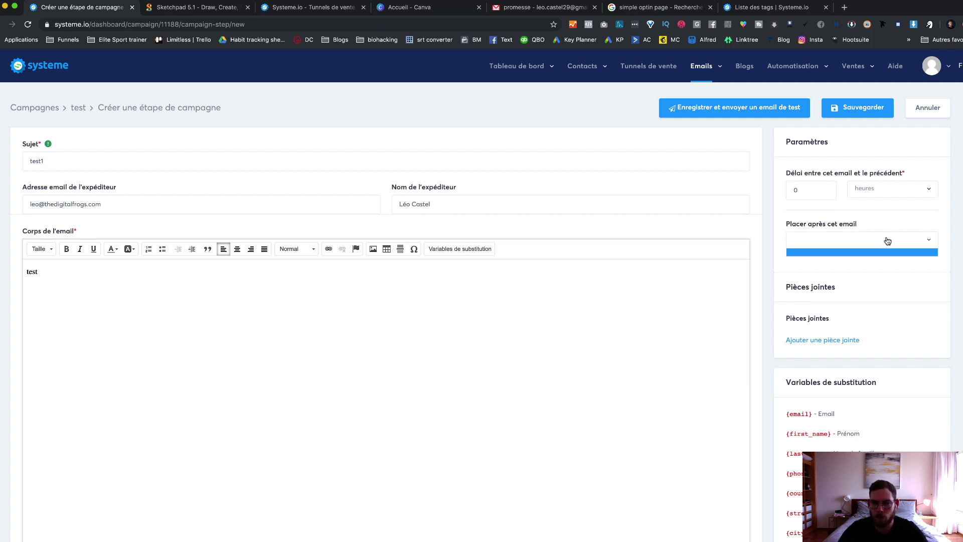
click(859, 239)
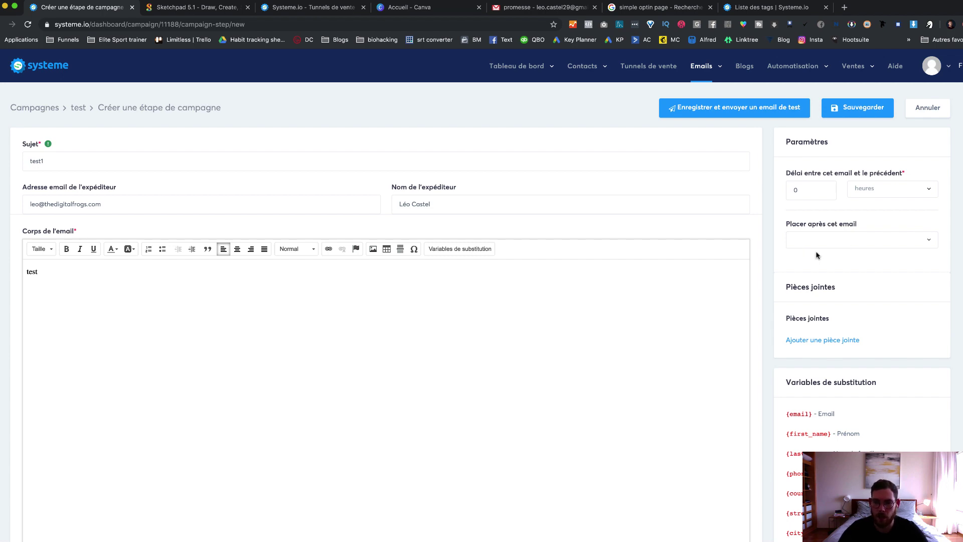
scroll(761, 271, down, 5)
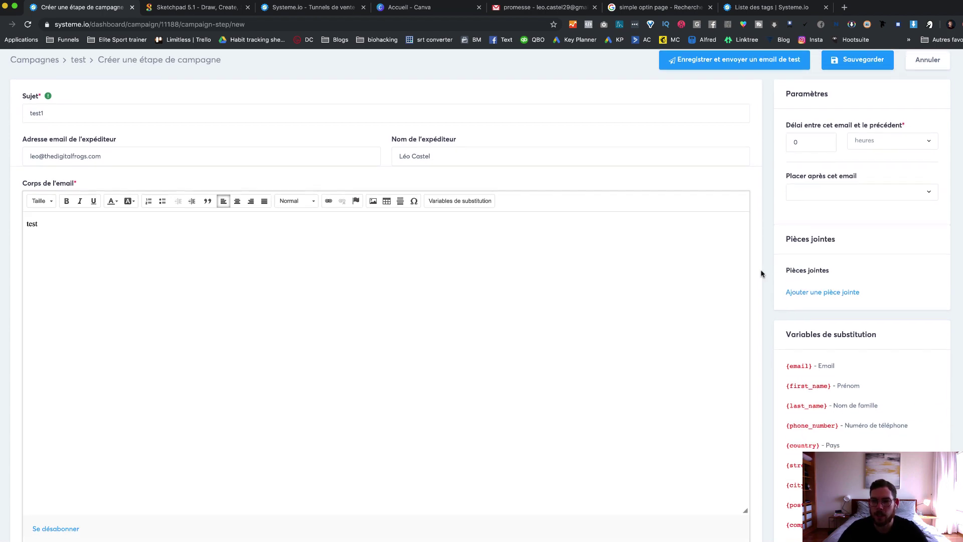
scroll(761, 271, up, 5)
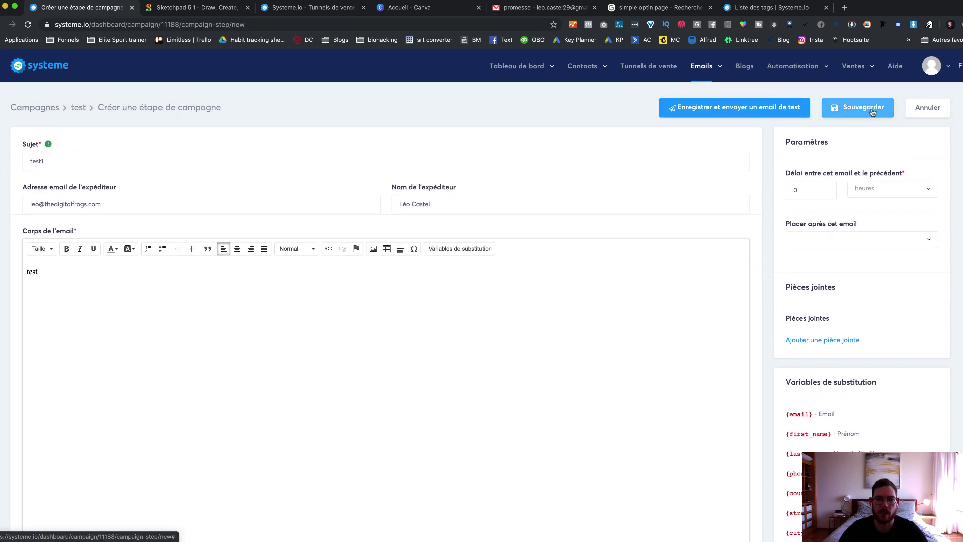
click(872, 113)
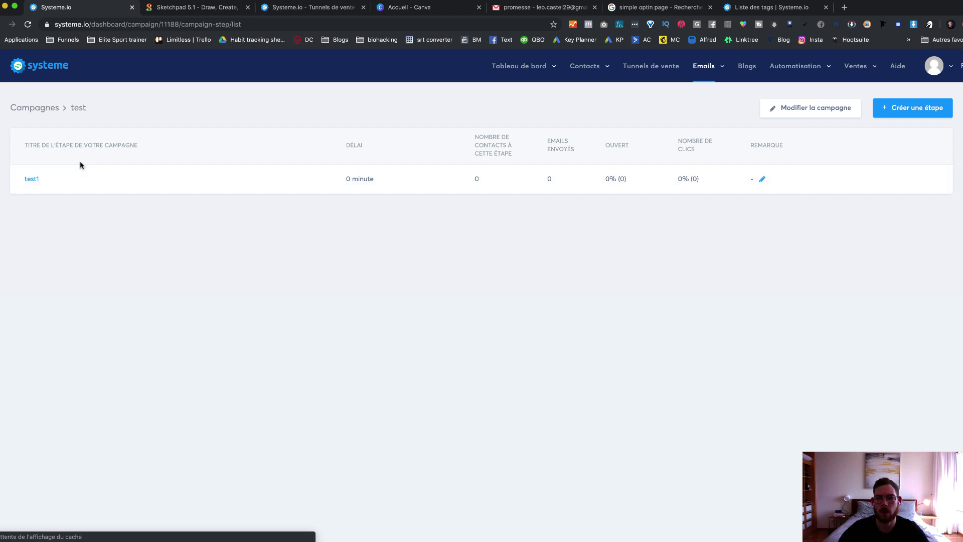
Step: Save a second email step with subject and body 'test2' and a 24-hour delay
click(925, 111)
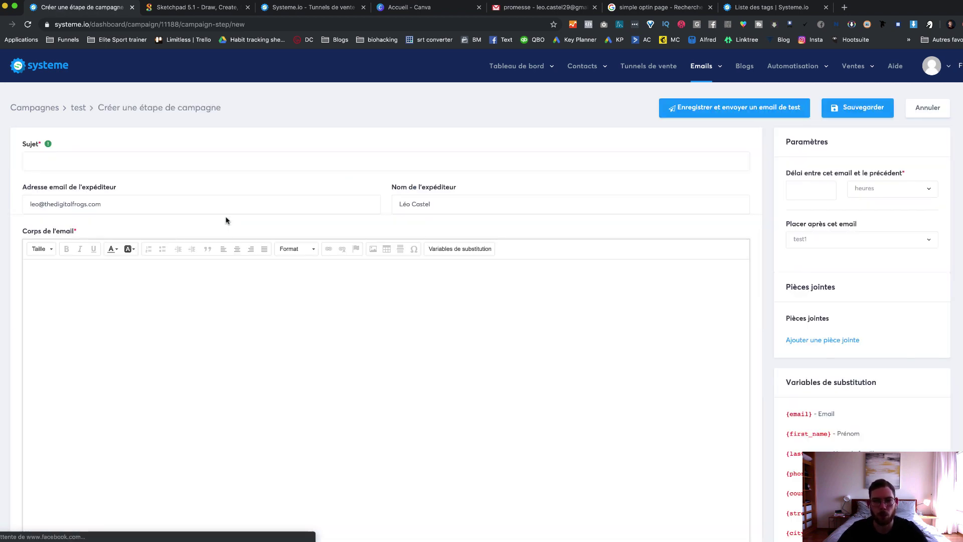
click(828, 194)
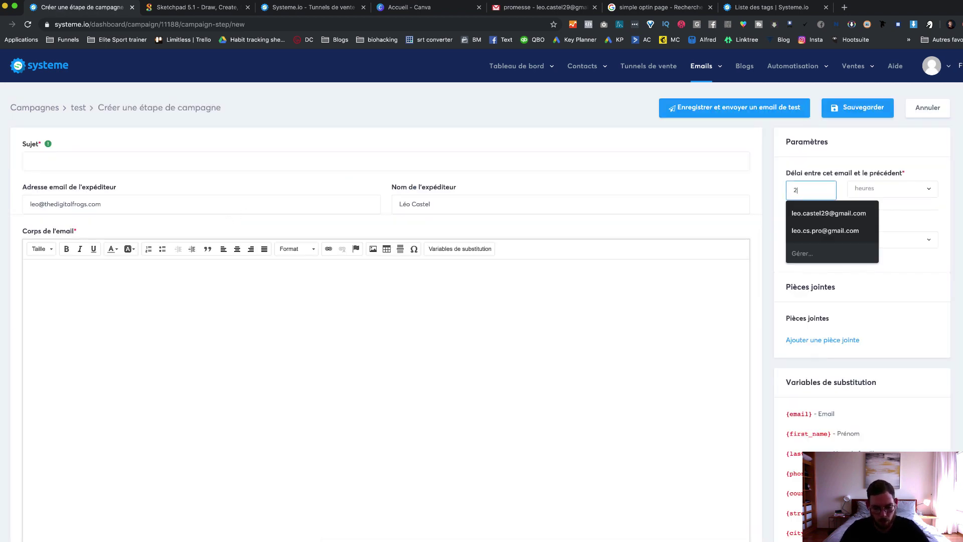
text(24)
drag(768, 198, 195, 189)
click(194, 161)
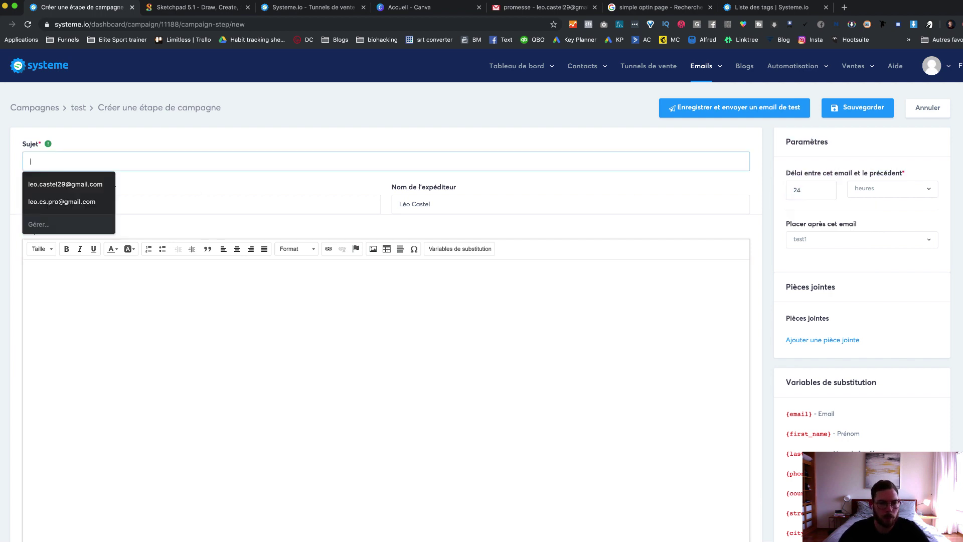
text(test2)
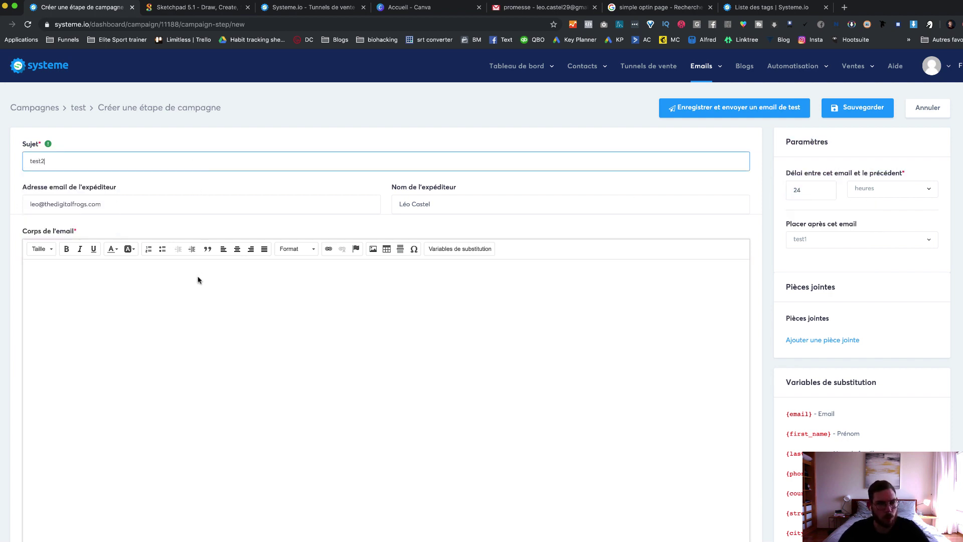
click(195, 282)
text(test)
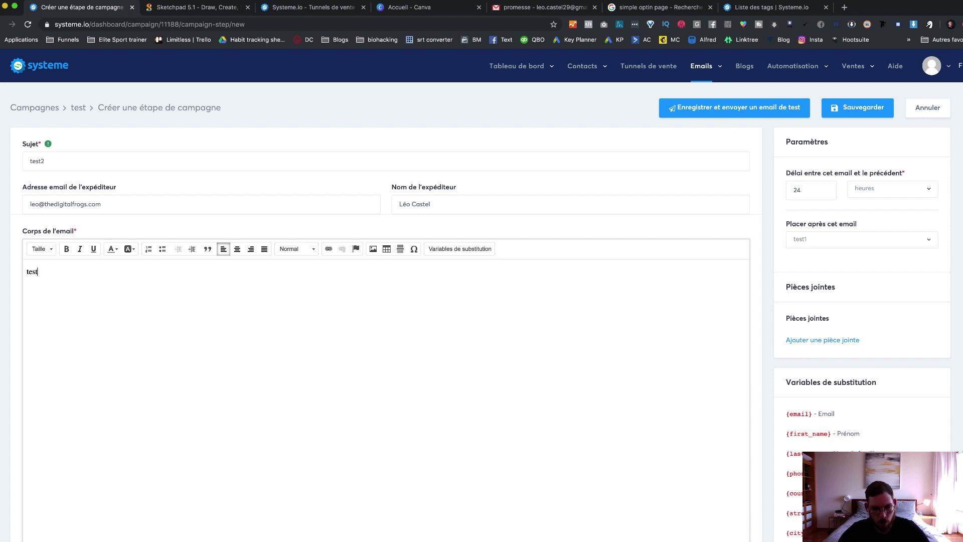
text(2)
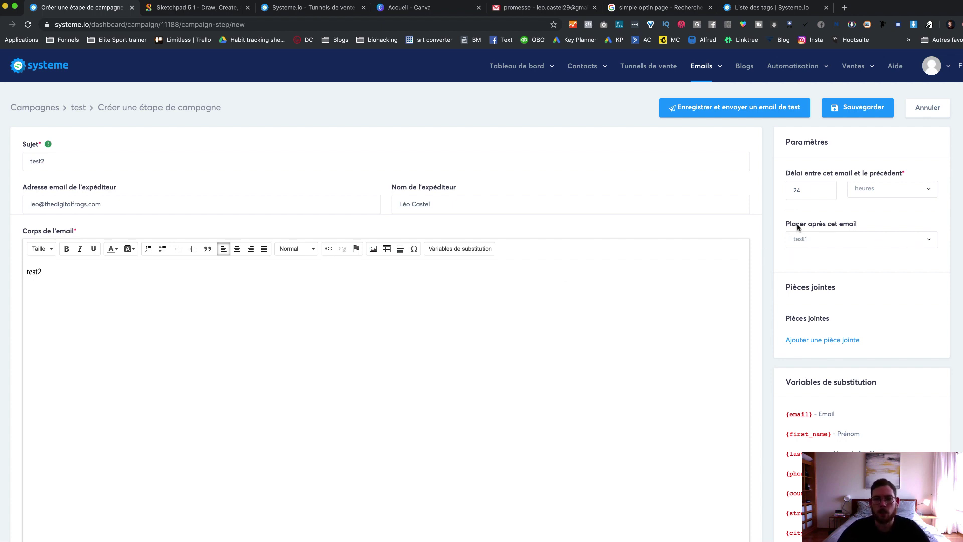
drag(787, 225, 861, 222)
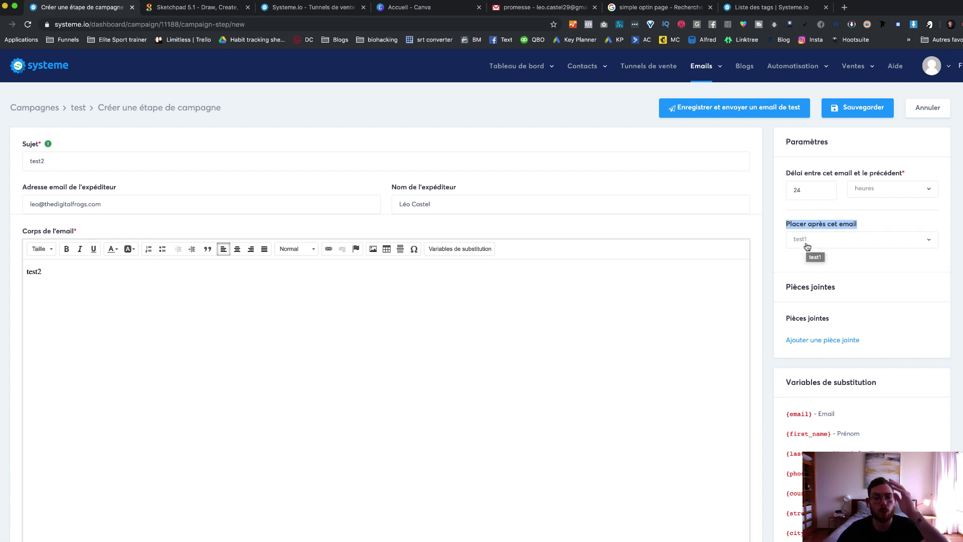
click(864, 110)
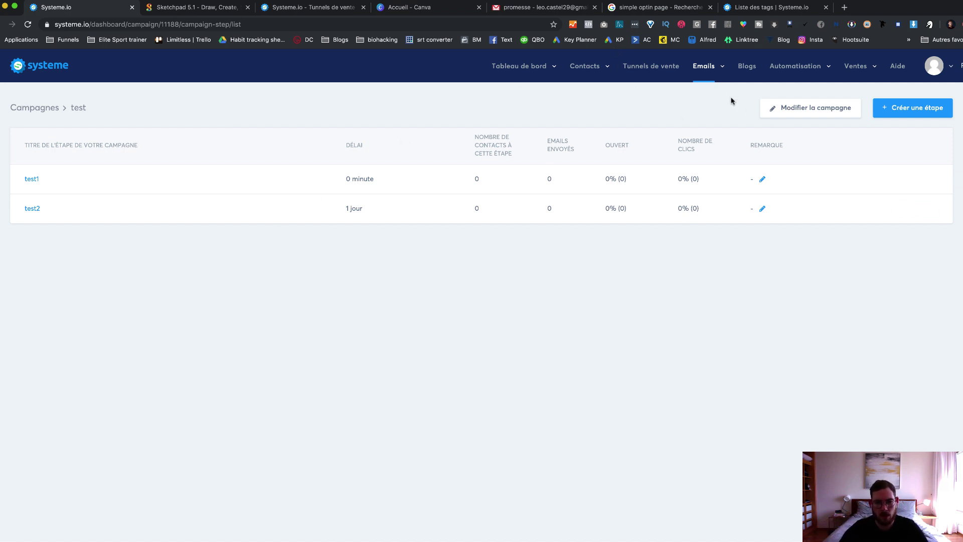
Step: Go to Automatisation > Règles and start a new rule with 'Ajouter une règle'
mouse_move(800, 67)
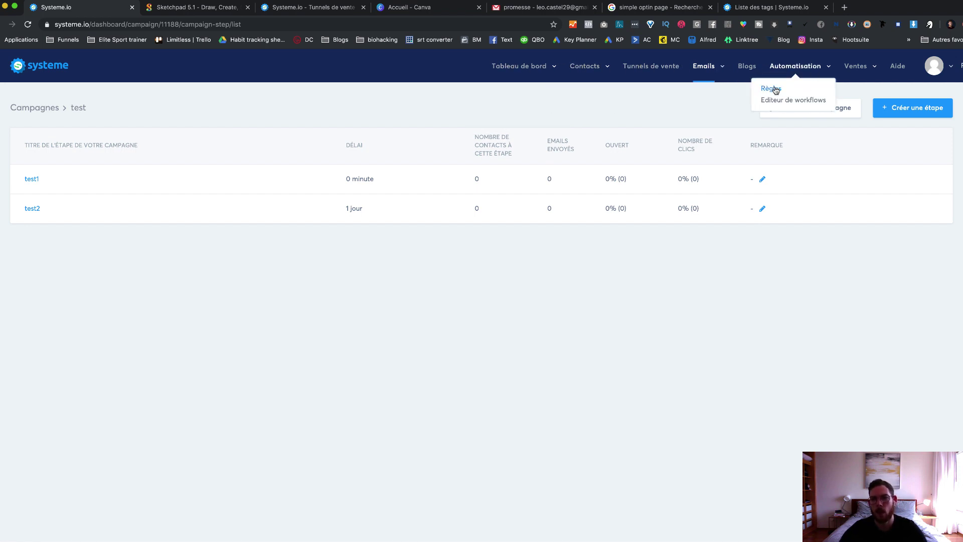
click(770, 92)
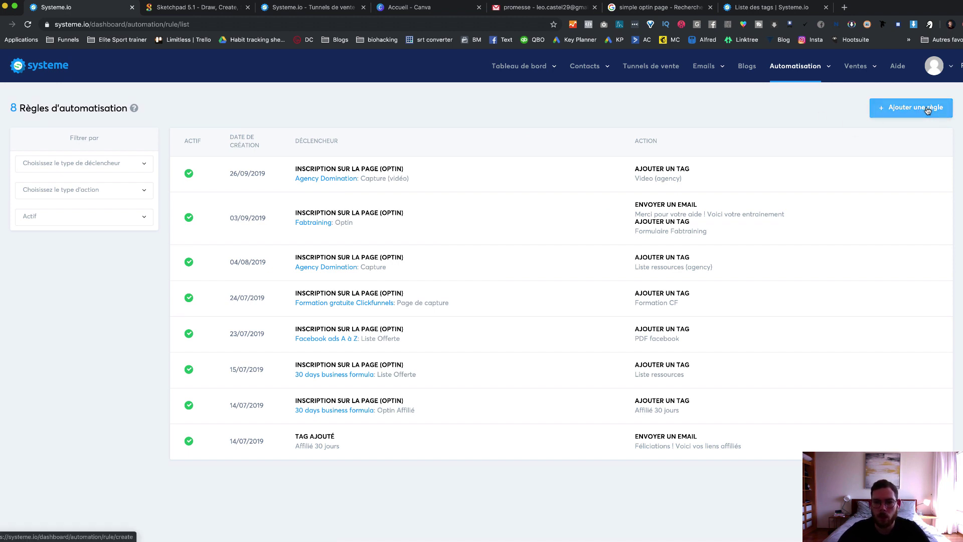
click(904, 112)
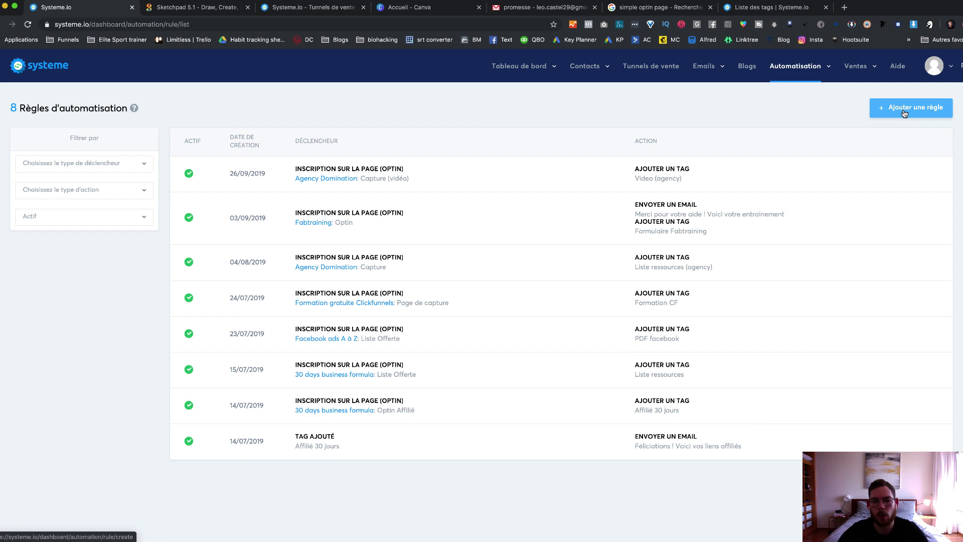
click(904, 113)
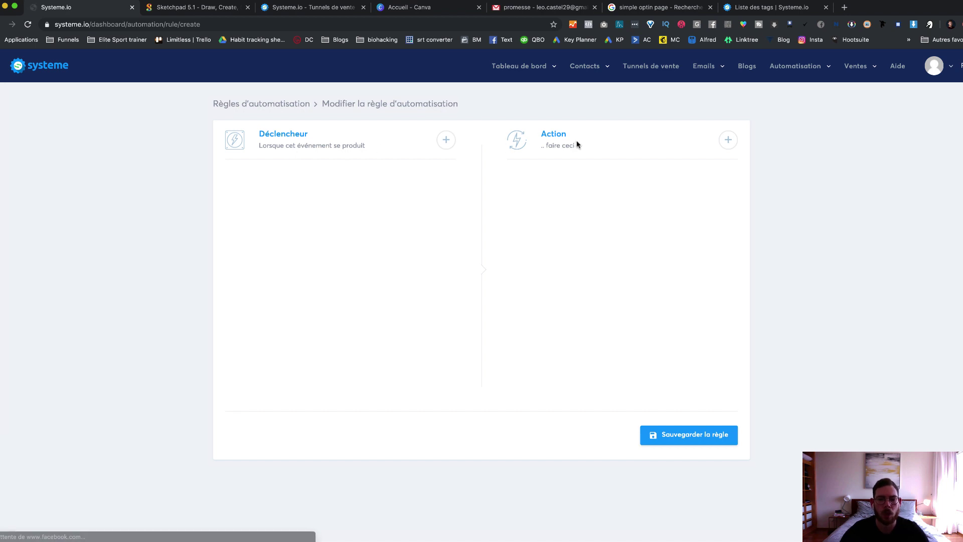
Step: Set the trigger to Nouvelle vente on the 'Test: bon commande' funnel step
click(444, 140)
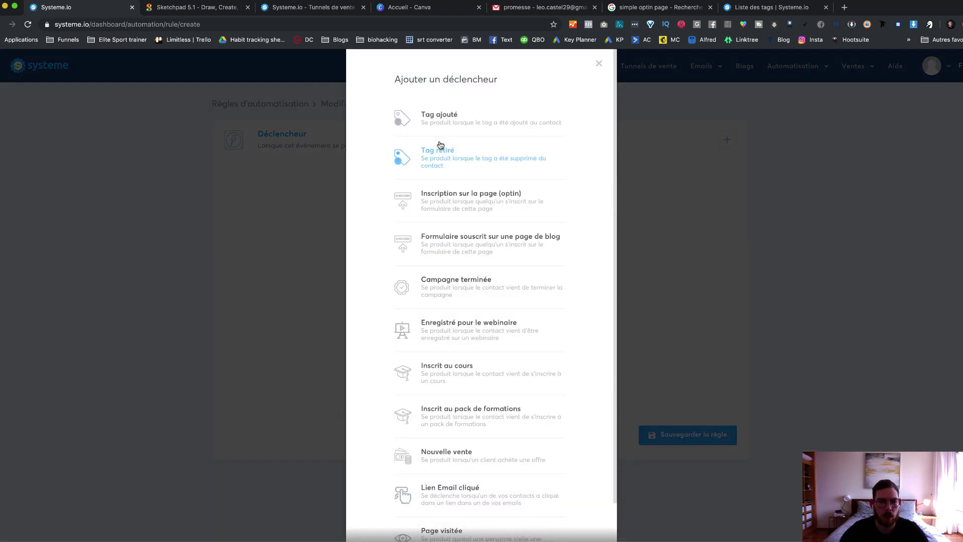
scroll(502, 259, down, 2)
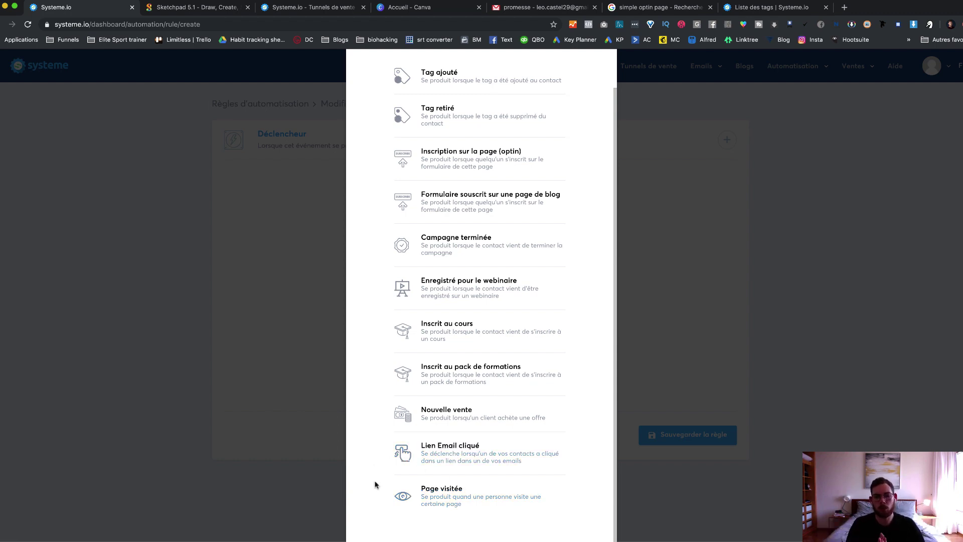
click(470, 411)
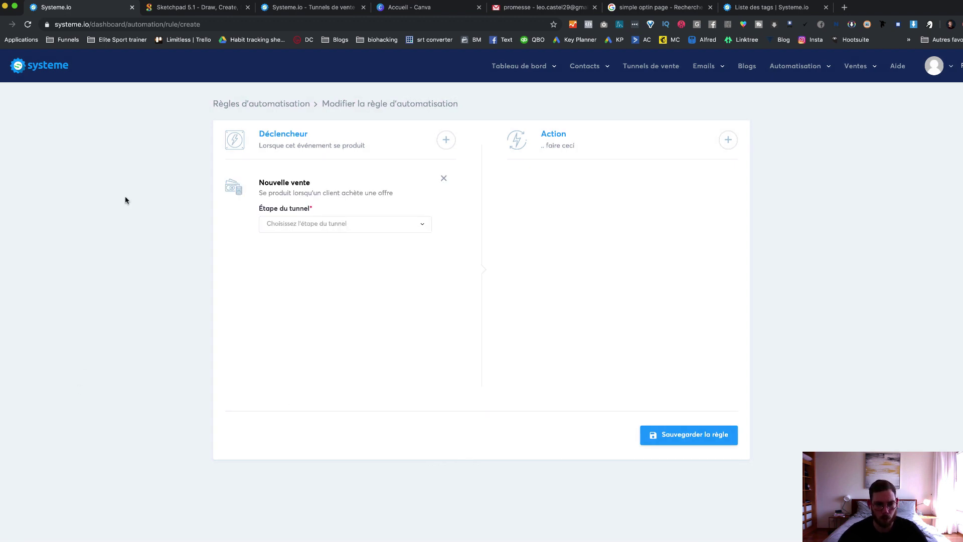
click(360, 224)
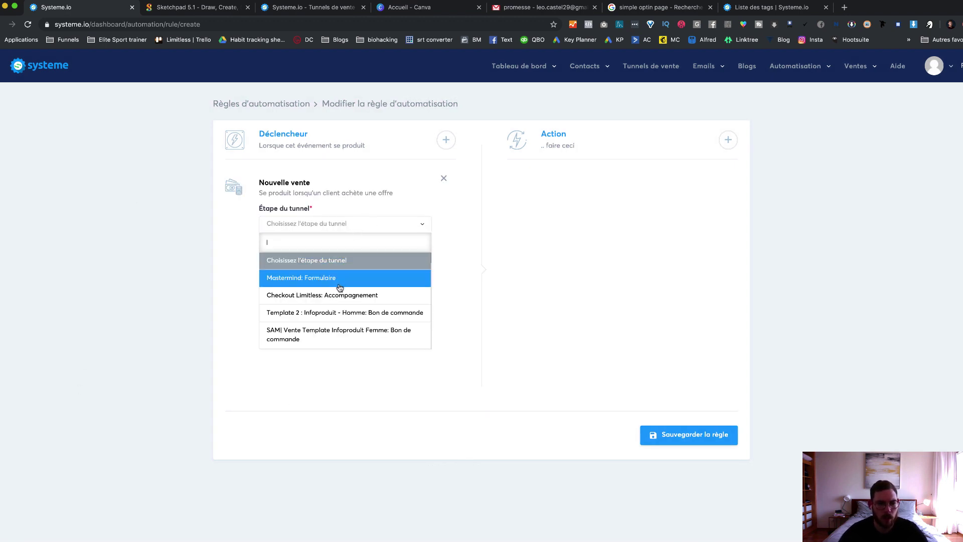
scroll(344, 322, down, 5)
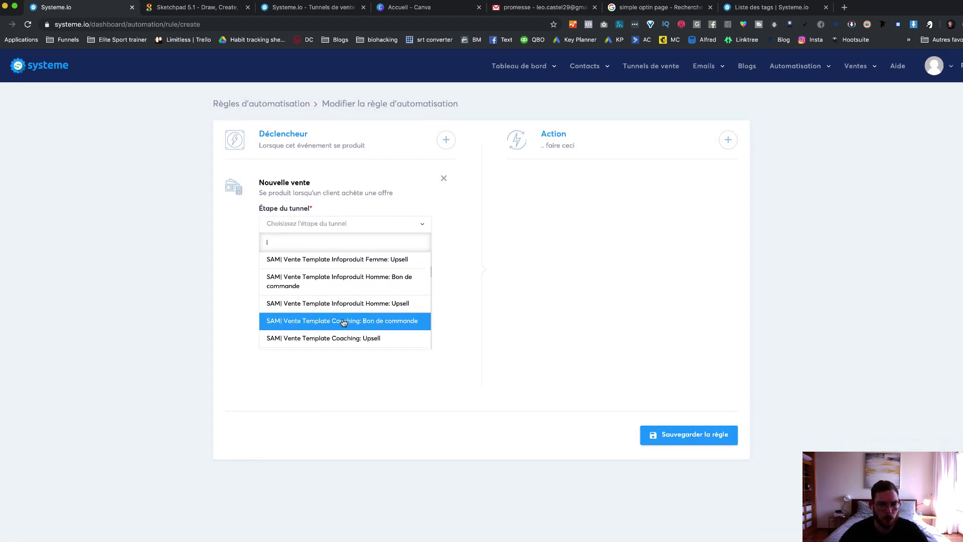
scroll(344, 322, down, 6)
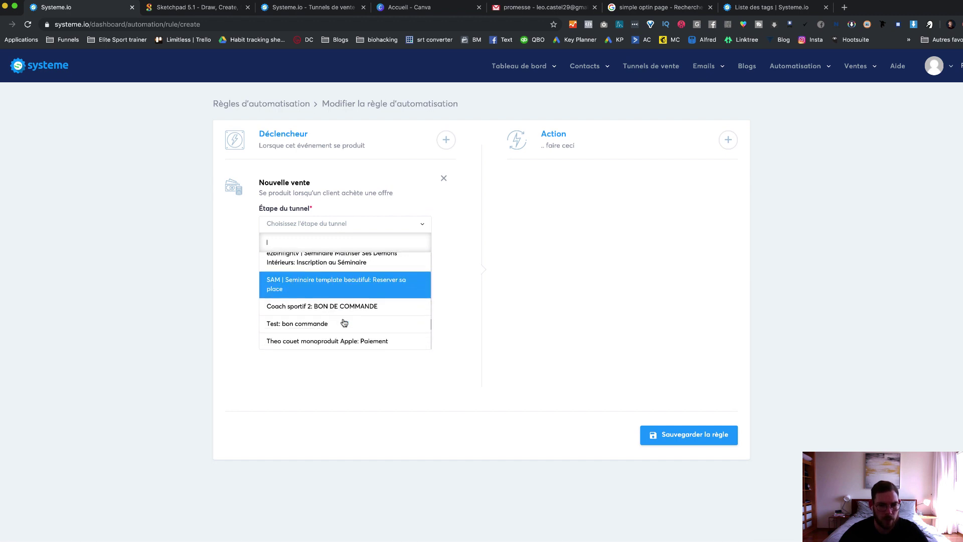
scroll(337, 301, up, 3)
click(335, 277)
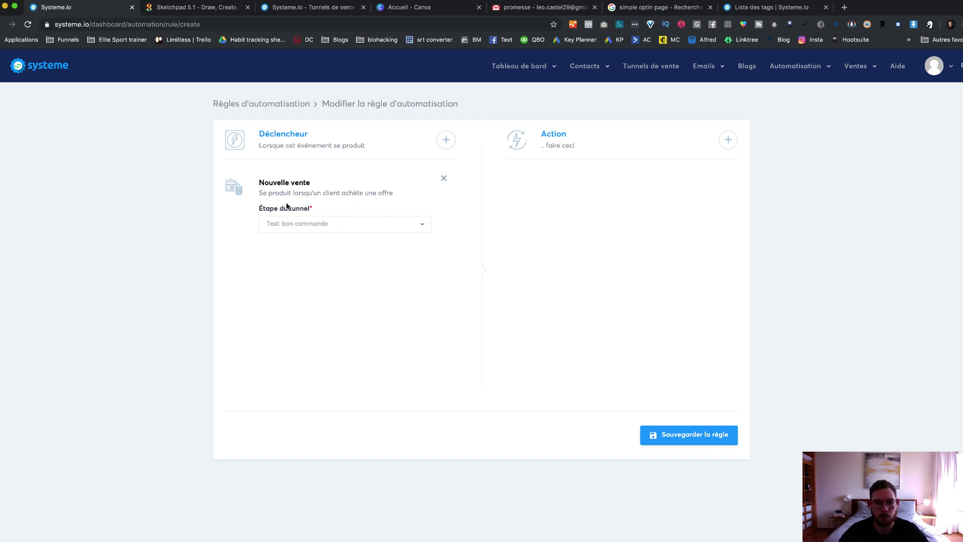
click(728, 140)
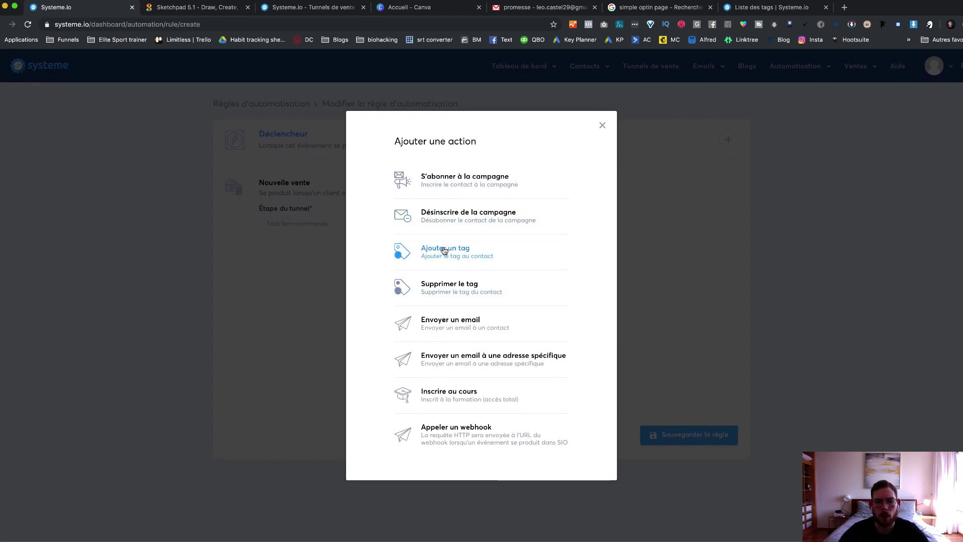
Step: Add an Ajouter un tag action that applies the tag 'test'
click(464, 252)
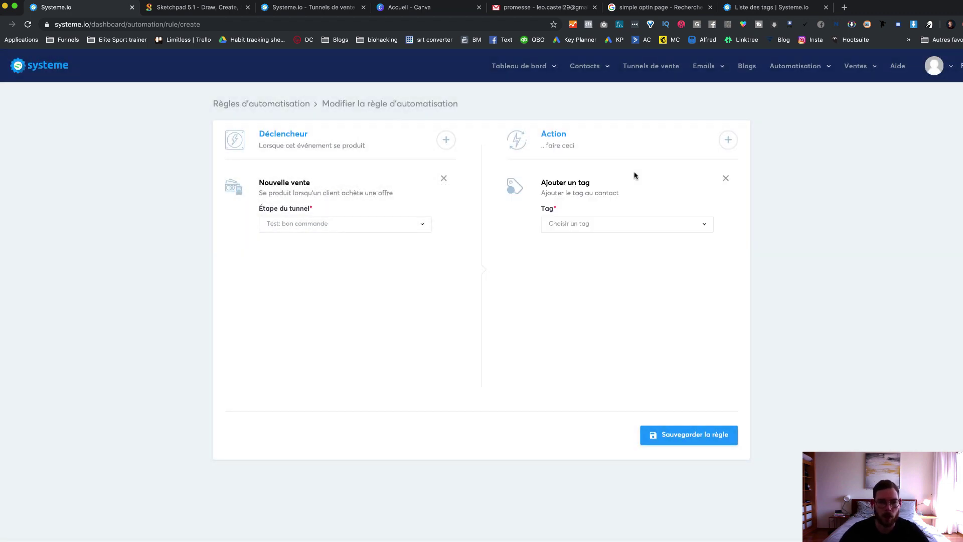
click(635, 226)
scroll(647, 299, down, 5)
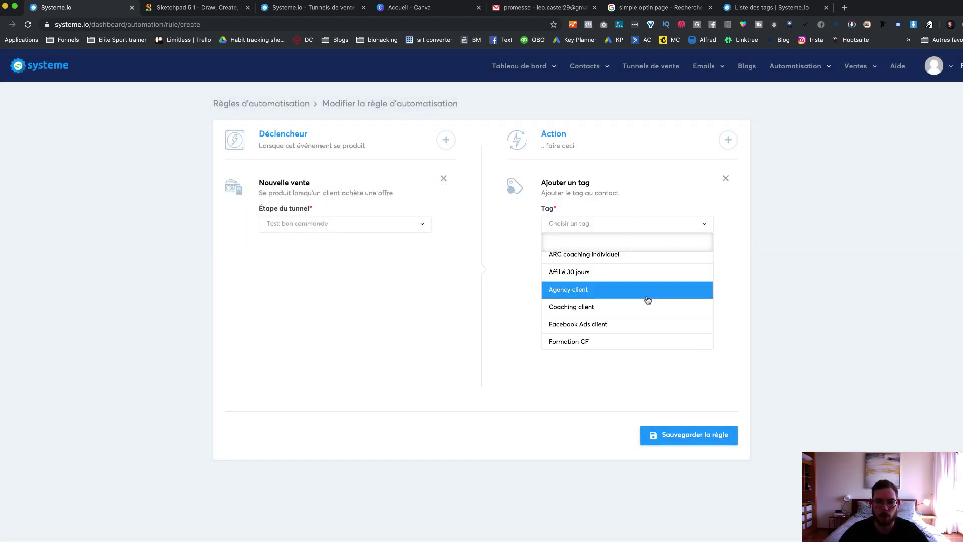
scroll(647, 299, down, 3)
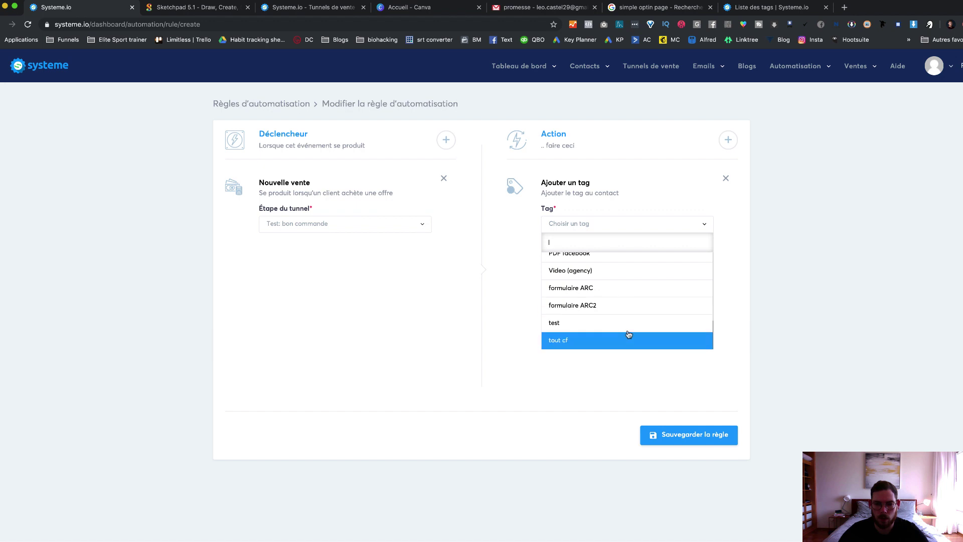
scroll(629, 331, up, 10)
scroll(629, 331, down, 5)
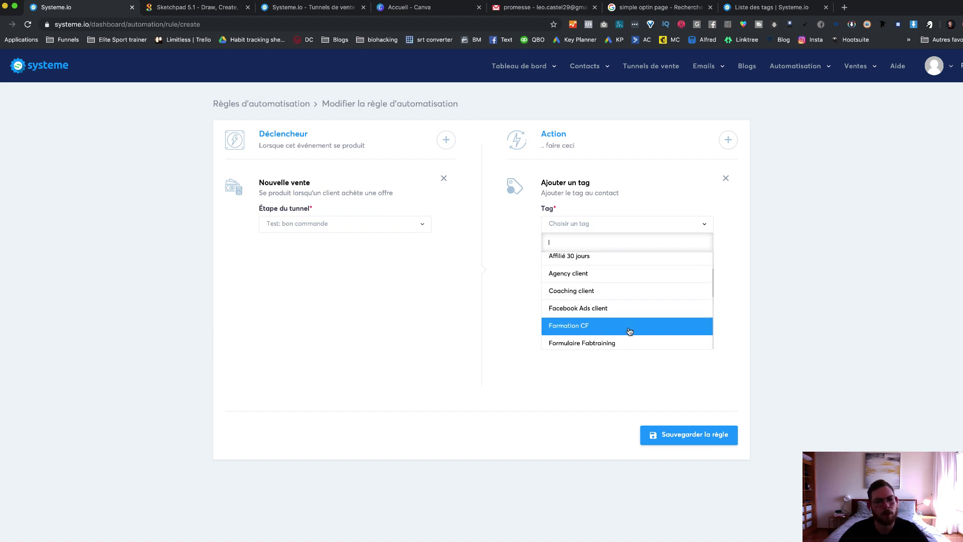
scroll(630, 333, down, 3)
click(627, 328)
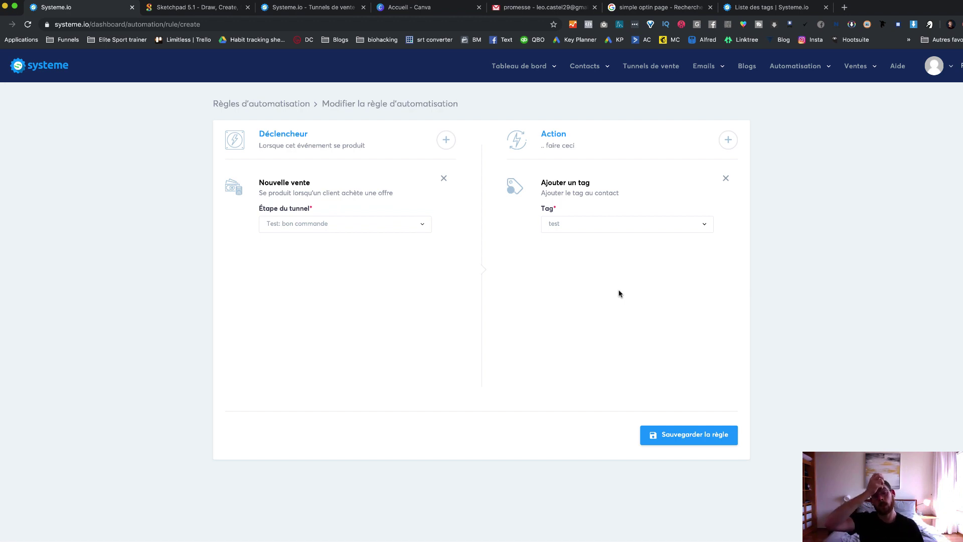
click(446, 140)
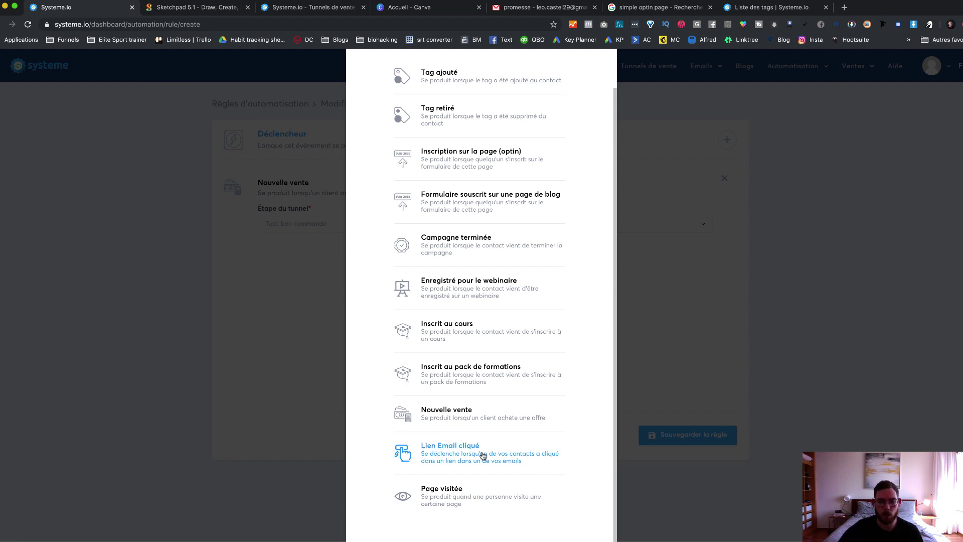
Step: Trigger on Lien Email cliqué for the 'Félicitations ! Votre Liste de ressources' email; delete the tag action
key(Escape)
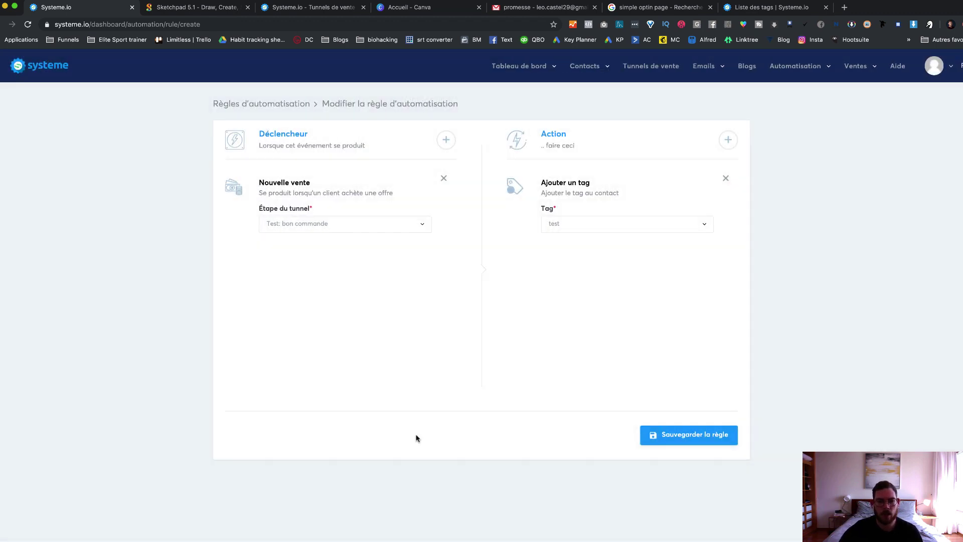
click(443, 273)
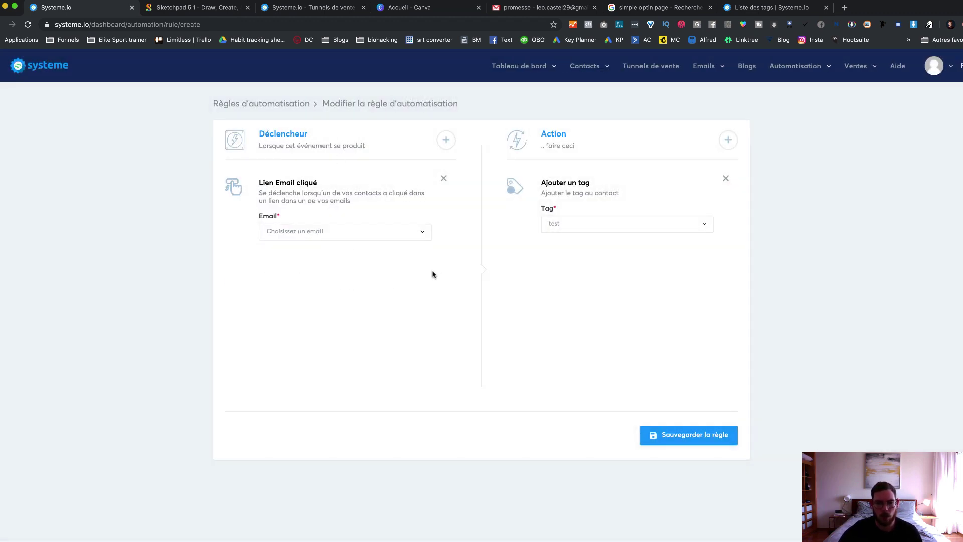
click(310, 228)
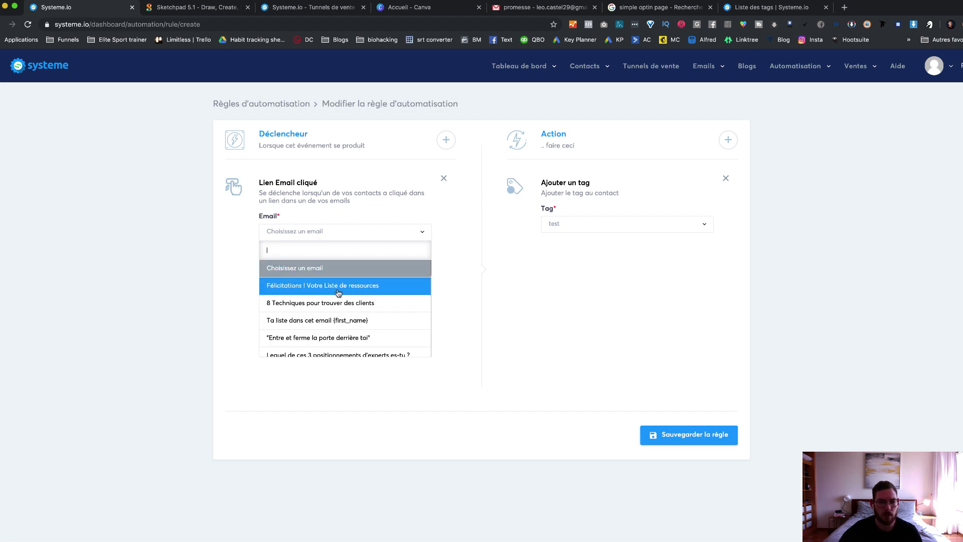
click(401, 286)
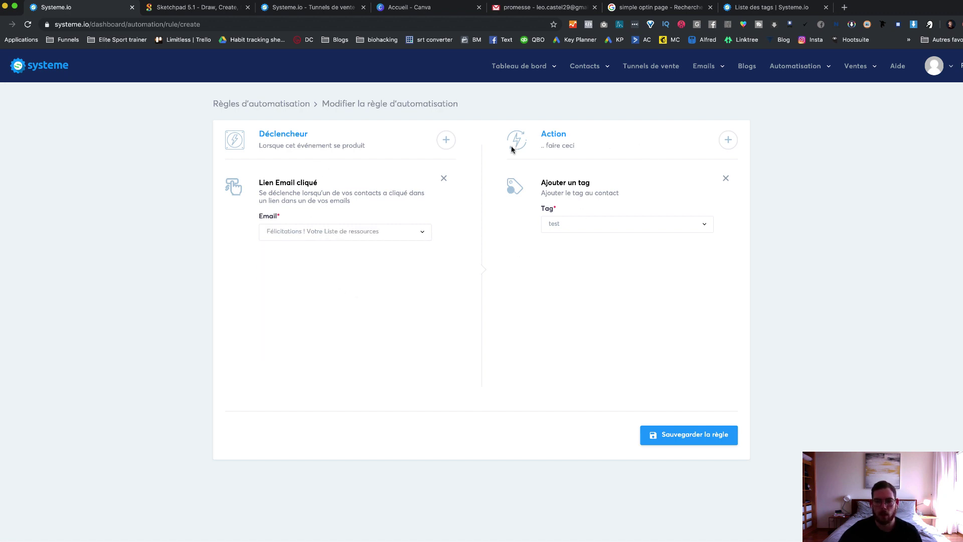
click(389, 230)
scroll(368, 326, down, 3)
scroll(369, 326, up, 3)
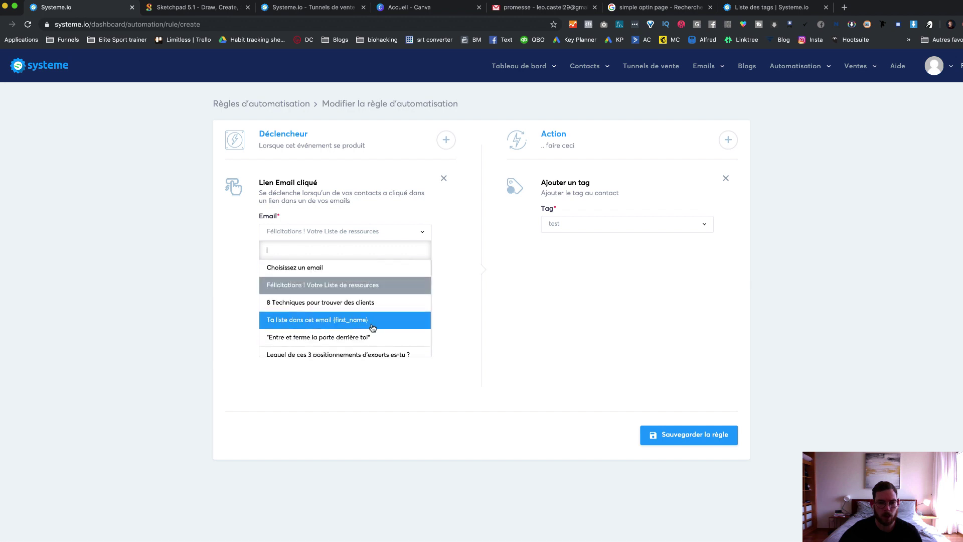
scroll(381, 321, down, 3)
click(396, 219)
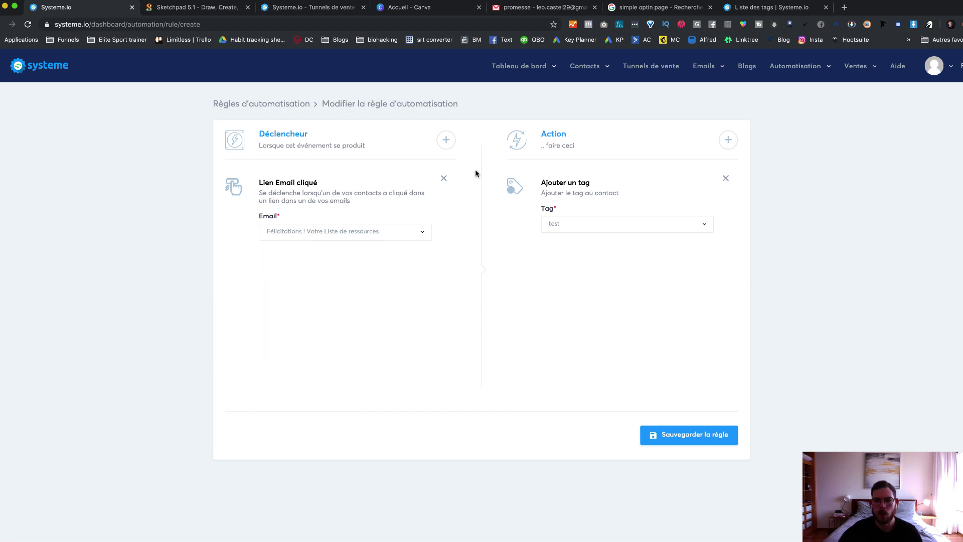
click(727, 178)
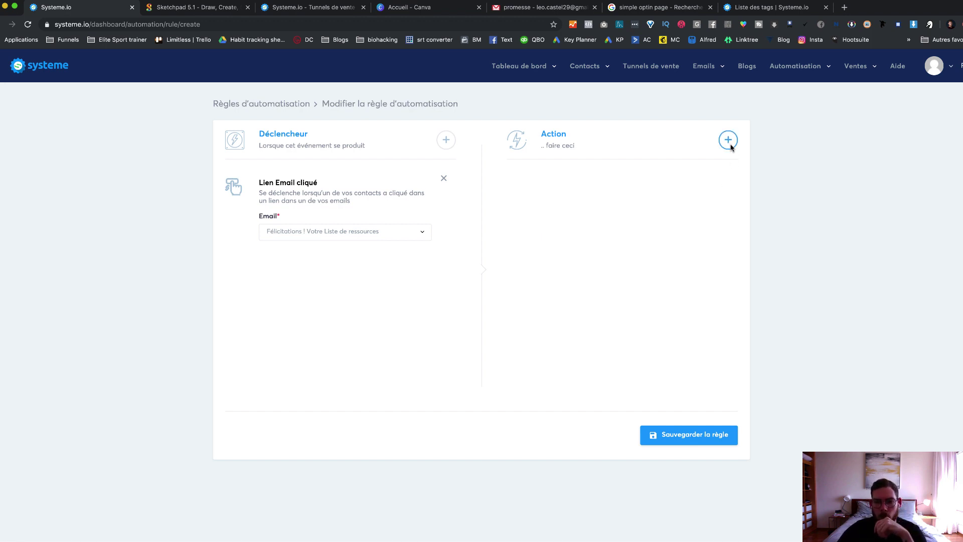
click(728, 139)
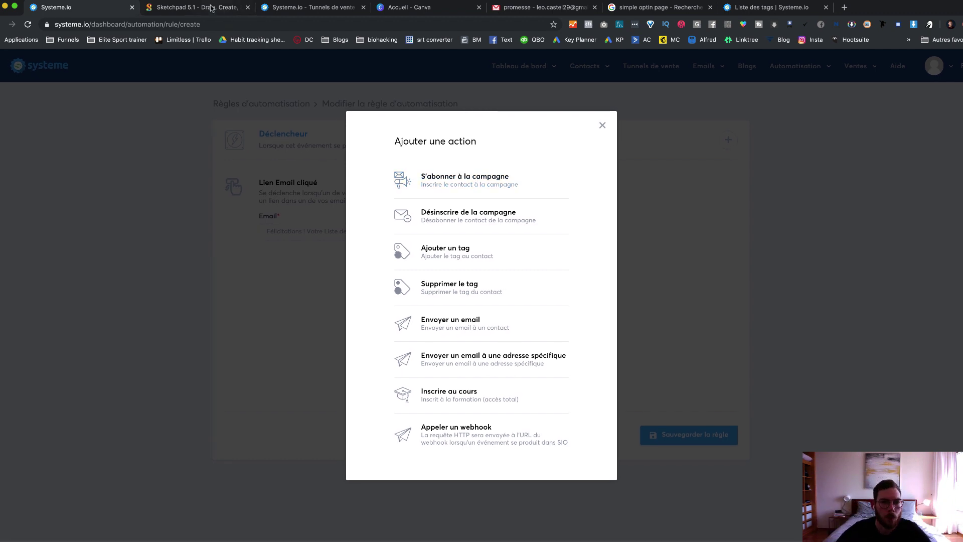
Step: Start a blank Sketchpad canvas and draw the first envelope with the Pencil
key(ctrl+Tab)
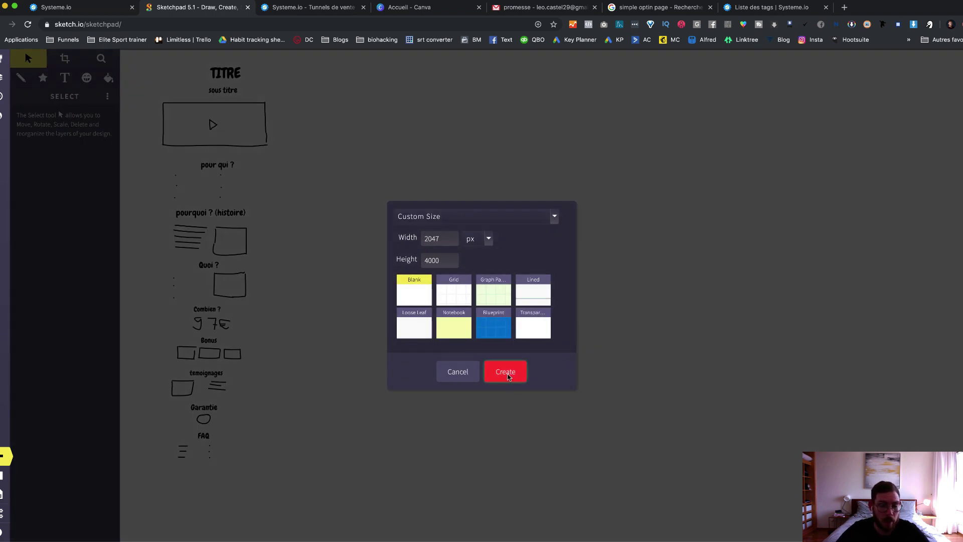
click(507, 374)
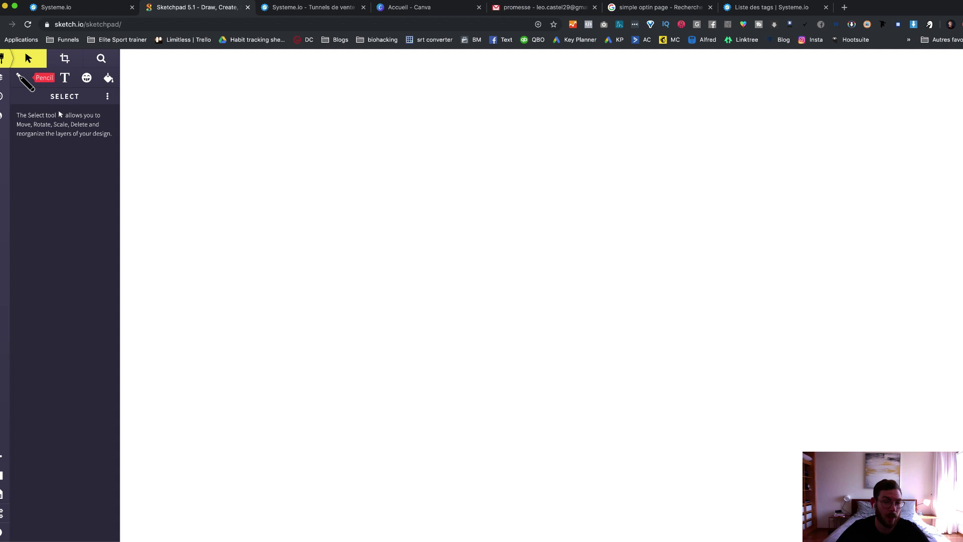
click(20, 77)
click(161, 145)
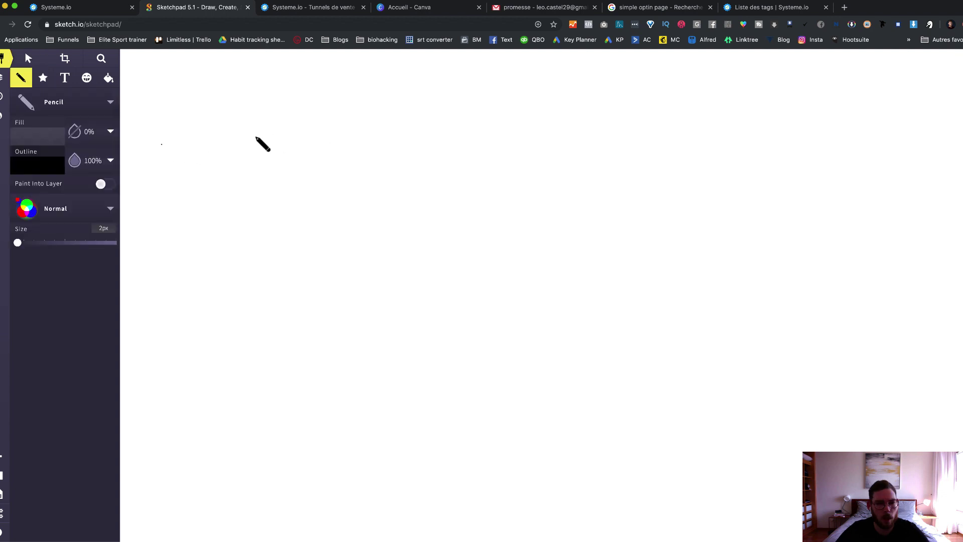
mouse_move(315, 137)
mouse_down()
mouse_move(254, 142)
mouse_move(321, 163)
mouse_move(315, 138)
mouse_move(251, 143)
mouse_up()
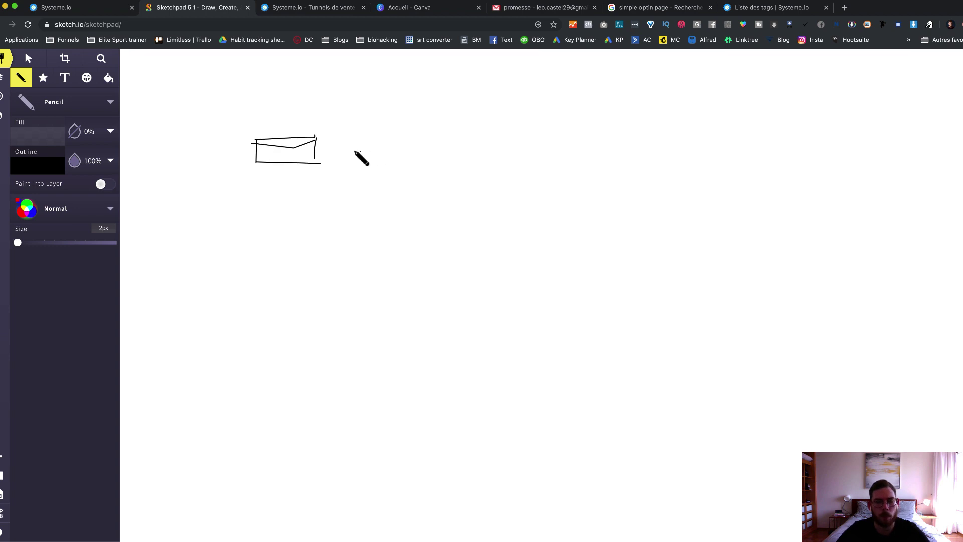
Step: Sketch a second envelope with an arrow down to a third, then return to Systeme.io
mouse_move(399, 136)
mouse_down()
mouse_move(380, 137)
mouse_move(364, 157)
mouse_move(399, 144)
mouse_move(400, 156)
mouse_up()
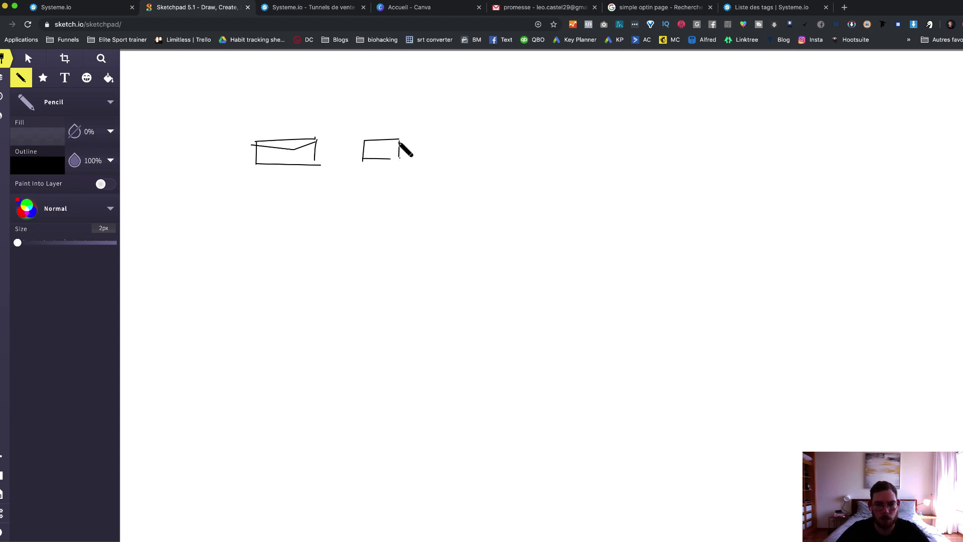
mouse_move(391, 158)
mouse_down()
mouse_move(399, 159)
mouse_move(367, 145)
mouse_up()
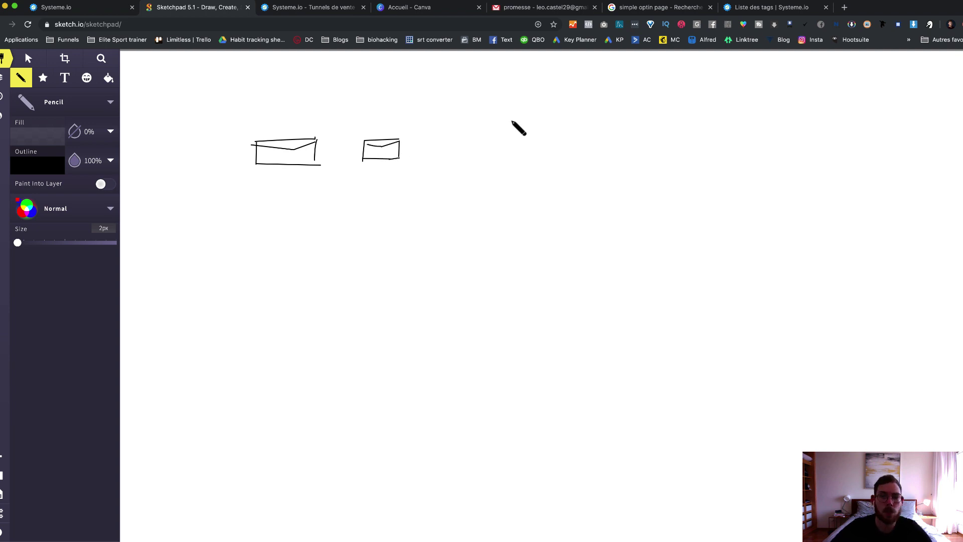
click(428, 143)
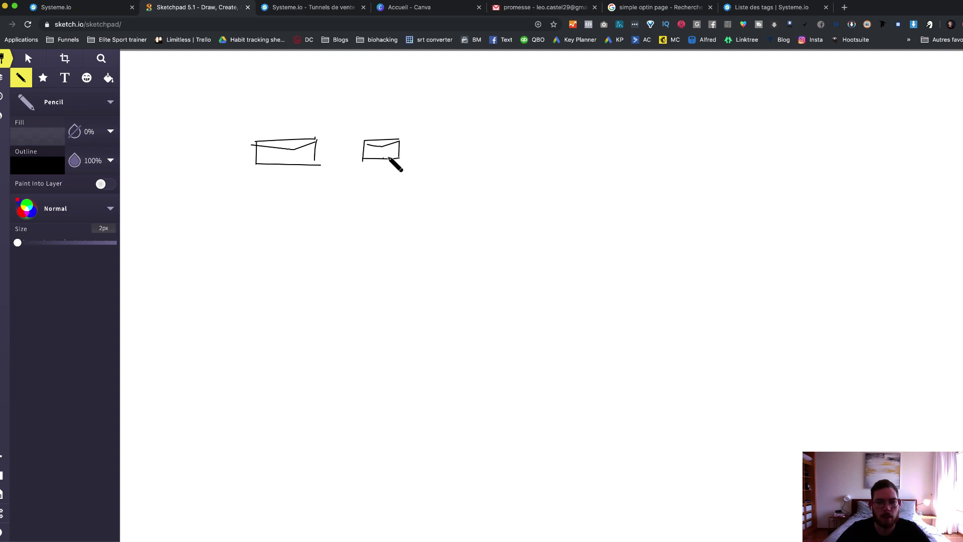
click(384, 121)
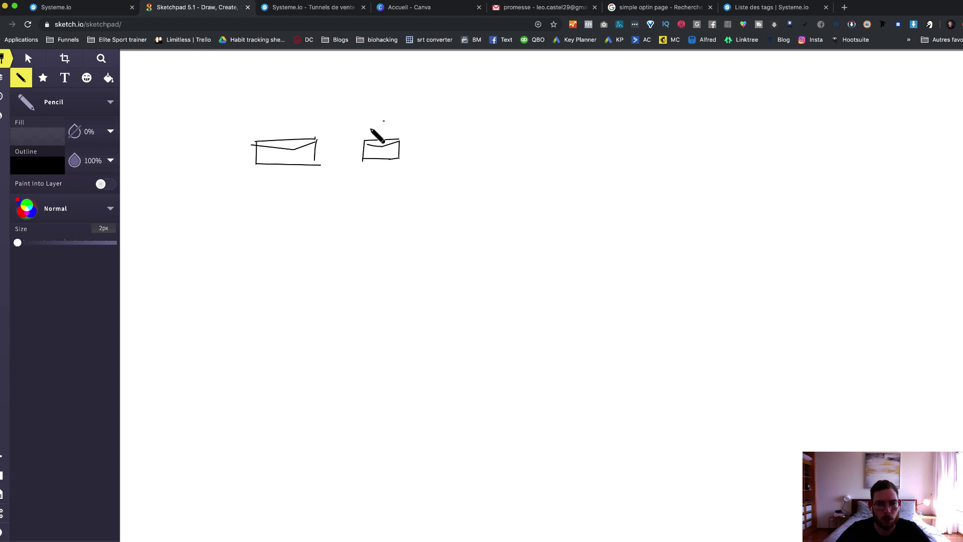
drag(384, 121, 388, 192)
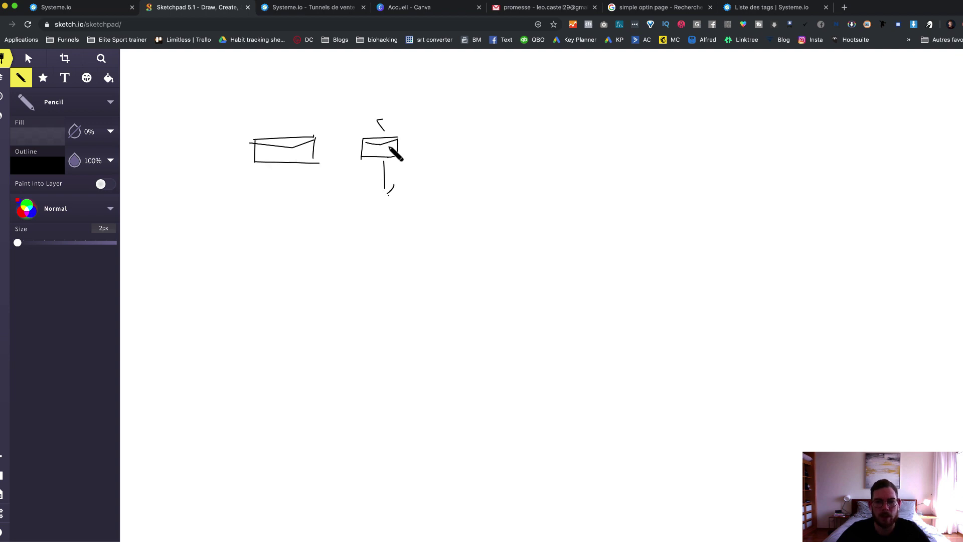
click(422, 145)
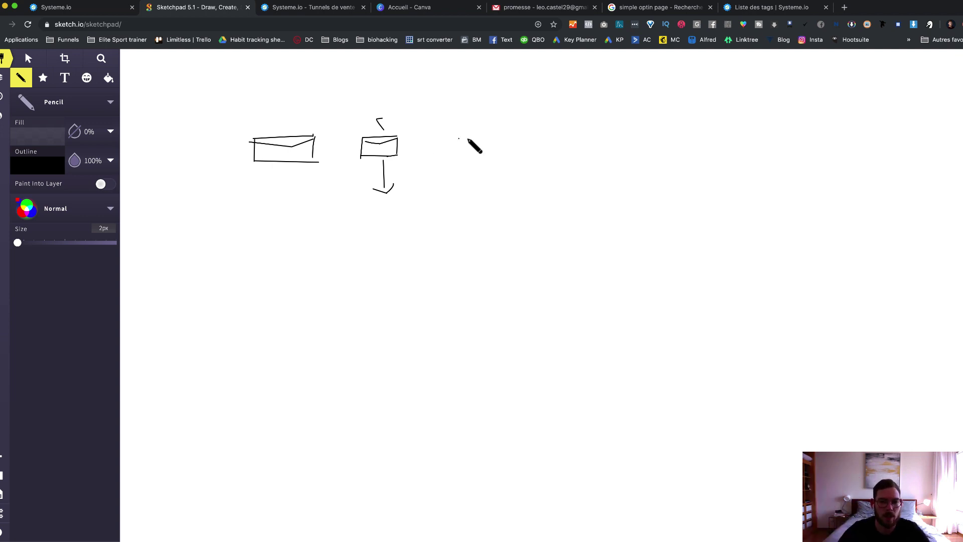
click(395, 215)
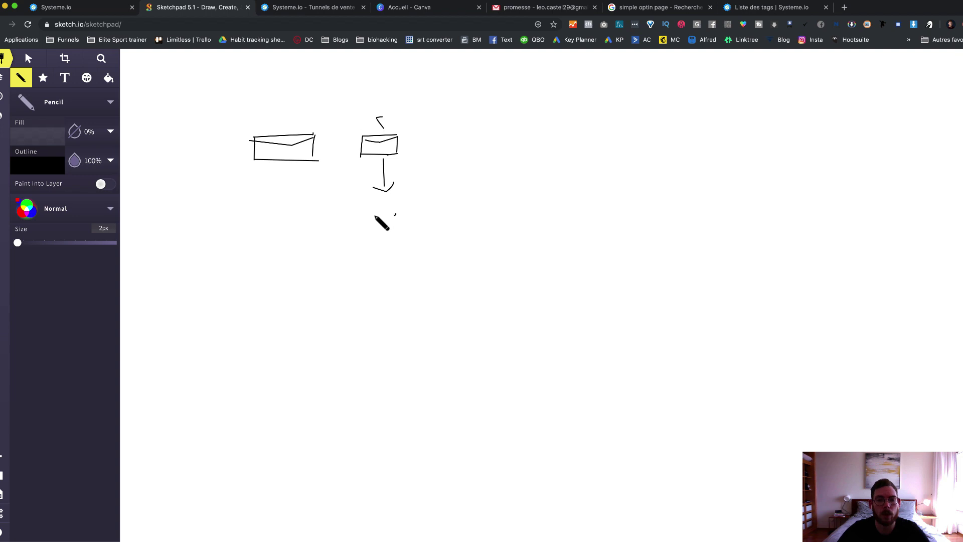
mouse_move(395, 215)
mouse_down()
mouse_move(374, 219)
mouse_move(409, 243)
mouse_move(404, 223)
mouse_up()
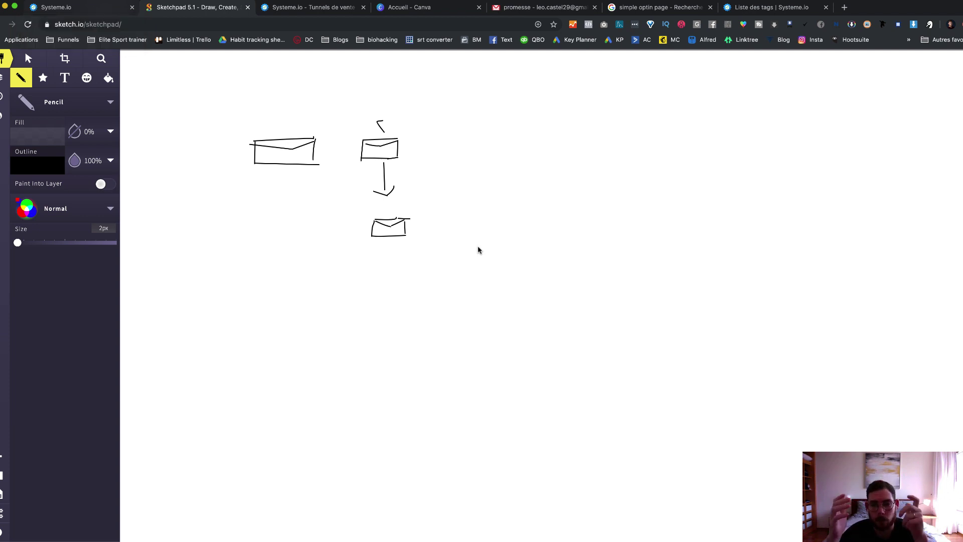
key(super+1)
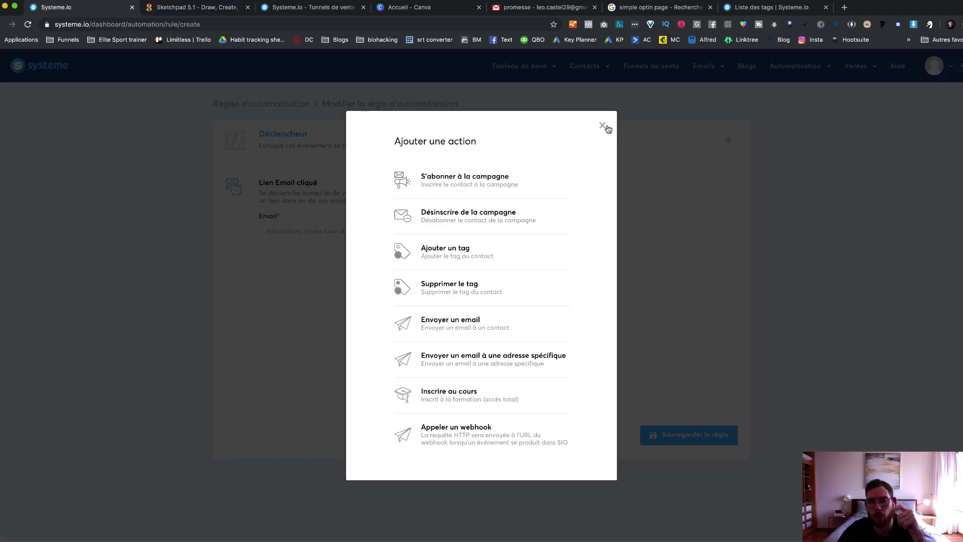
Step: Close the add-action dialog and go to the workflow editor
click(802, 73)
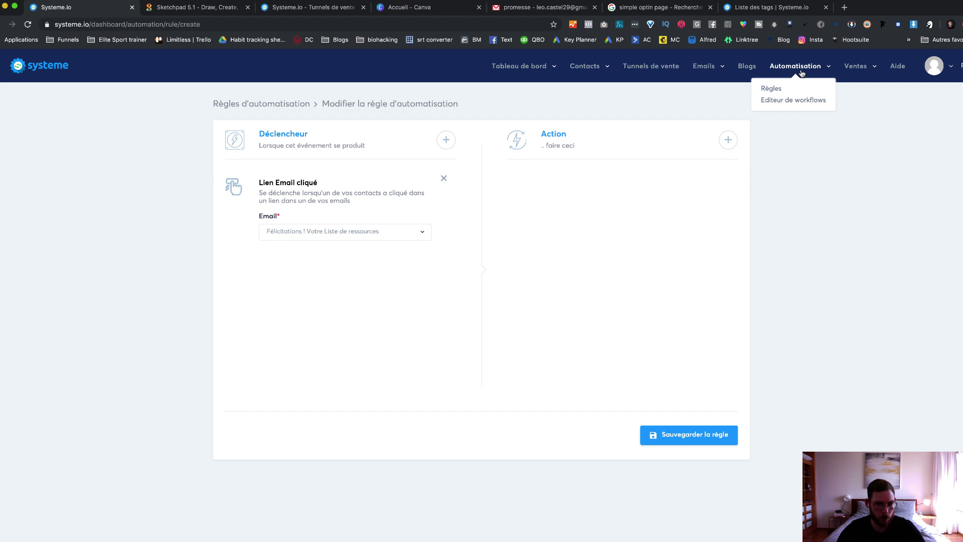
click(801, 69)
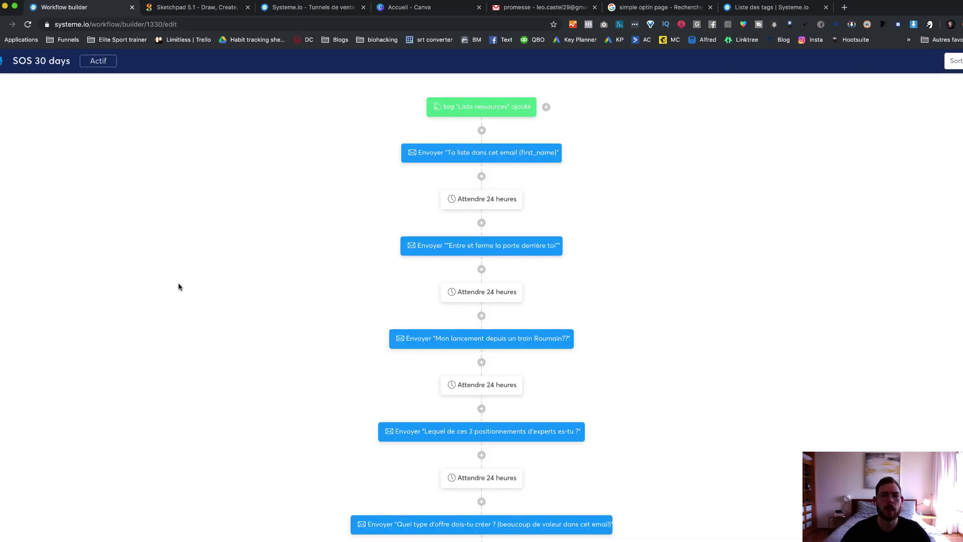
mouse_move(500, 111)
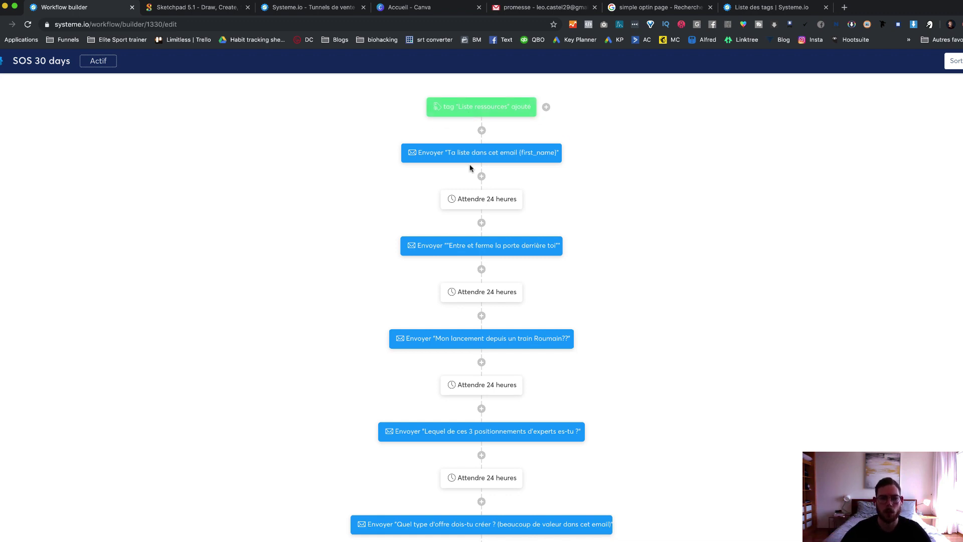
mouse_move(441, 156)
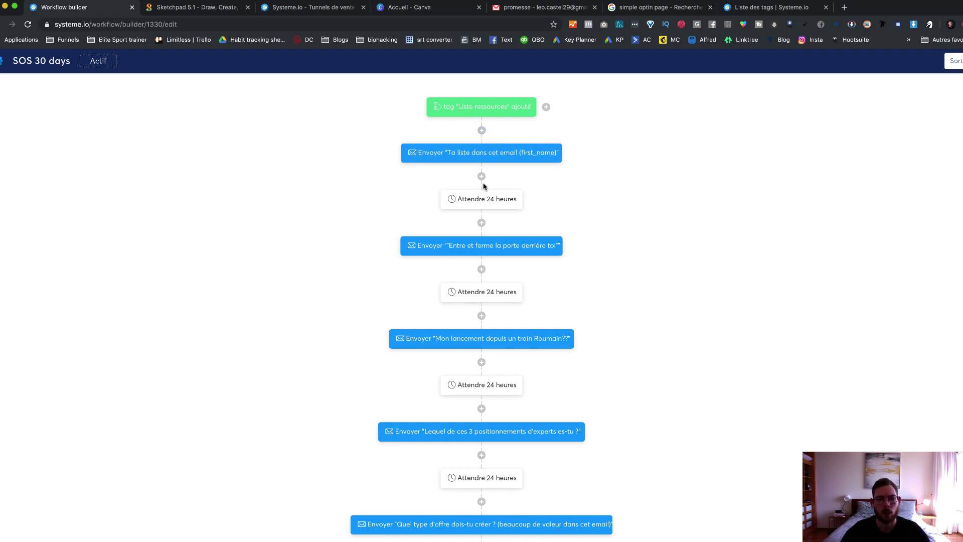
mouse_move(466, 208)
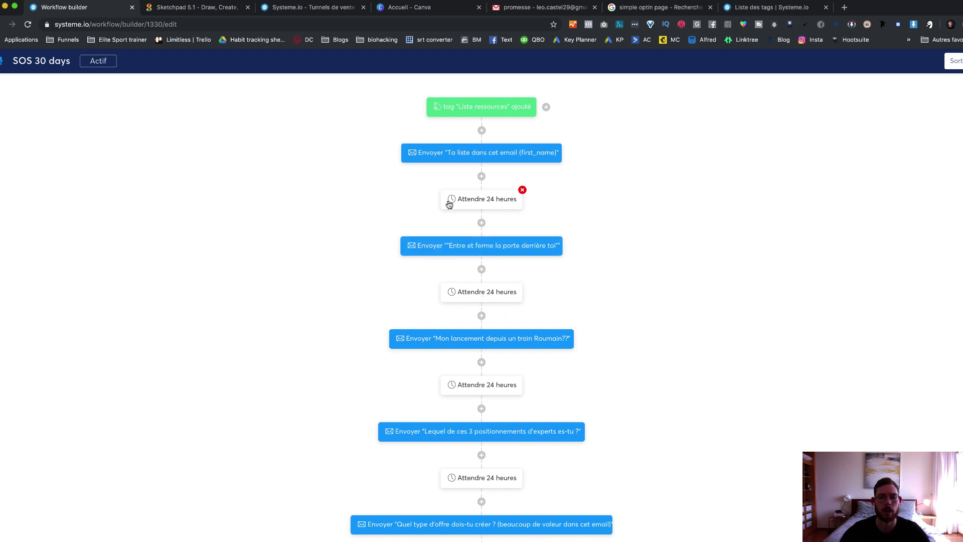
scroll(449, 209, down, 5)
scroll(453, 206, up, 10)
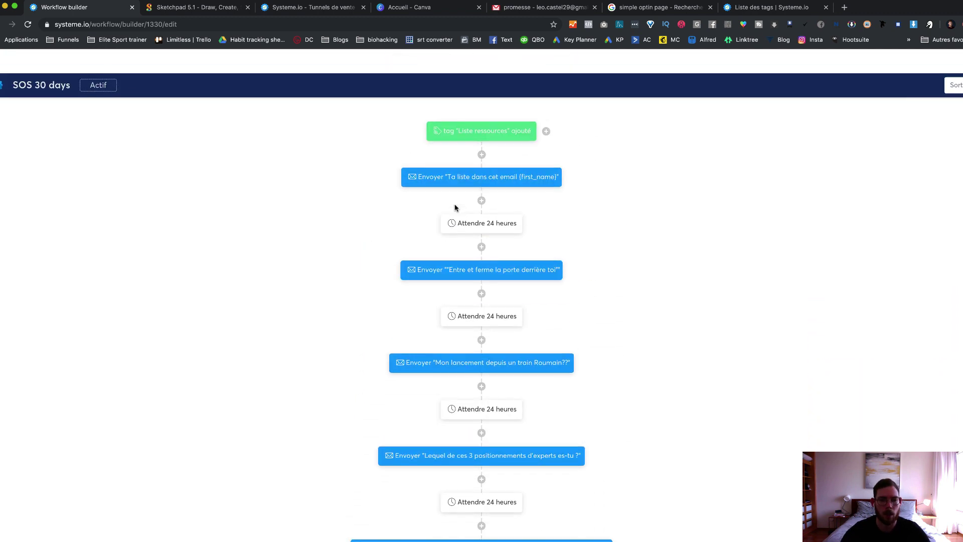